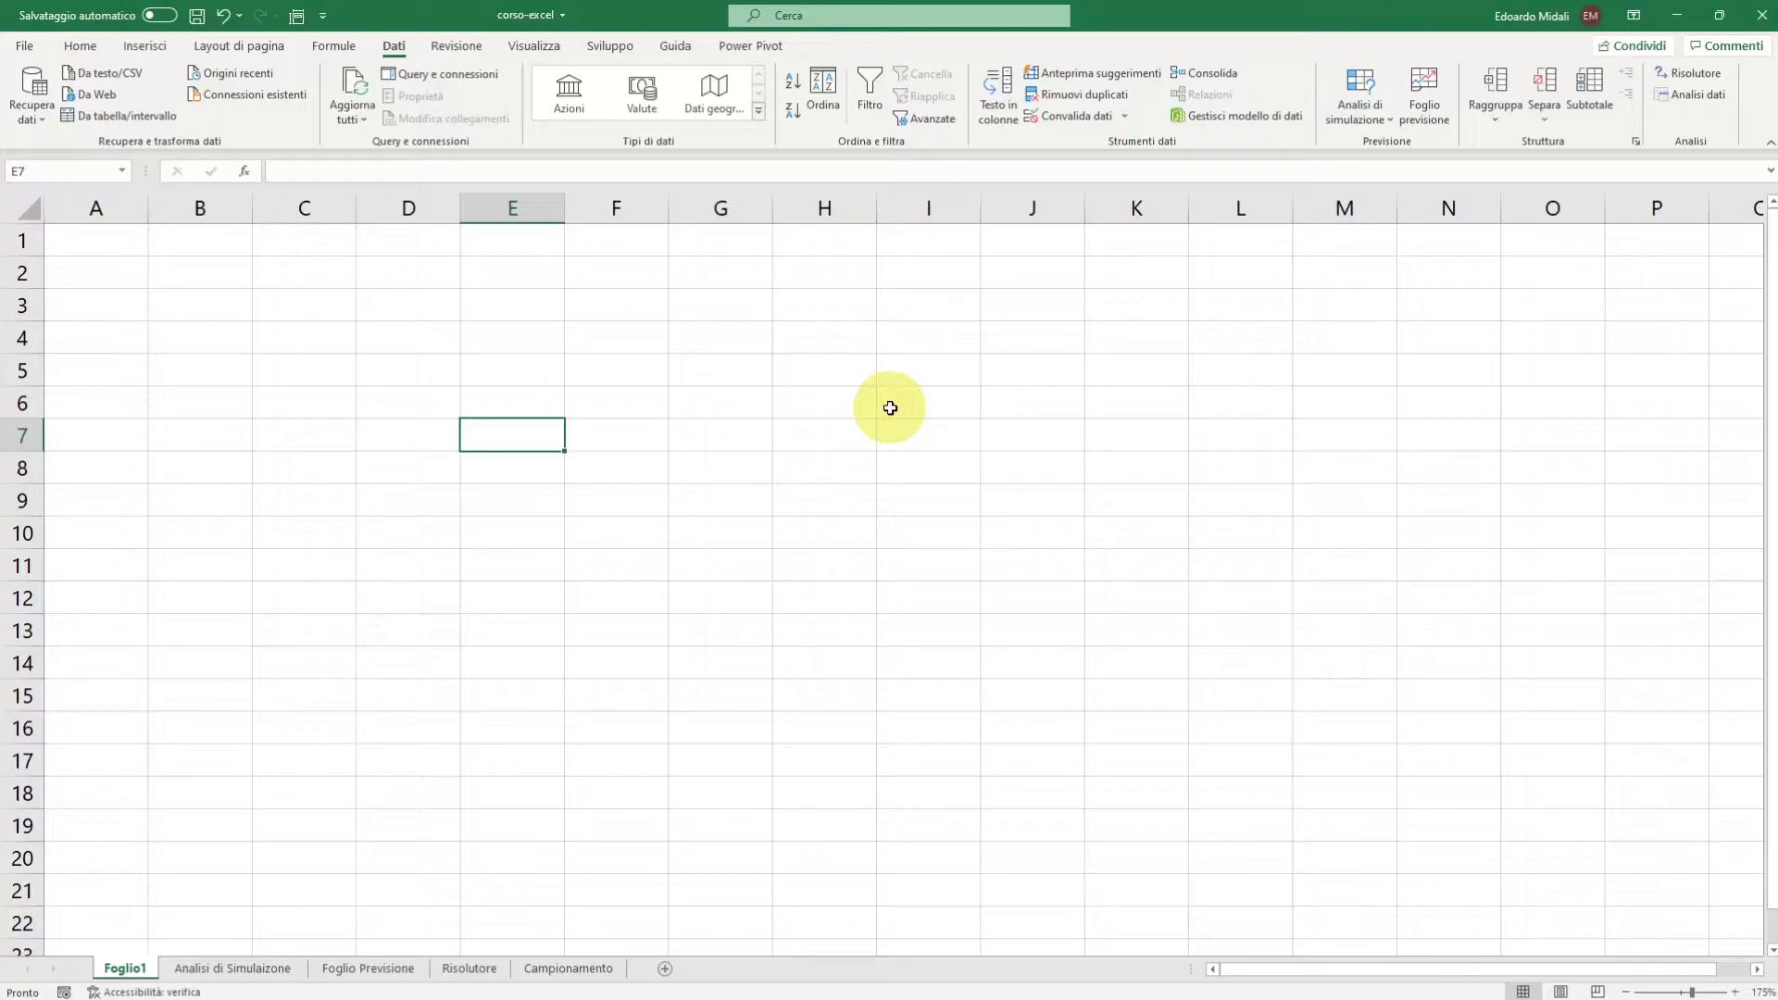
# Select a few cells, look at the Analisi di Simulazione sheet, then return to Foglio1.
pyautogui.click(409, 335)
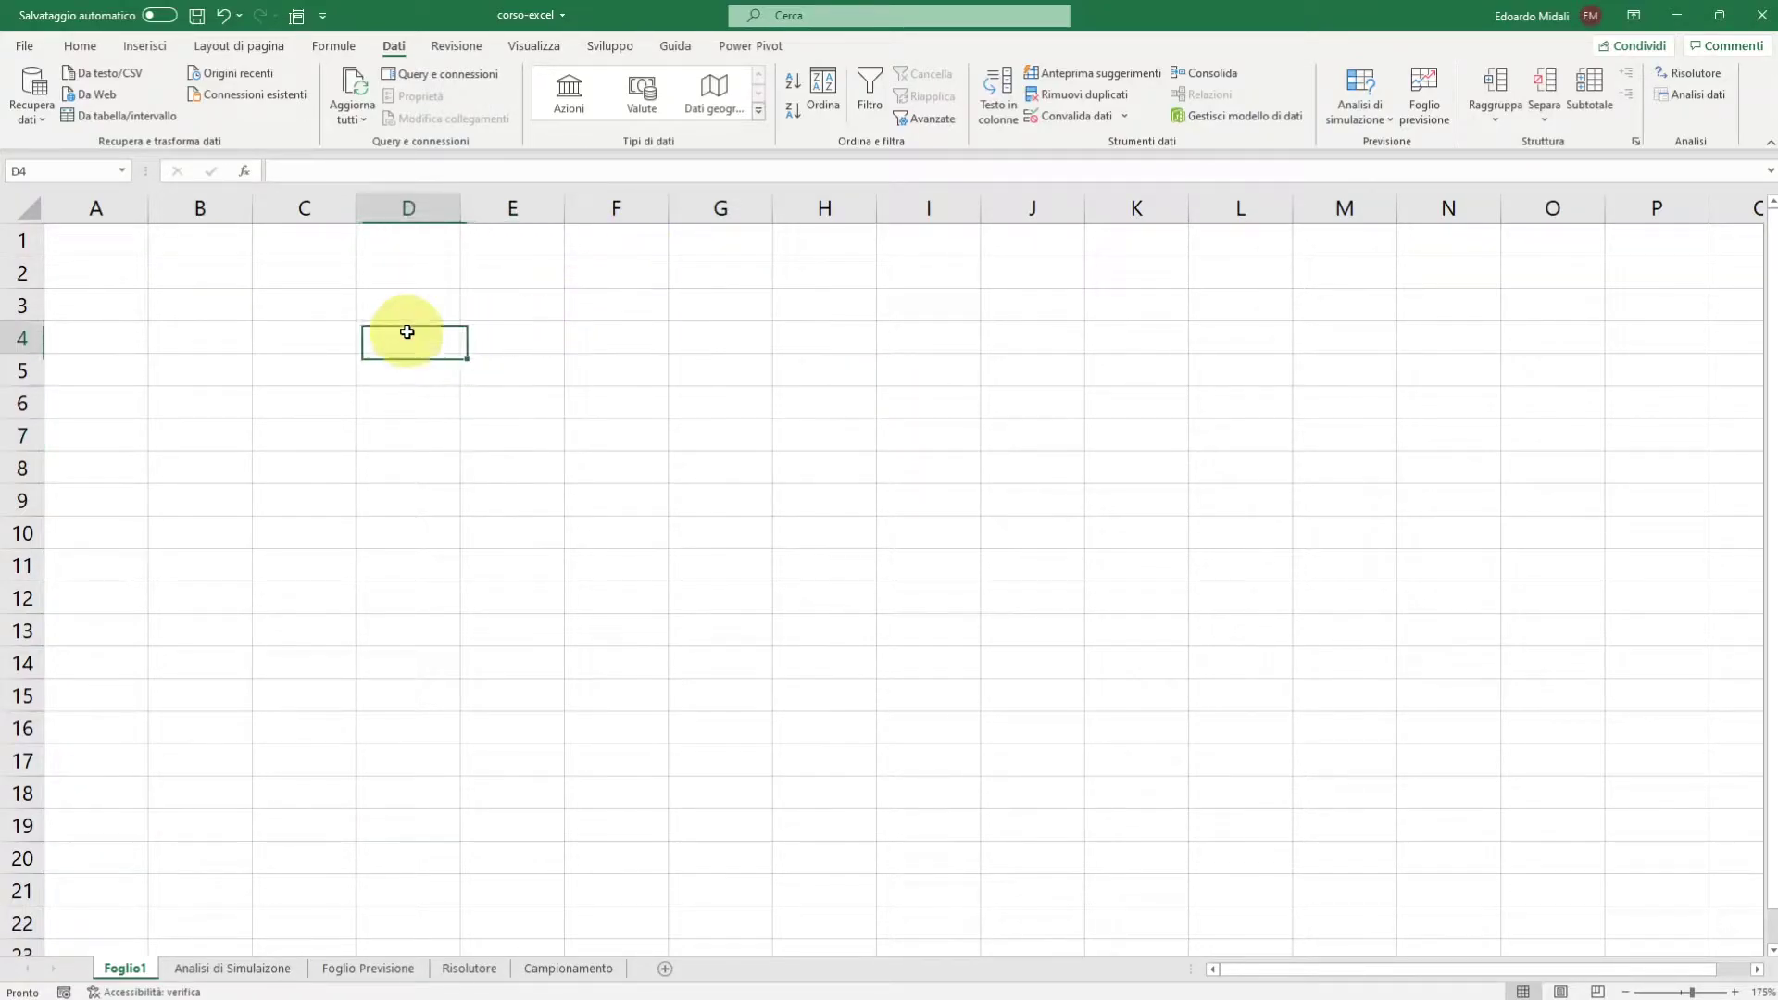
pyautogui.moveTo(397, 283); pyautogui.dragTo(614, 546)
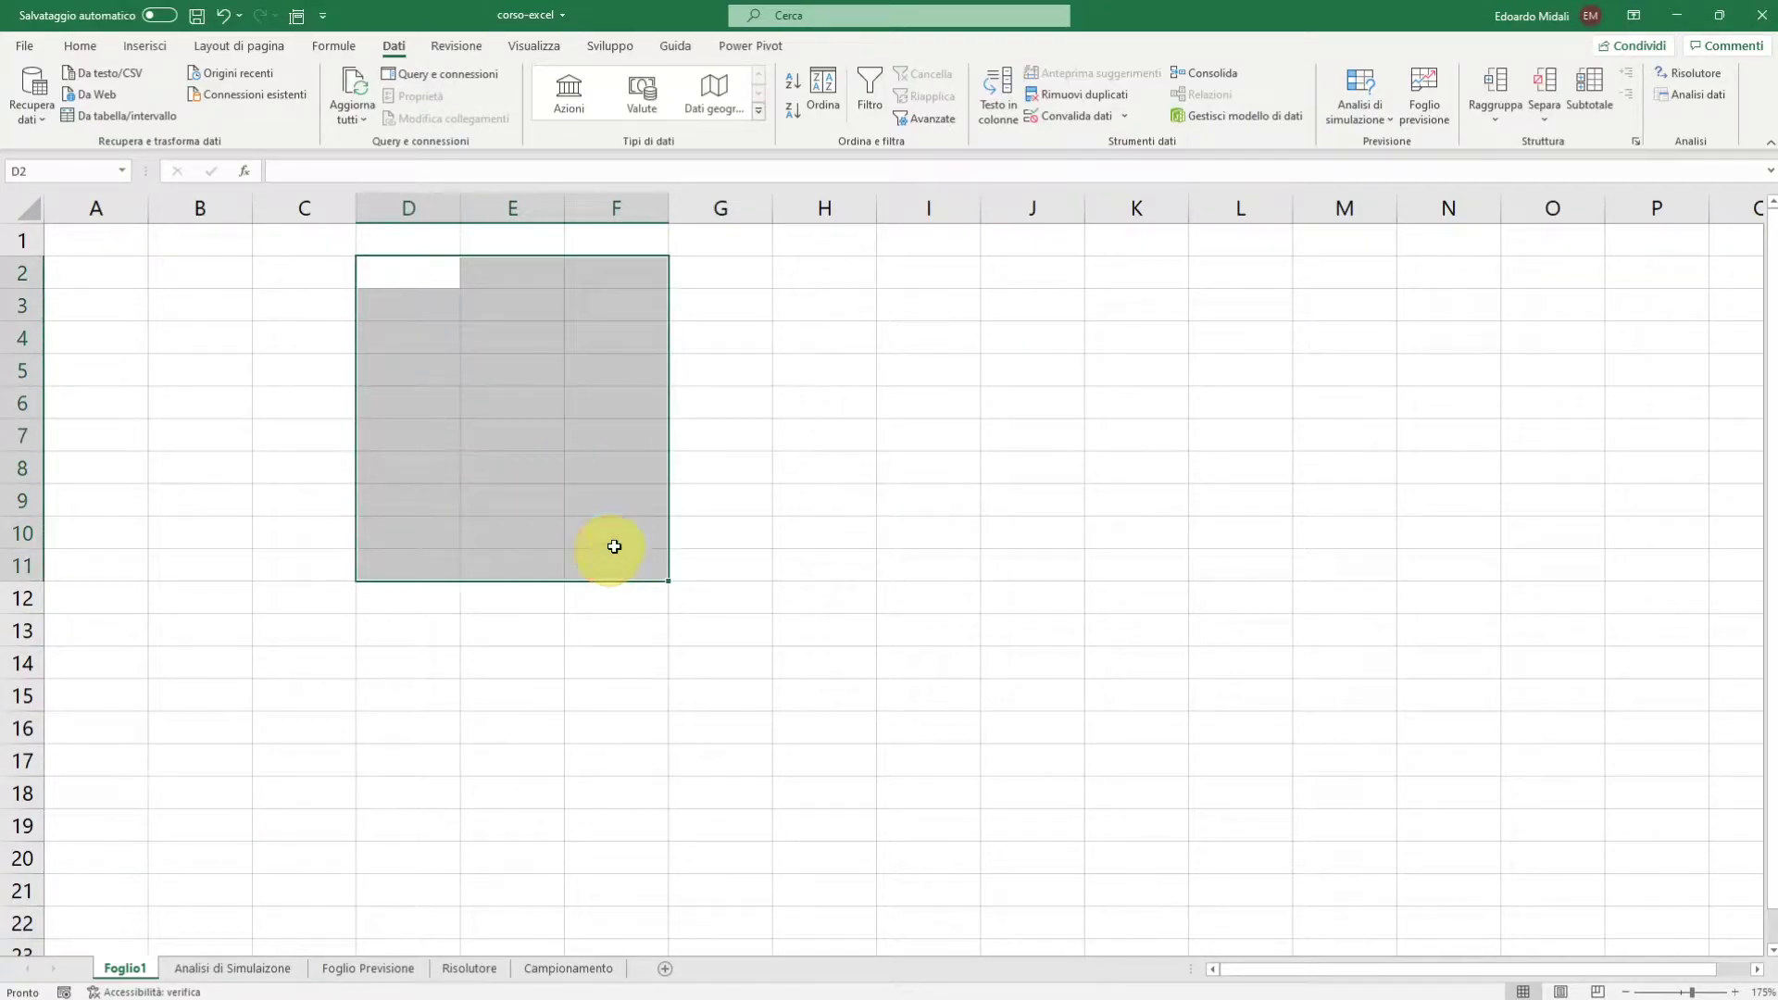
pyautogui.click(631, 518)
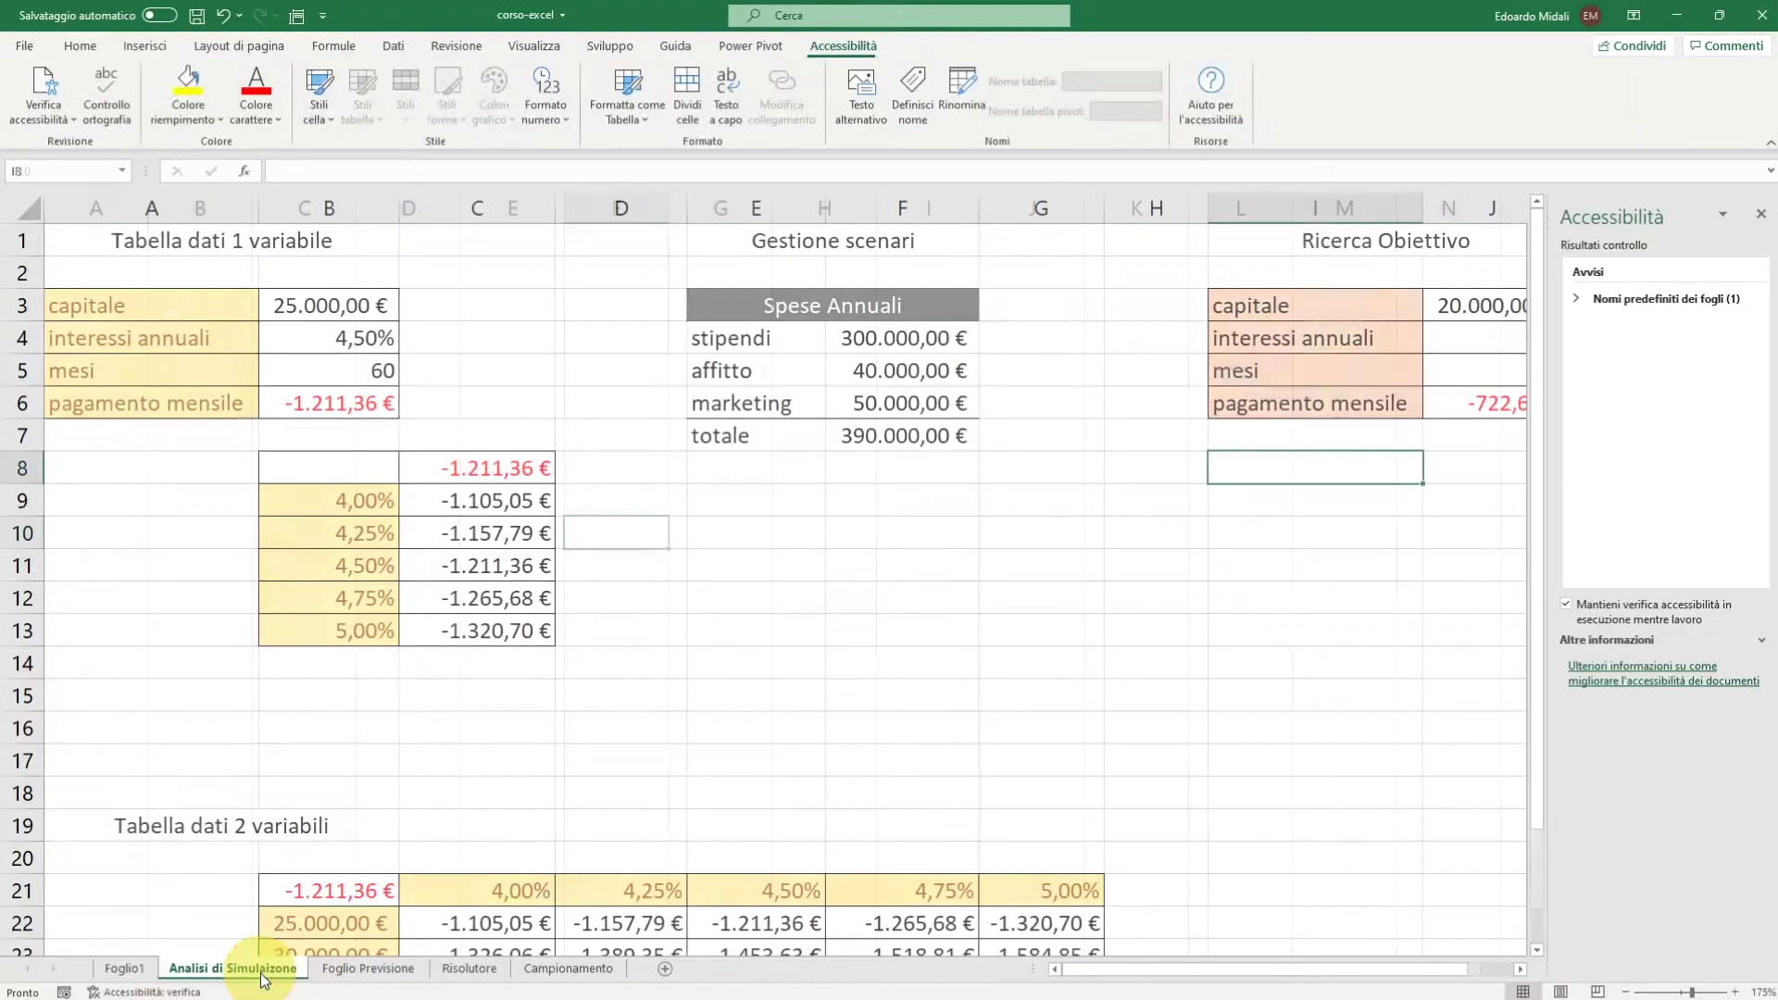
pyautogui.click(1738, 211)
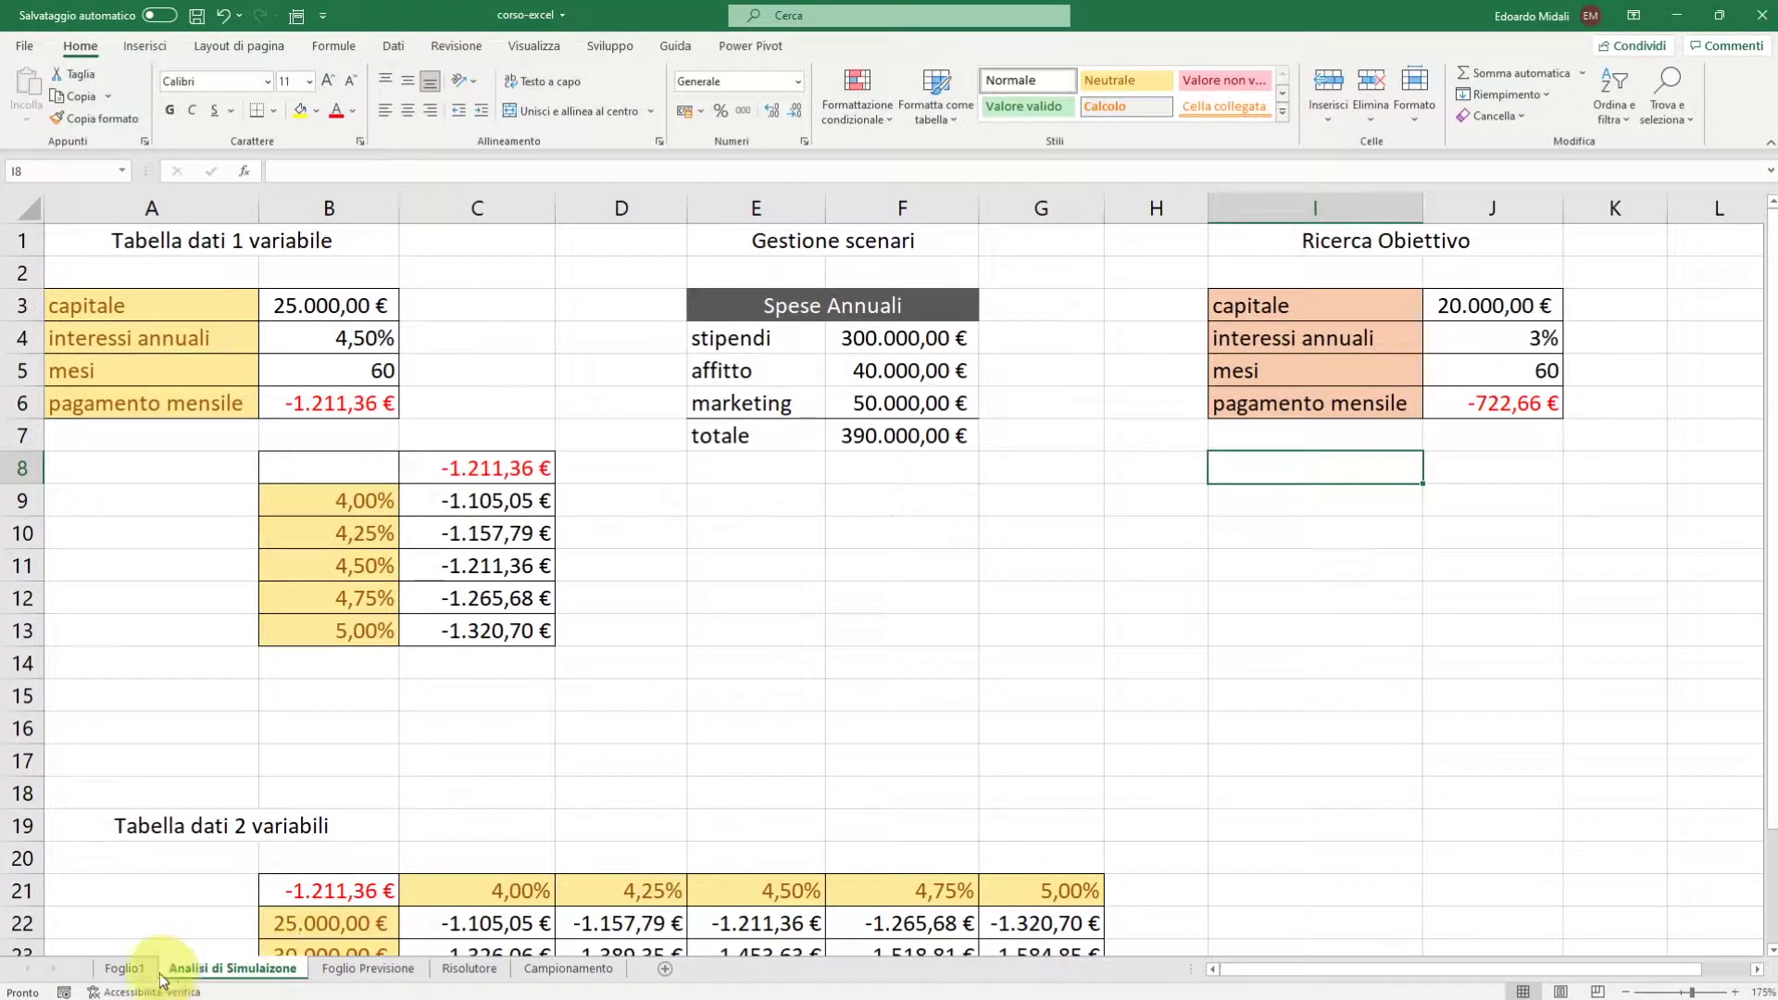
pyautogui.click(125, 969)
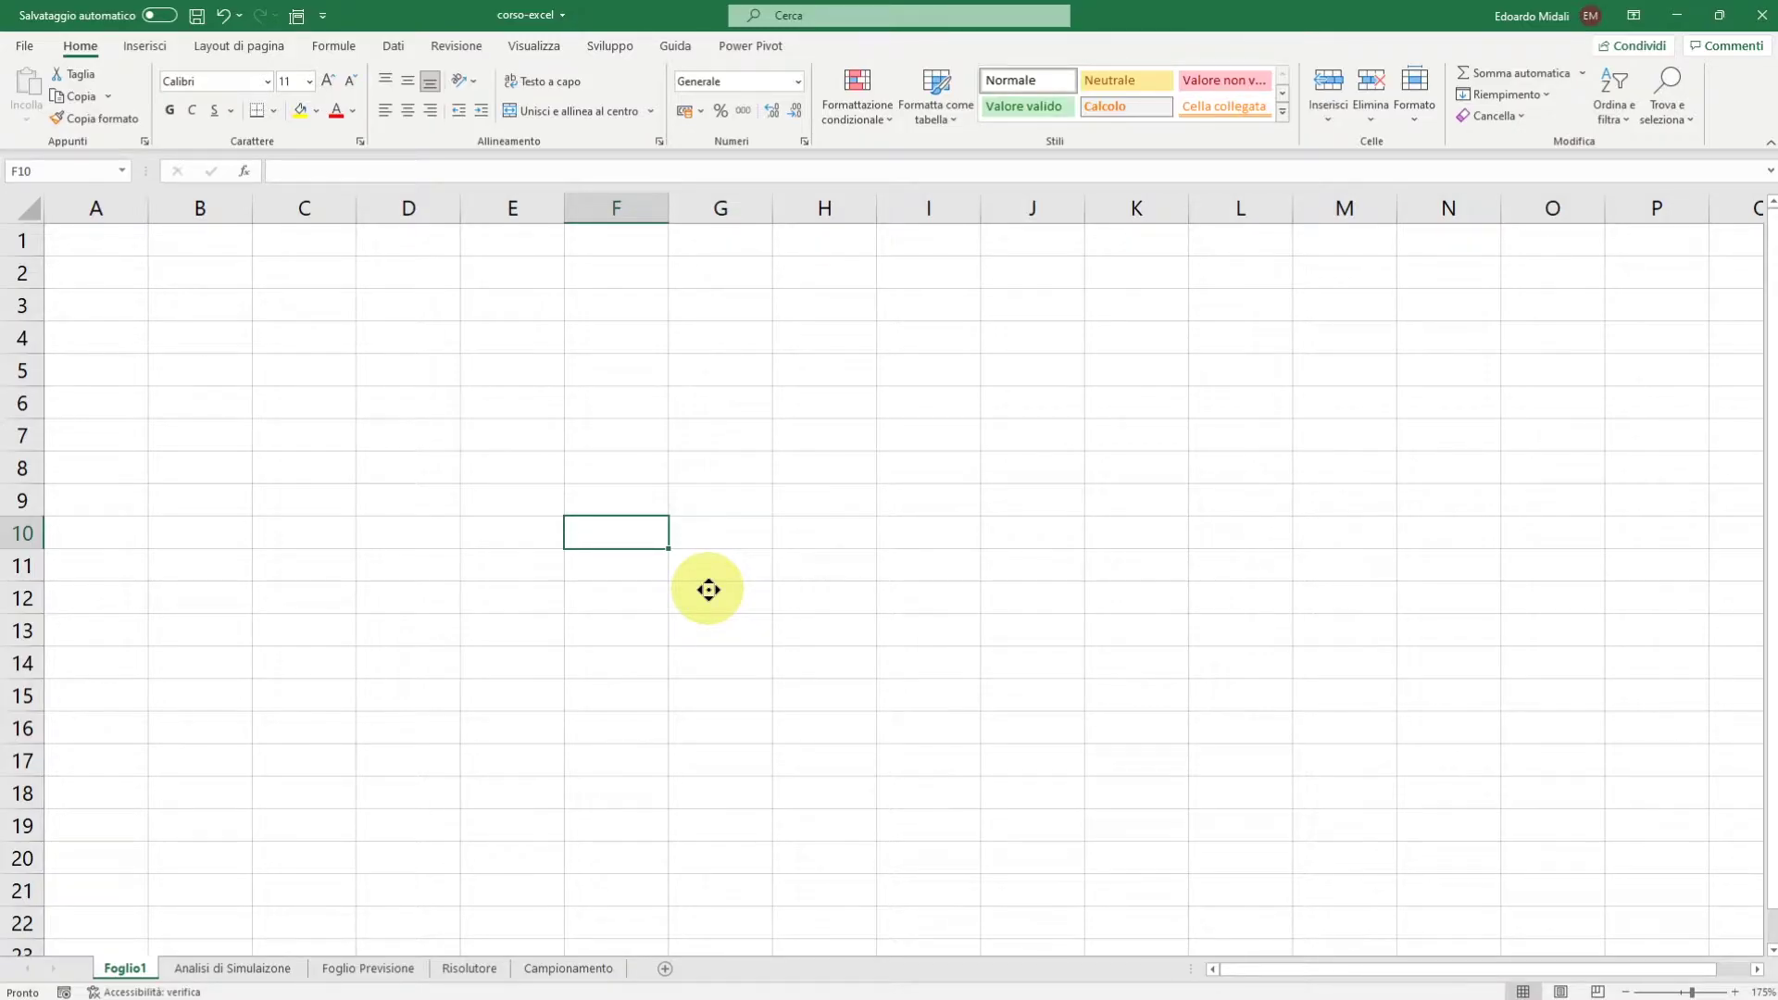
# Select various cells and ranges on the empty Foglio1 sheet.
pyautogui.moveTo(513, 305); pyautogui.dragTo(518, 500)
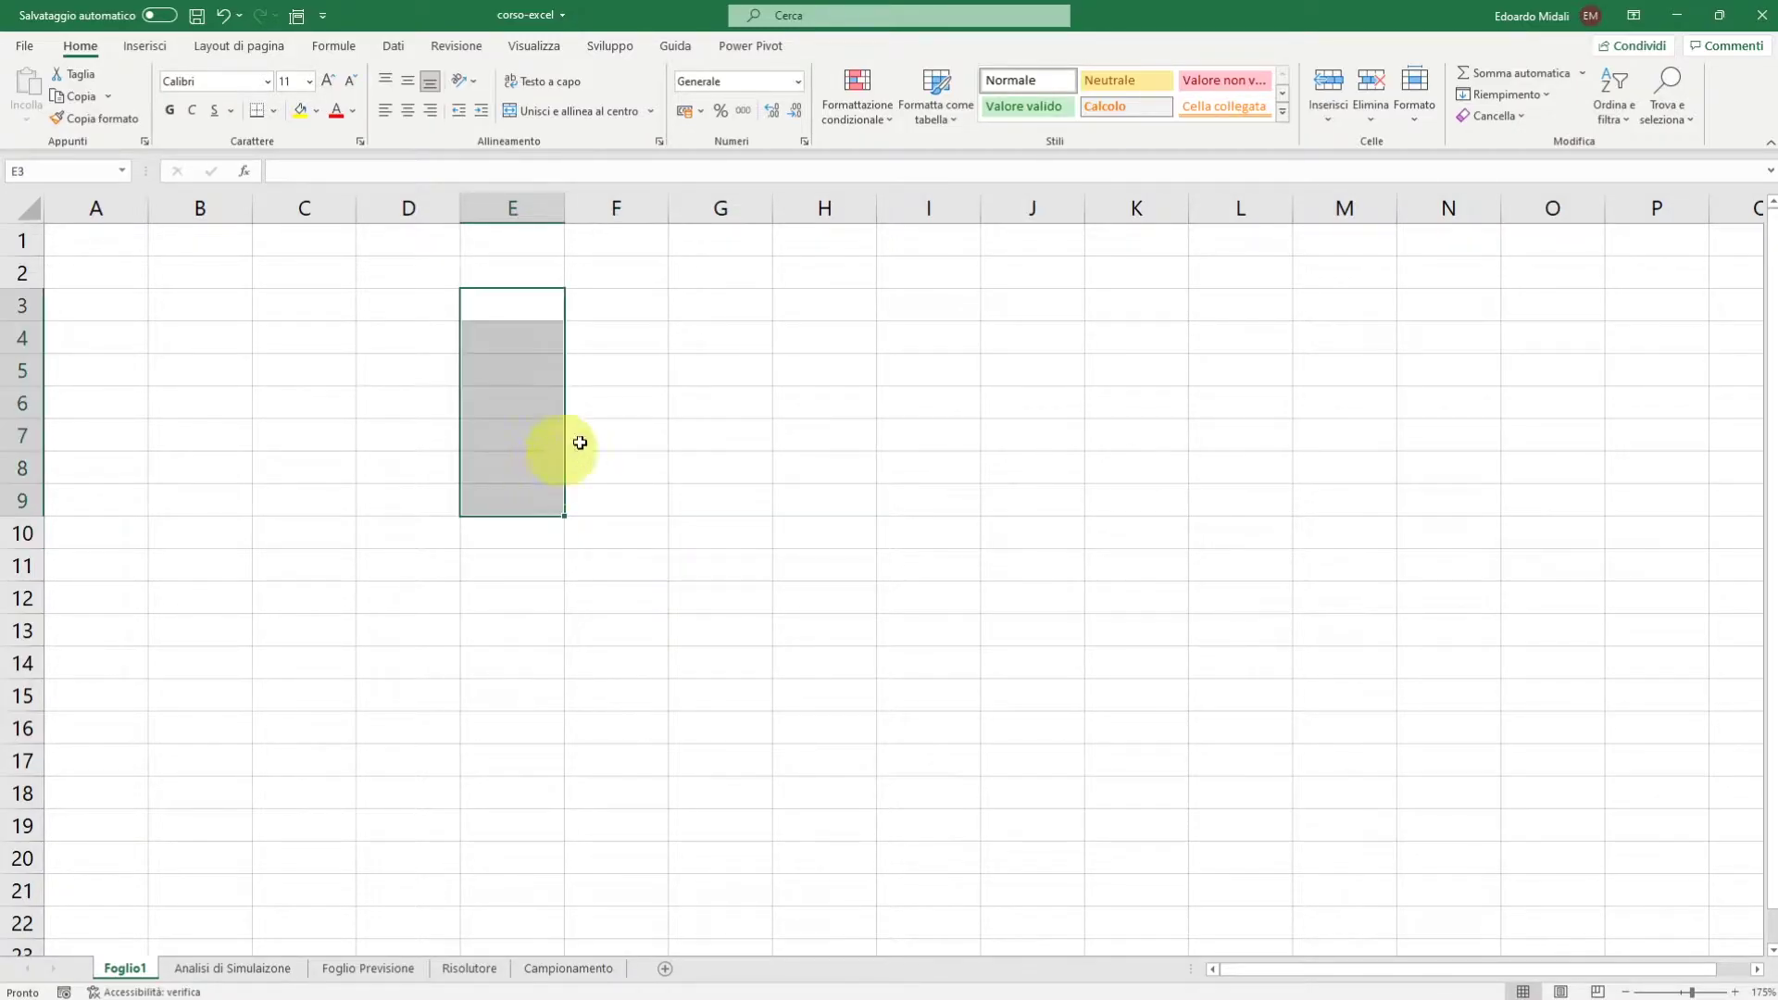
pyautogui.click(582, 403)
pyautogui.moveTo(528, 303); pyautogui.dragTo(614, 507)
pyautogui.click(739, 464)
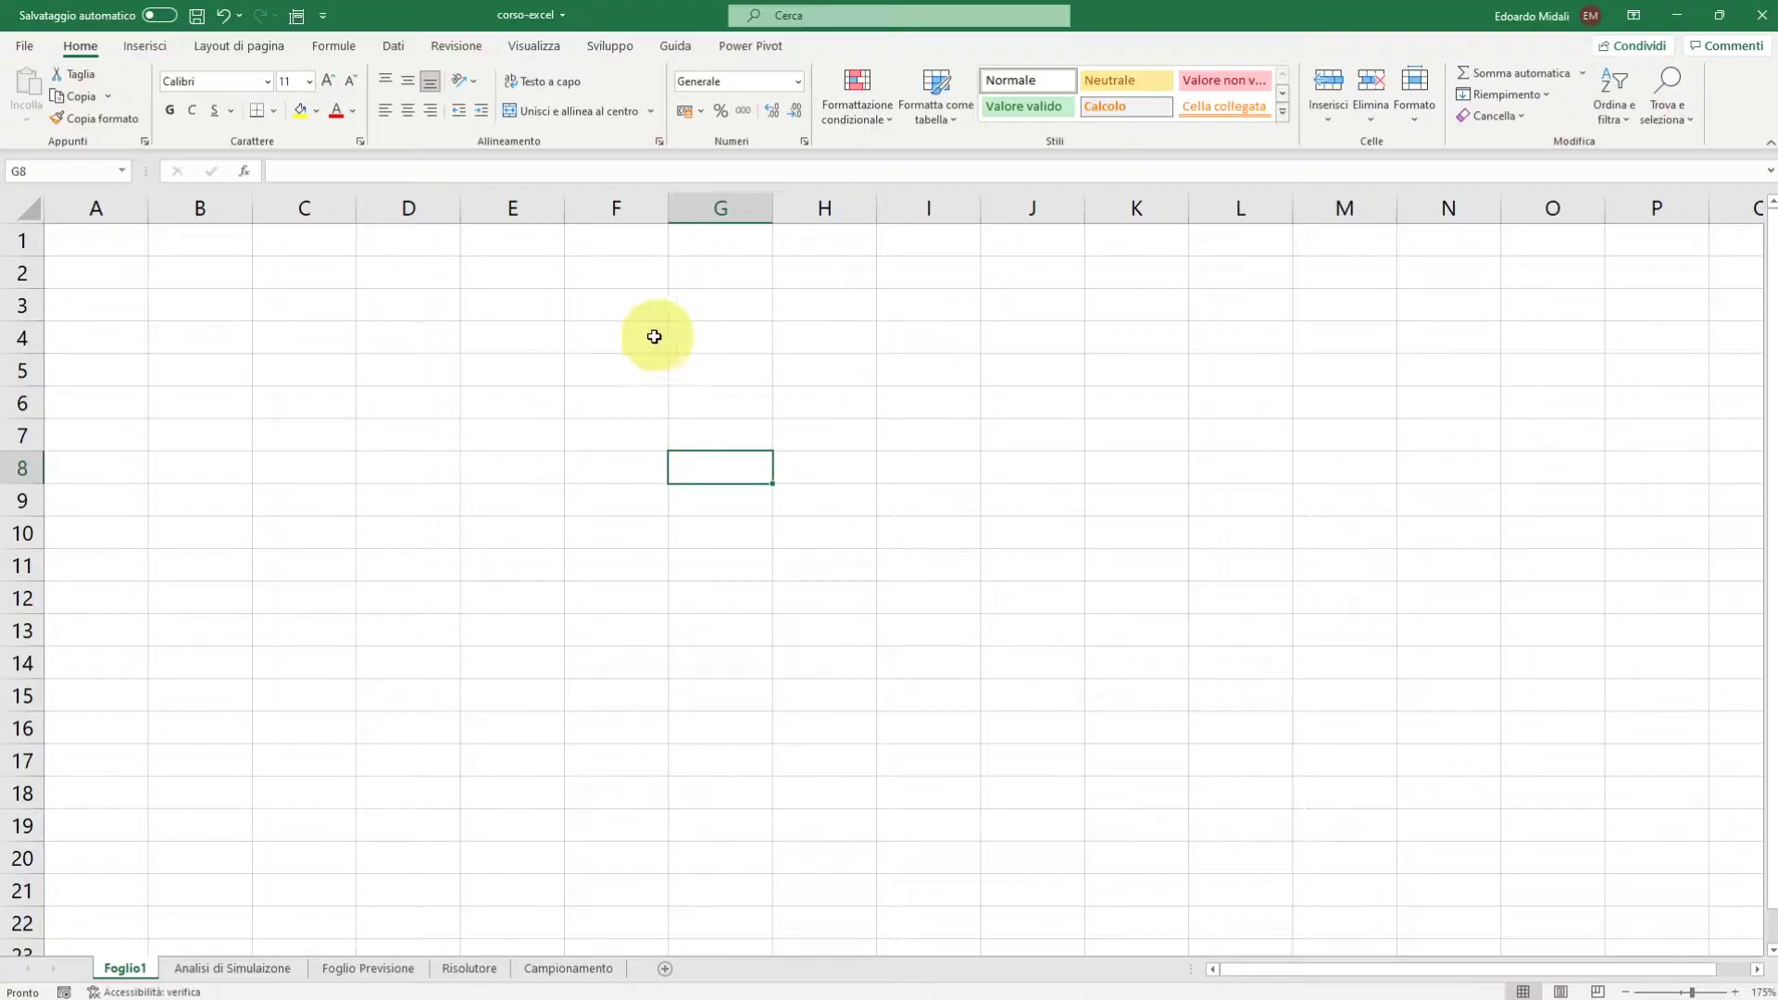
pyautogui.moveTo(655, 337); pyautogui.dragTo(882, 612)
pyautogui.click(948, 542)
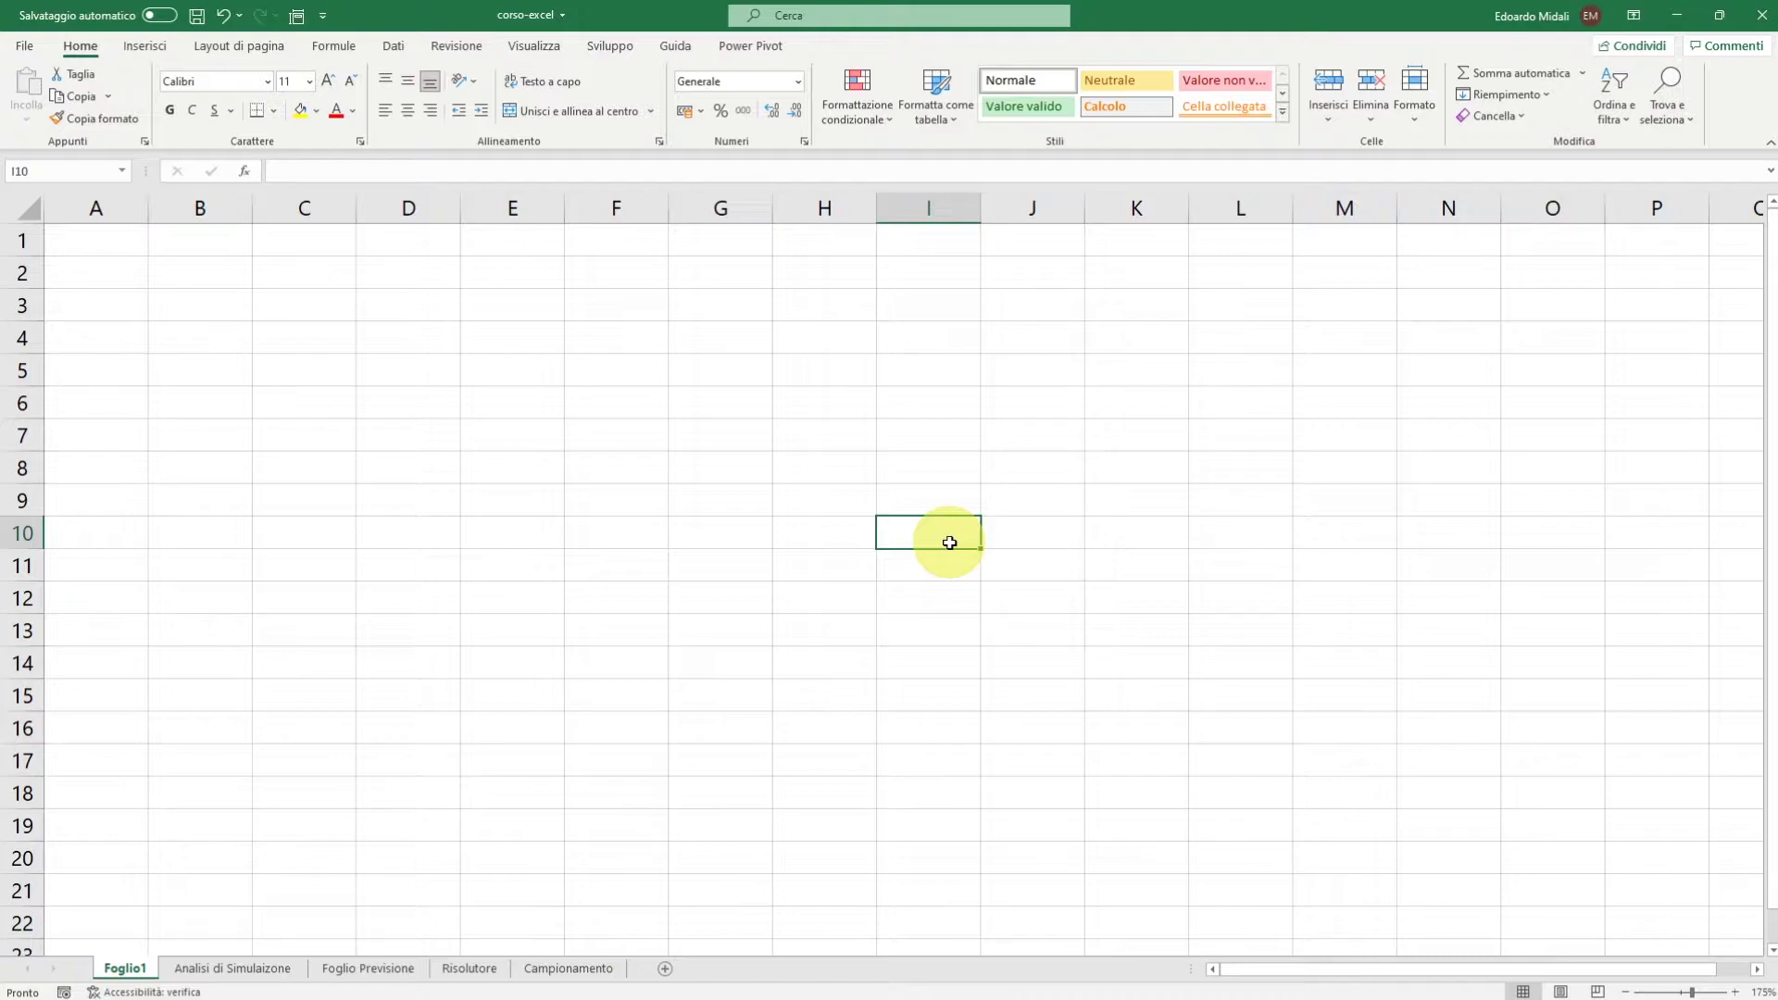
pyautogui.click(643, 400)
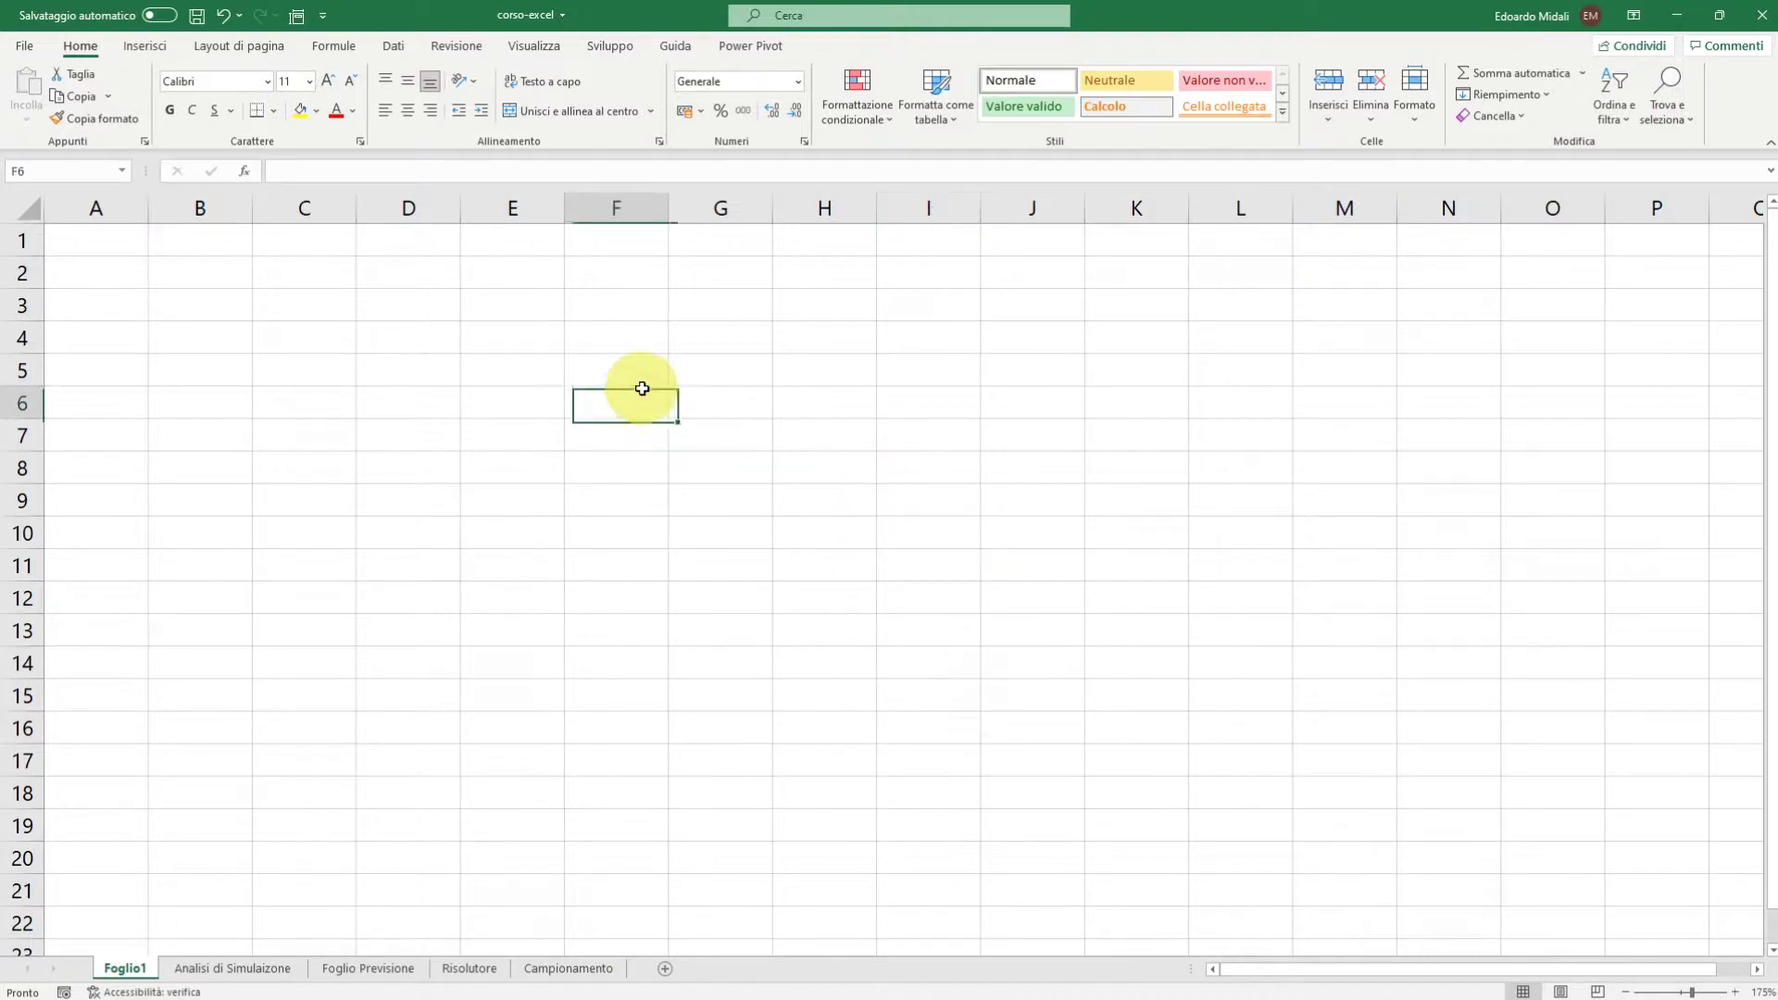
pyautogui.click(408, 343)
pyautogui.moveTo(433, 369); pyautogui.dragTo(488, 483)
pyautogui.click(616, 500)
# Enter 46, 45645 and 45 into cells C4, C5 and C6 of Foglio1.
pyautogui.click(306, 342)
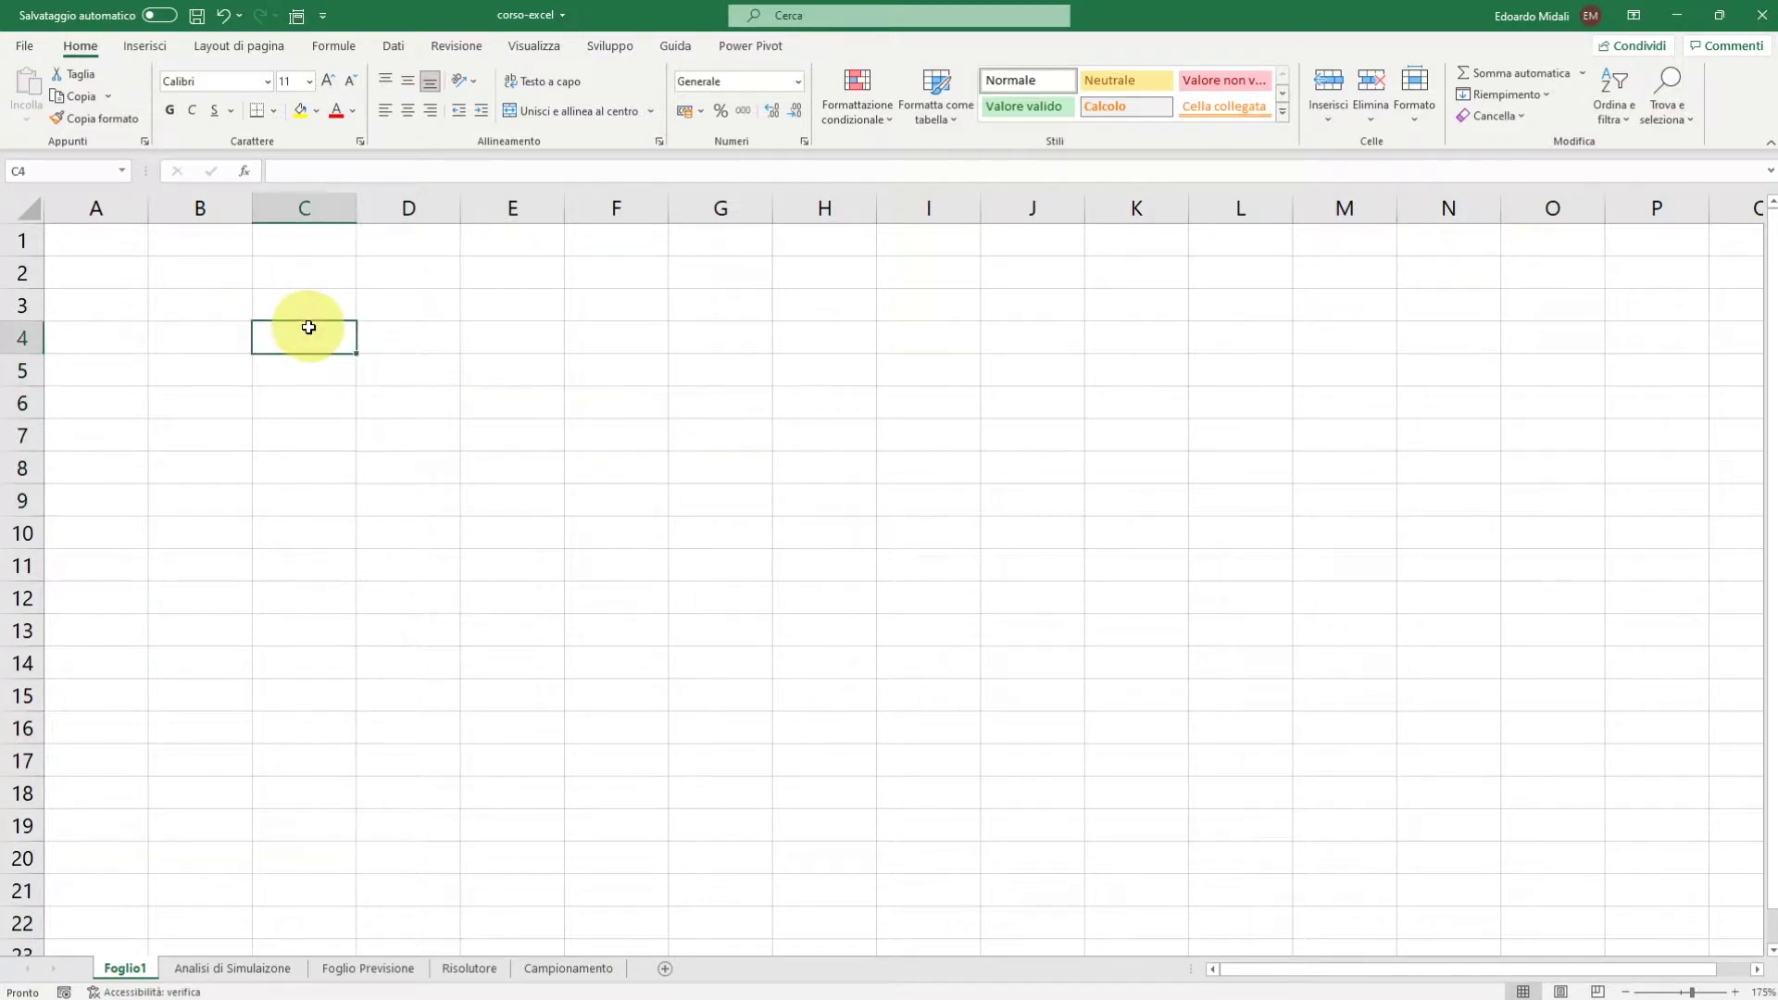
pyautogui.write('46 4')
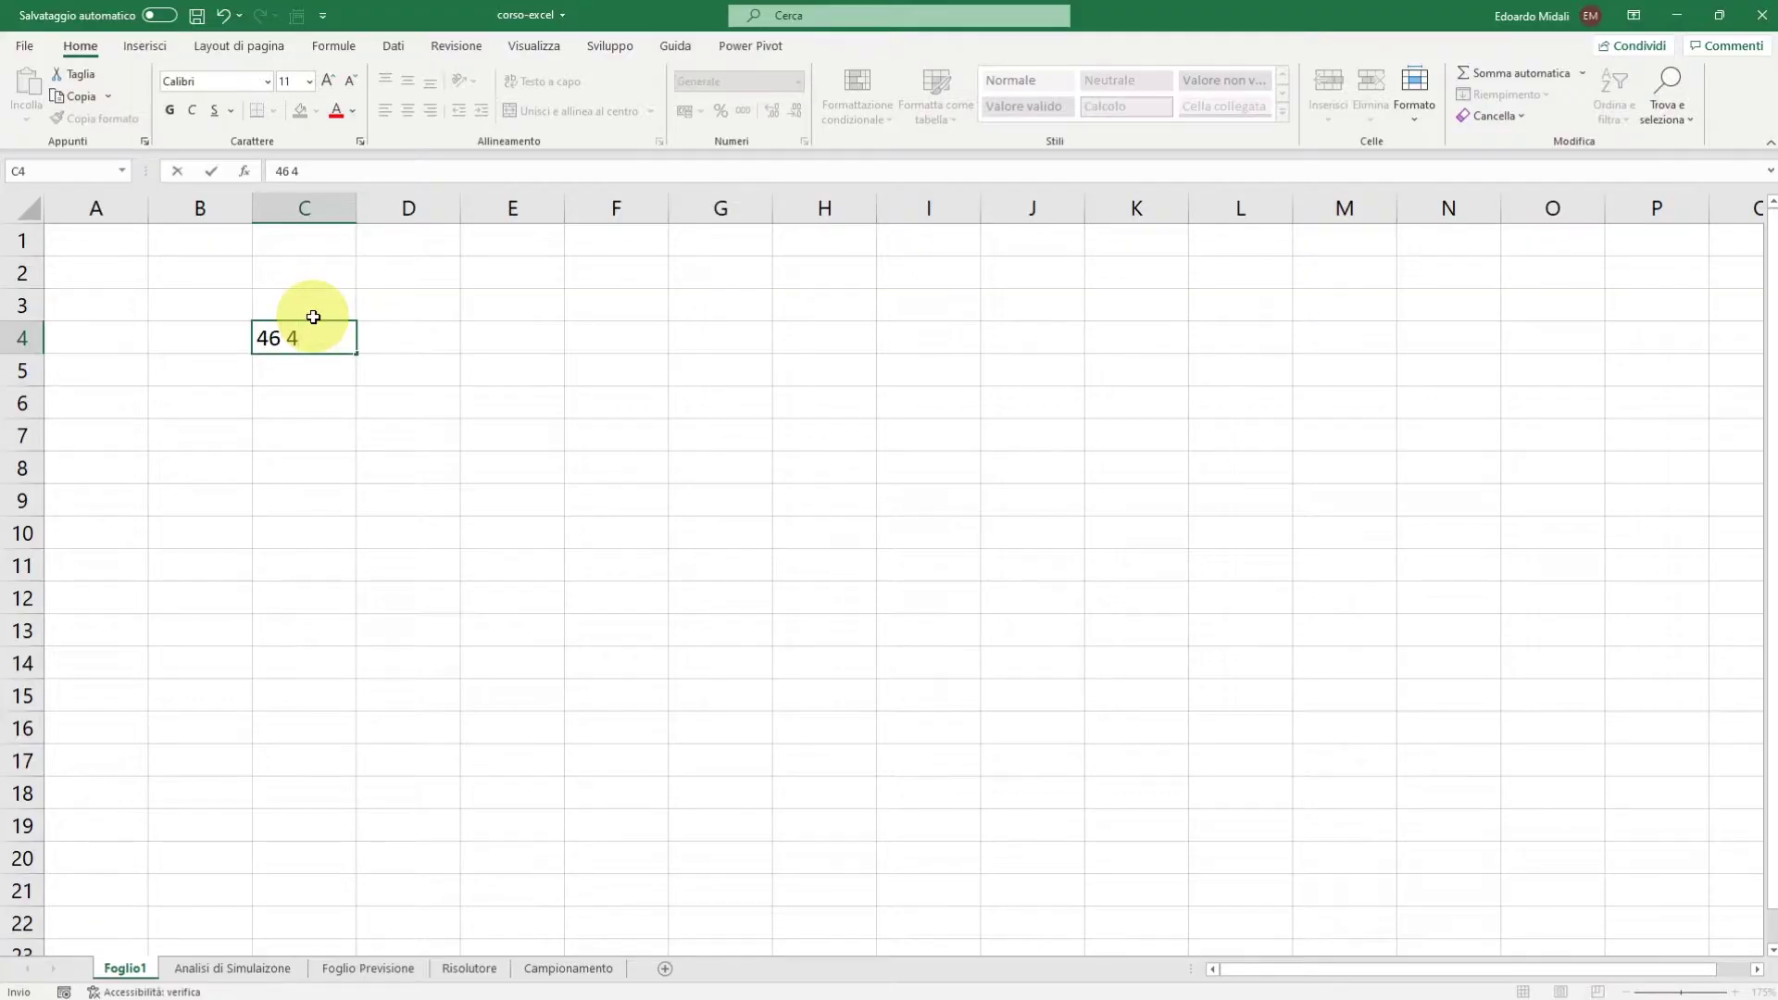
pyautogui.press('Return')
pyautogui.write('45645')
pyautogui.press('Return')
pyautogui.write('45')
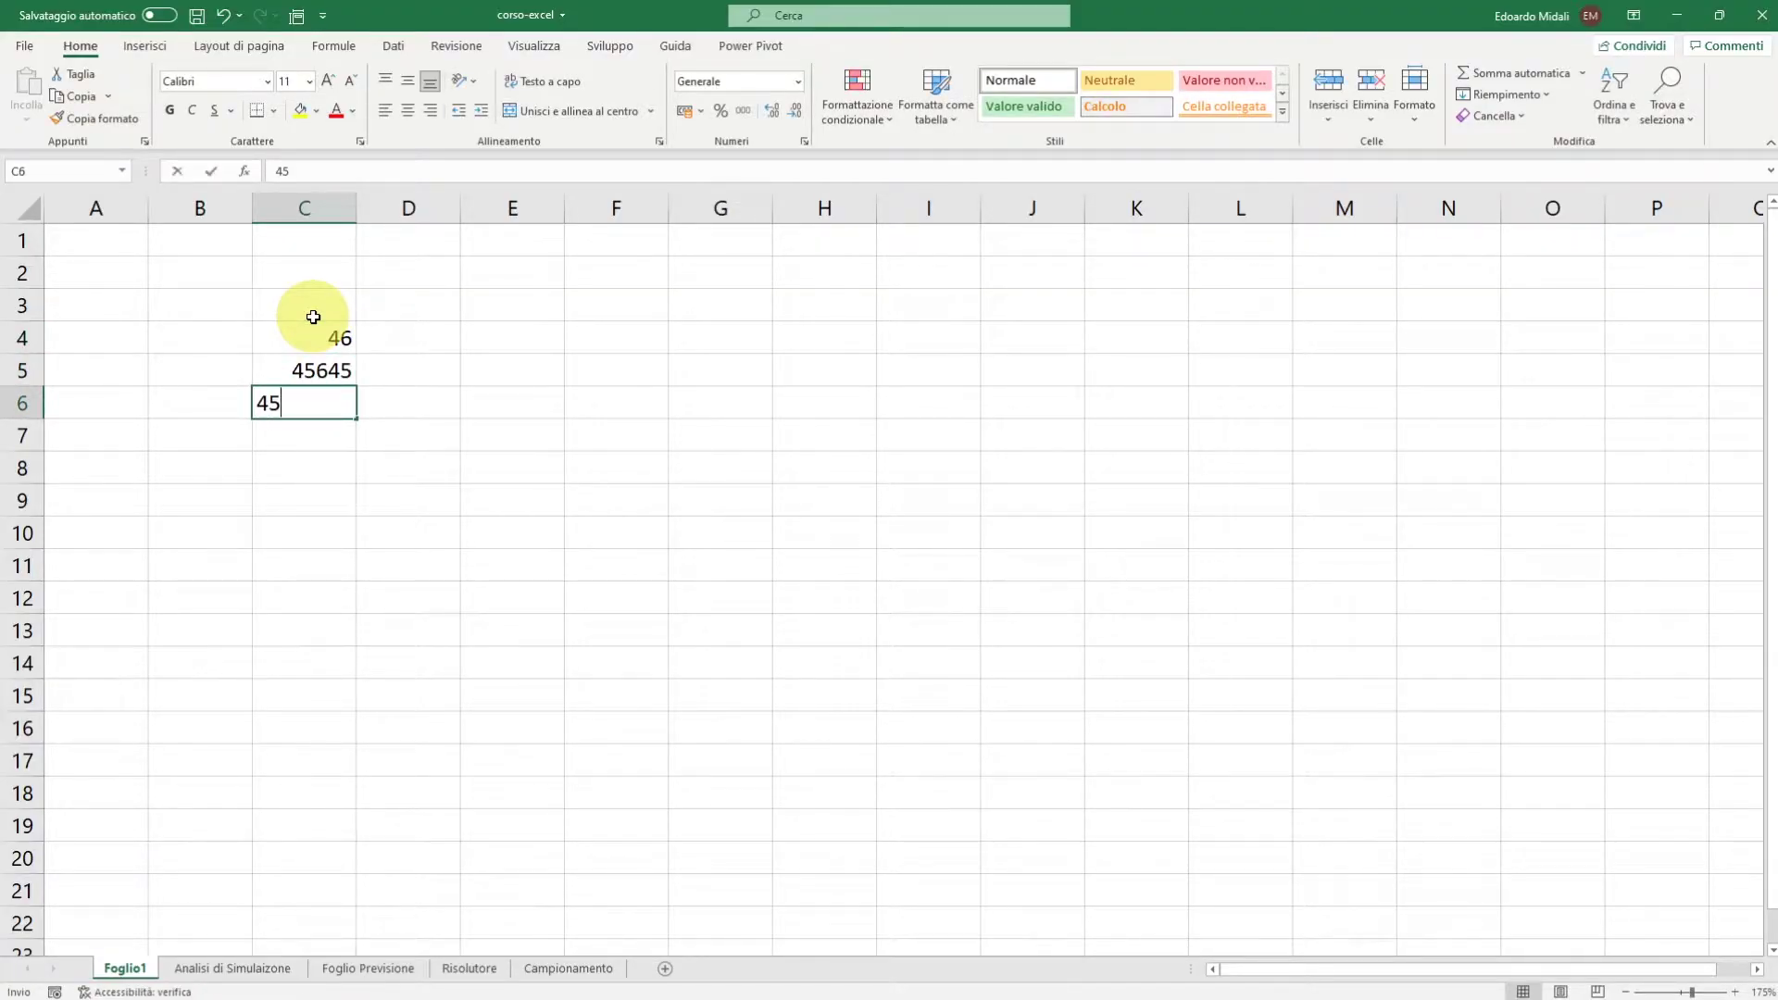
pyautogui.click(412, 501)
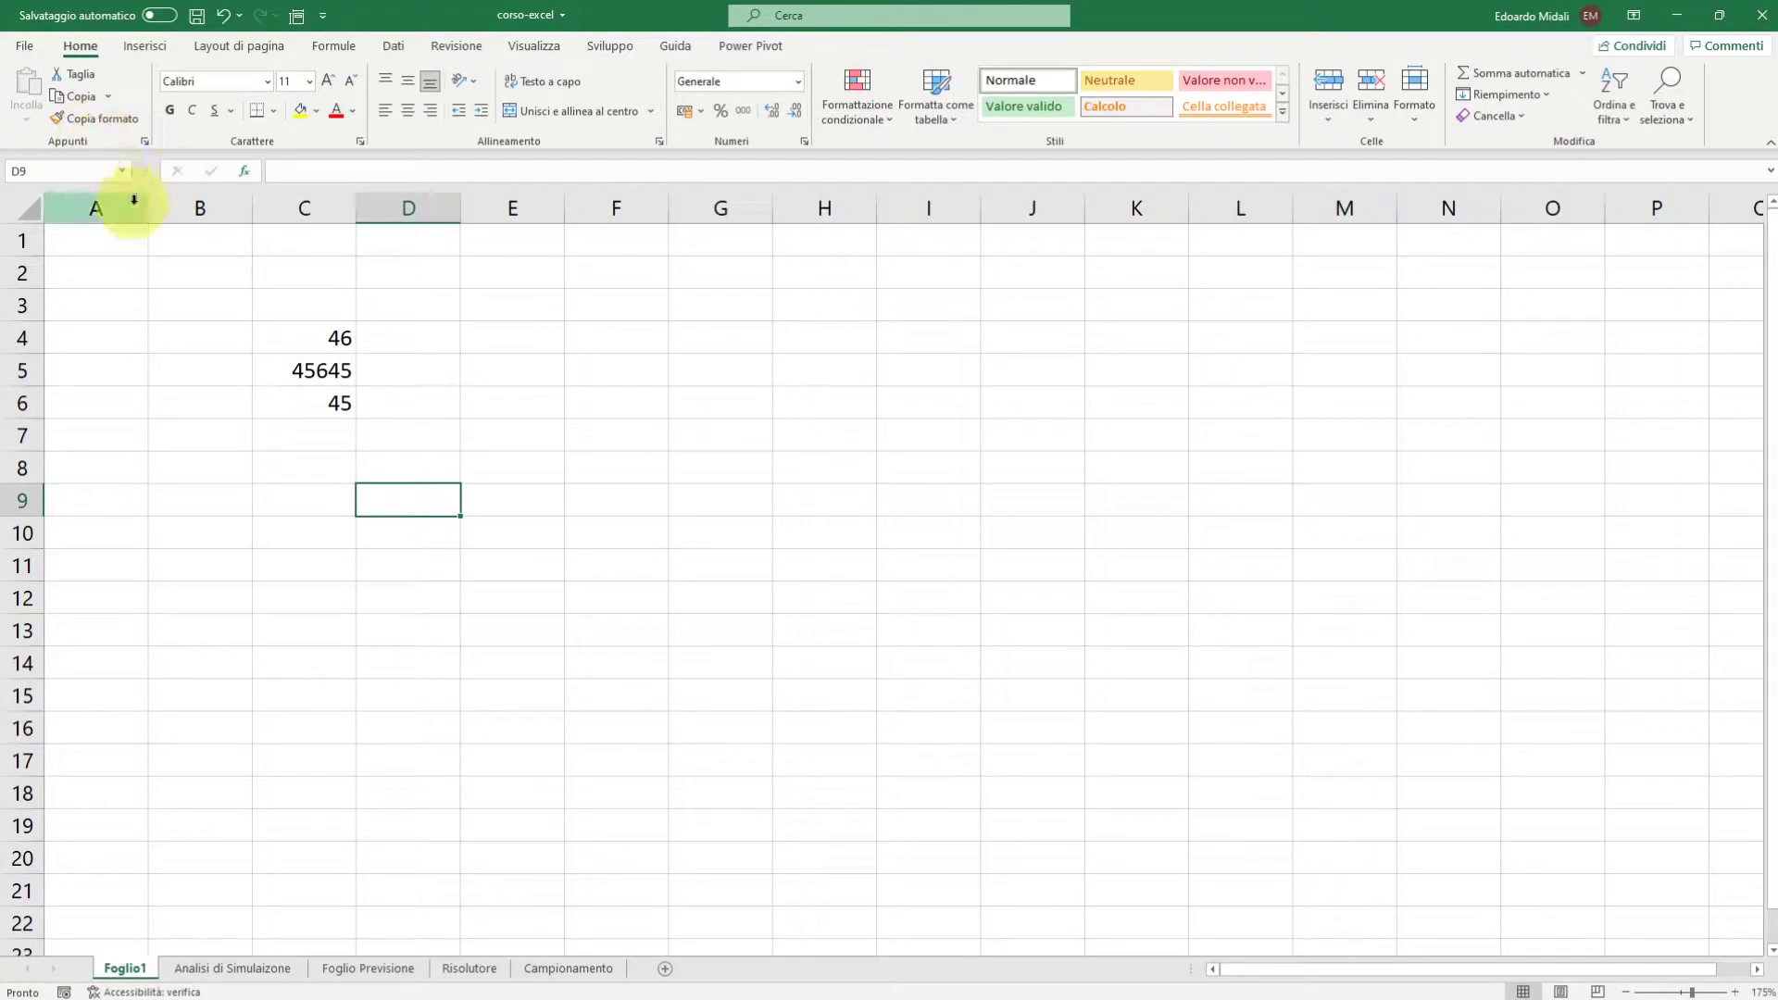
# Create a new blank workbook from the File menu.
pyautogui.click(36, 48)
pyautogui.click(91, 126)
pyautogui.click(240, 170)
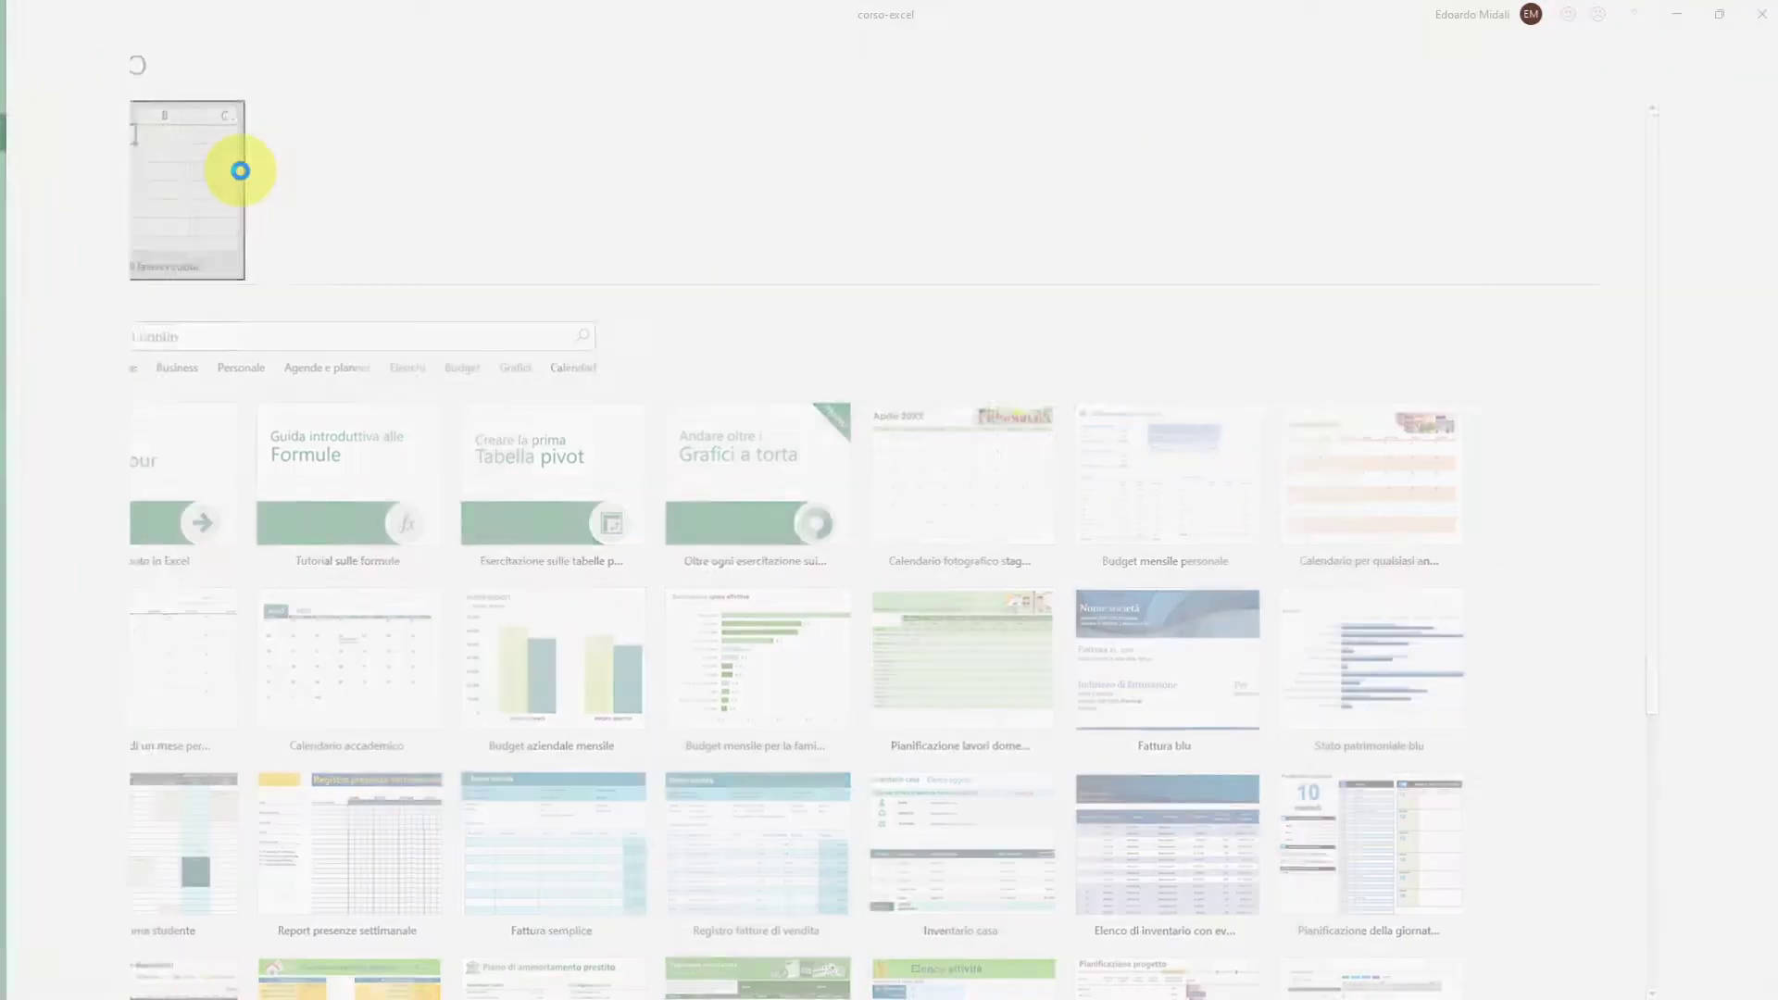
pyautogui.click(358, 356)
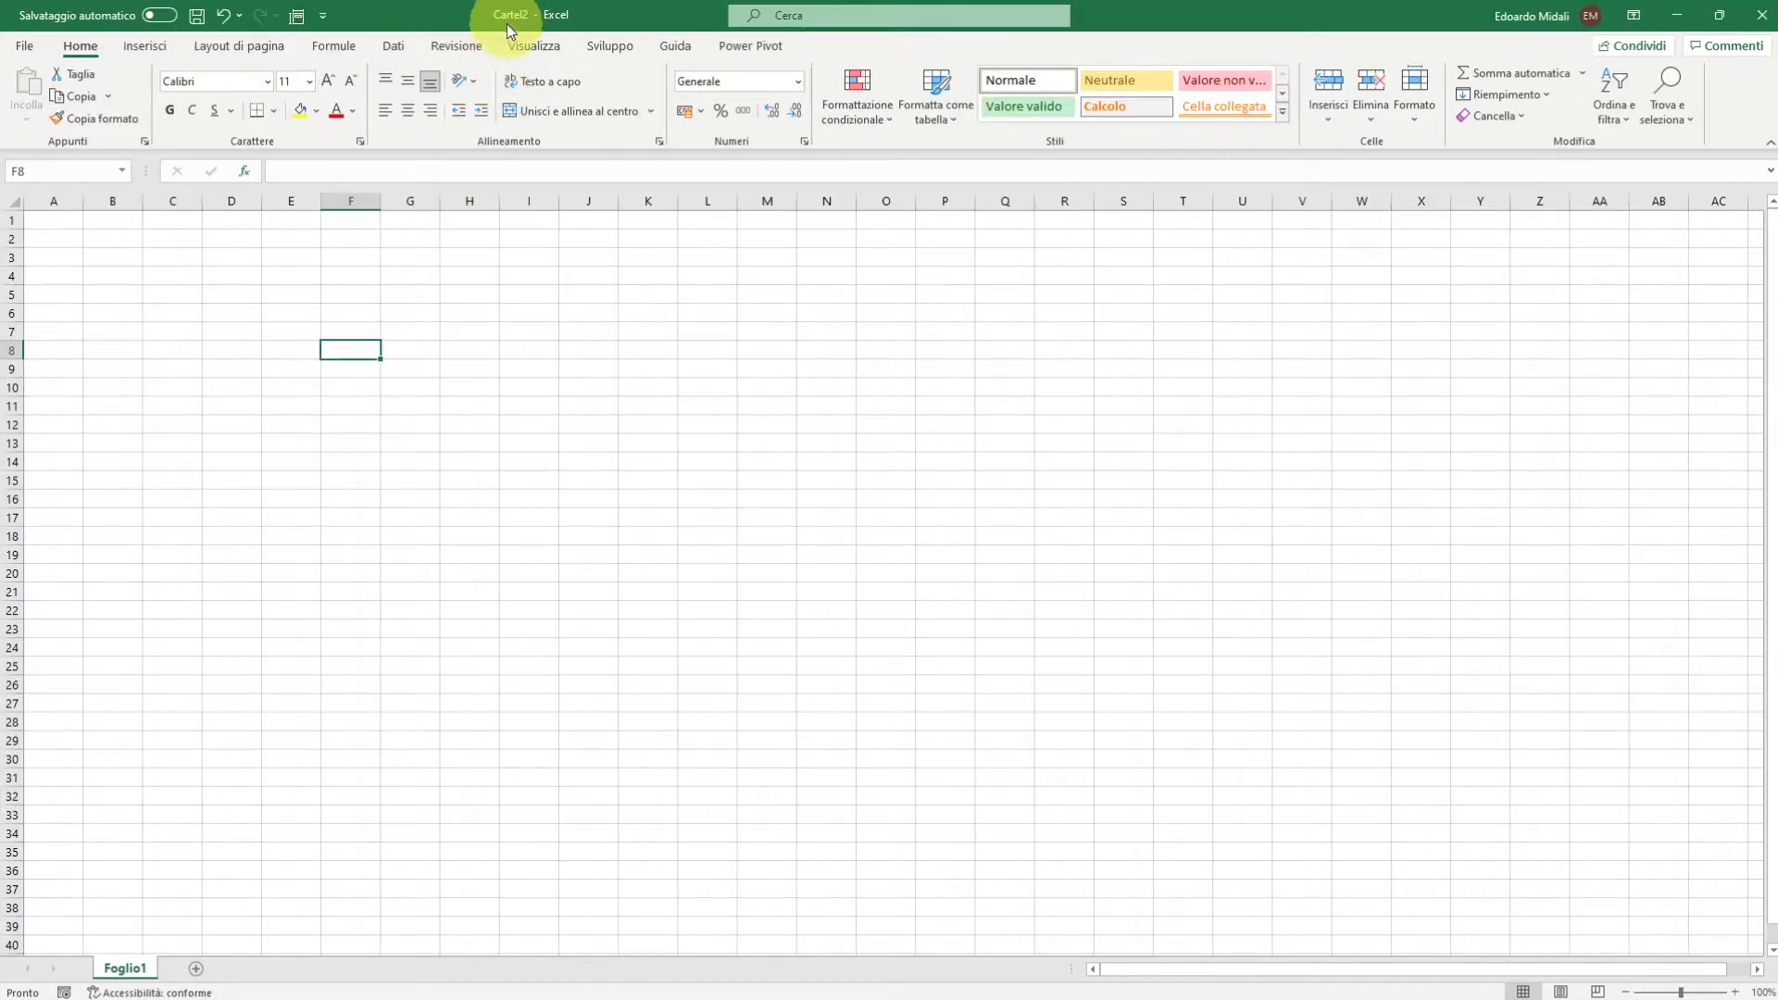
pyautogui.click(475, 364)
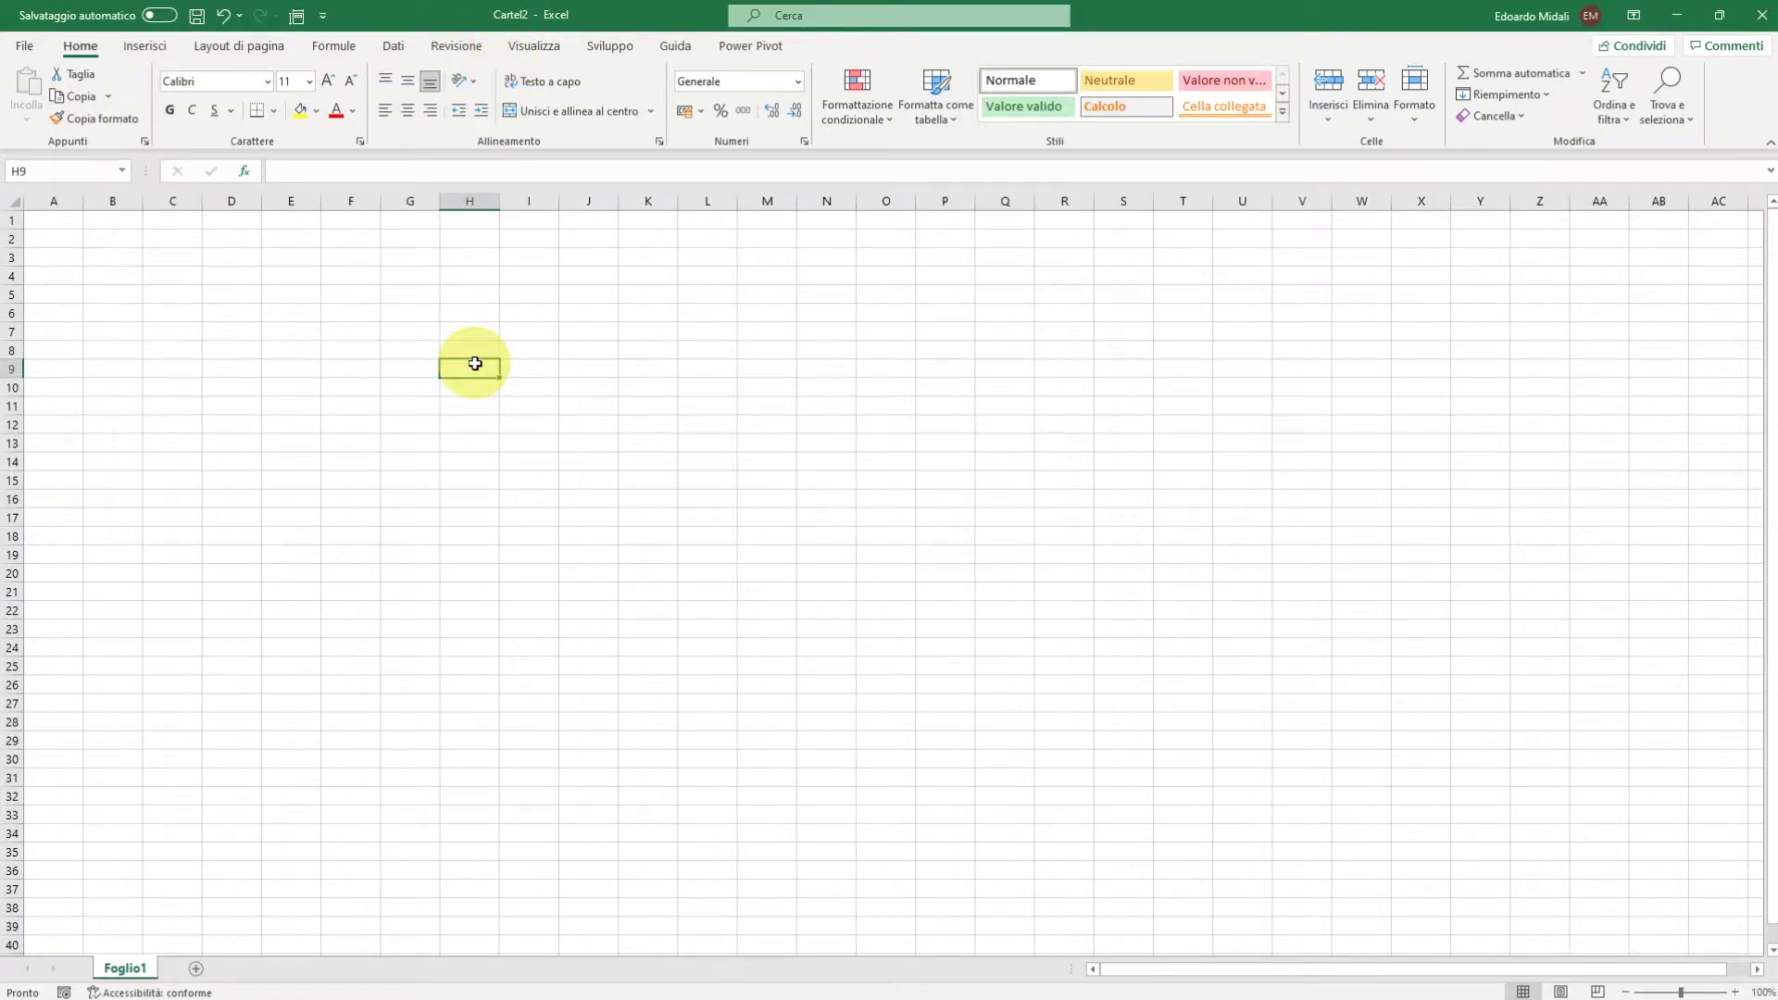
pyautogui.click(442, 354)
# Save the new workbook as secondo-file in .xlsx format in the local Documenti folder.
pyautogui.hotkey('ctrl', 's')
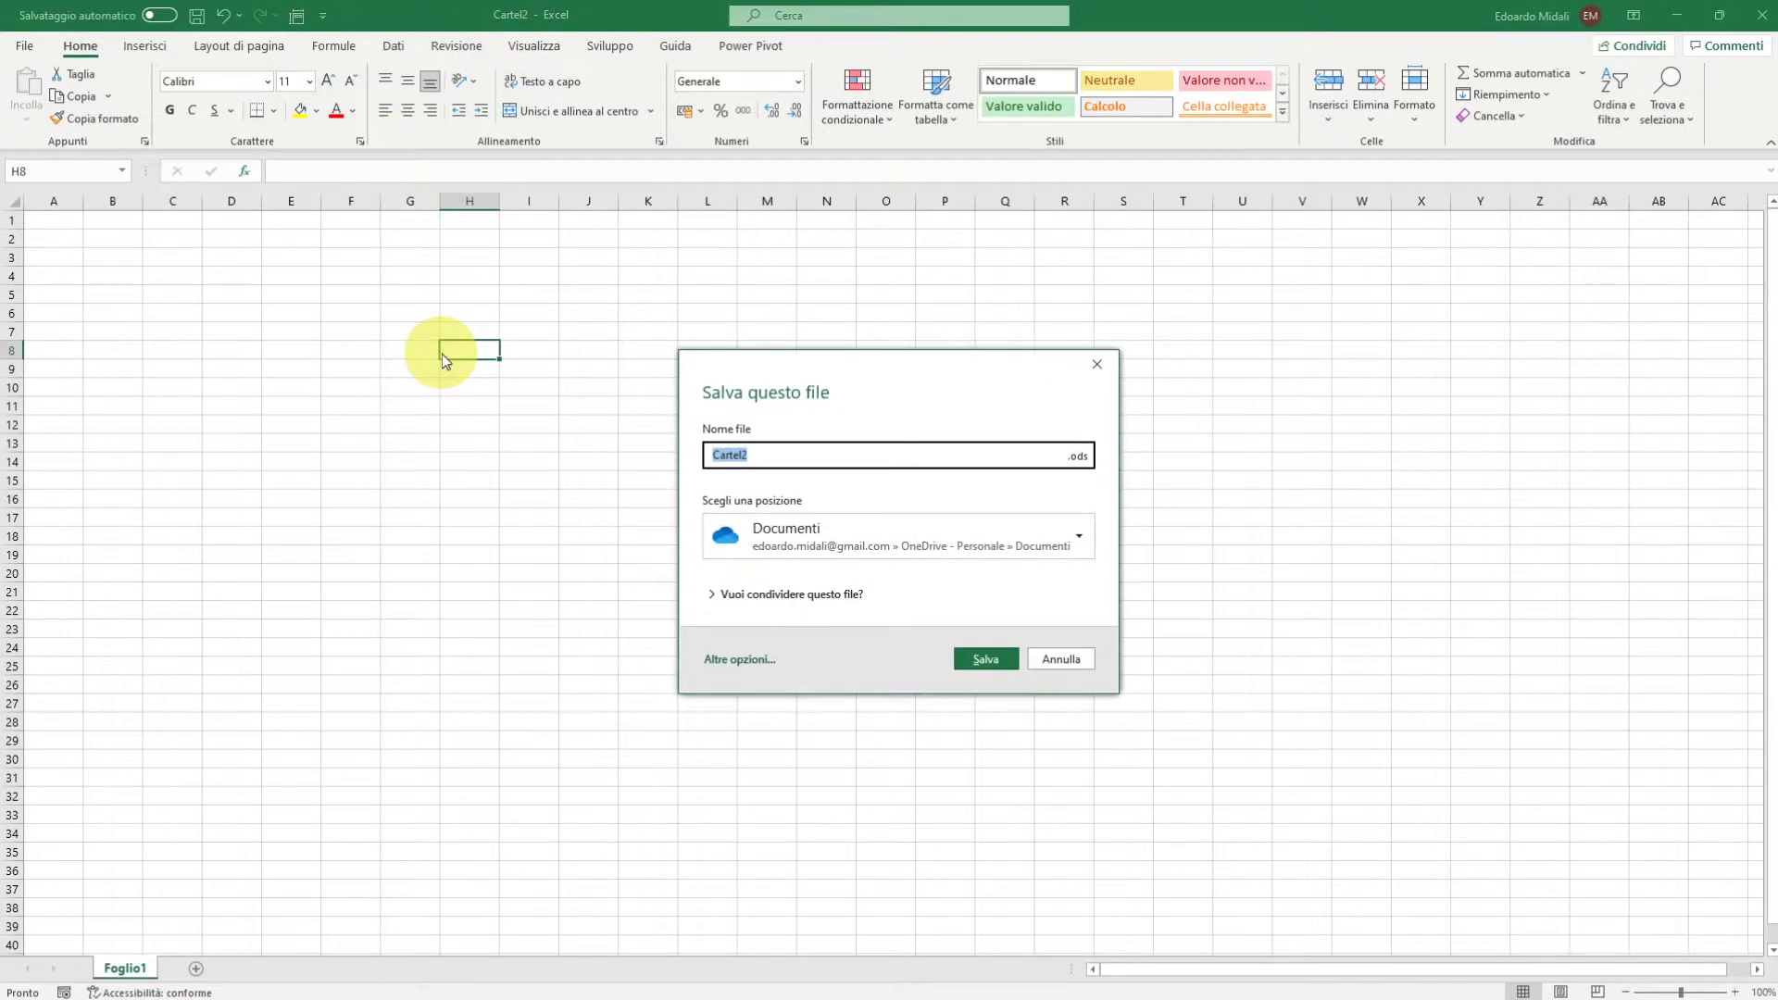
pyautogui.click(1054, 536)
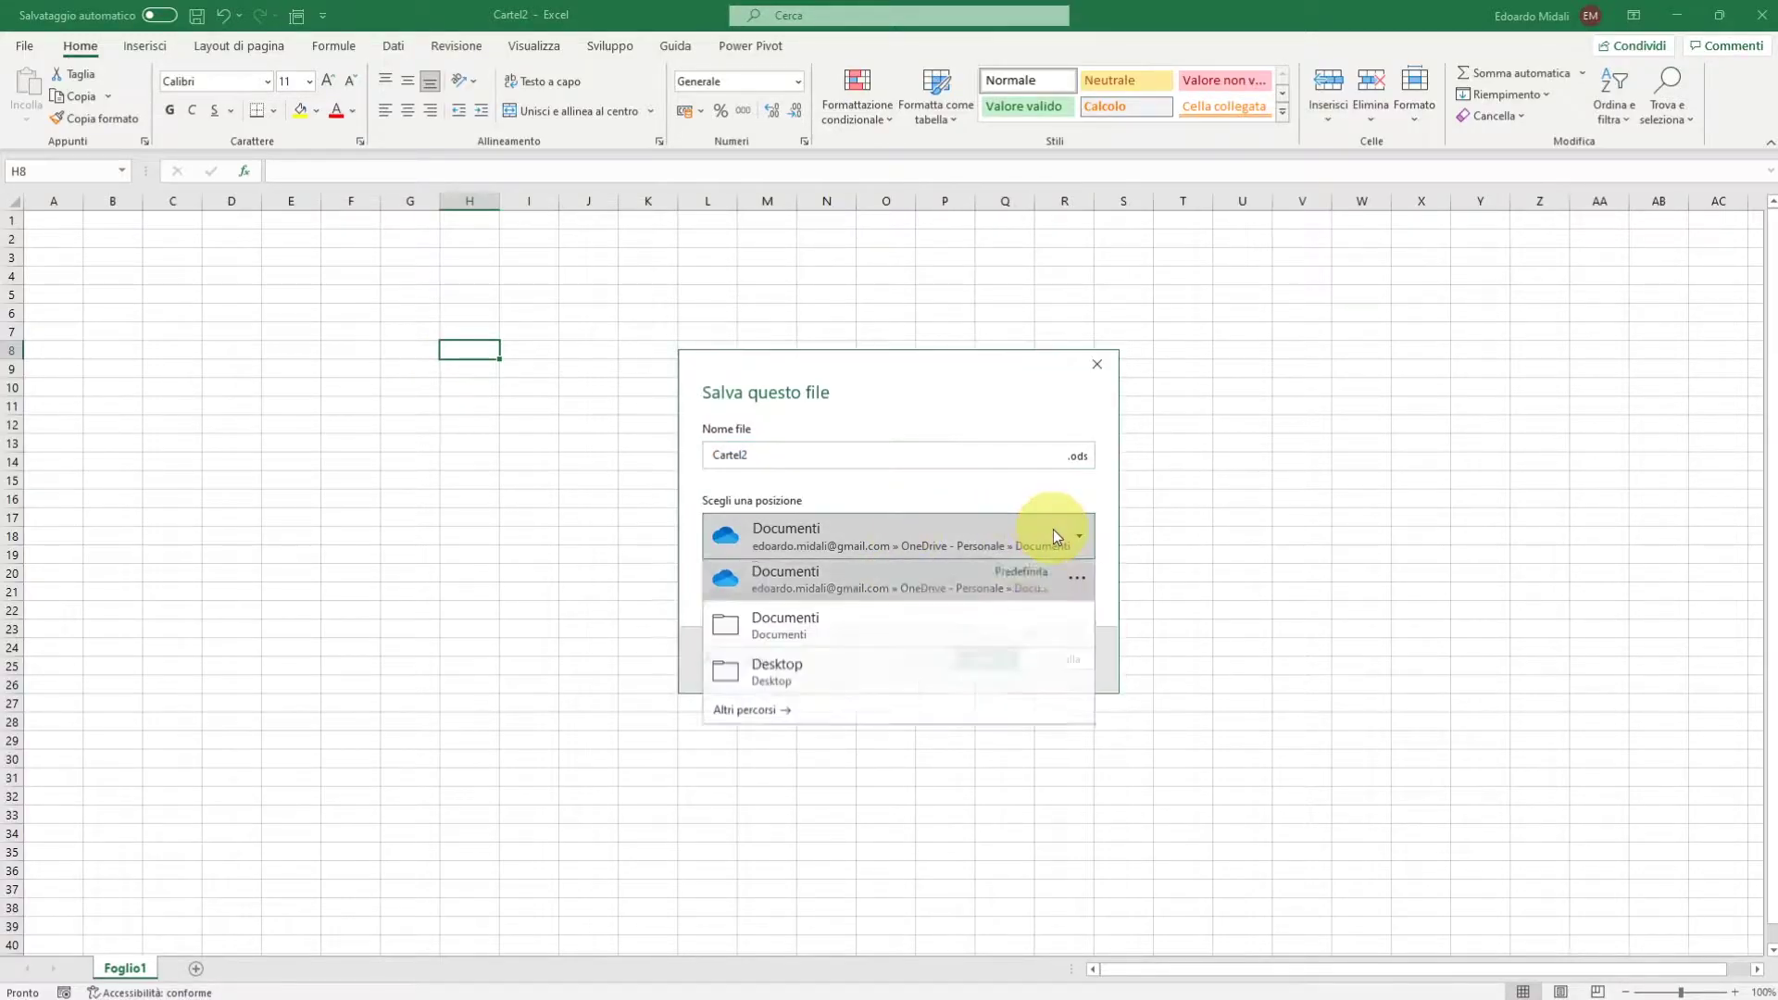
pyautogui.click(806, 625)
pyautogui.click(852, 455)
pyautogui.write('secondo-file')
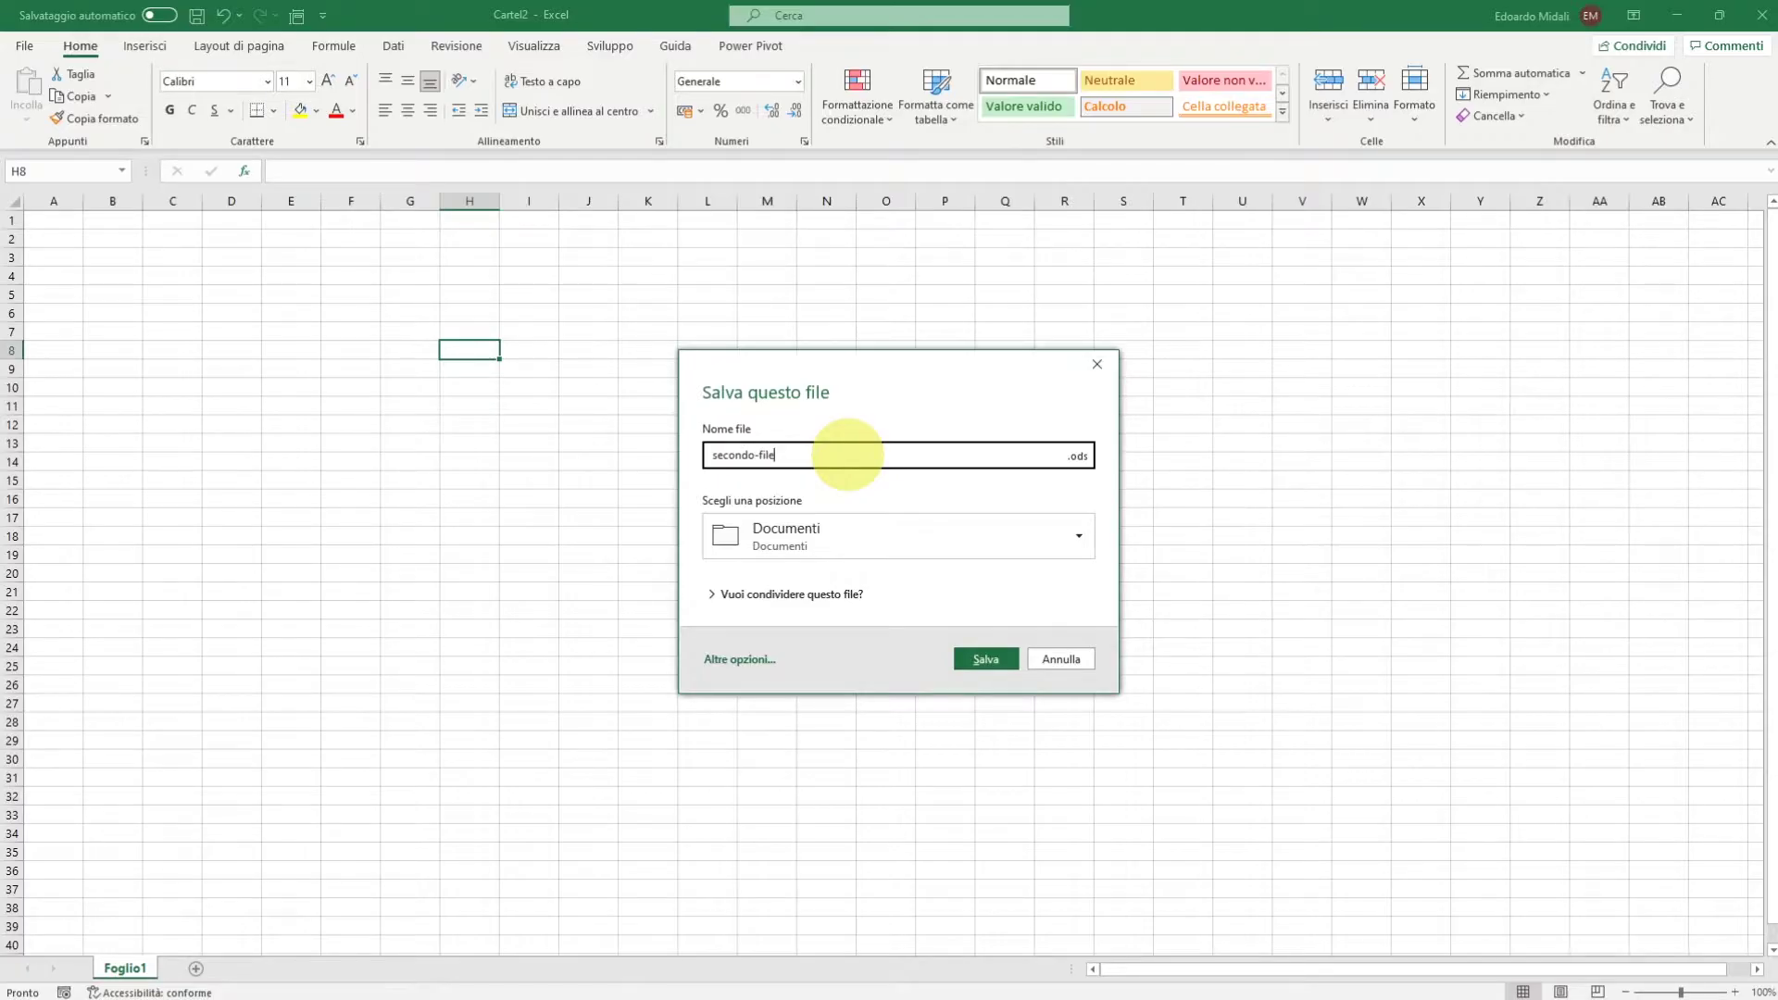
pyautogui.click(1082, 463)
pyautogui.click(1089, 477)
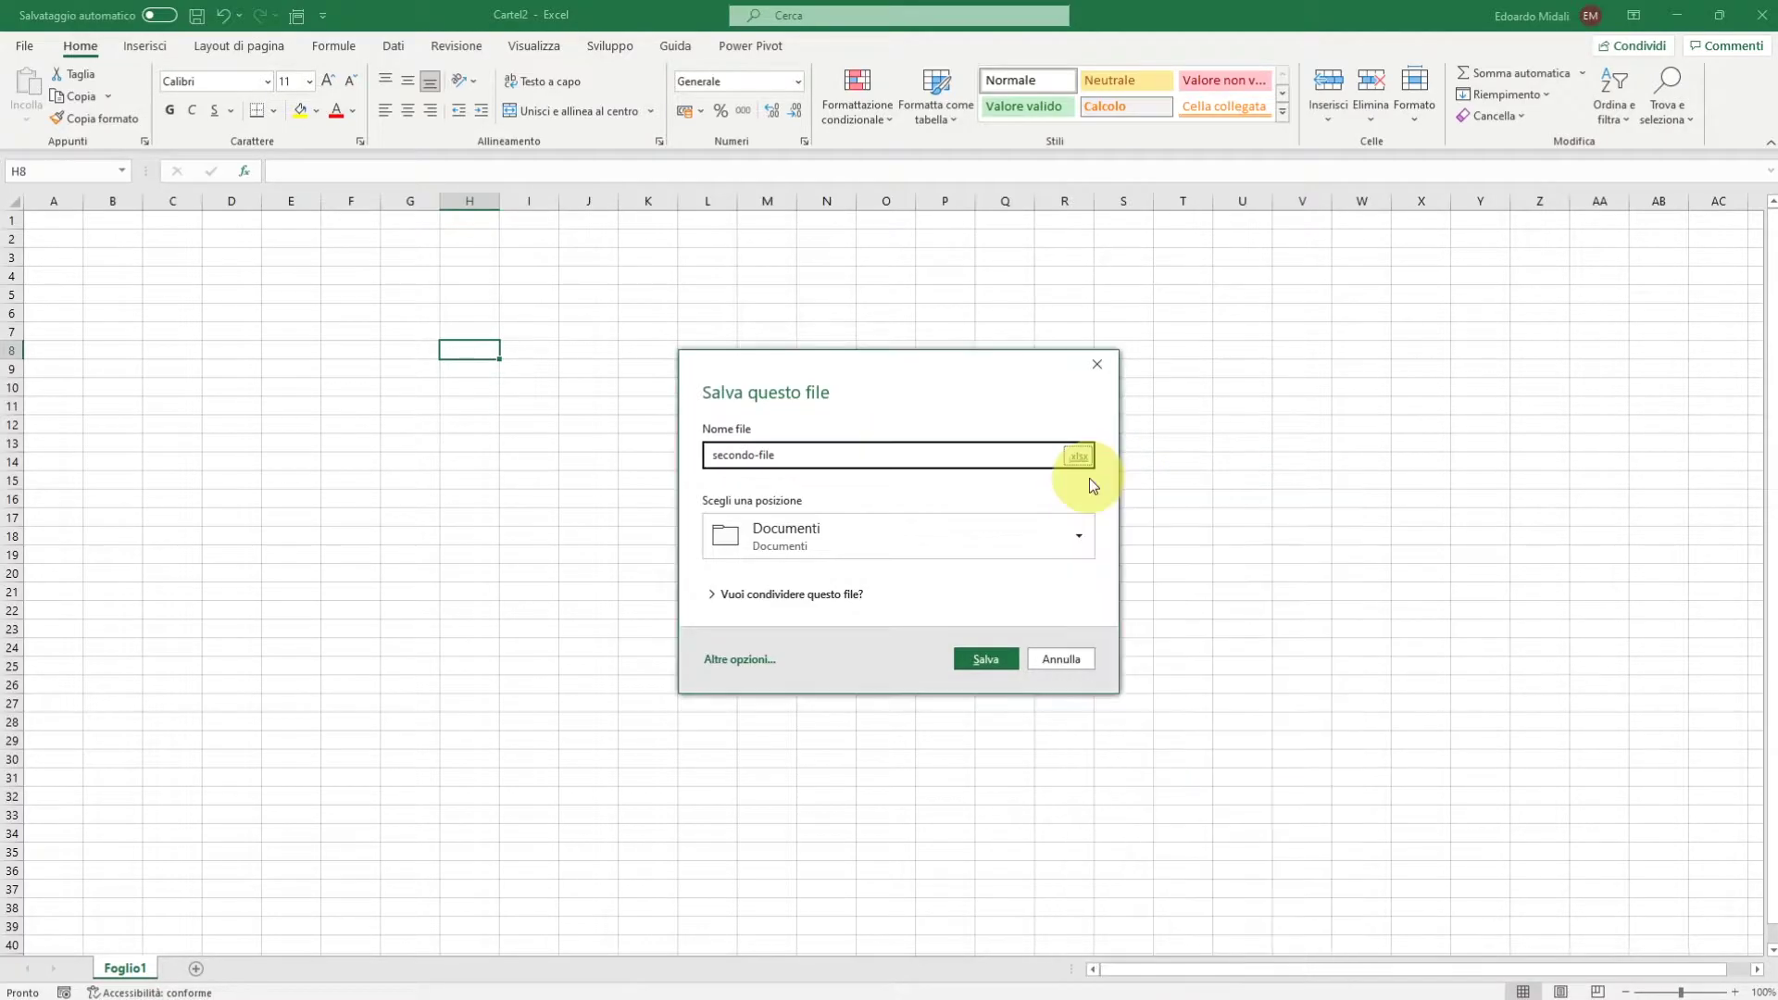
pyautogui.click(986, 659)
pyautogui.click(361, 368)
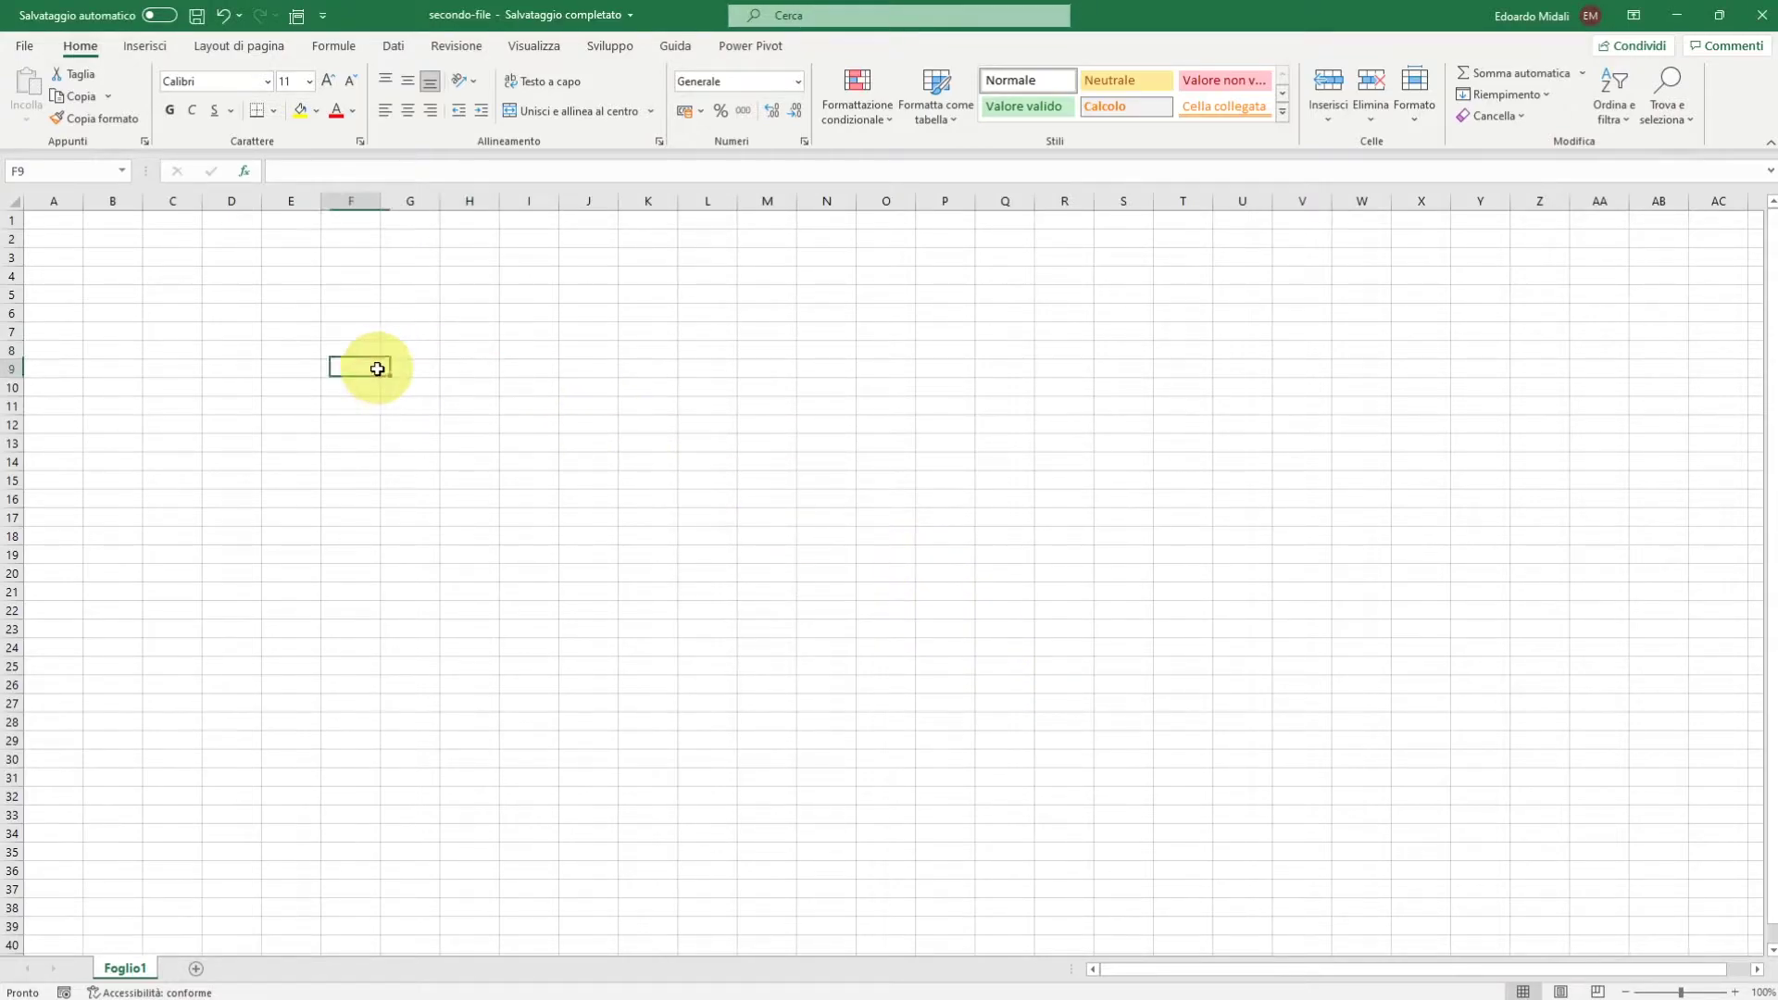
# Switch back to the corso-excel workbook and open the Disponi finestre dialog.
pyautogui.scroll(5, 370, 377)
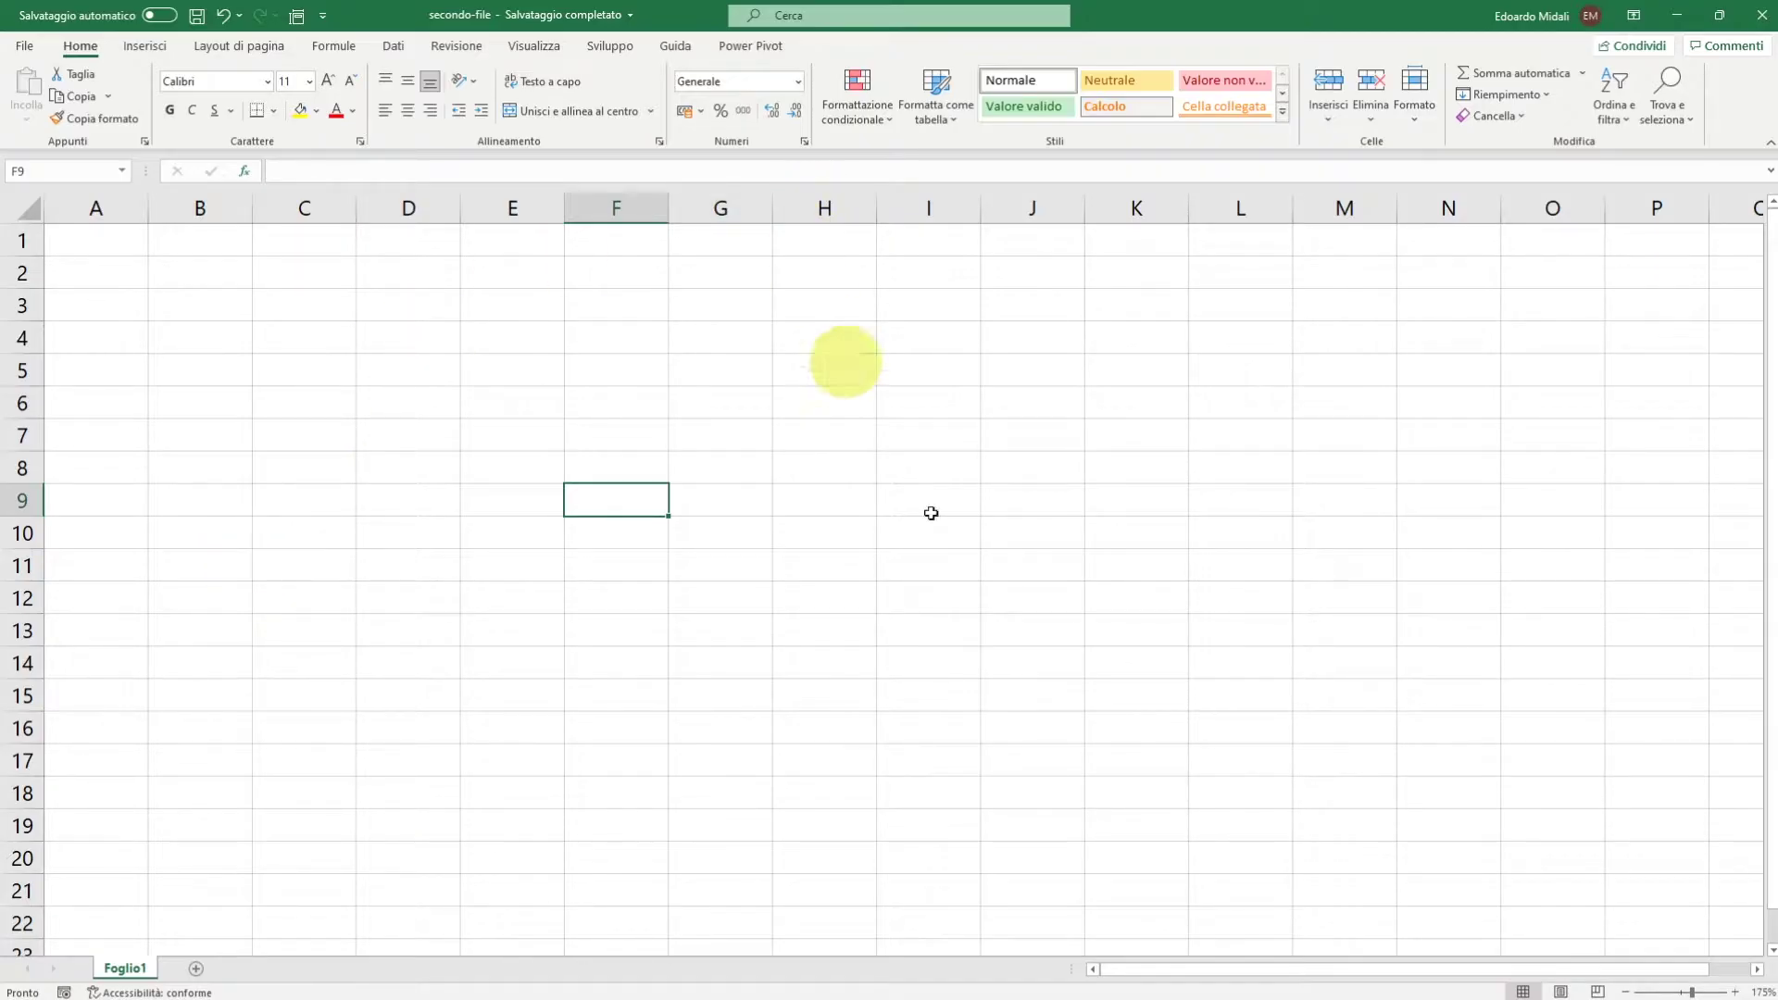
pyautogui.click(534, 45)
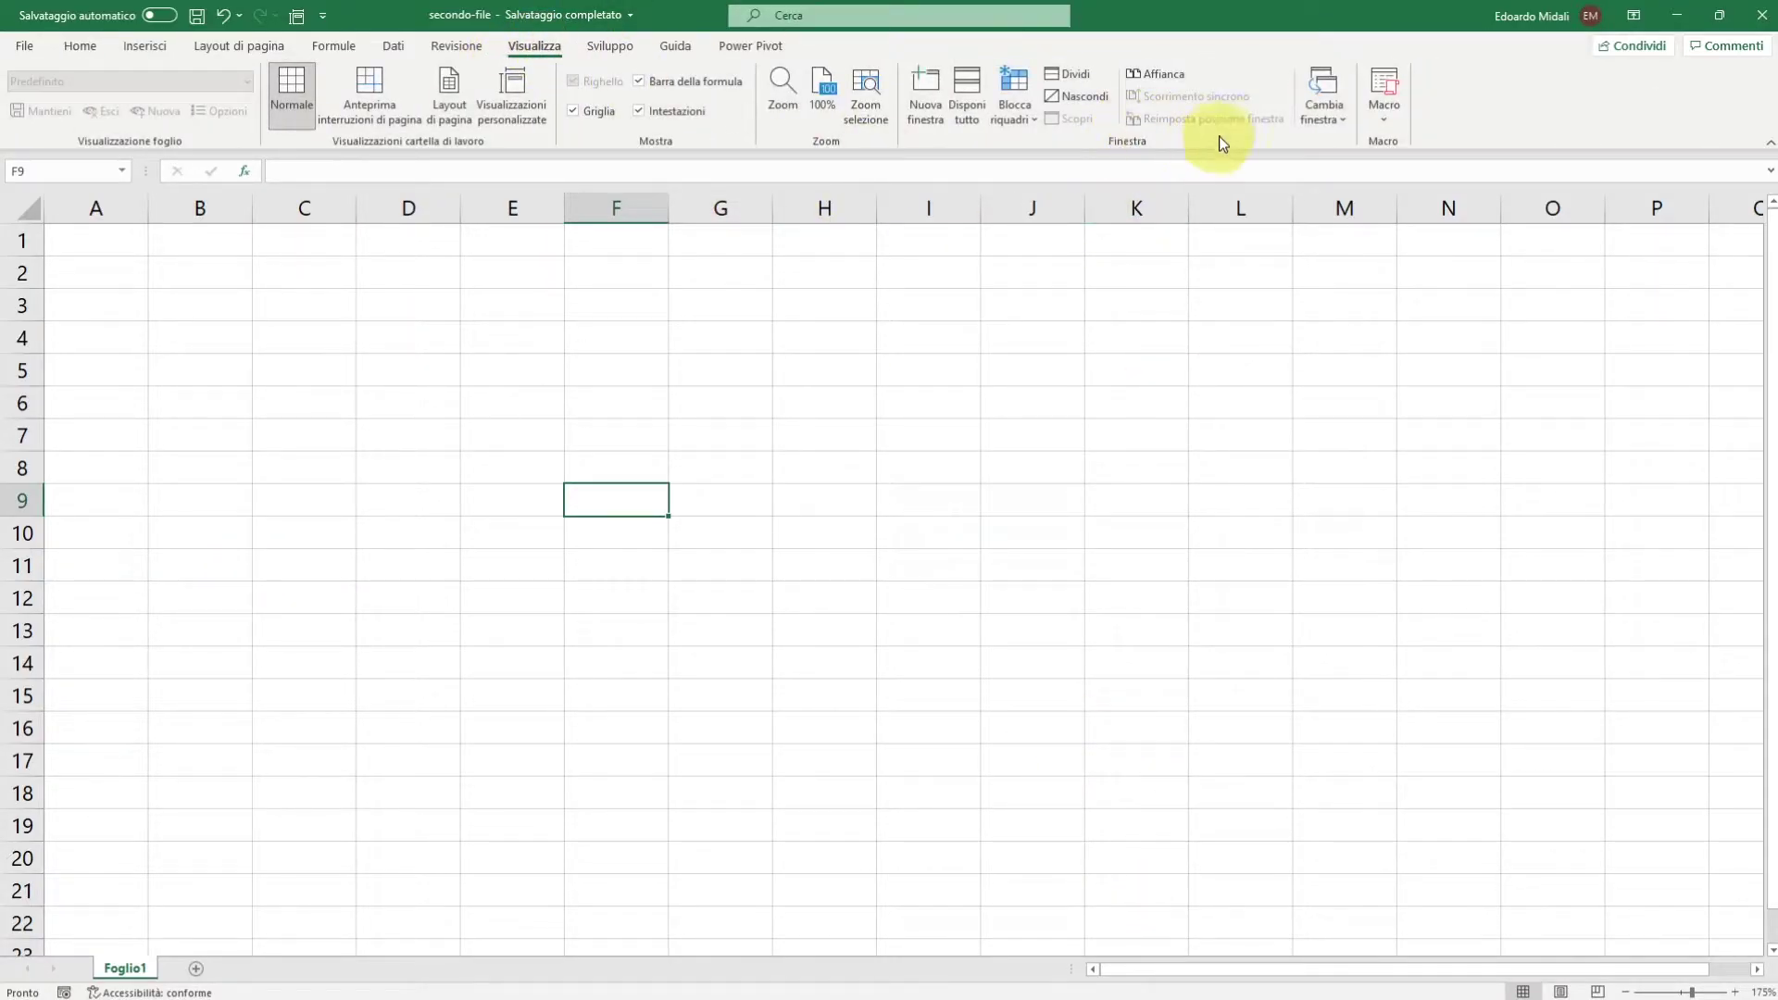
pyautogui.click(1325, 109)
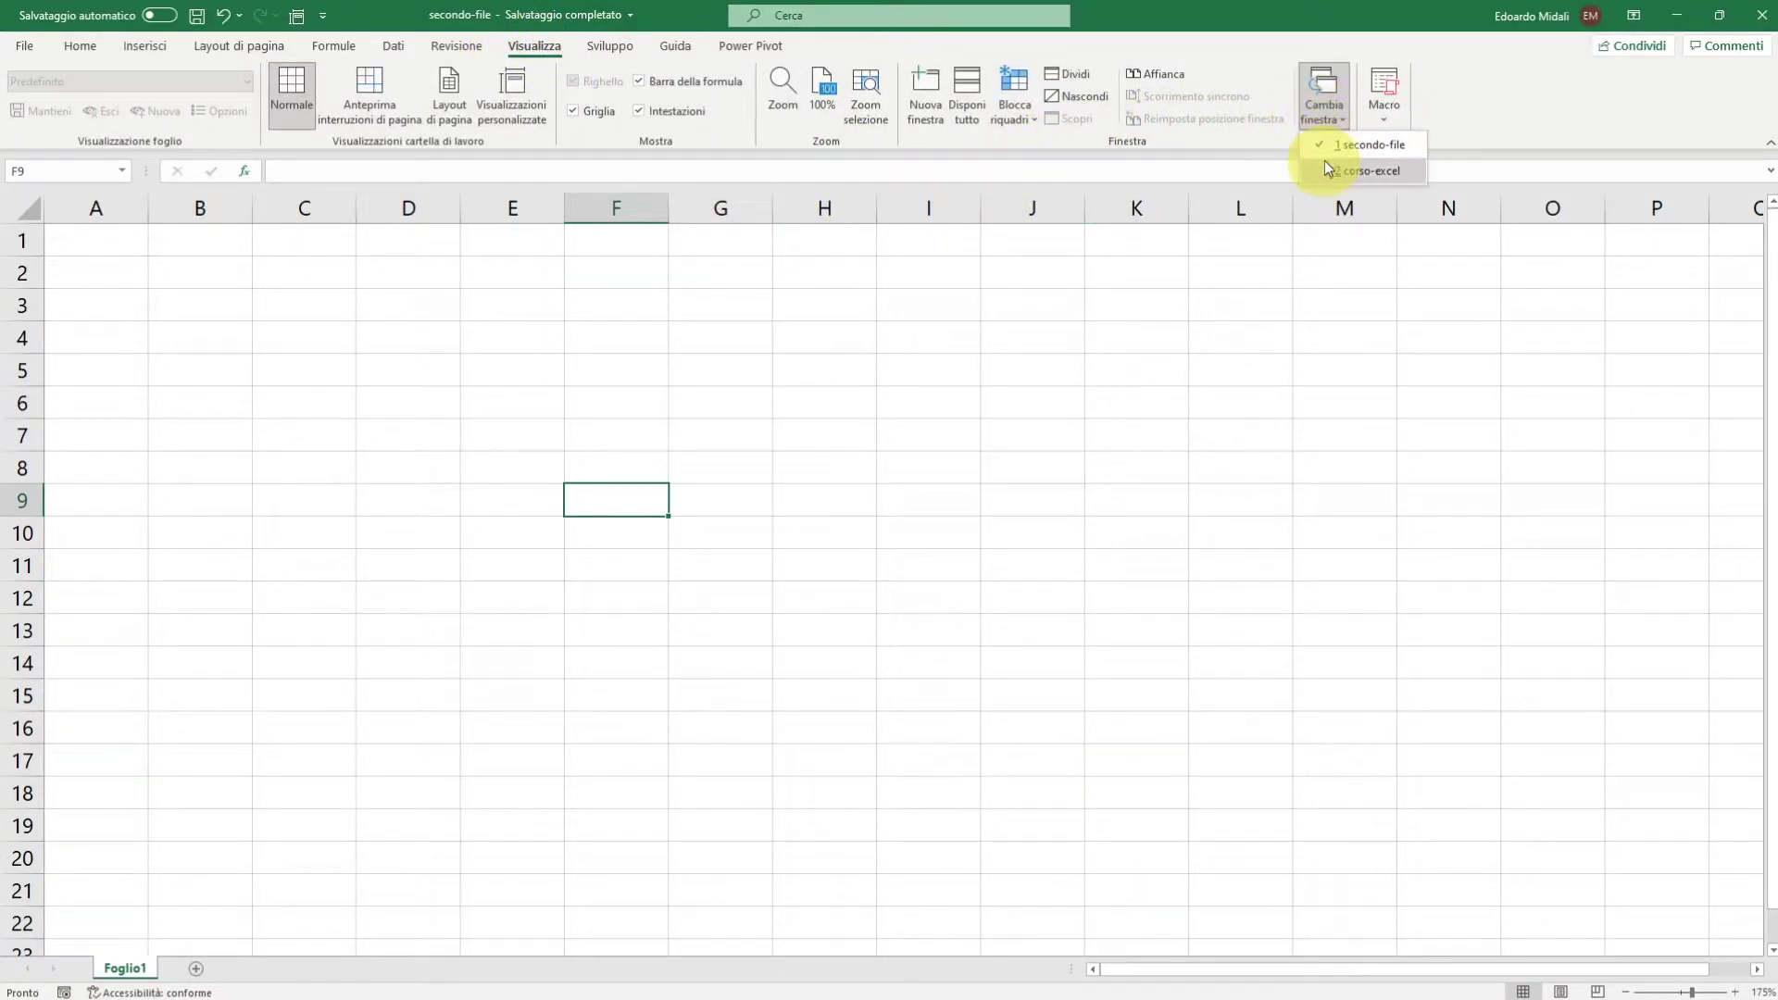
pyautogui.click(1371, 166)
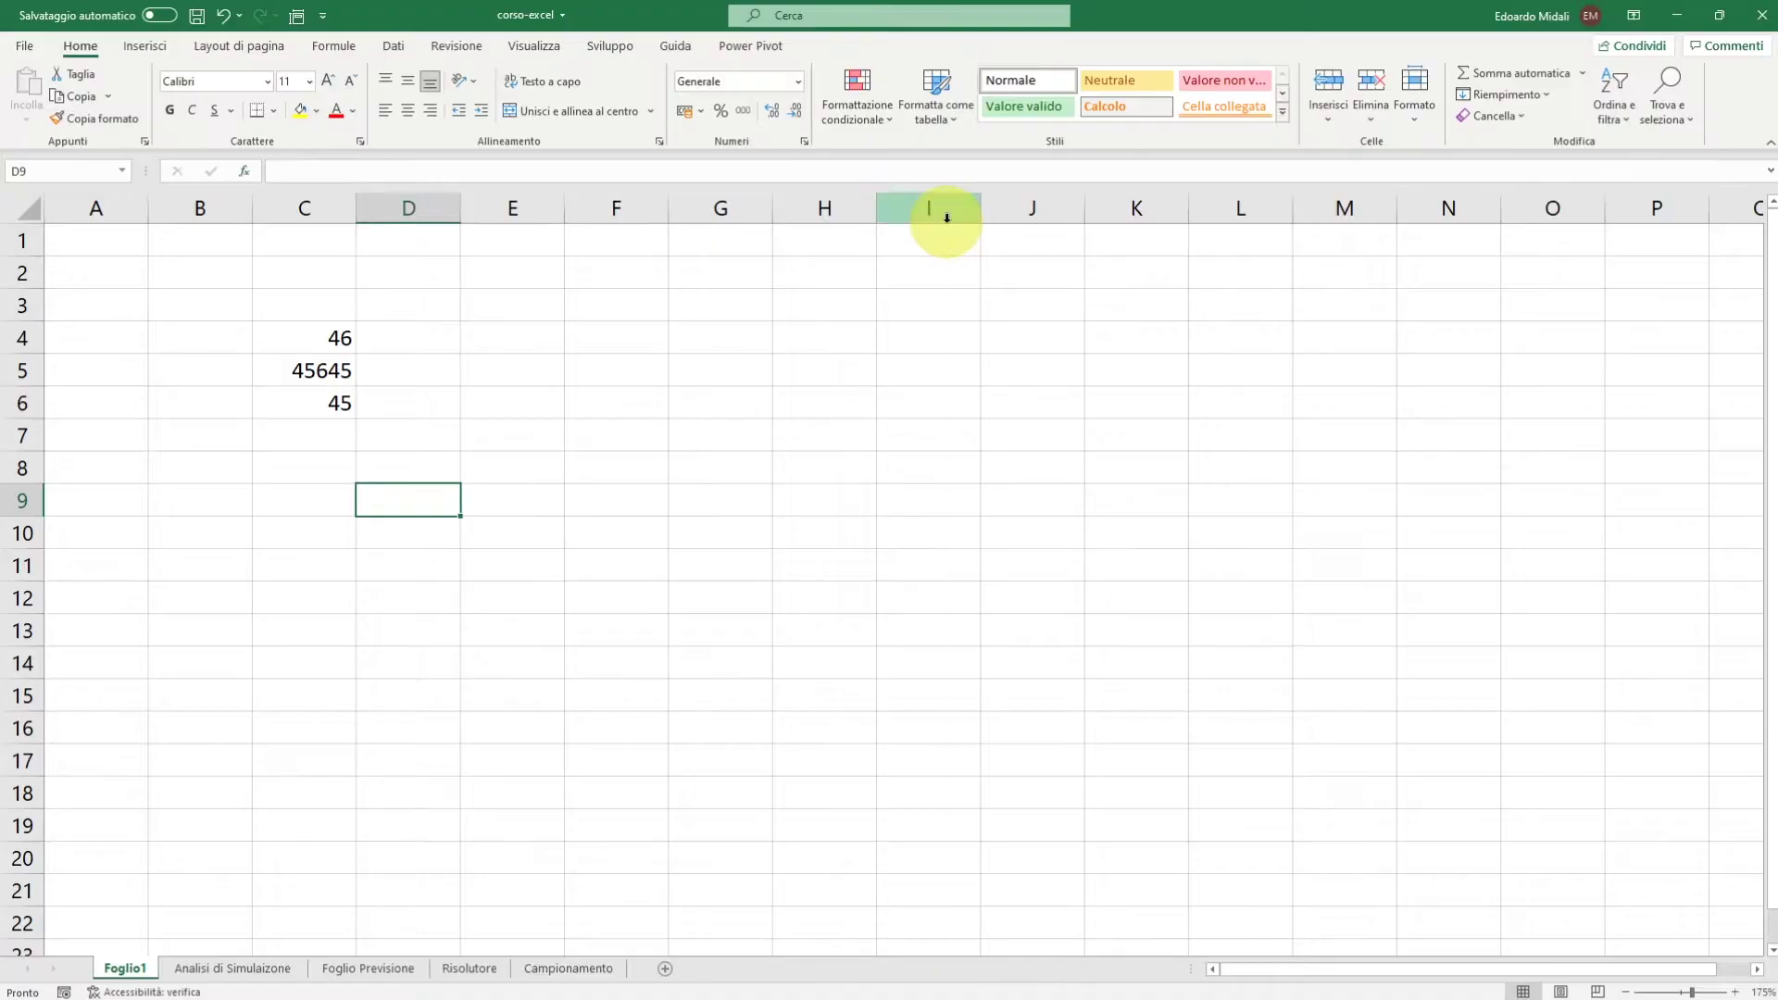
pyautogui.click(534, 45)
pyautogui.click(969, 111)
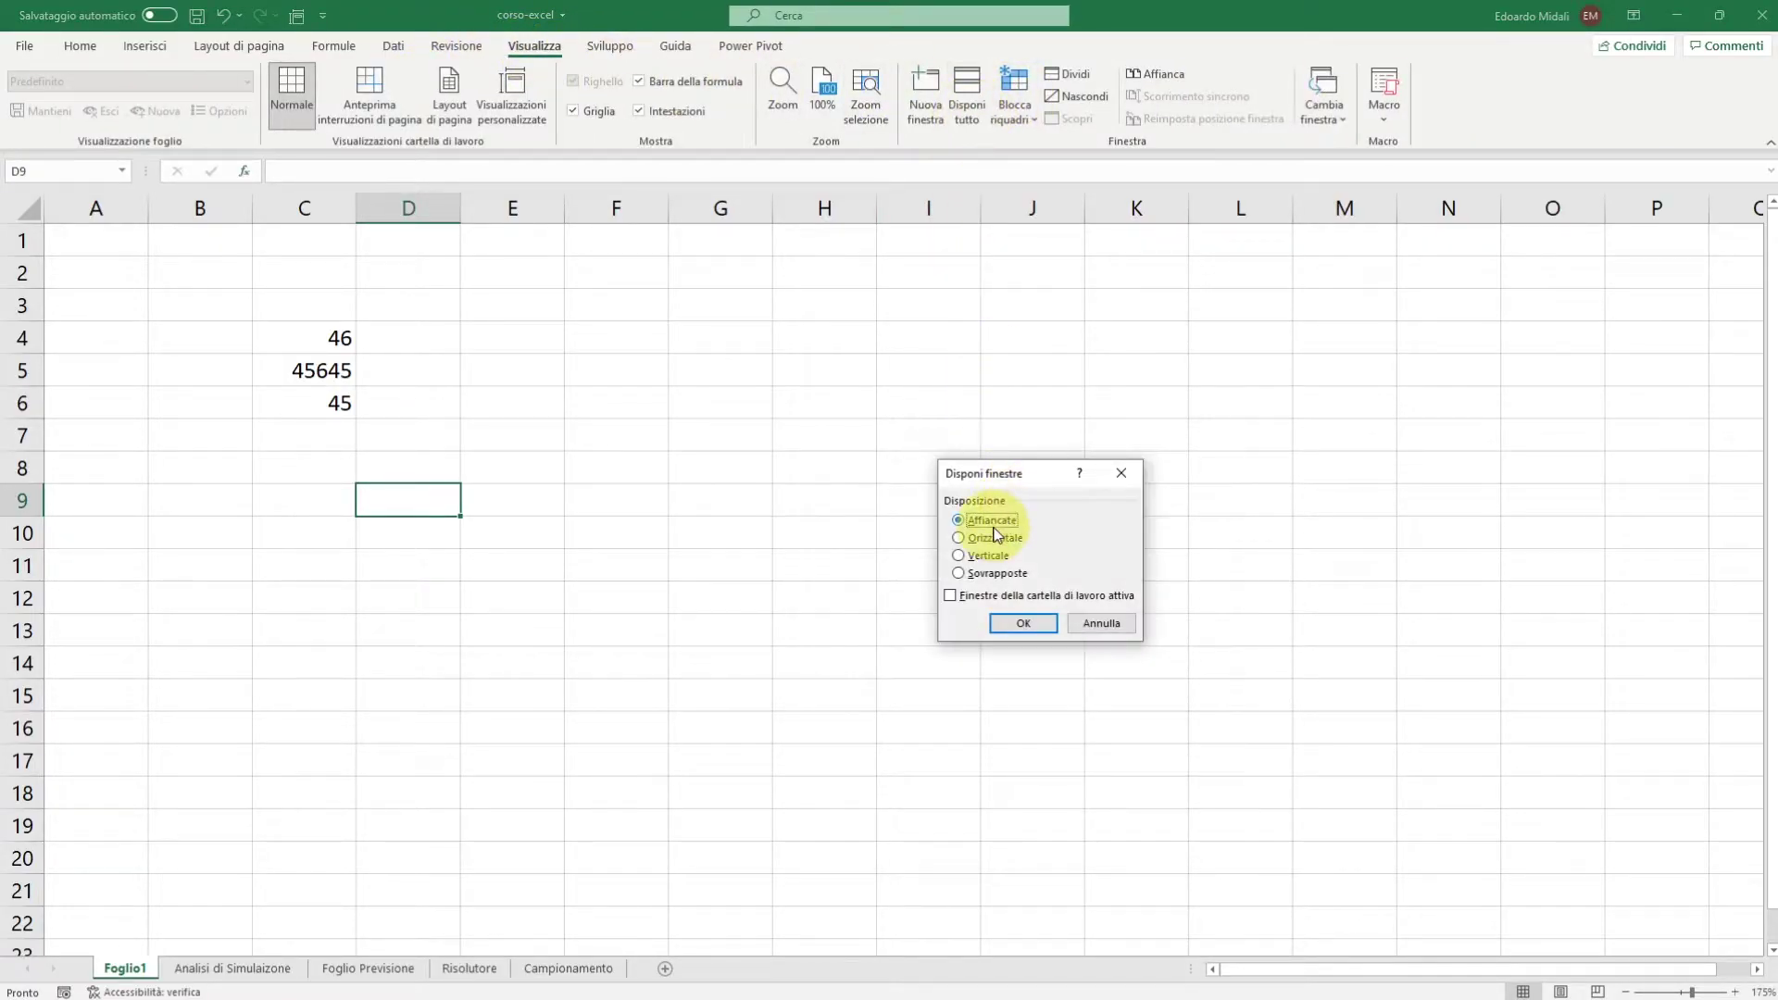
# Arrange corso-excel and secondo-file side by side and check secondo-file's file details.
pyautogui.click(1022, 624)
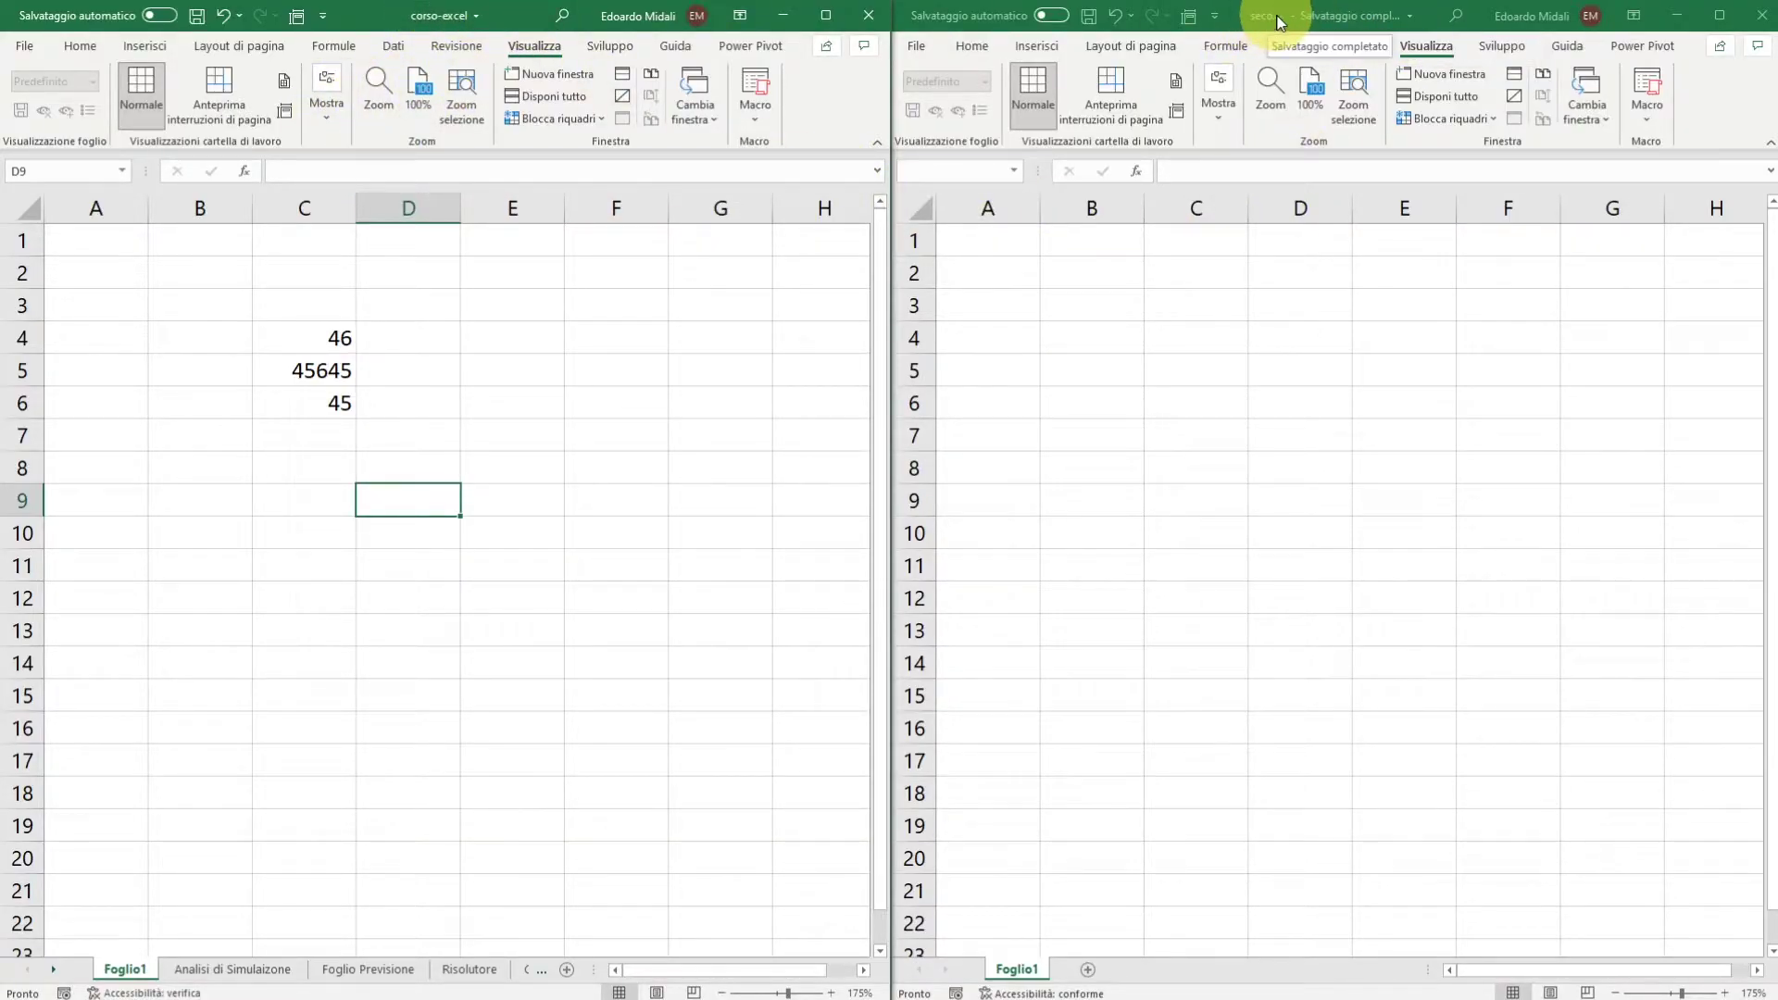
pyautogui.click(1288, 381)
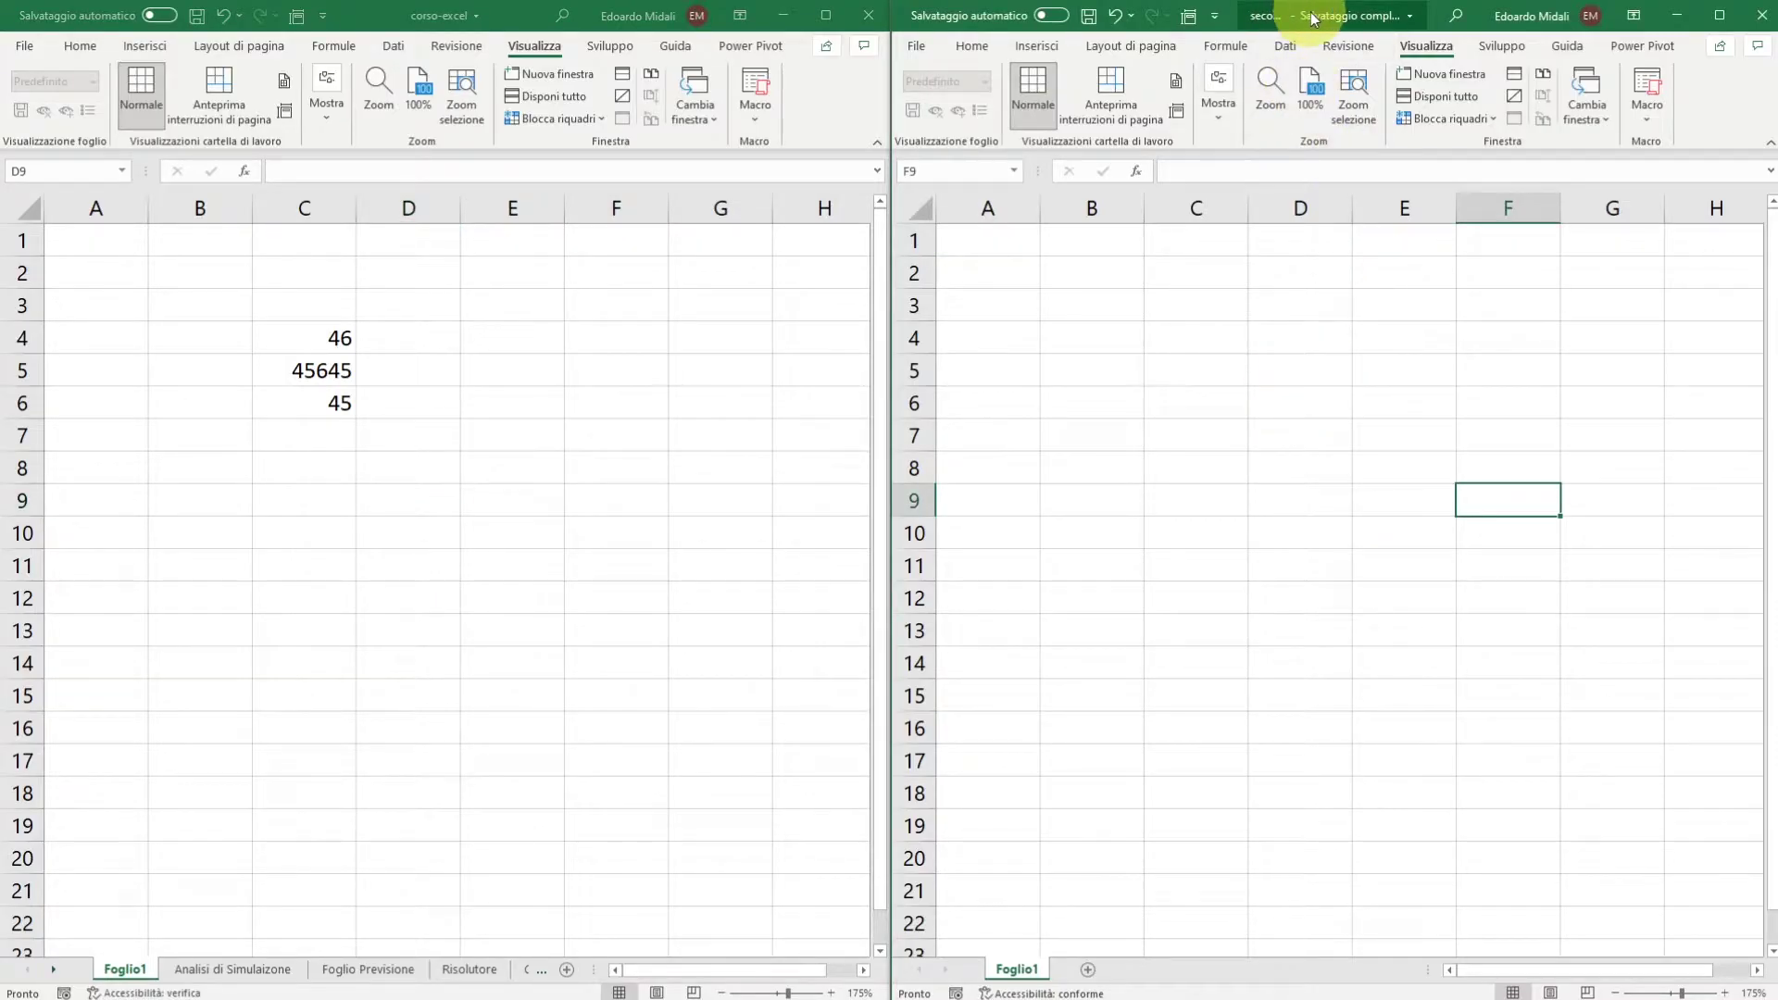
pyautogui.click(1300, 306)
pyautogui.click(1390, 496)
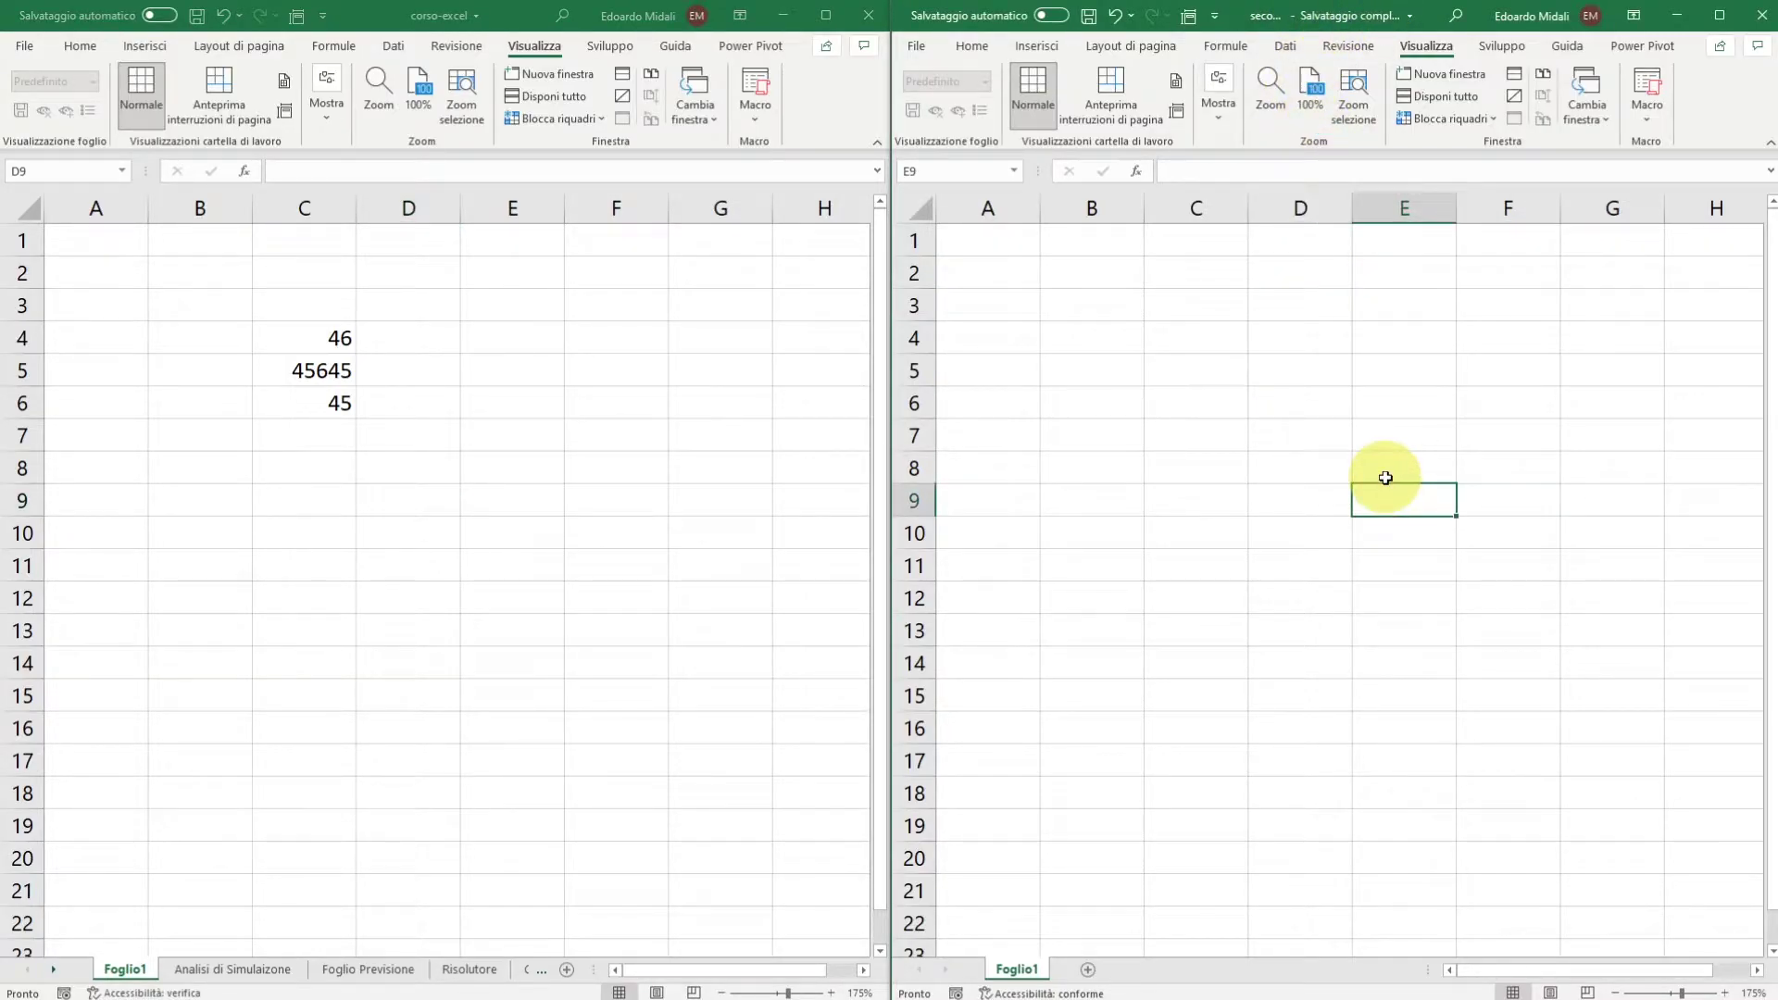
pyautogui.click(1265, 16)
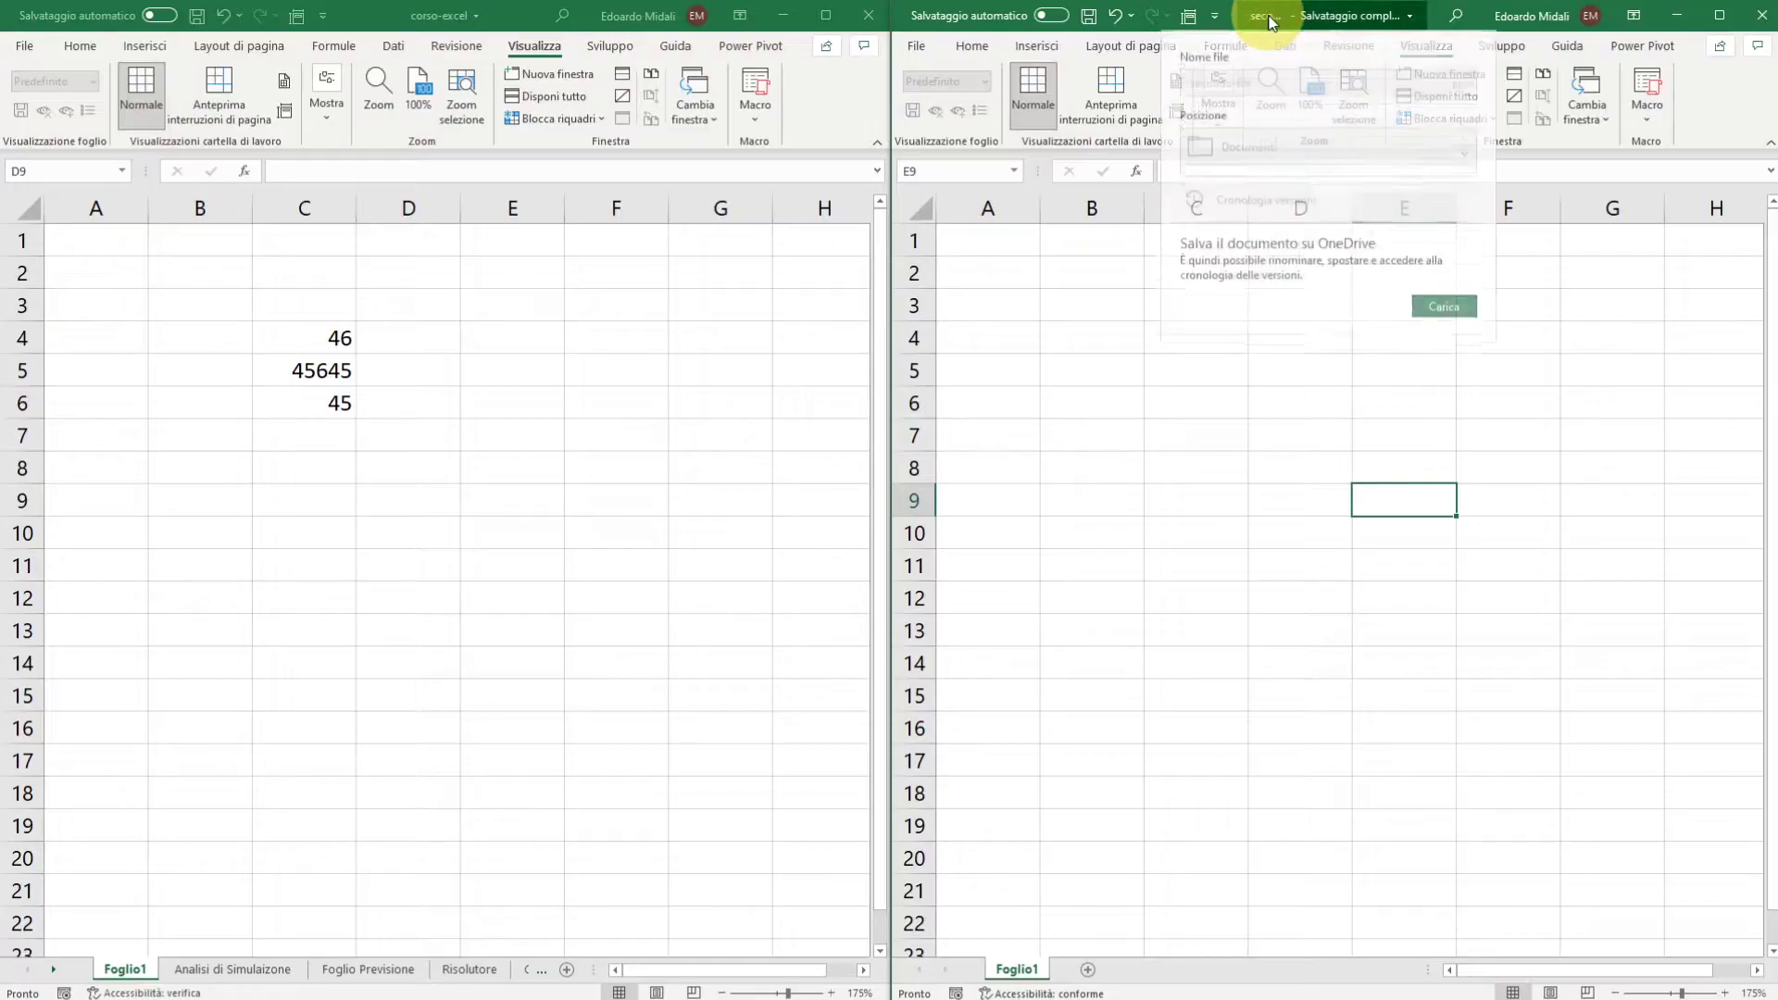
pyautogui.click(1285, 417)
pyautogui.click(1286, 417)
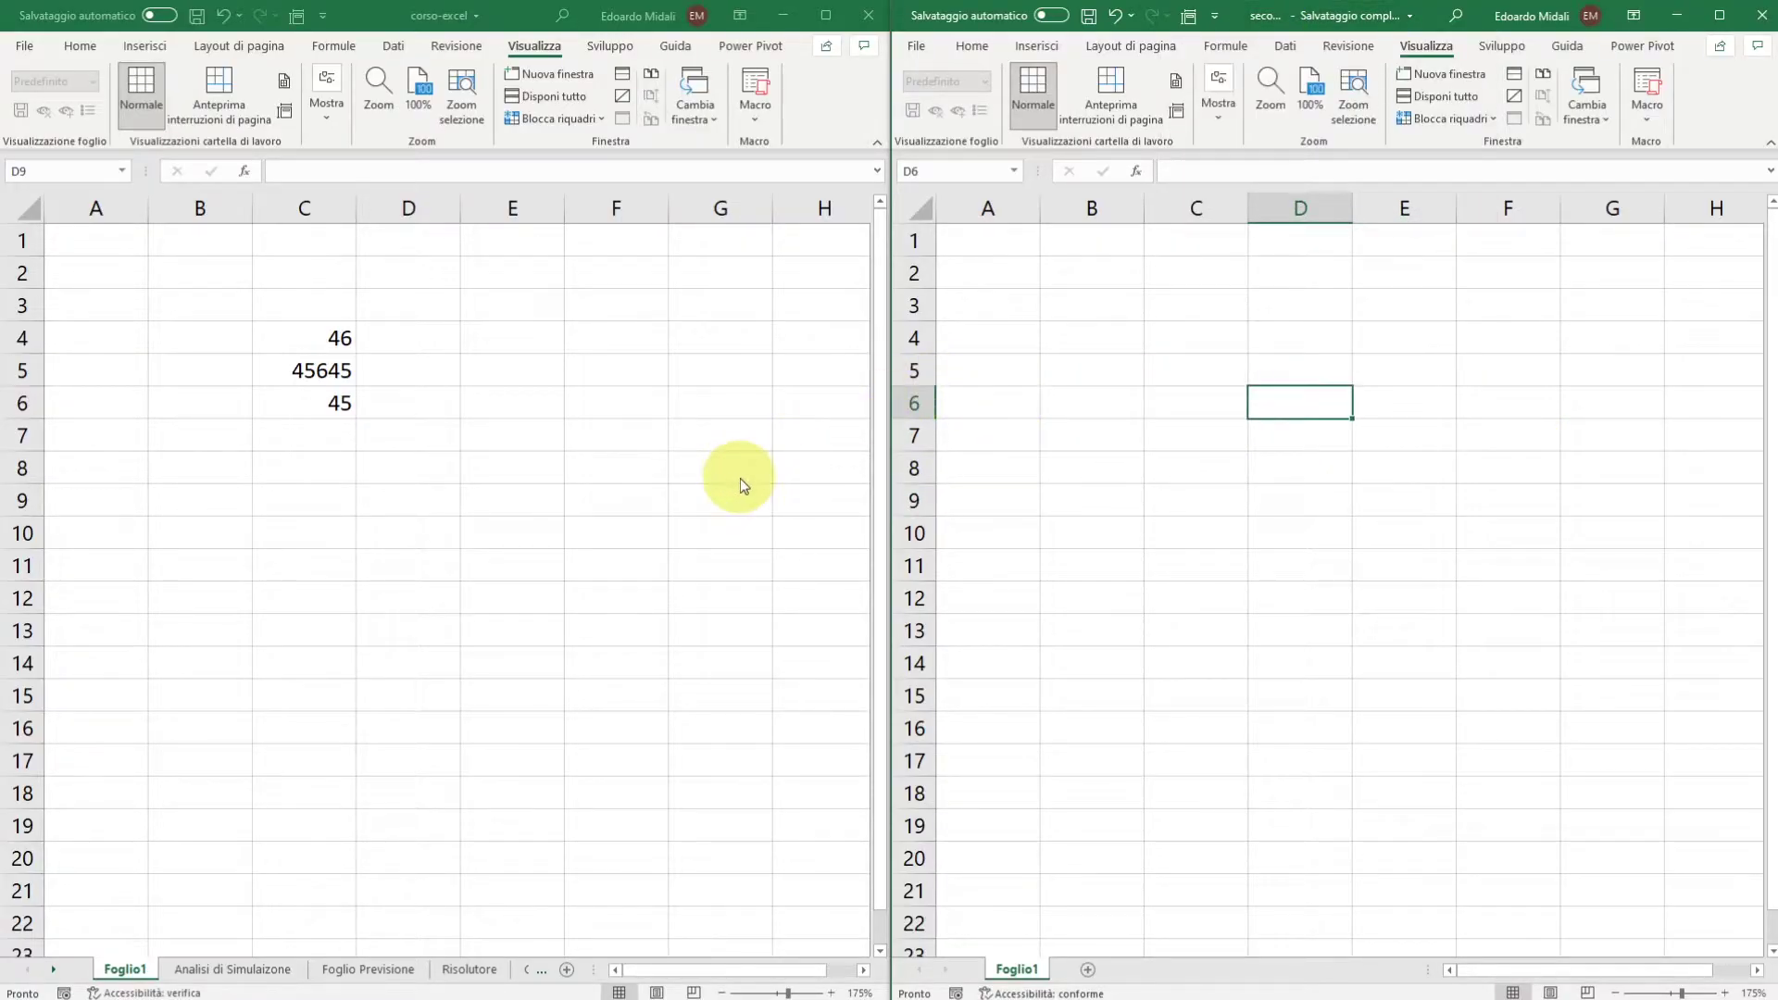
# Copy corso-excel's C4:C6 and paste the values into C4 of secondo-file.
pyautogui.click(319, 366)
pyautogui.moveTo(309, 337); pyautogui.dragTo(311, 394)
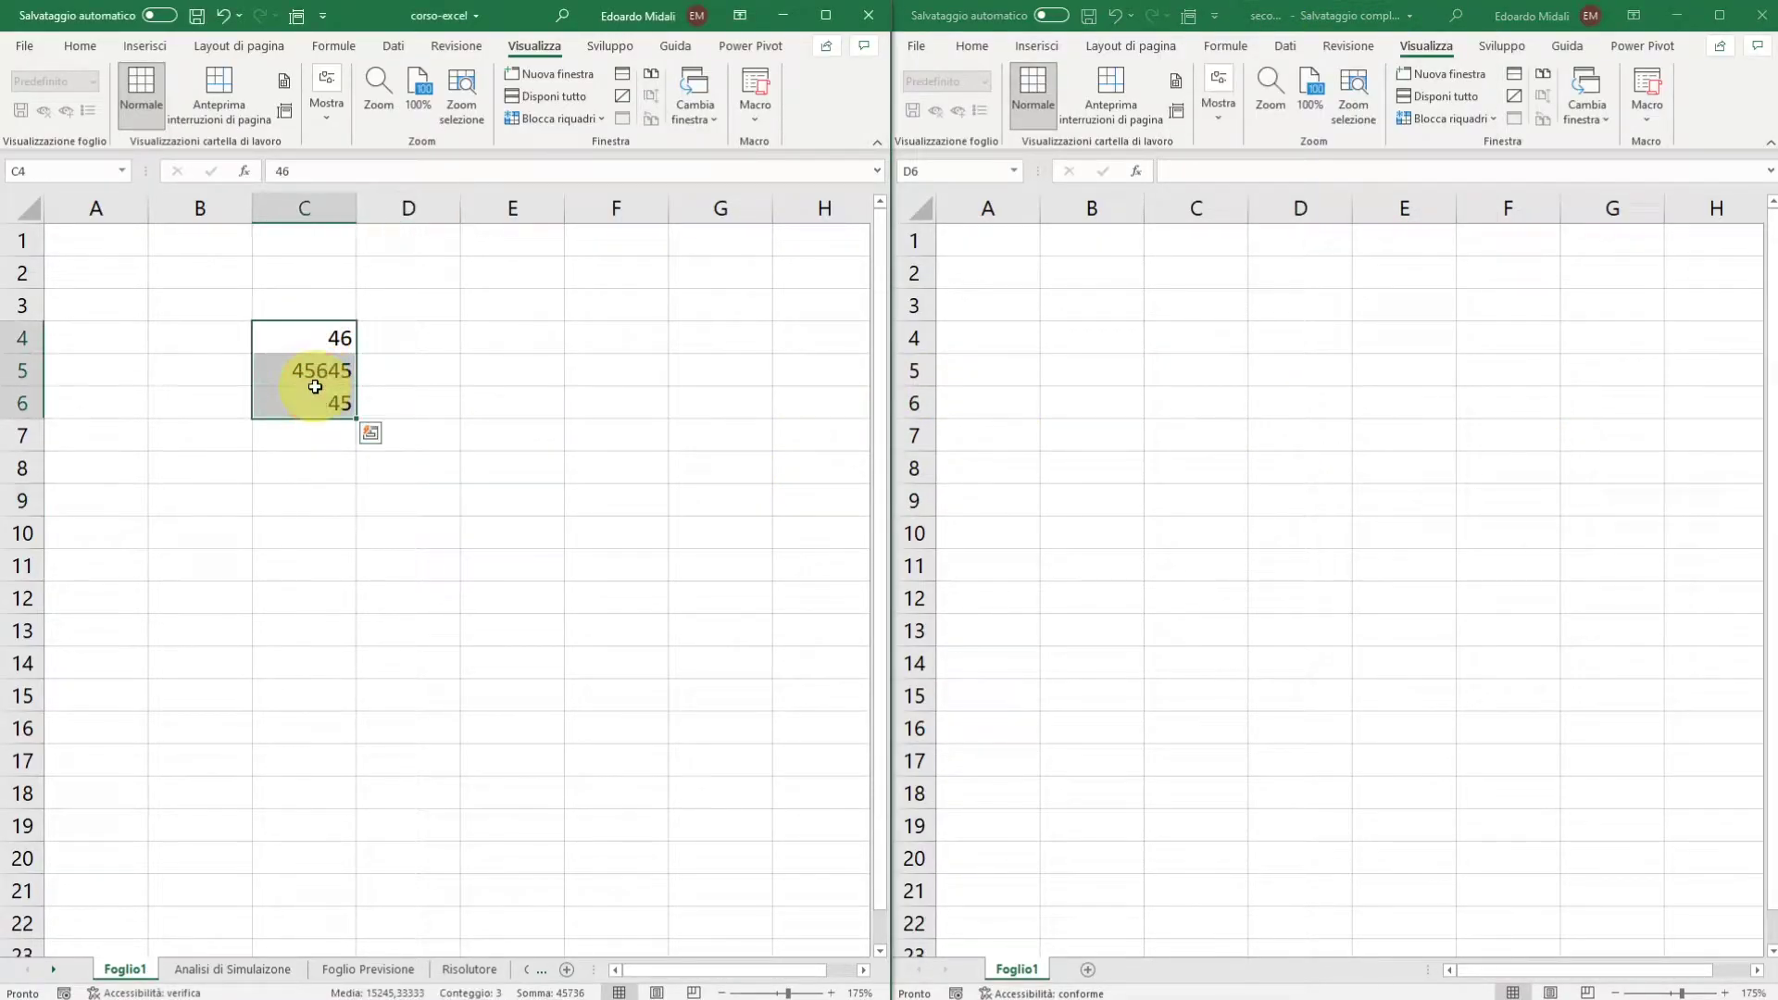
pyautogui.hotkey('ctrl', 'c')
pyautogui.click(1205, 325)
pyautogui.hotkey('ctrl', 'v')
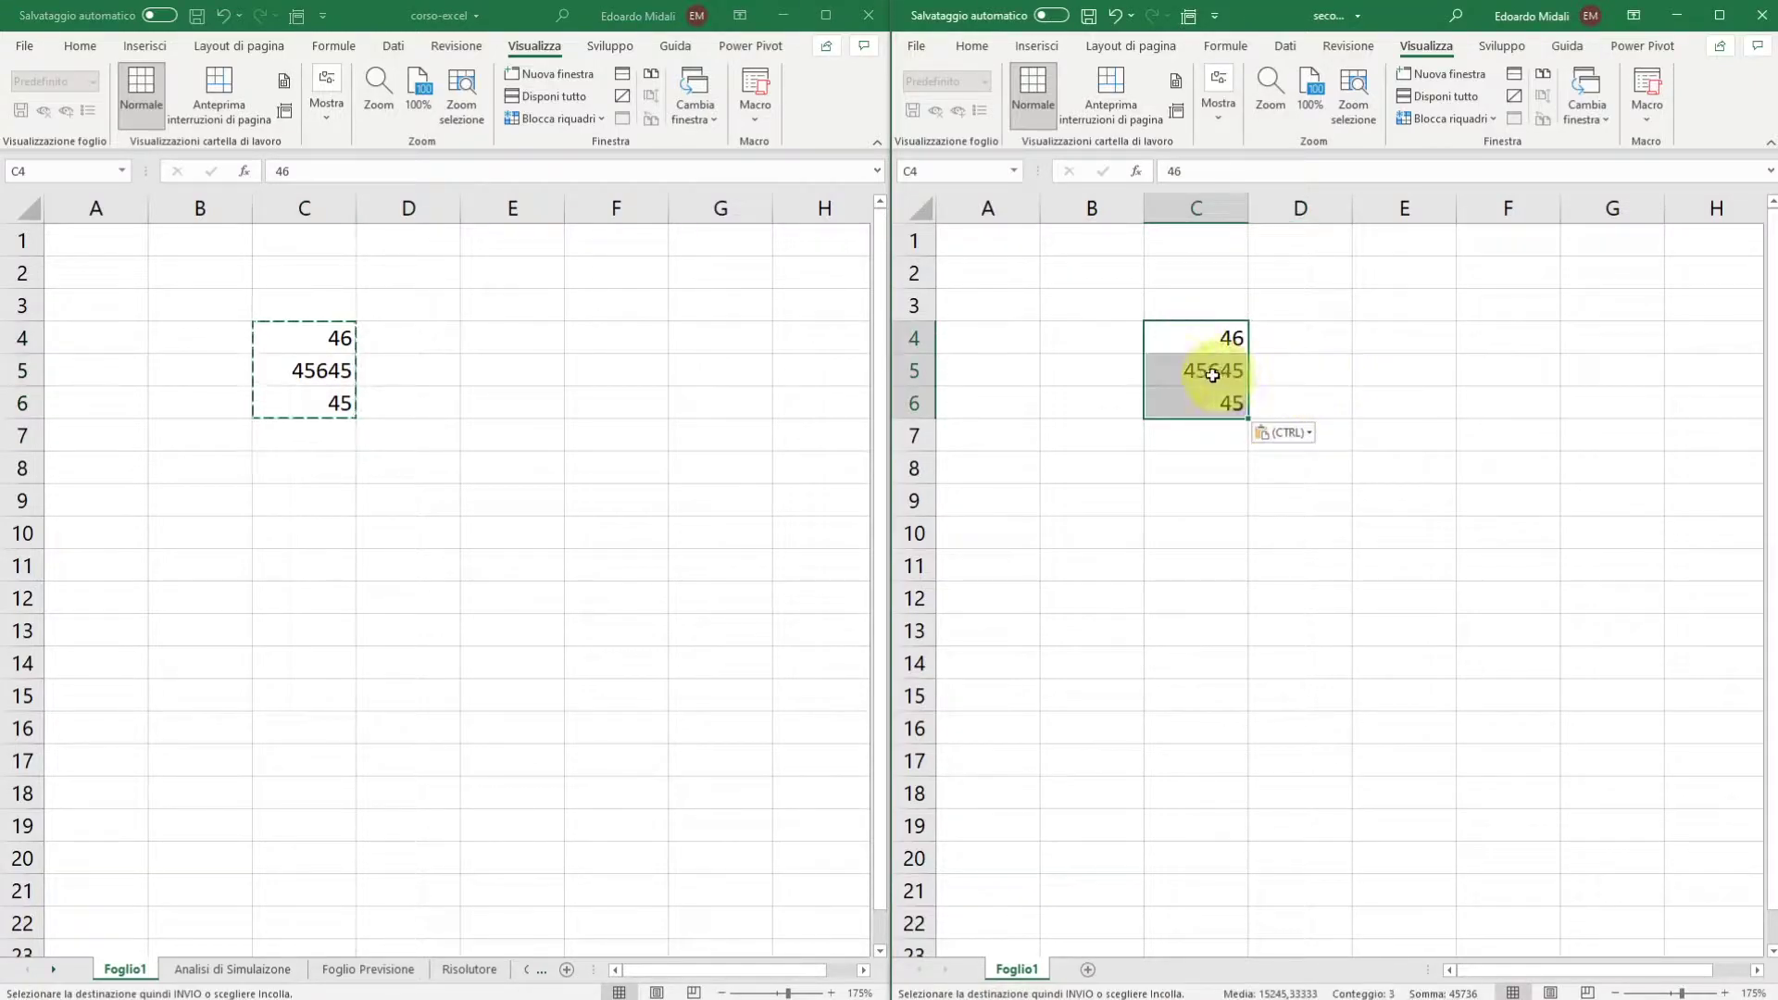
# Change corso-excel's C4 to 45, clear secondo-file's pasted cells, and reselect C4:C6.
pyautogui.click(345, 358)
pyautogui.click(329, 342)
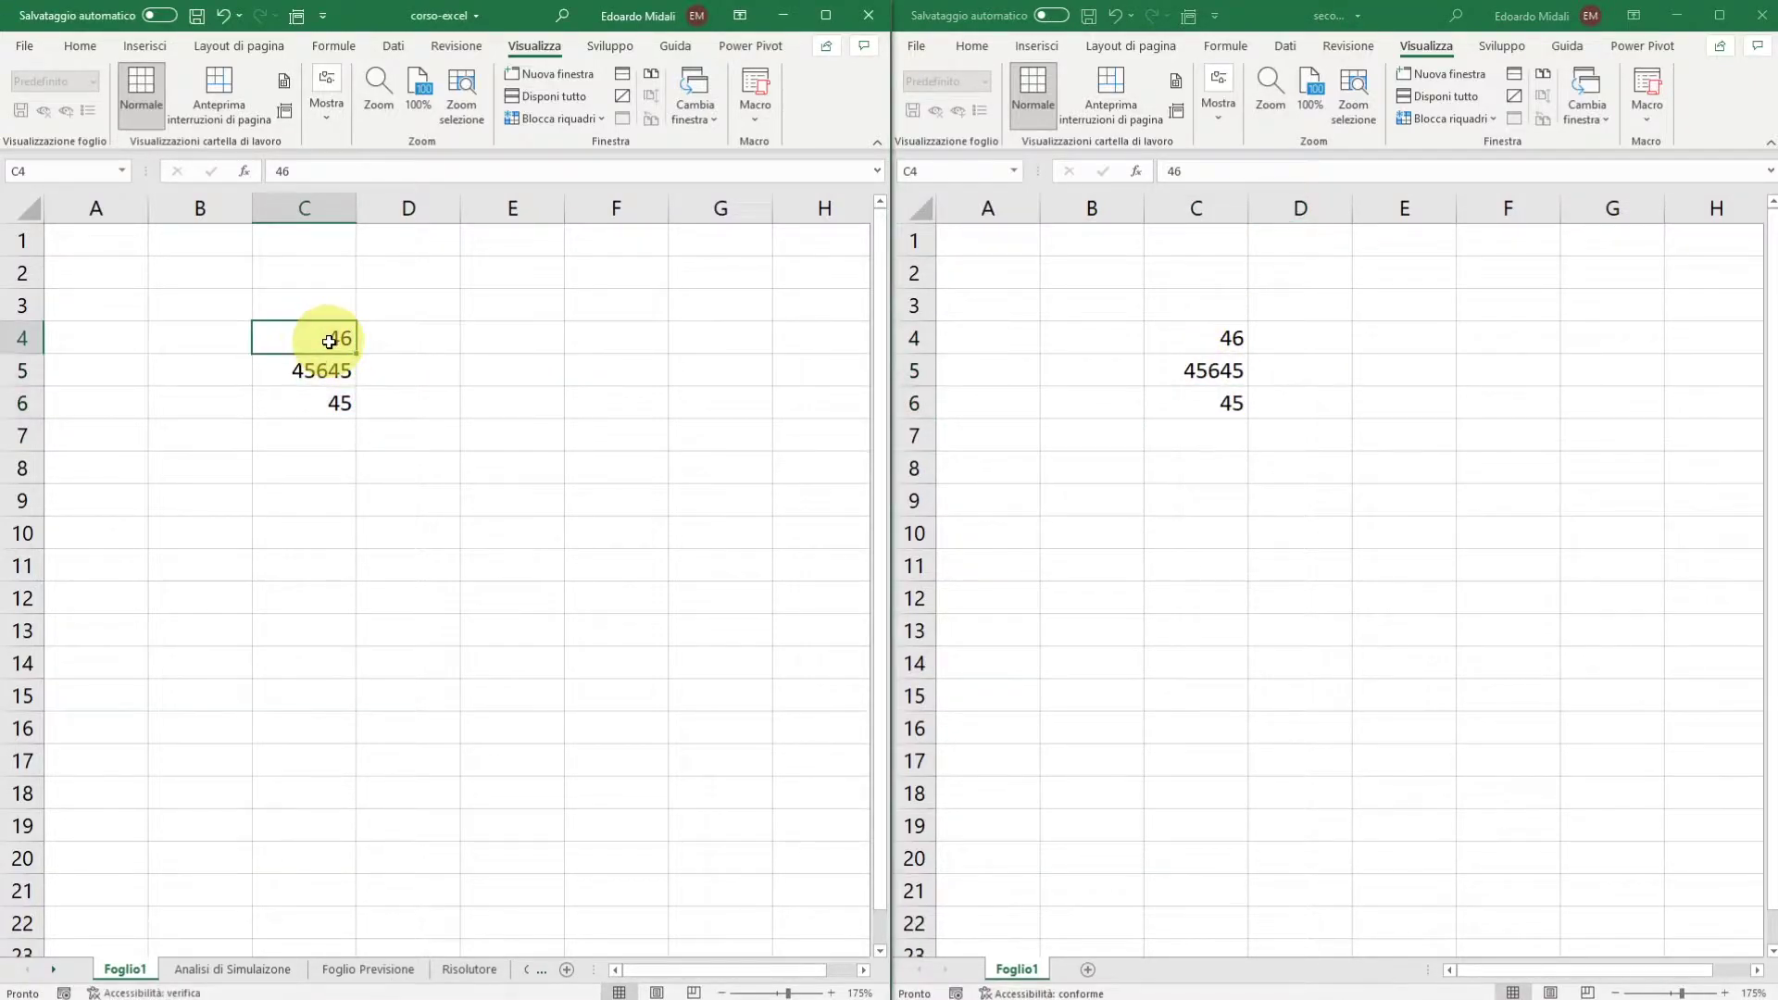
pyautogui.write('45')
pyautogui.press('Return')
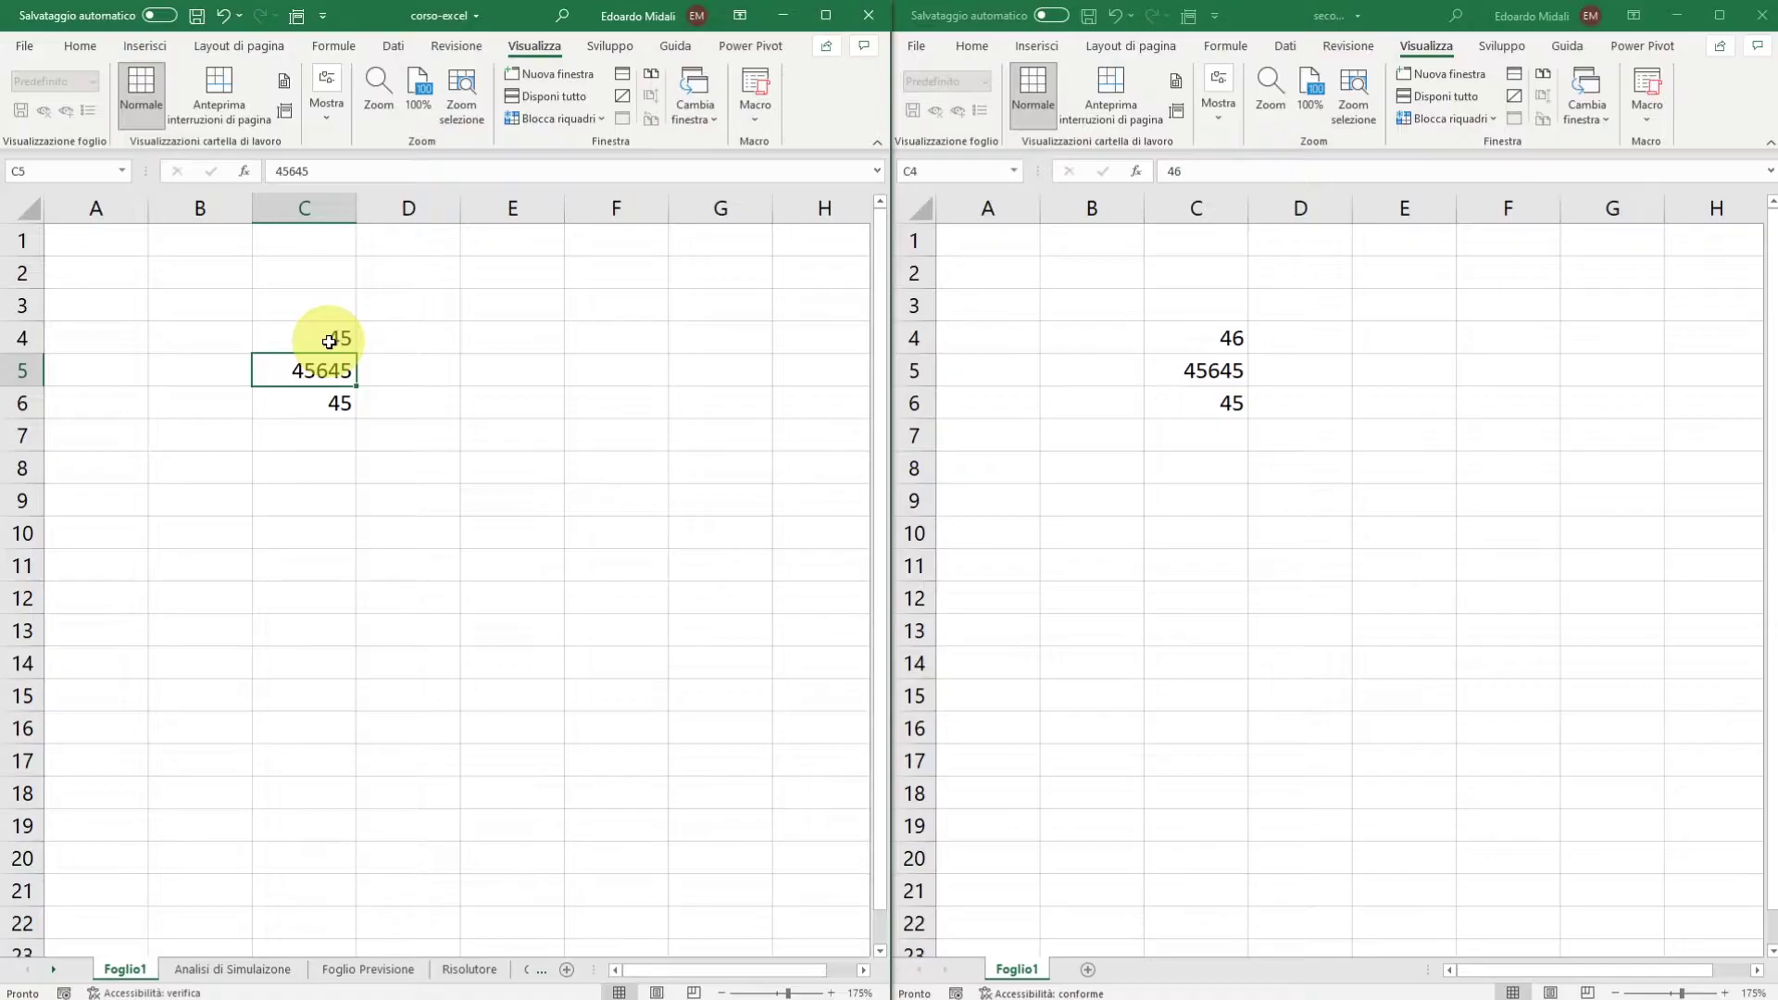
pyautogui.click(1197, 334)
pyautogui.press('Delete')
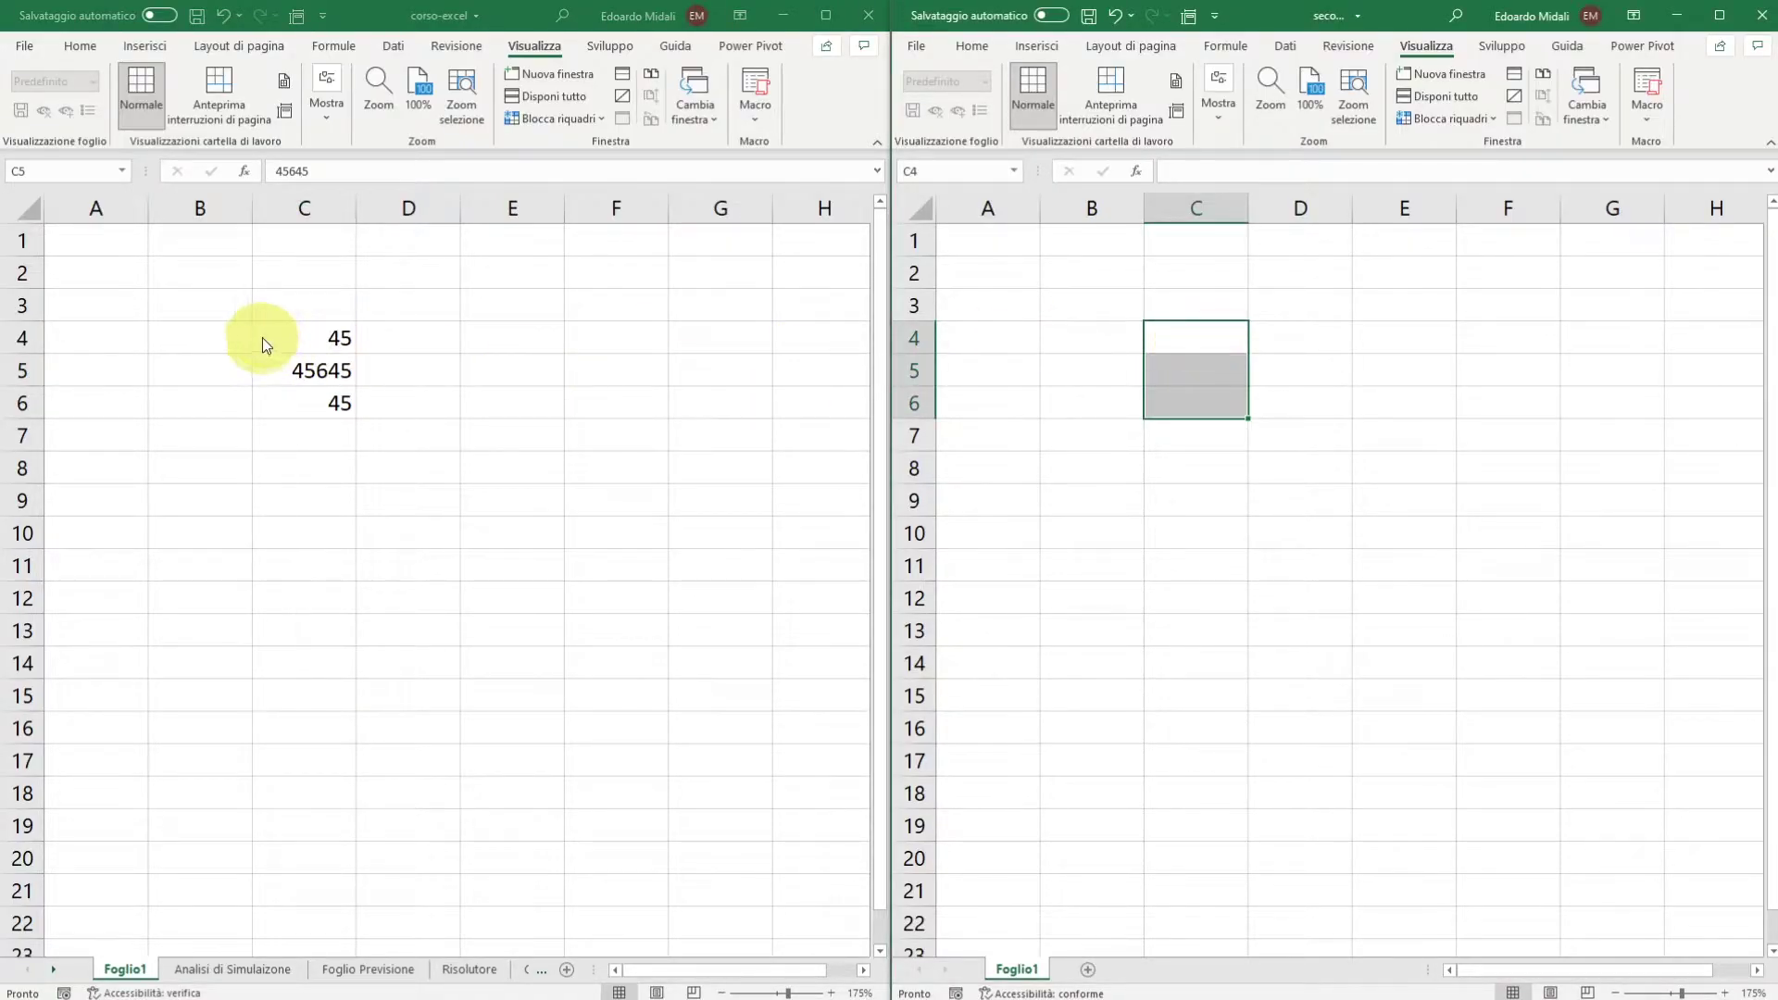
pyautogui.click(297, 337)
pyautogui.moveTo(298, 337); pyautogui.dragTo(301, 396)
# Paste corso-excel's C4:C6 into secondo-file's C4 as links, showing 45, 45645 and 45.
pyautogui.hotkey('ctrl', 'c')
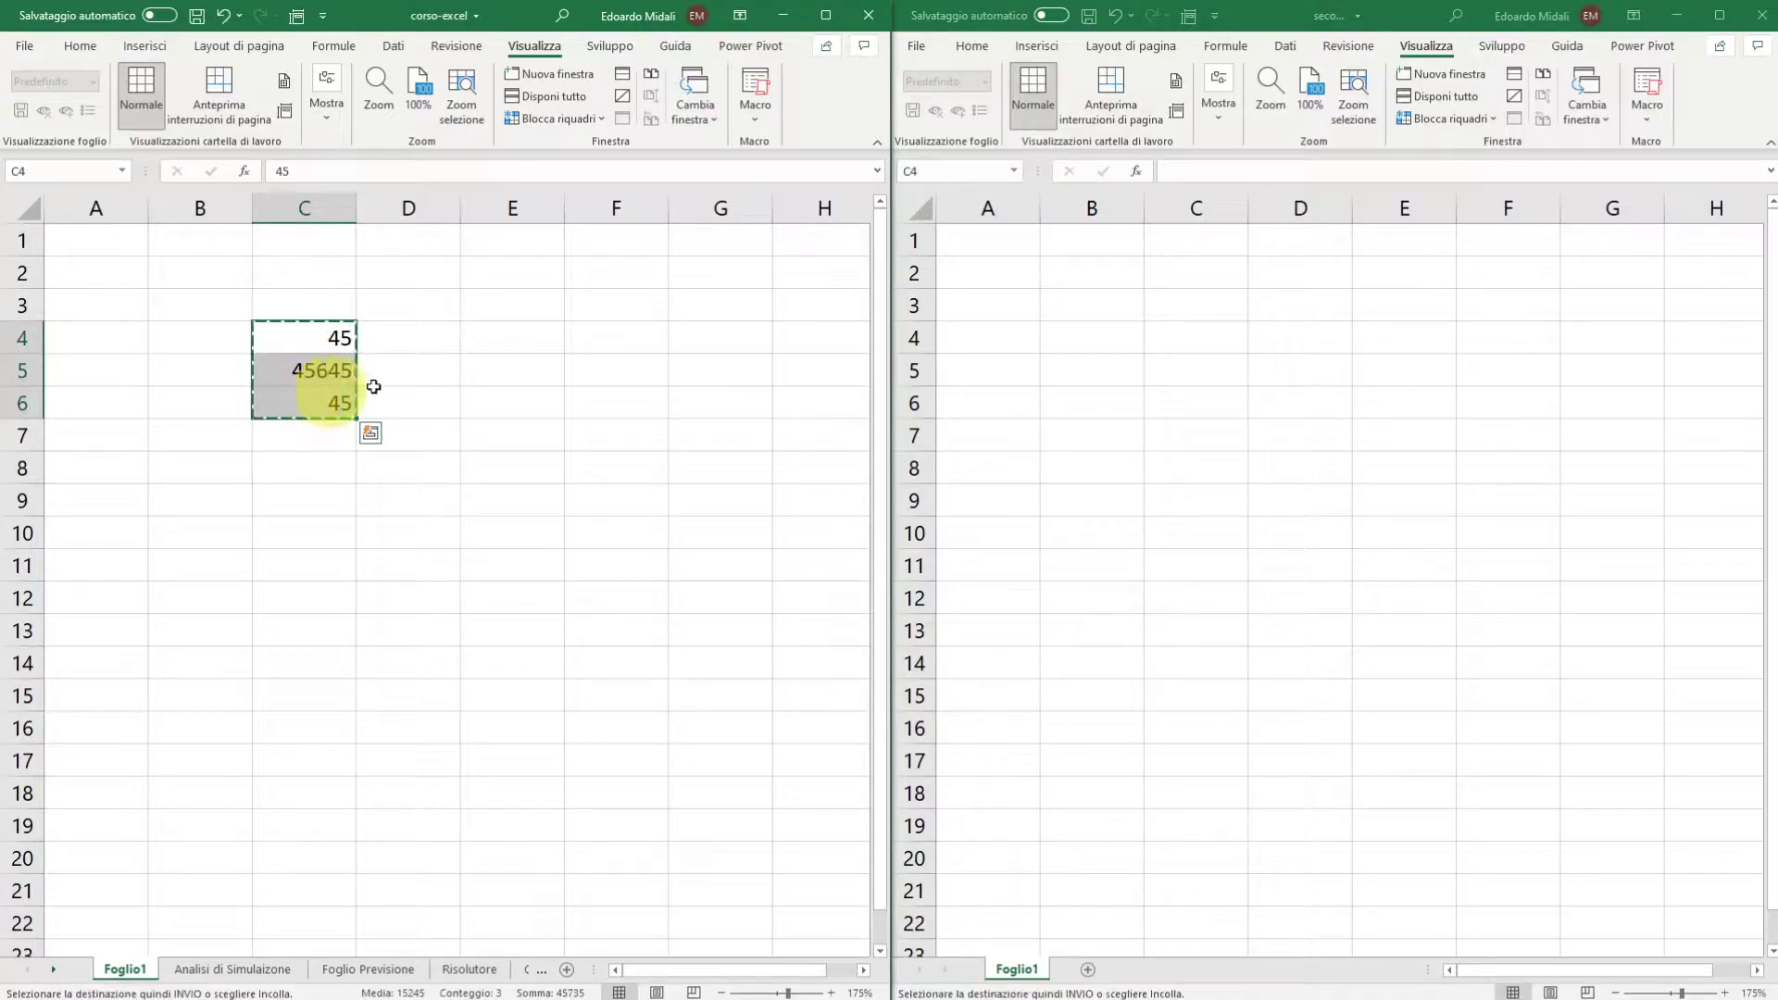
pyautogui.click(1177, 343)
pyautogui.rightClick(1178, 342)
pyautogui.press('Escape')
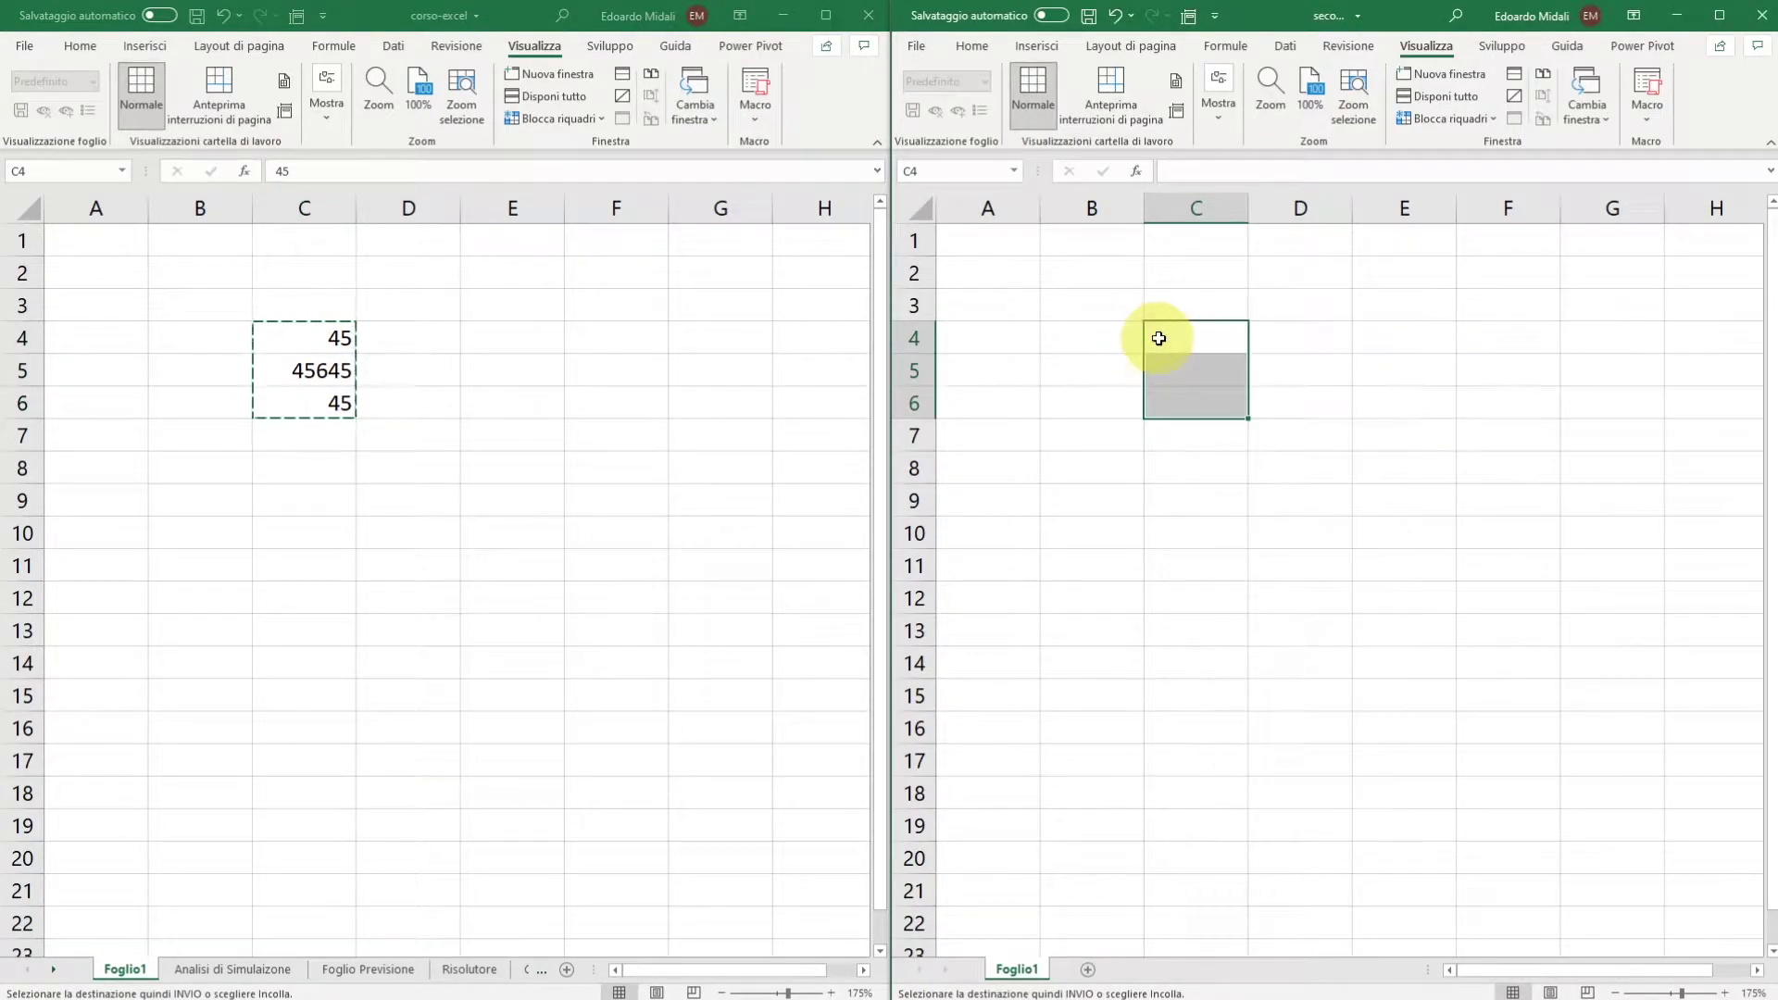
pyautogui.click(1157, 335)
pyautogui.rightClick(1170, 339)
pyautogui.click(1352, 434)
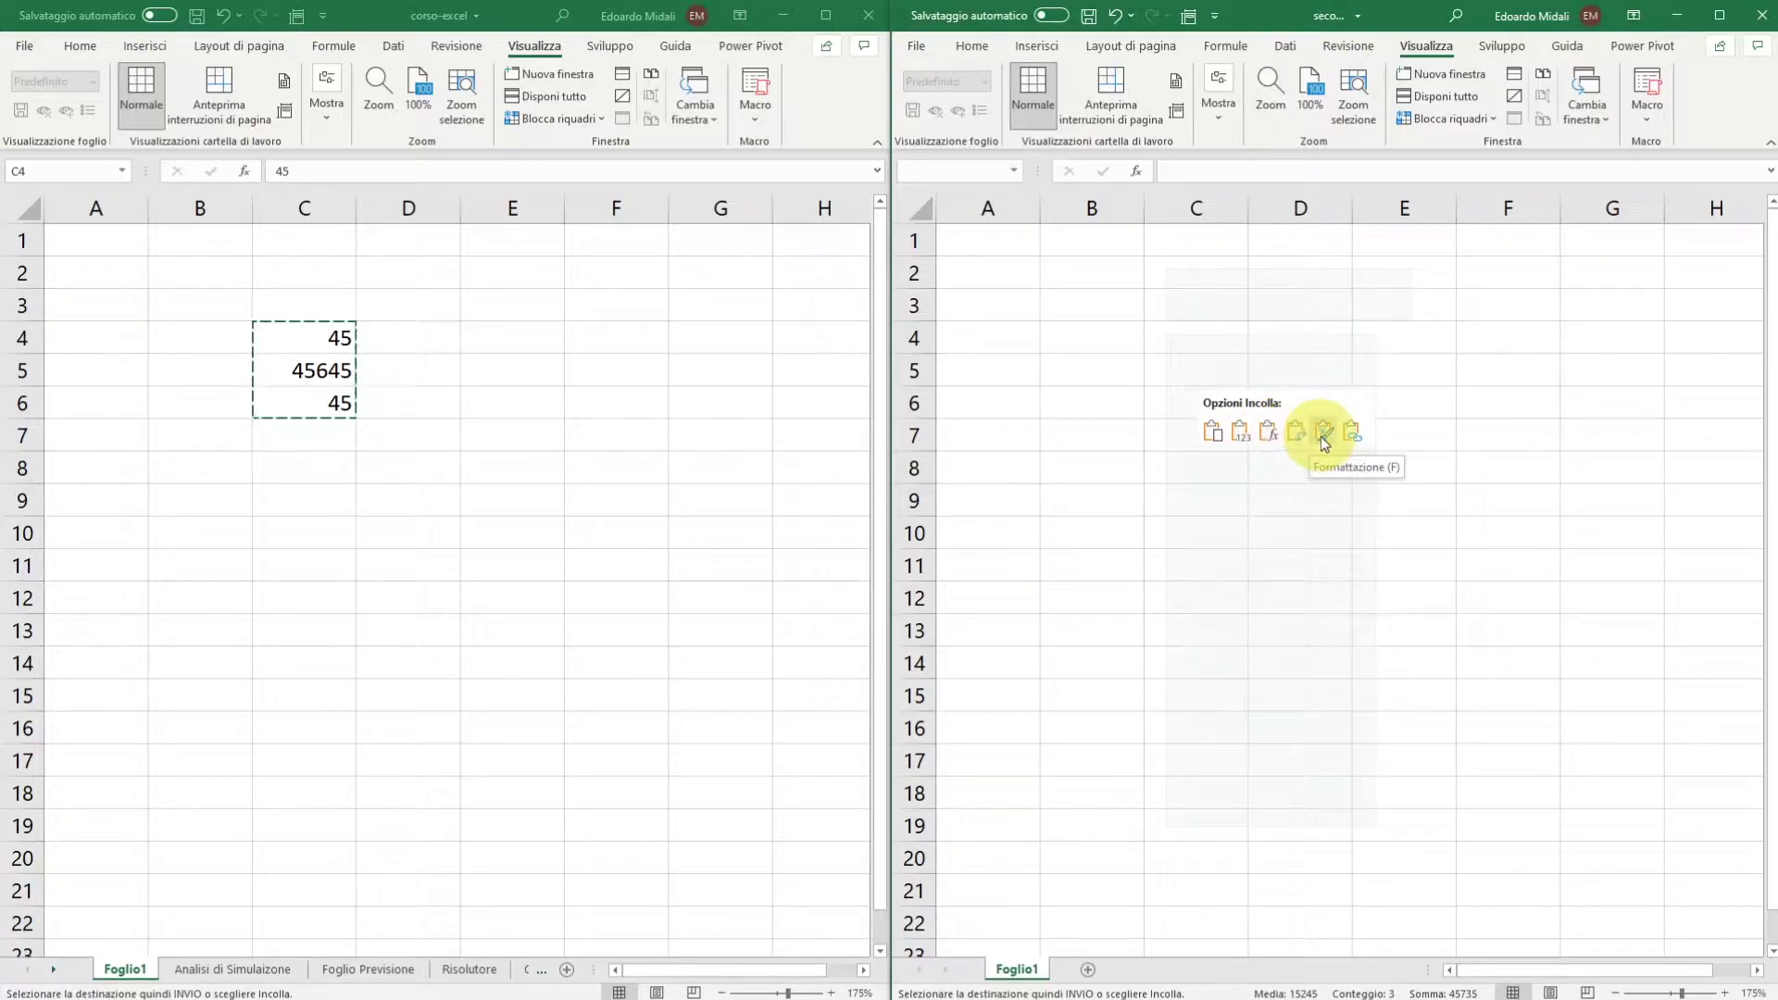
pyautogui.click(1351, 433)
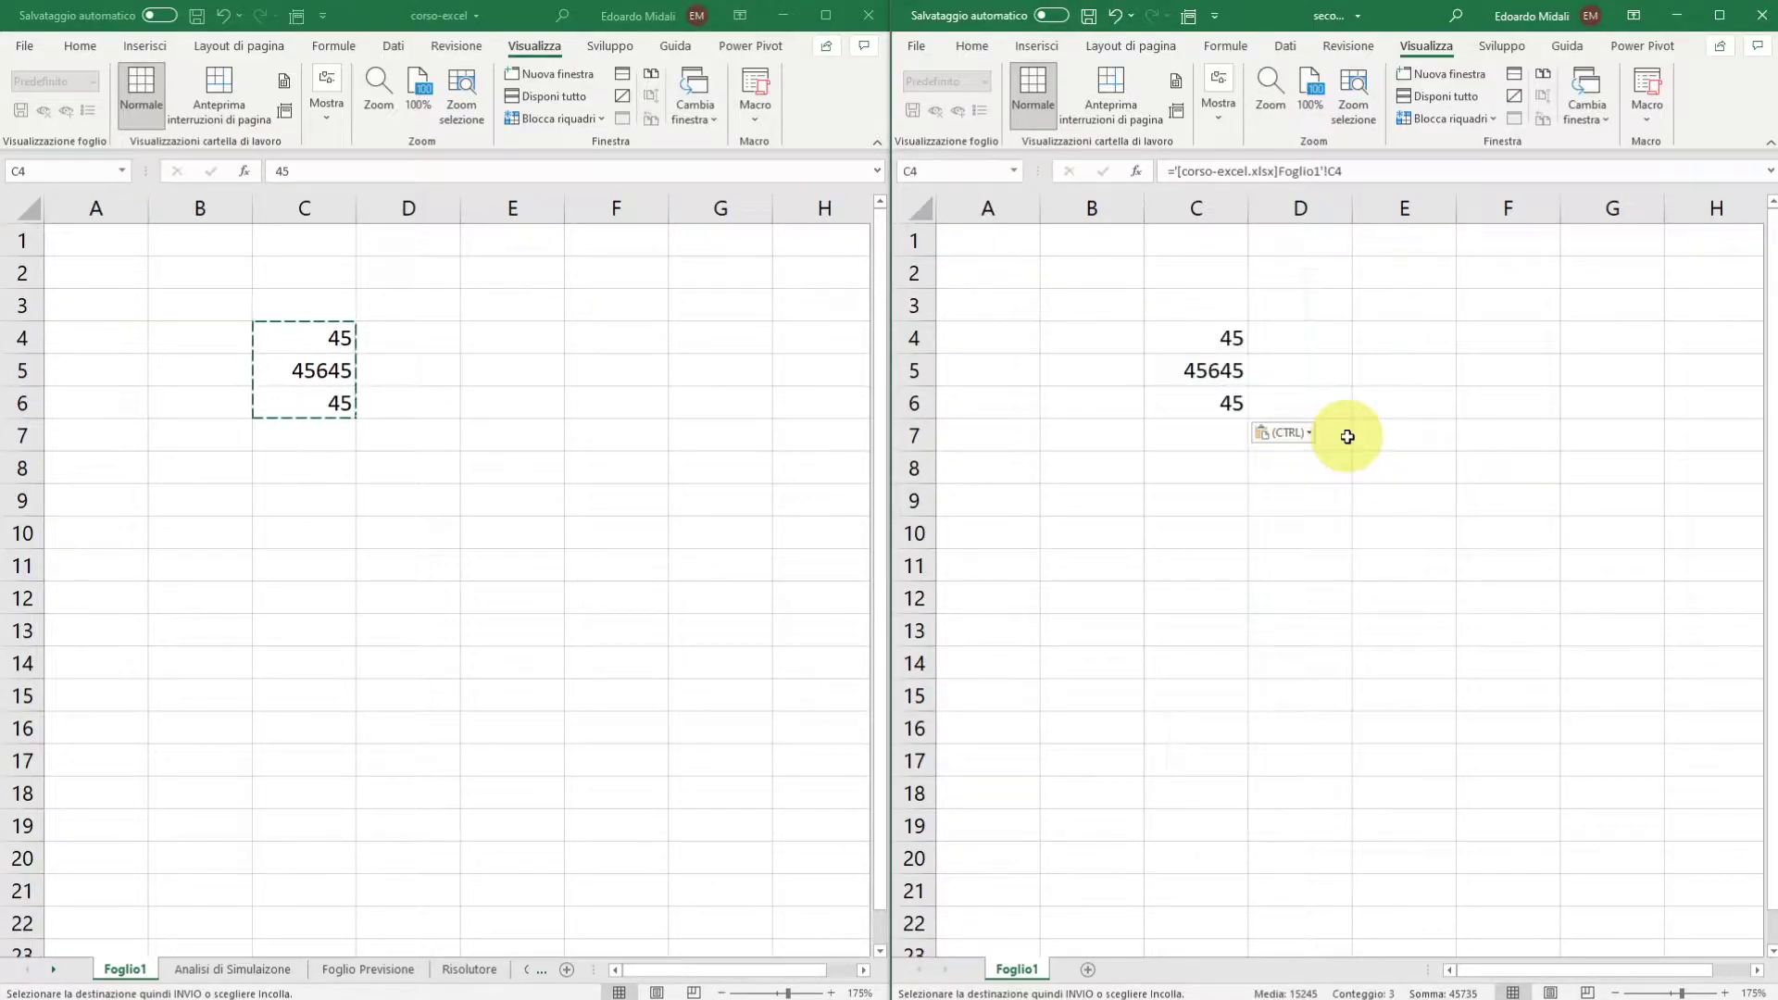
pyautogui.click(1254, 498)
pyautogui.click(1199, 341)
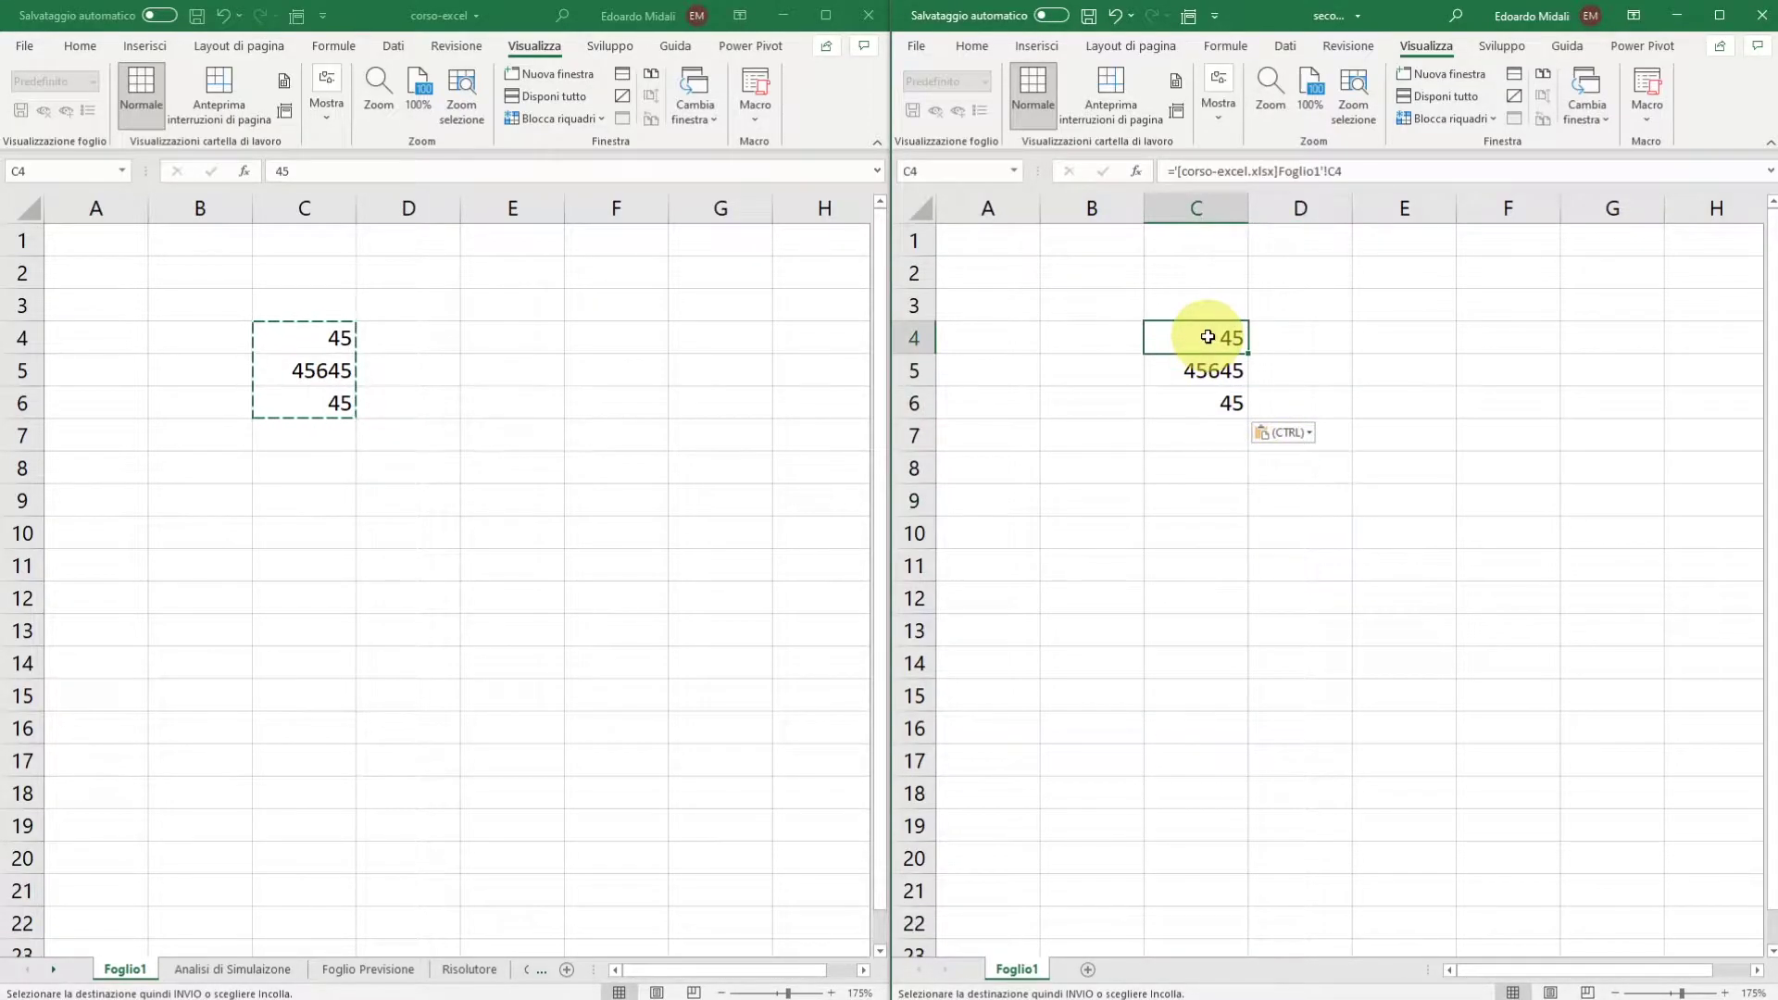
pyautogui.doubleClick(1196, 345)
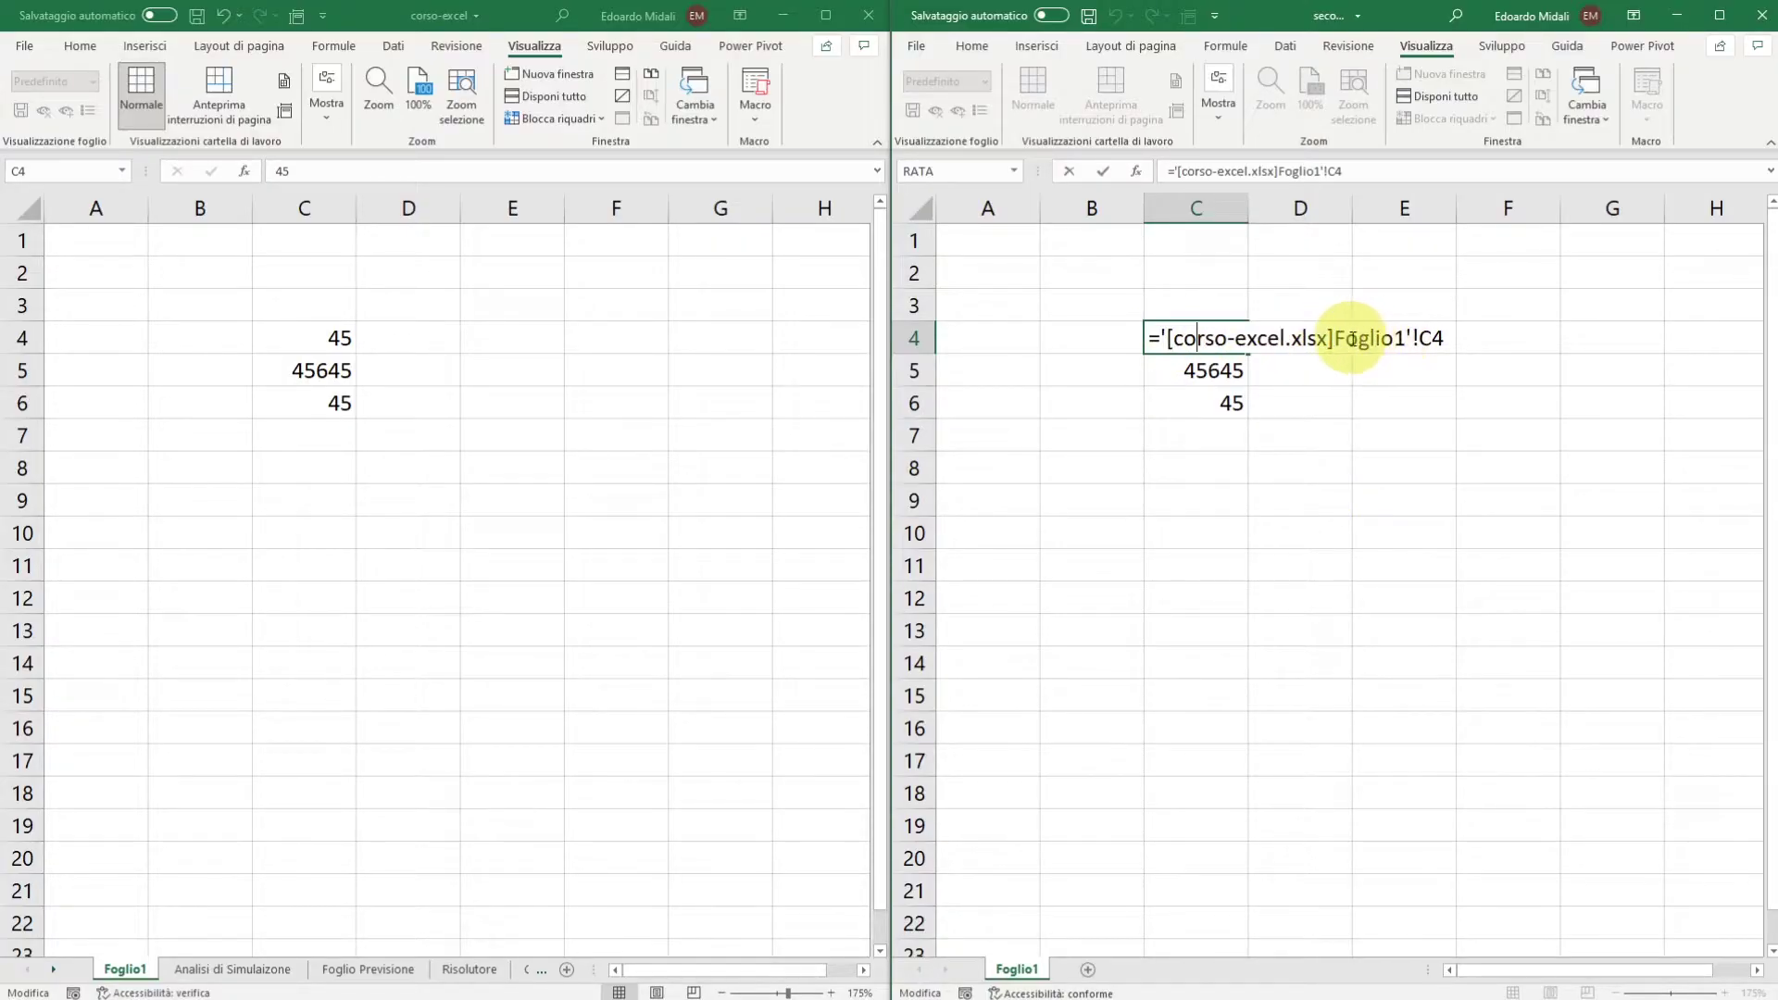
pyautogui.click(1334, 341)
pyautogui.moveTo(1334, 341); pyautogui.dragTo(1167, 340)
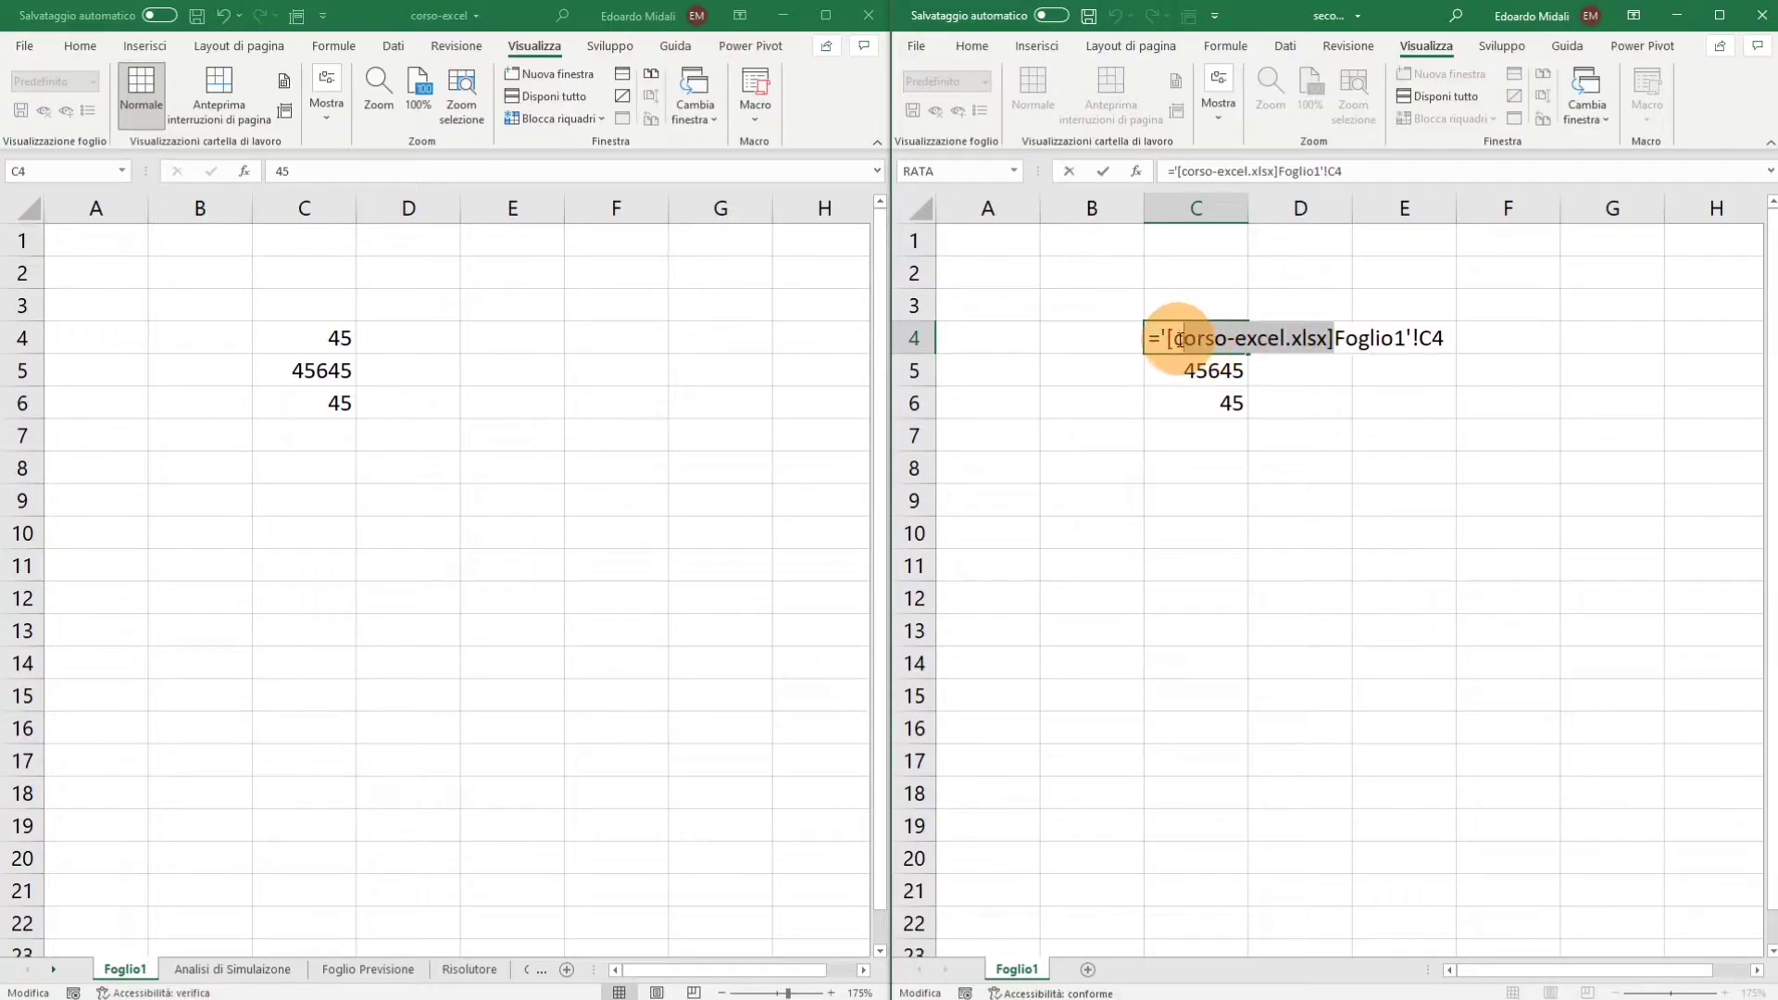
pyautogui.click(1215, 340)
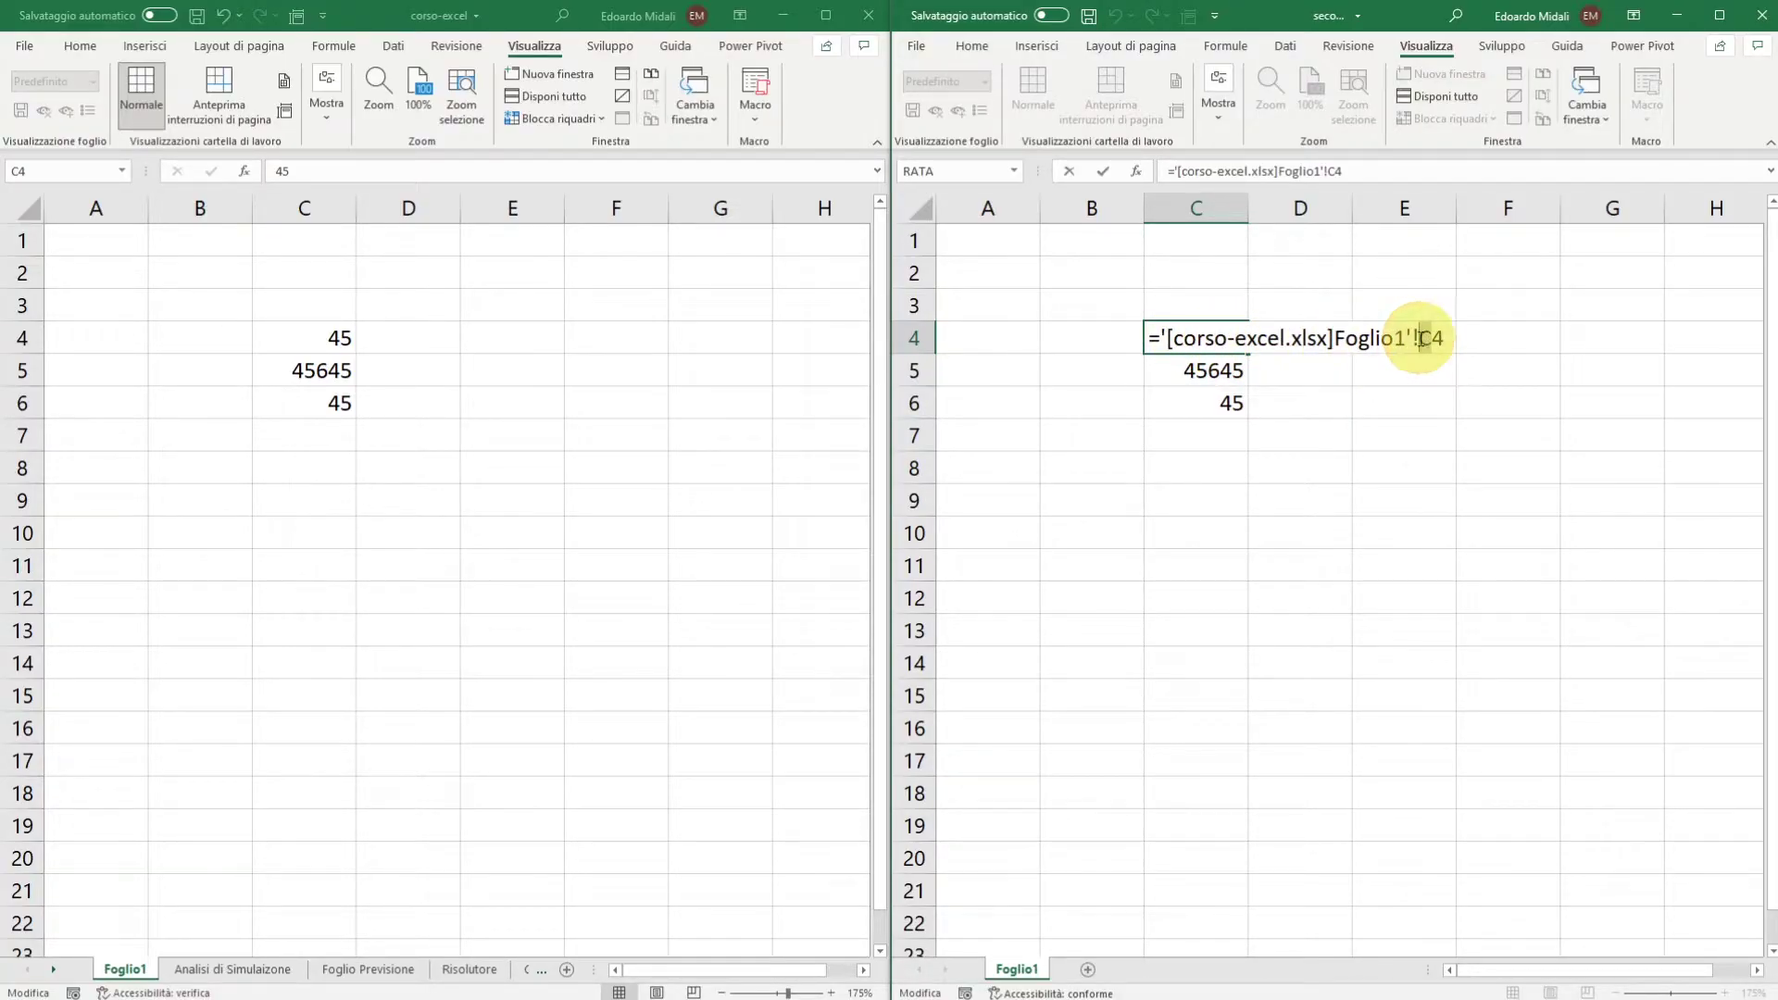
pyautogui.moveTo(1442, 340); pyautogui.dragTo(1420, 338)
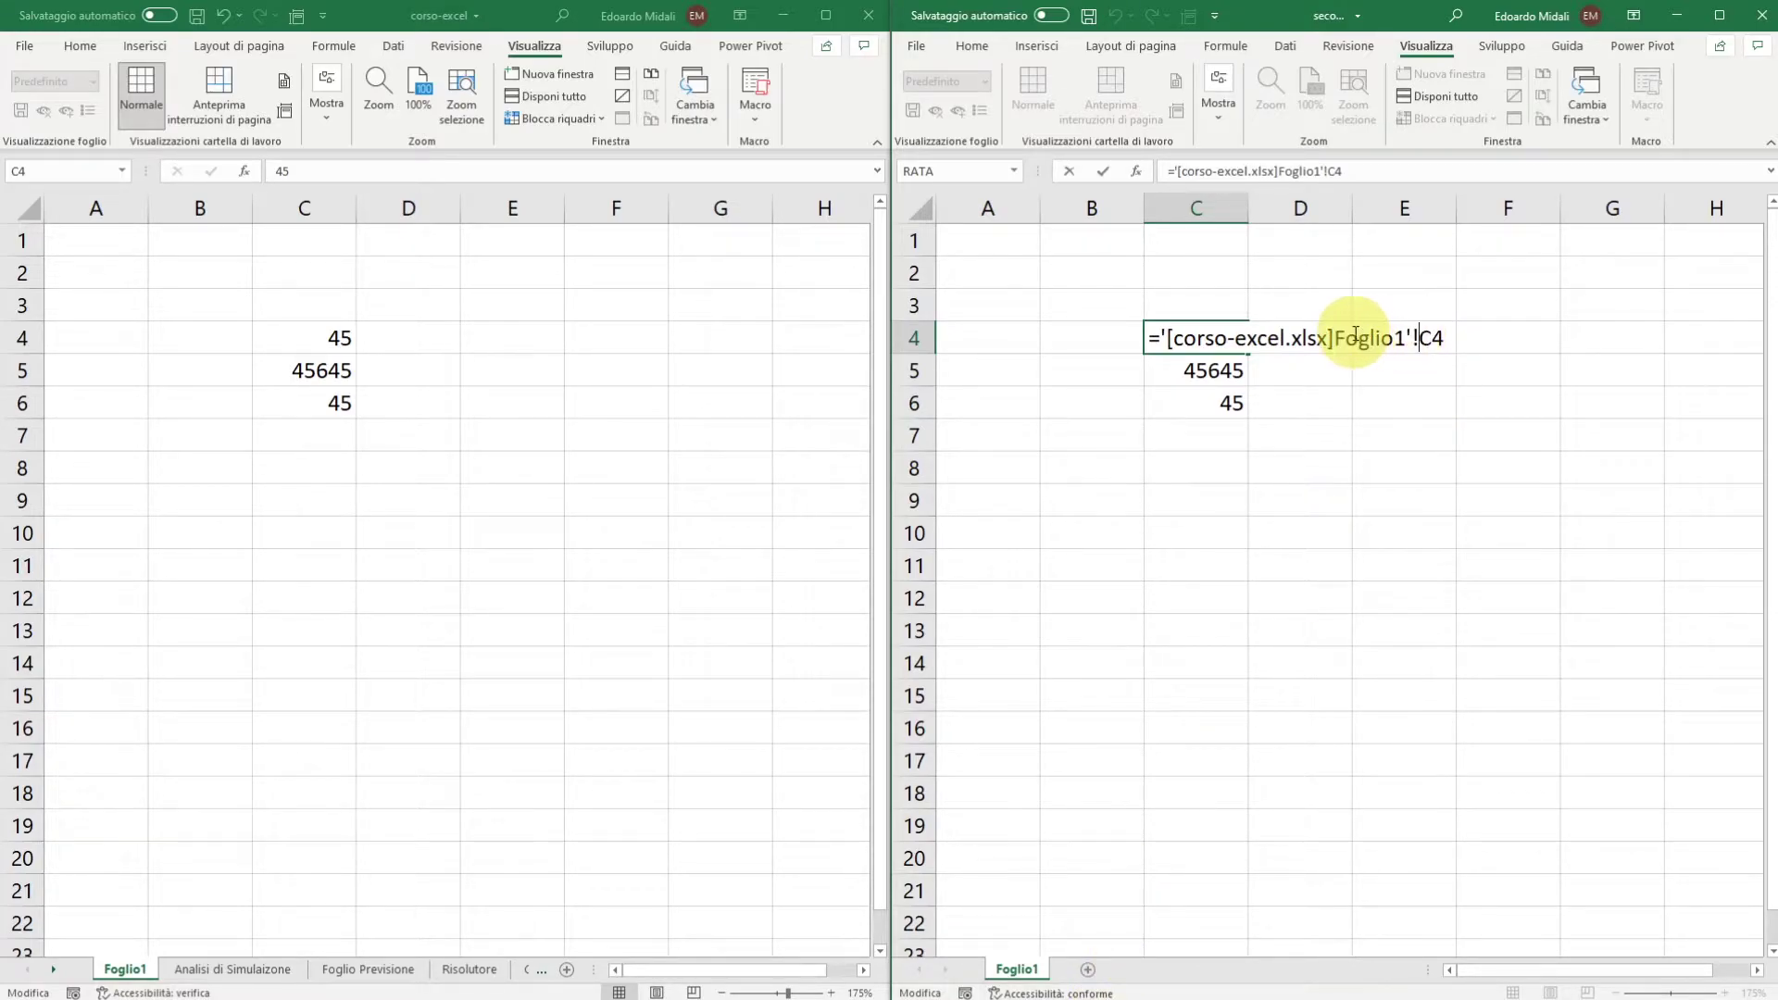
pyautogui.moveTo(1412, 336); pyautogui.dragTo(1169, 339)
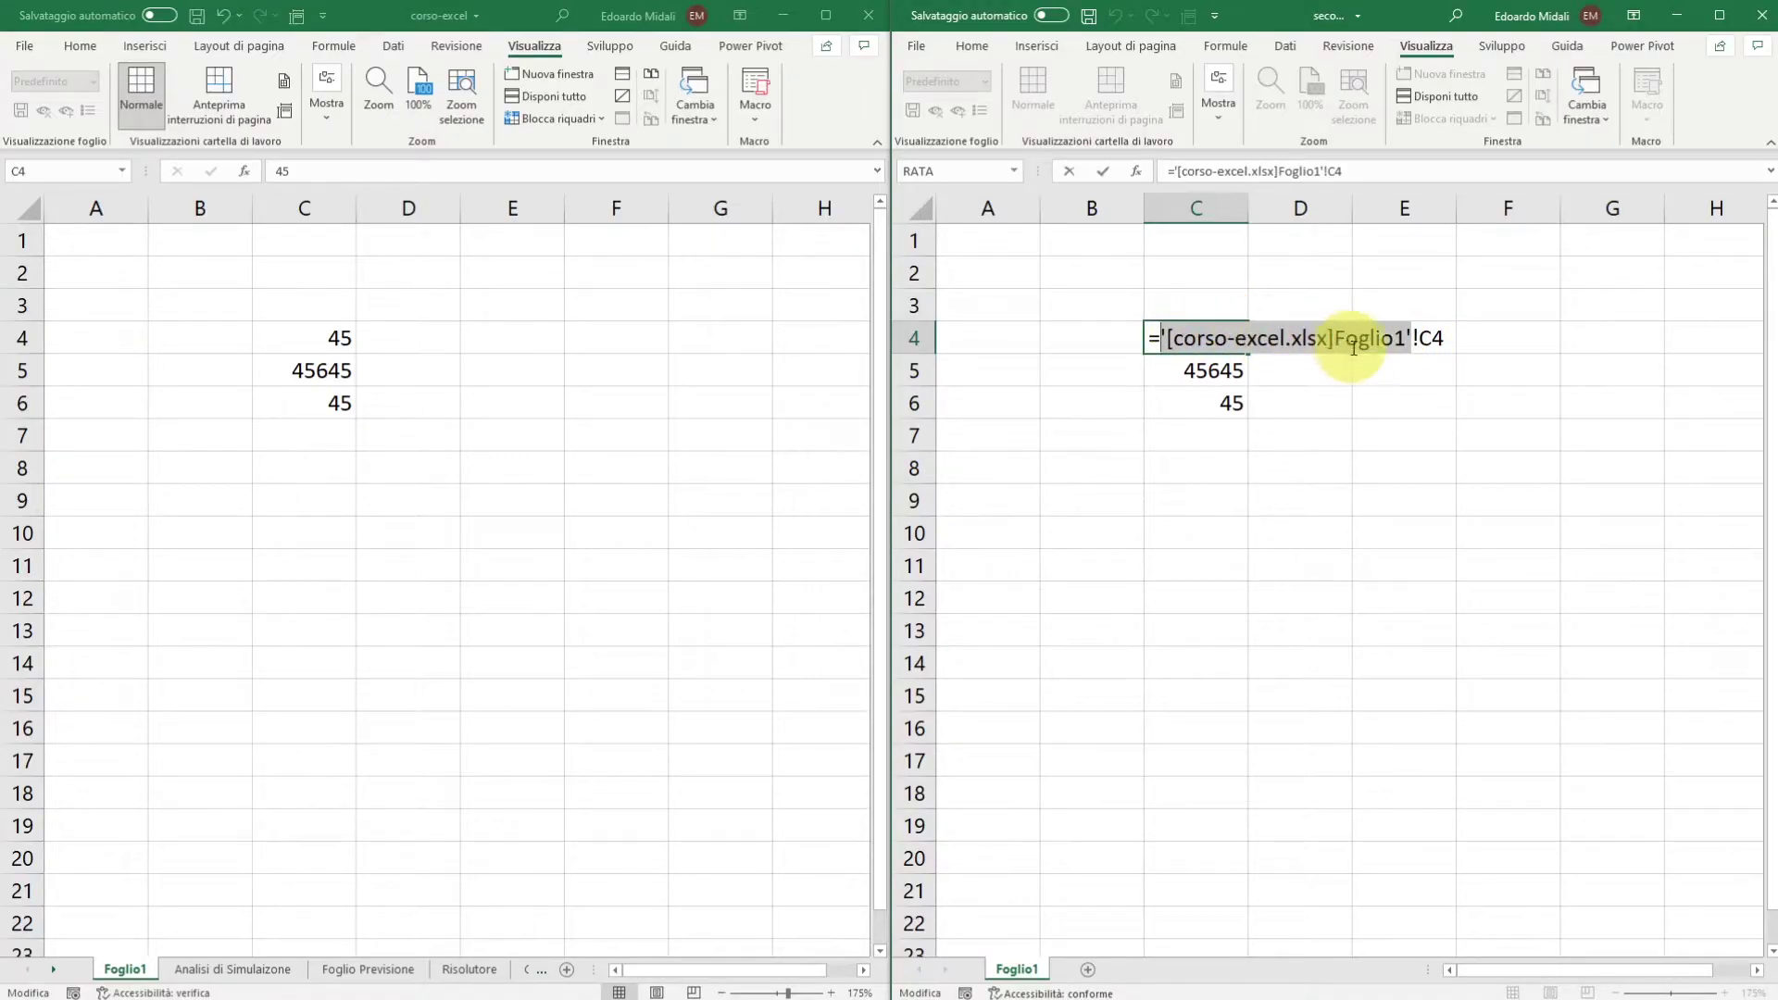
pyautogui.click(1384, 339)
pyautogui.moveTo(1407, 339)
pyautogui.mouseDown()
pyautogui.moveTo(1169, 339)
pyautogui.moveTo(1330, 344)
pyautogui.mouseUp()
pyautogui.click(1334, 339)
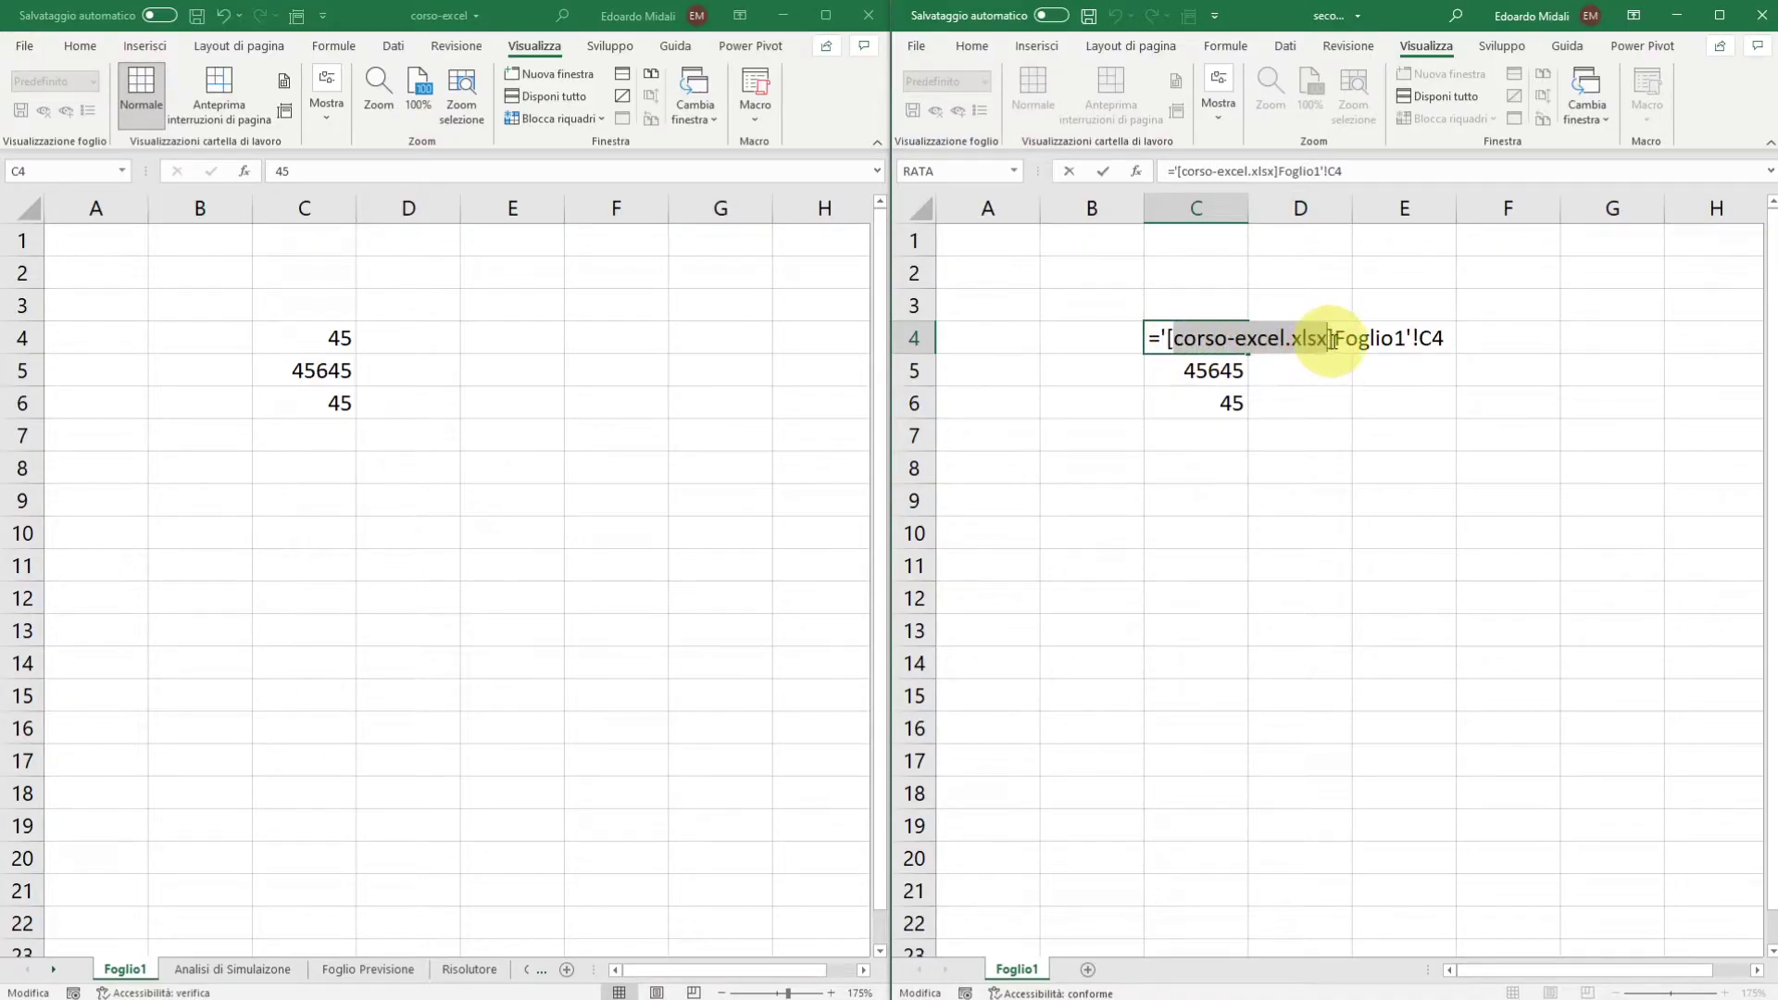
pyautogui.click(1333, 338)
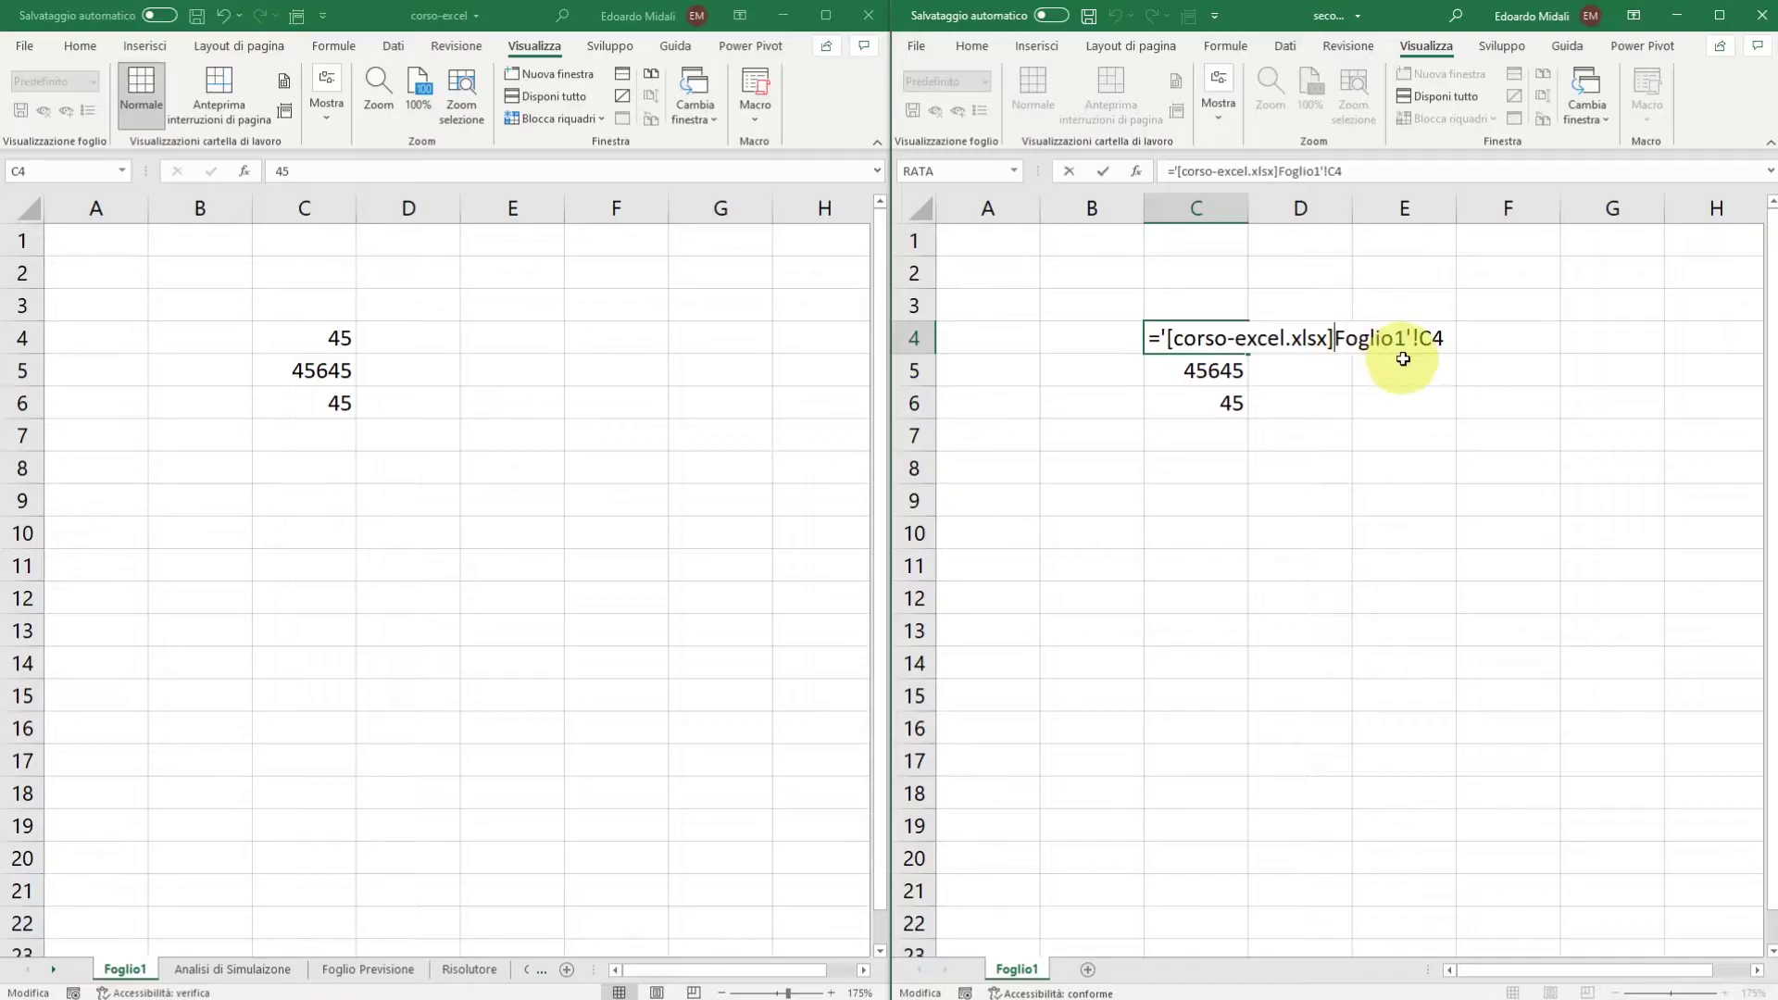
pyautogui.press('Escape')
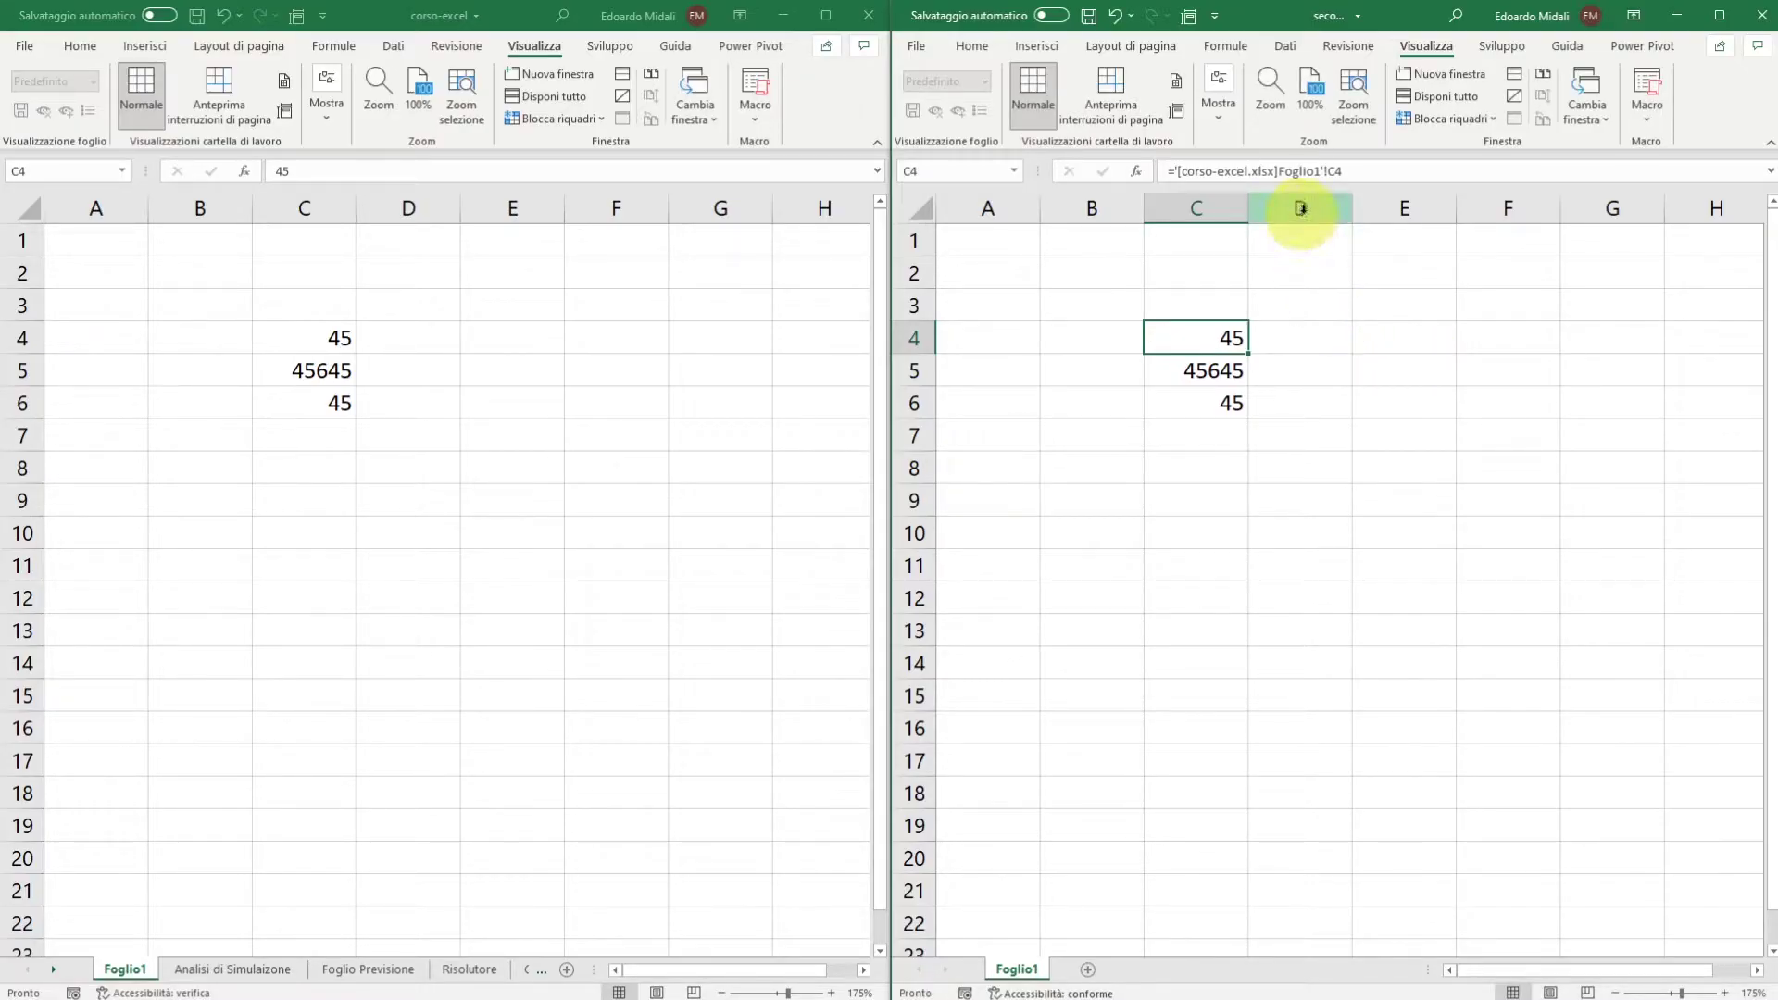
pyautogui.click(1380, 172)
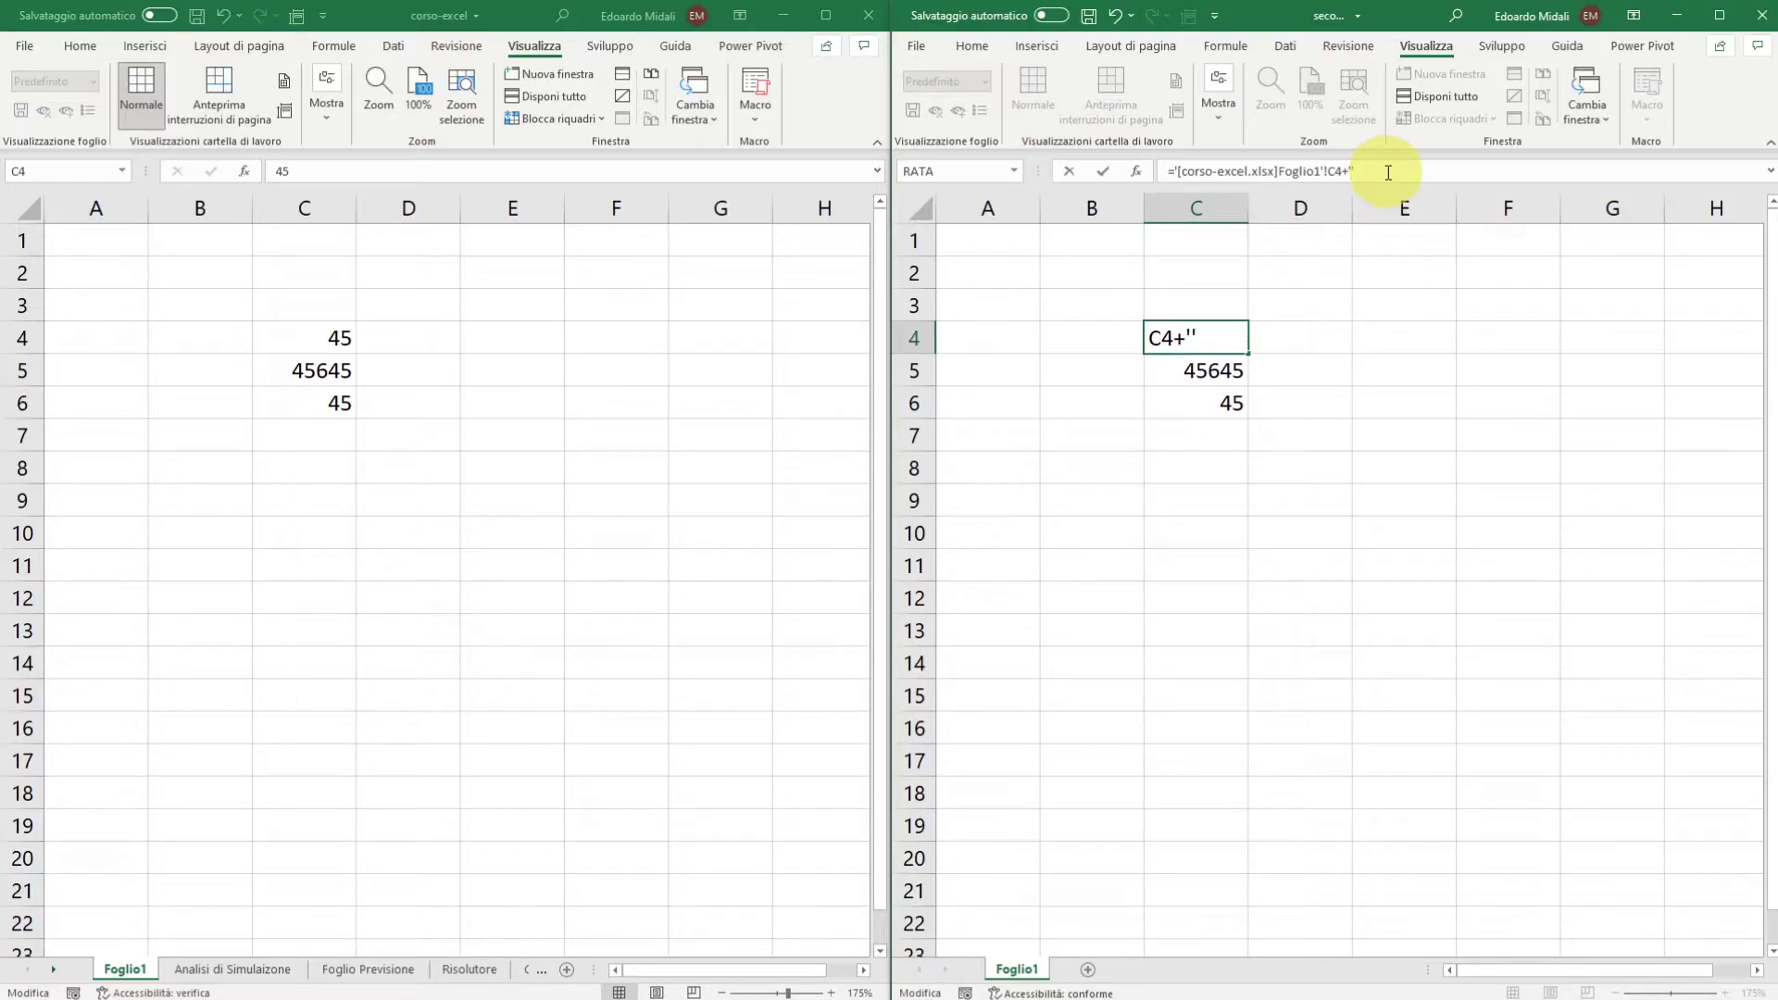
# Add '[corso-excel.xlsx]Foglio1'!C5 to secondo-file C4's formula so it shows 45690.
pyautogui.write('[corso-e')
pyautogui.write('xcel.xlsx]Foglio1')
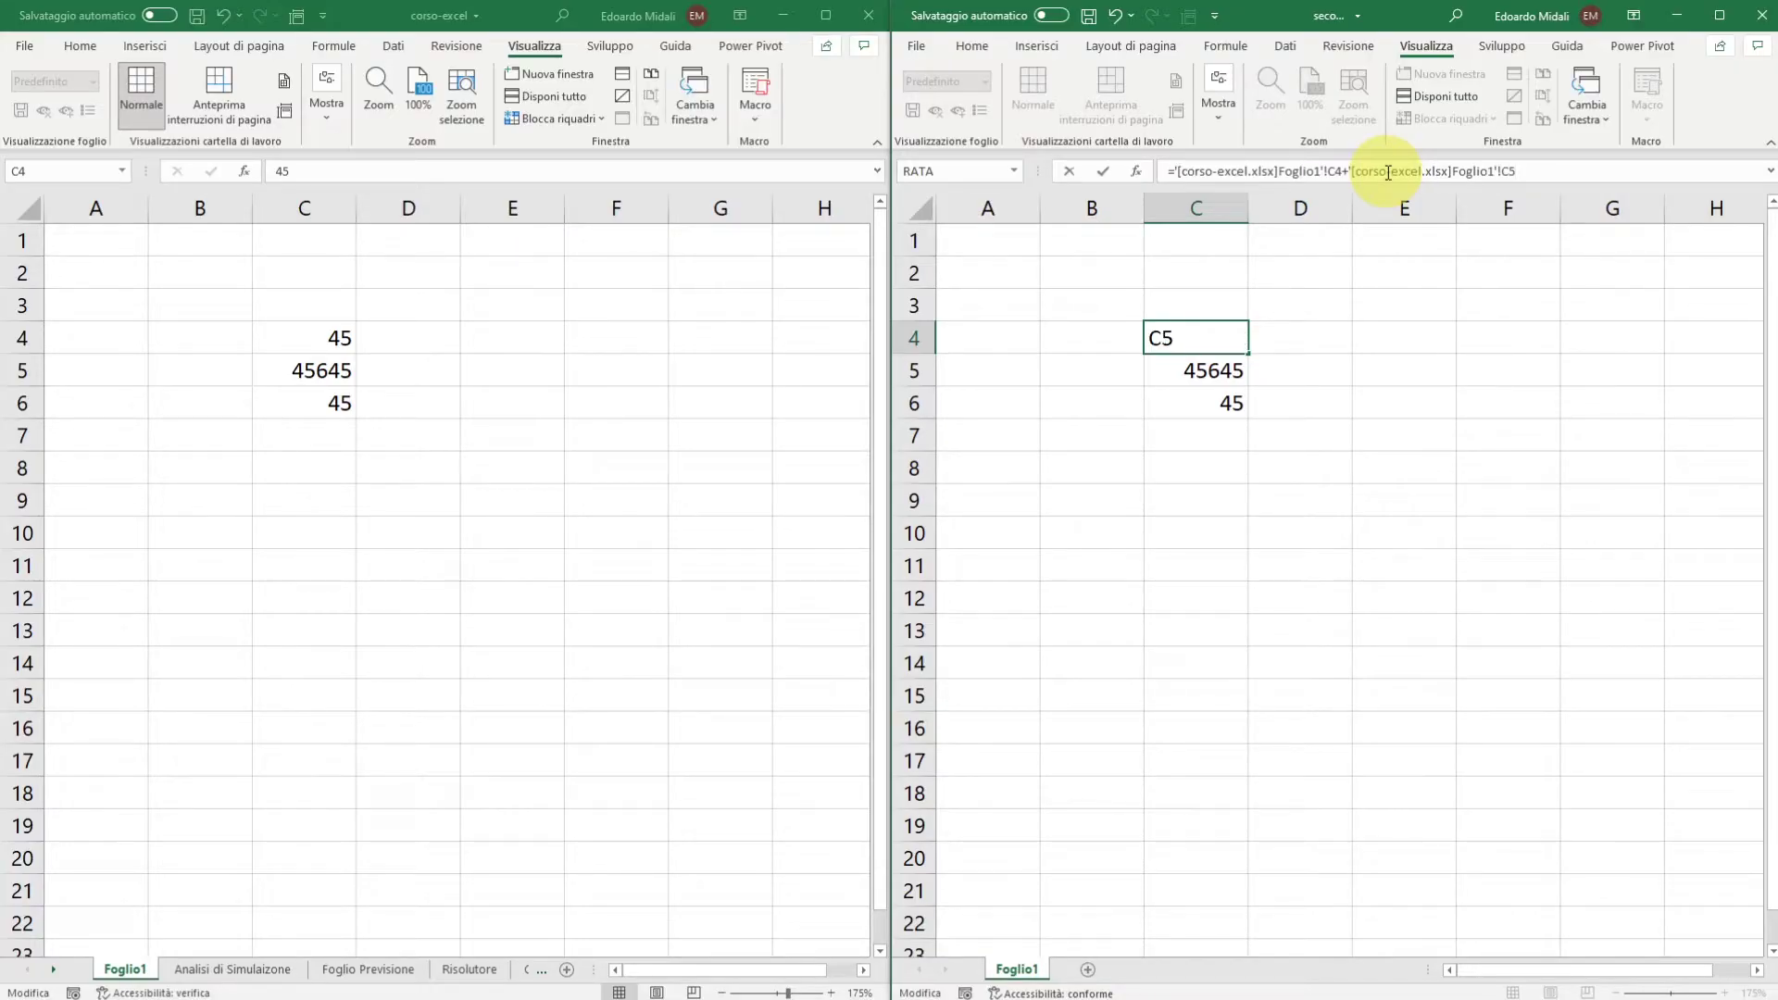
pyautogui.press('Return')
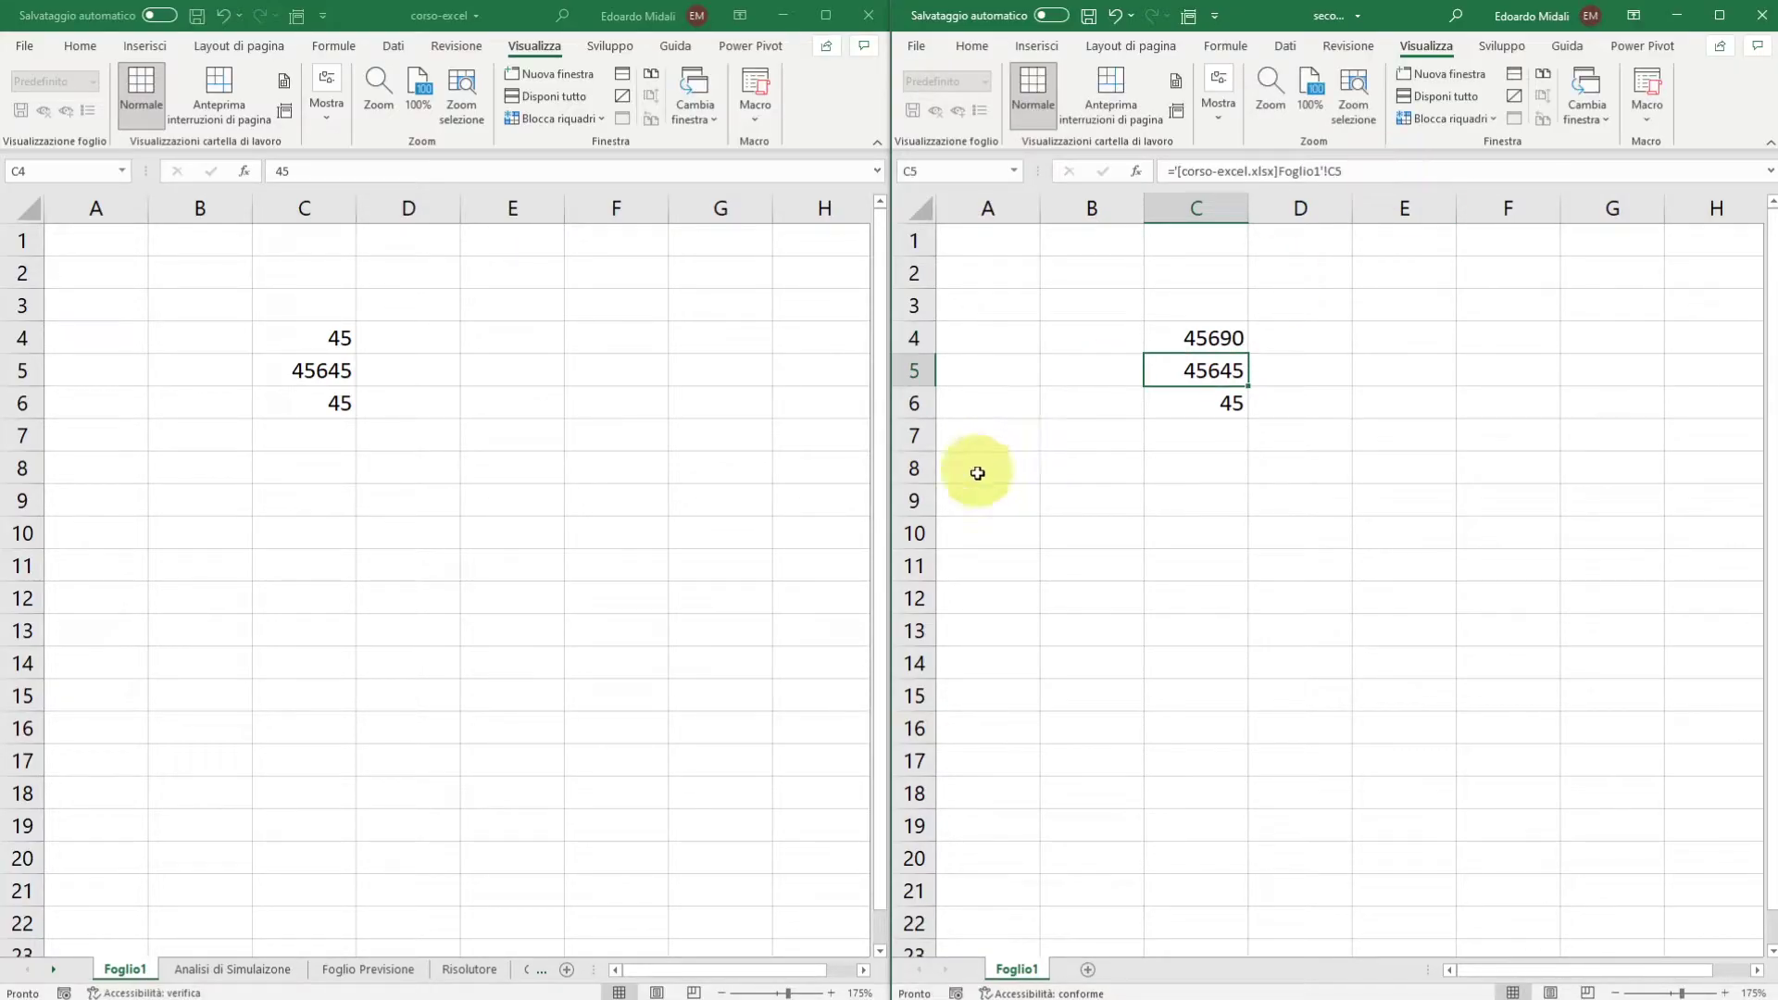
pyautogui.click(1195, 337)
pyautogui.click(341, 338)
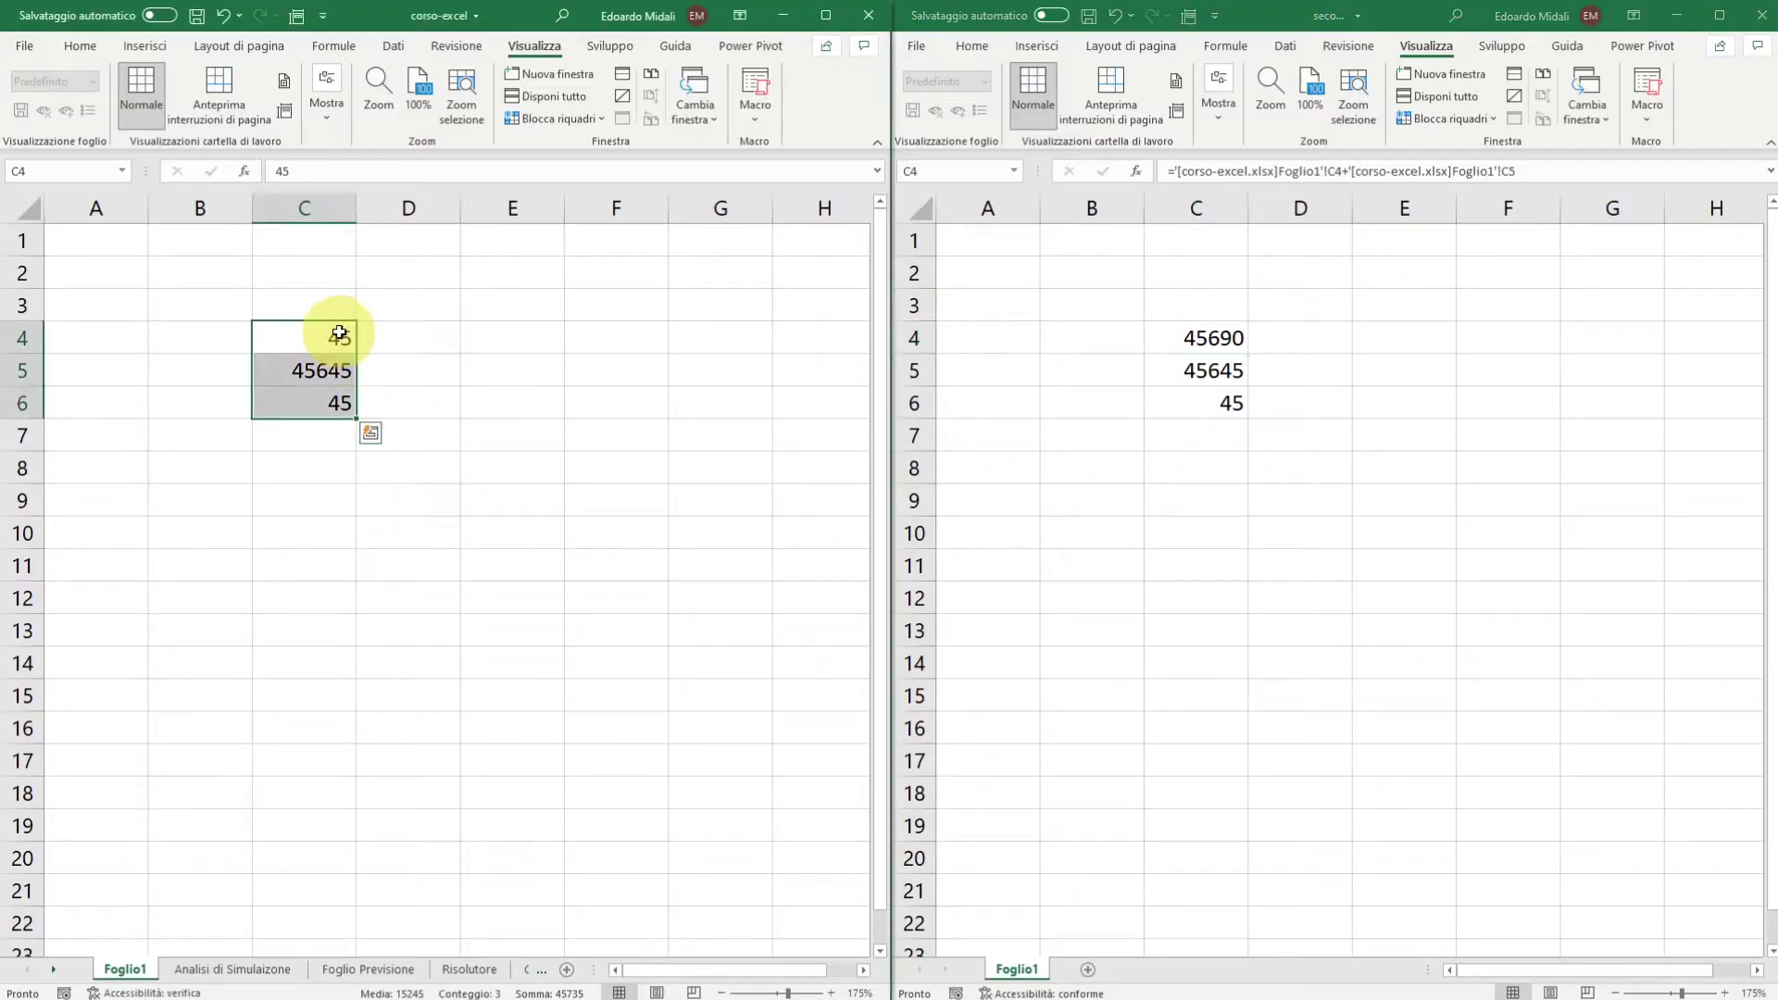
pyautogui.press('Return')
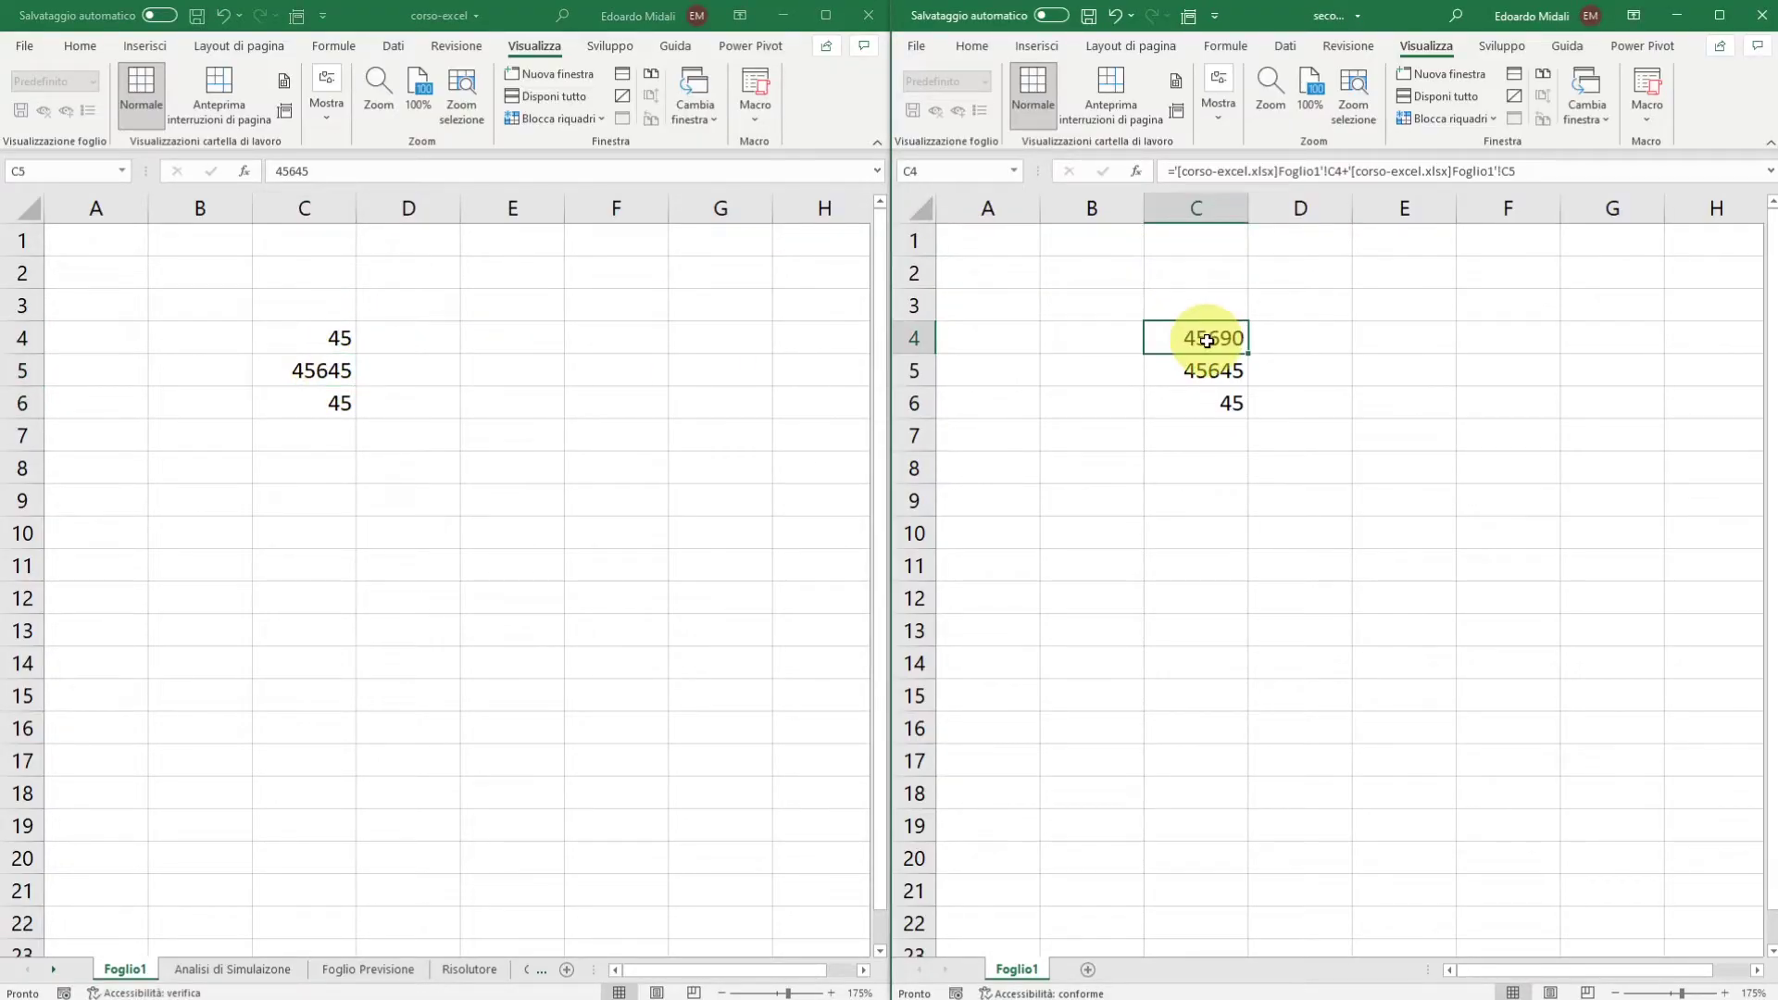
pyautogui.click(1522, 173)
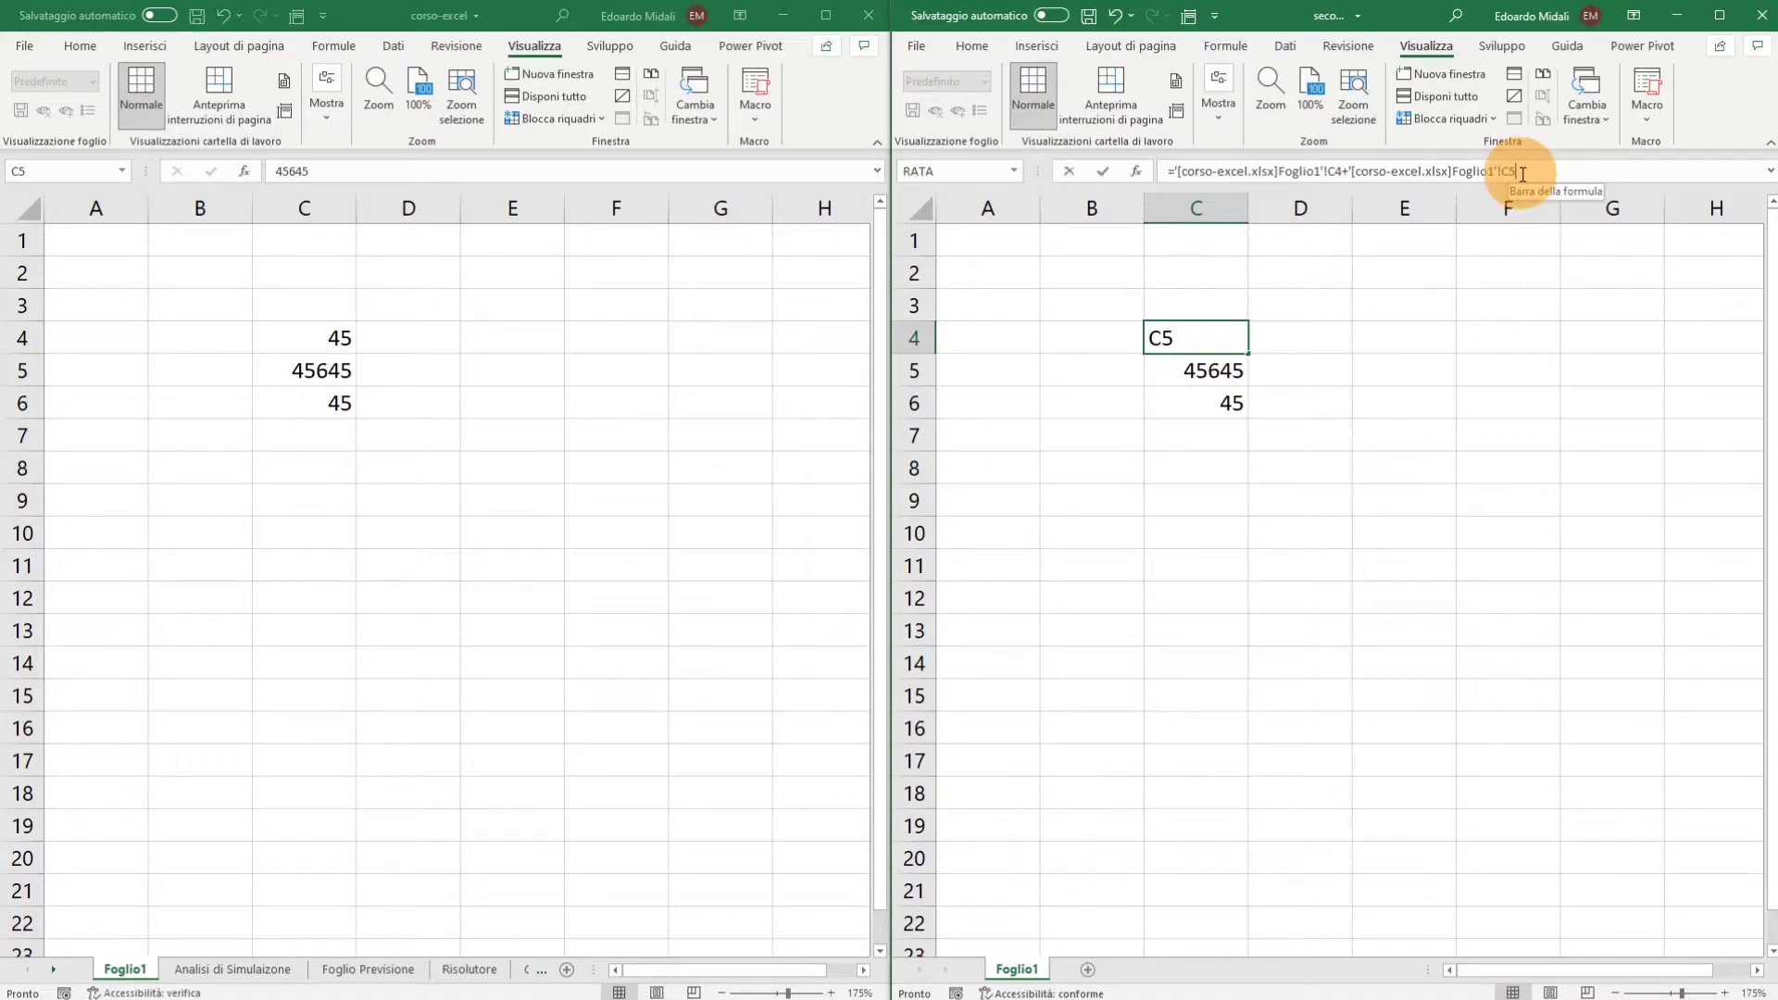
pyautogui.click(1478, 307)
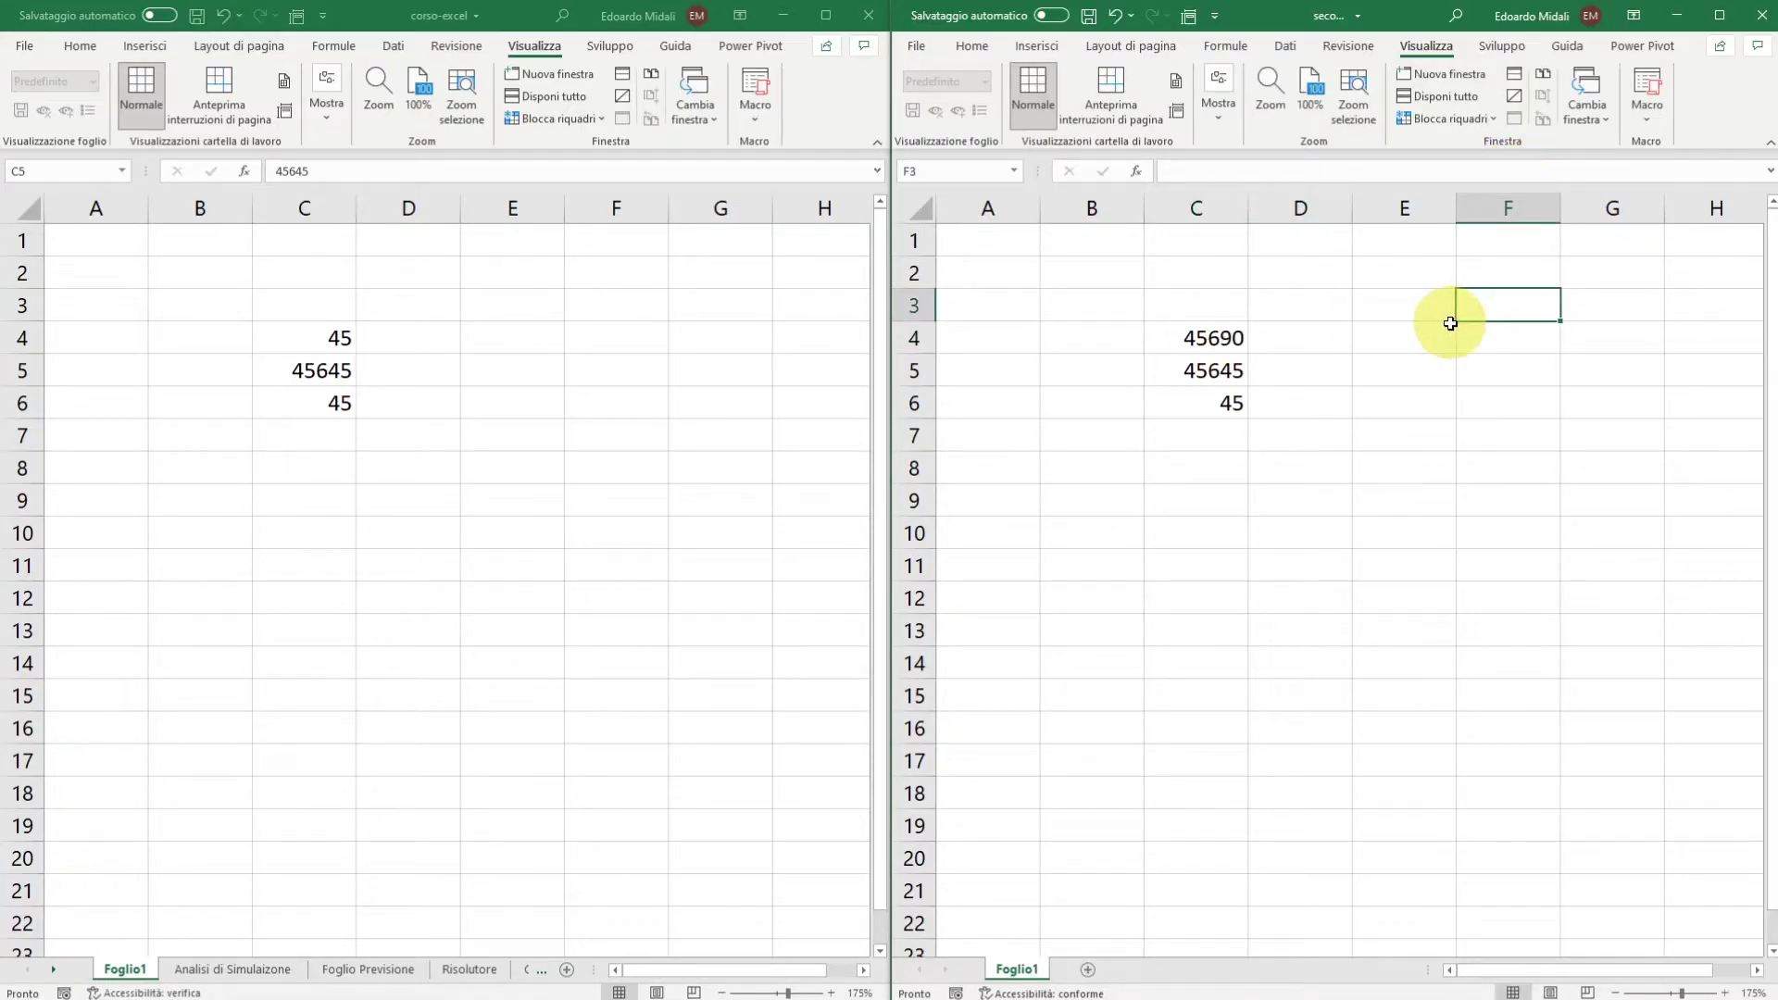
pyautogui.click(1151, 315)
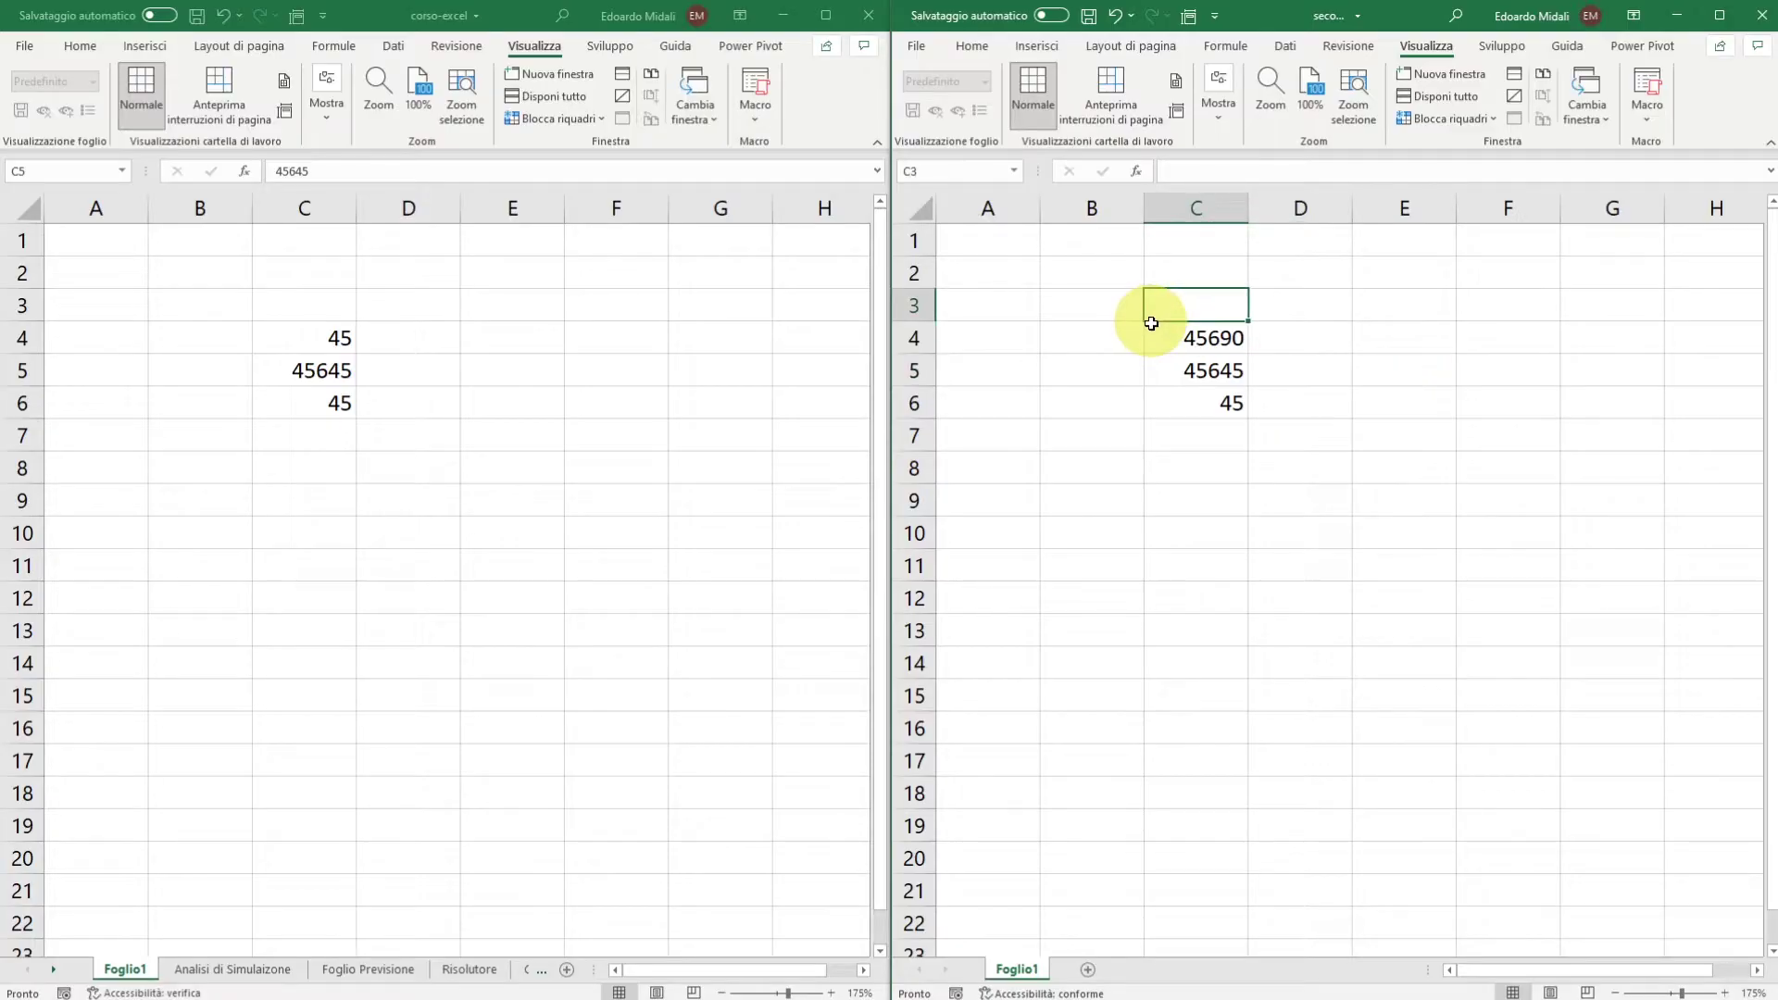
pyautogui.click(327, 440)
pyautogui.click(350, 439)
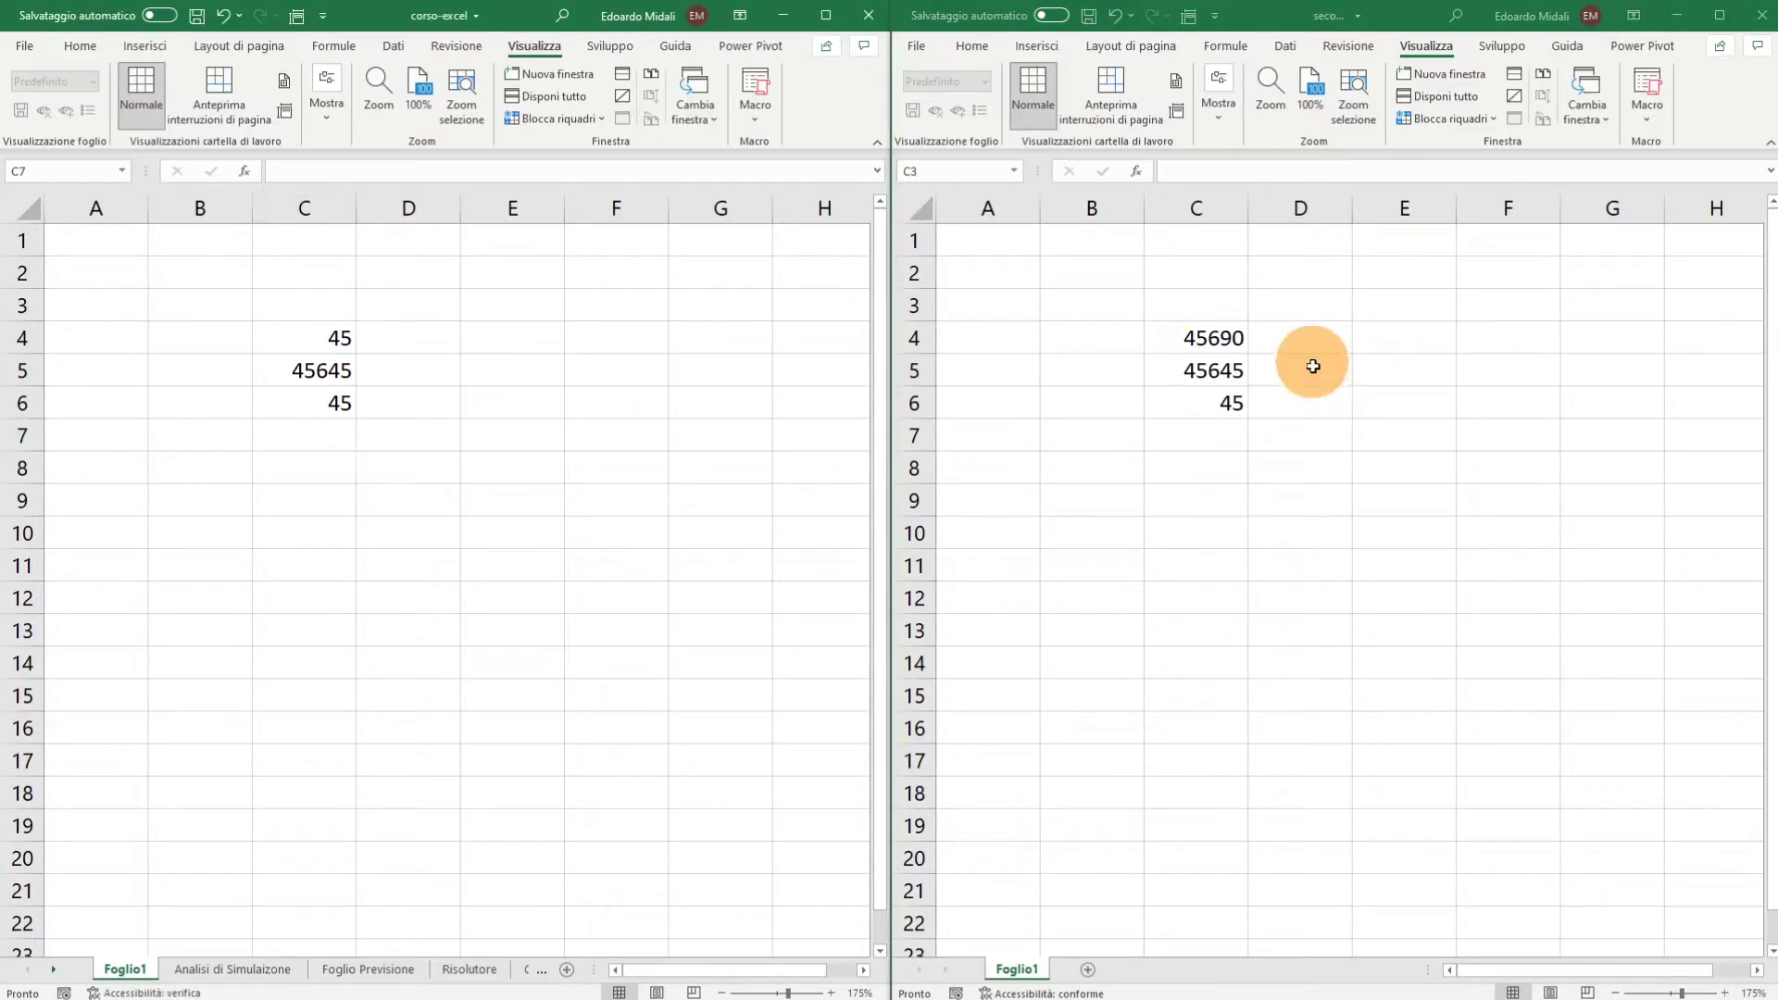
pyautogui.click(1307, 410)
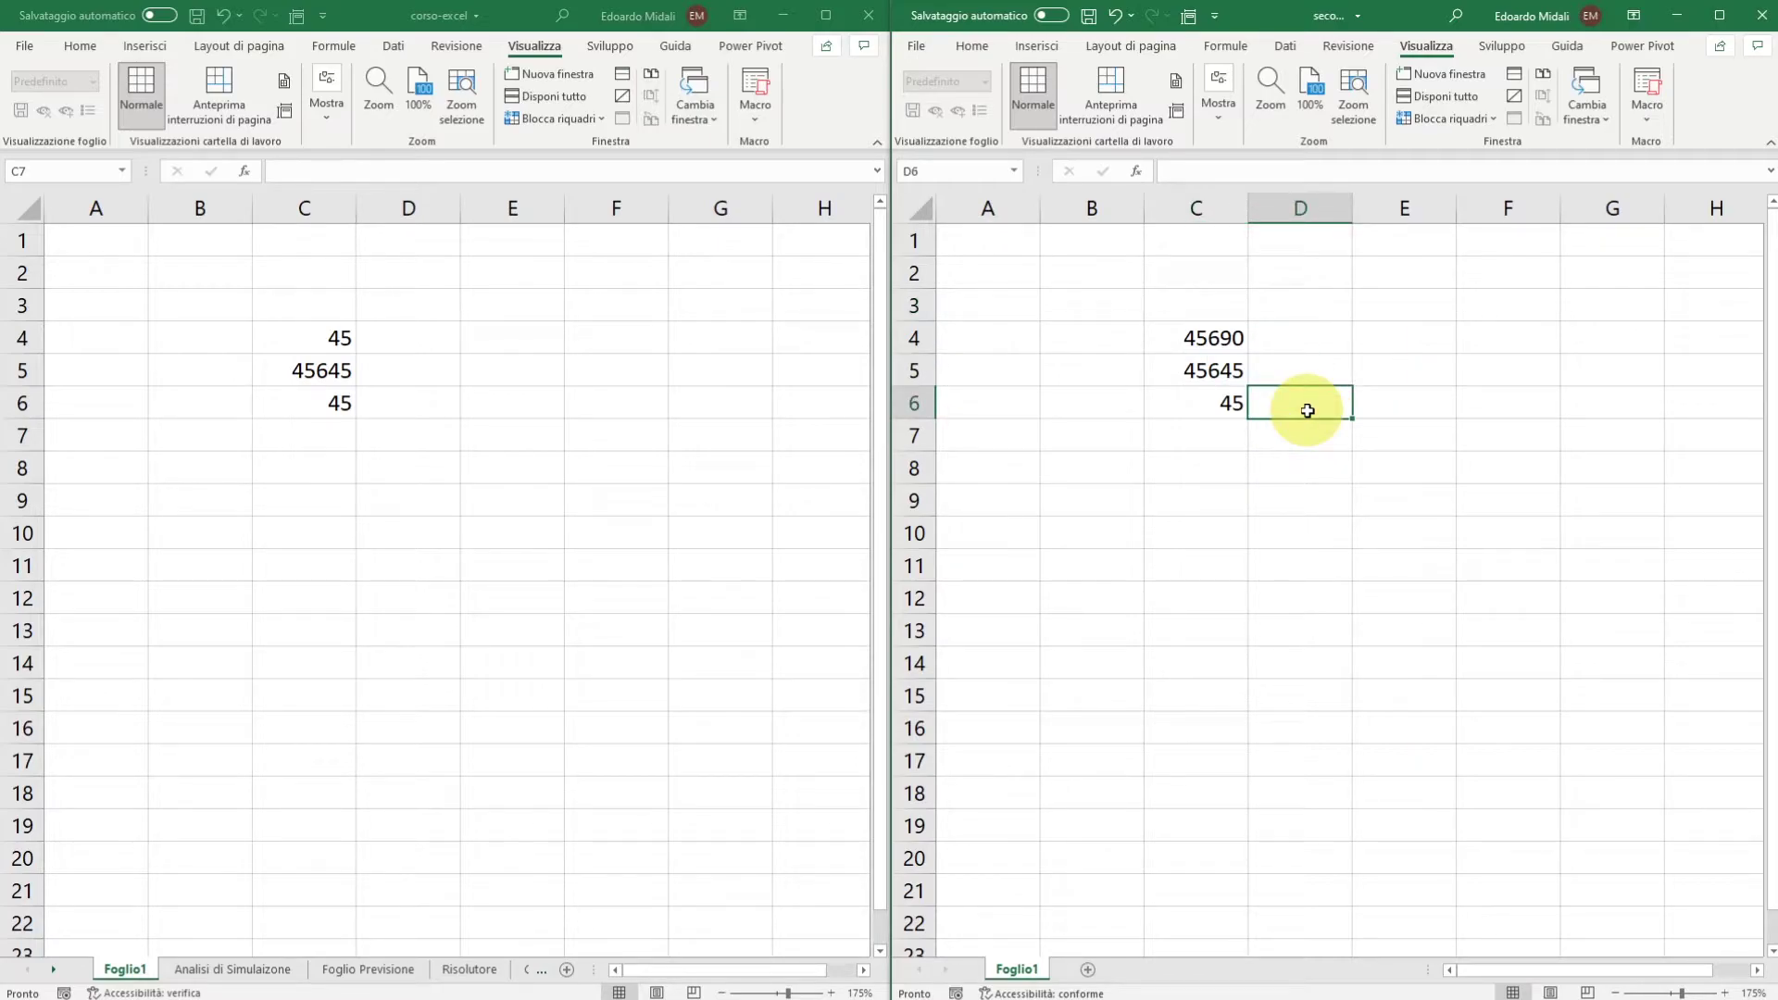
pyautogui.click(385, 436)
pyautogui.click(389, 436)
# Enter =MEDIA of C4 and secondo-file's C6 and C4 in corso-excel's D7, showing 15260.
pyautogui.write('=')
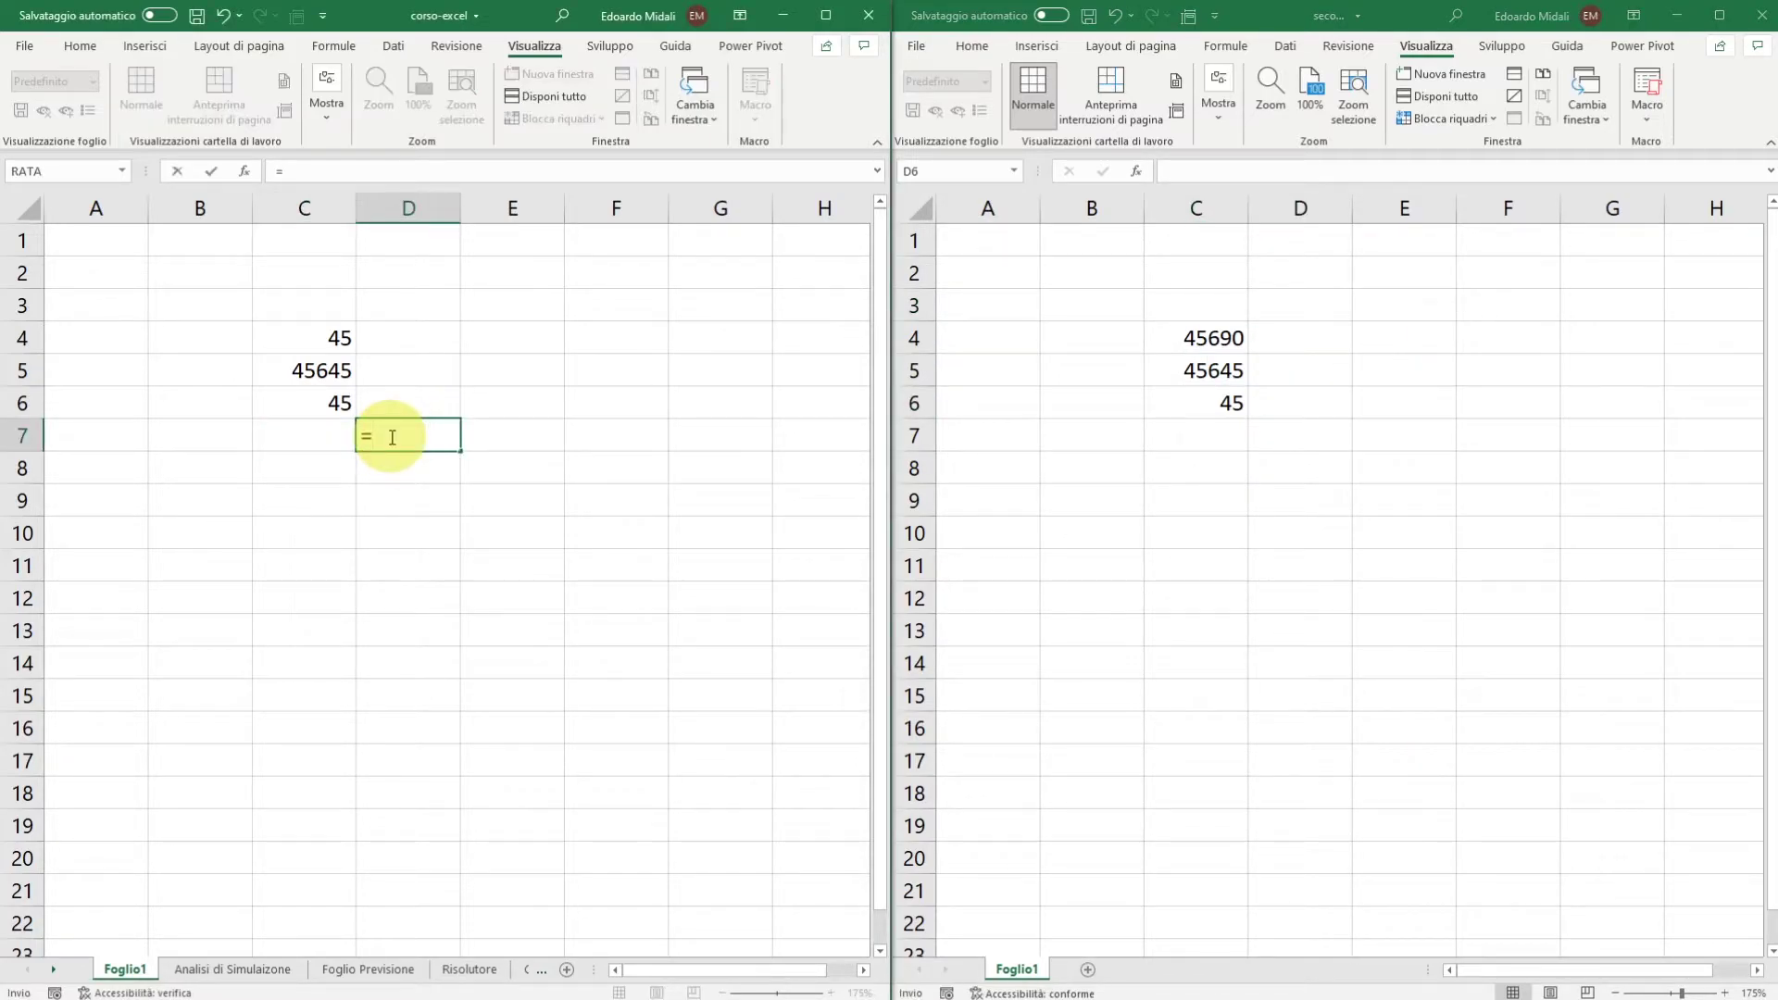
pyautogui.write('som')
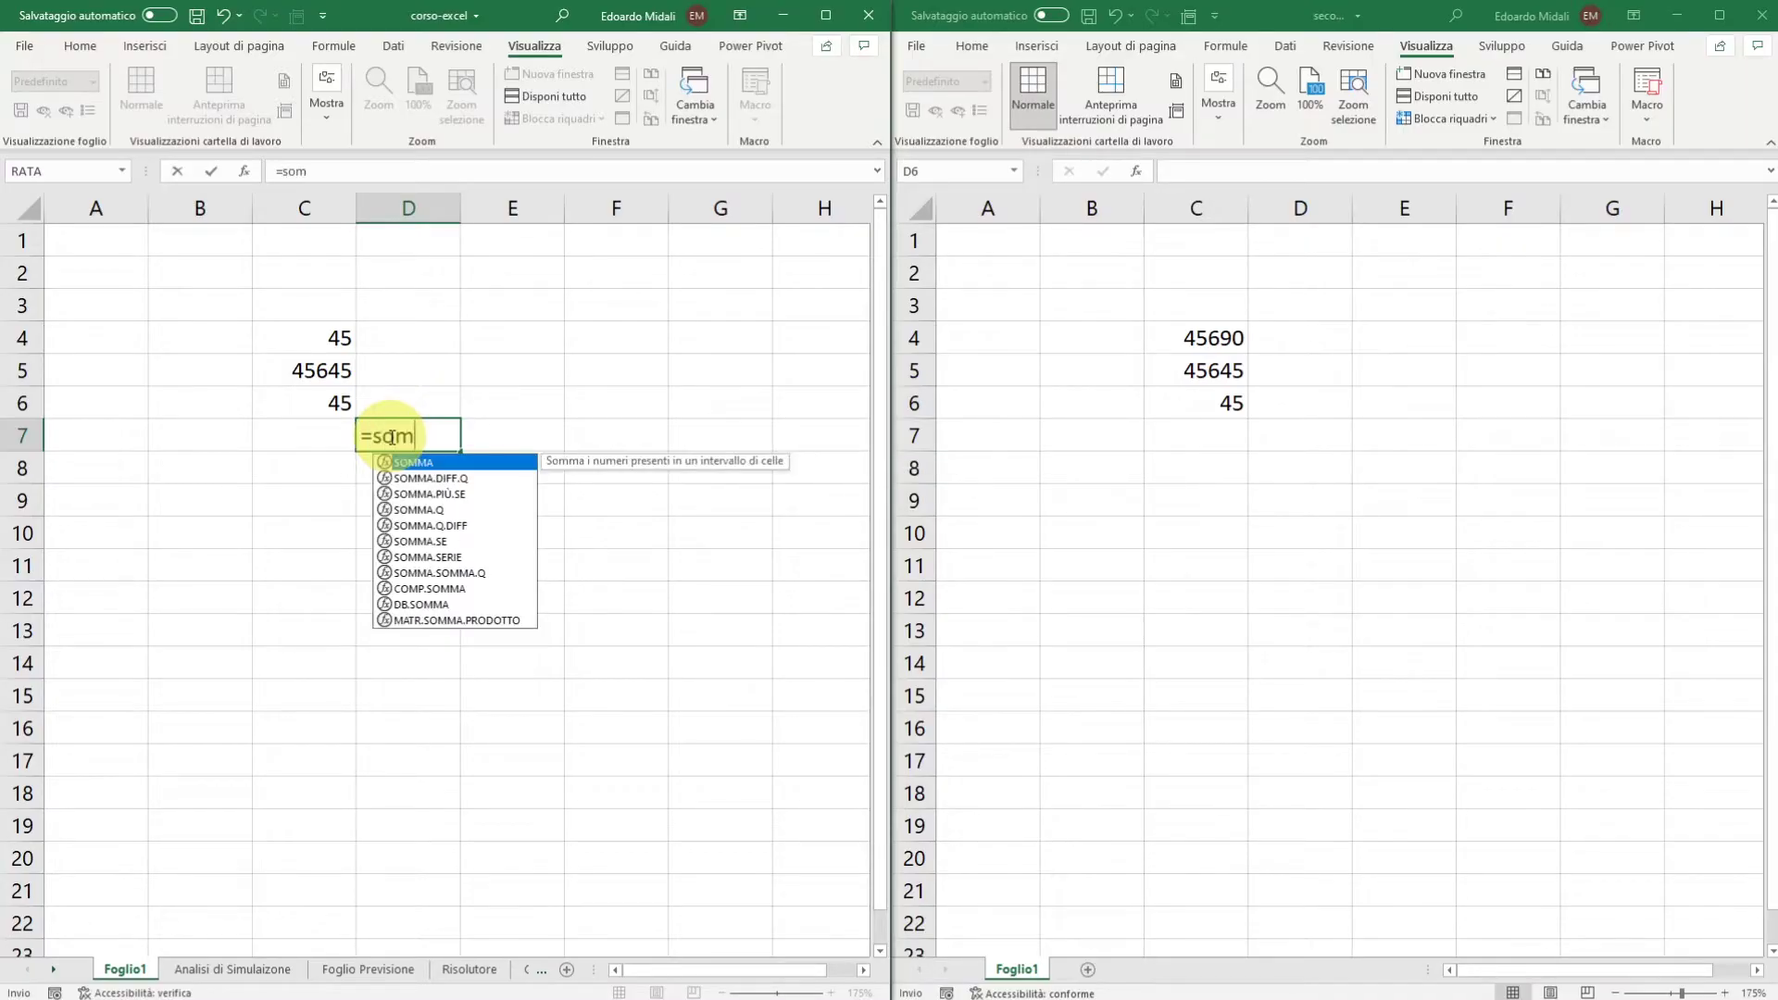
pyautogui.write('ed')
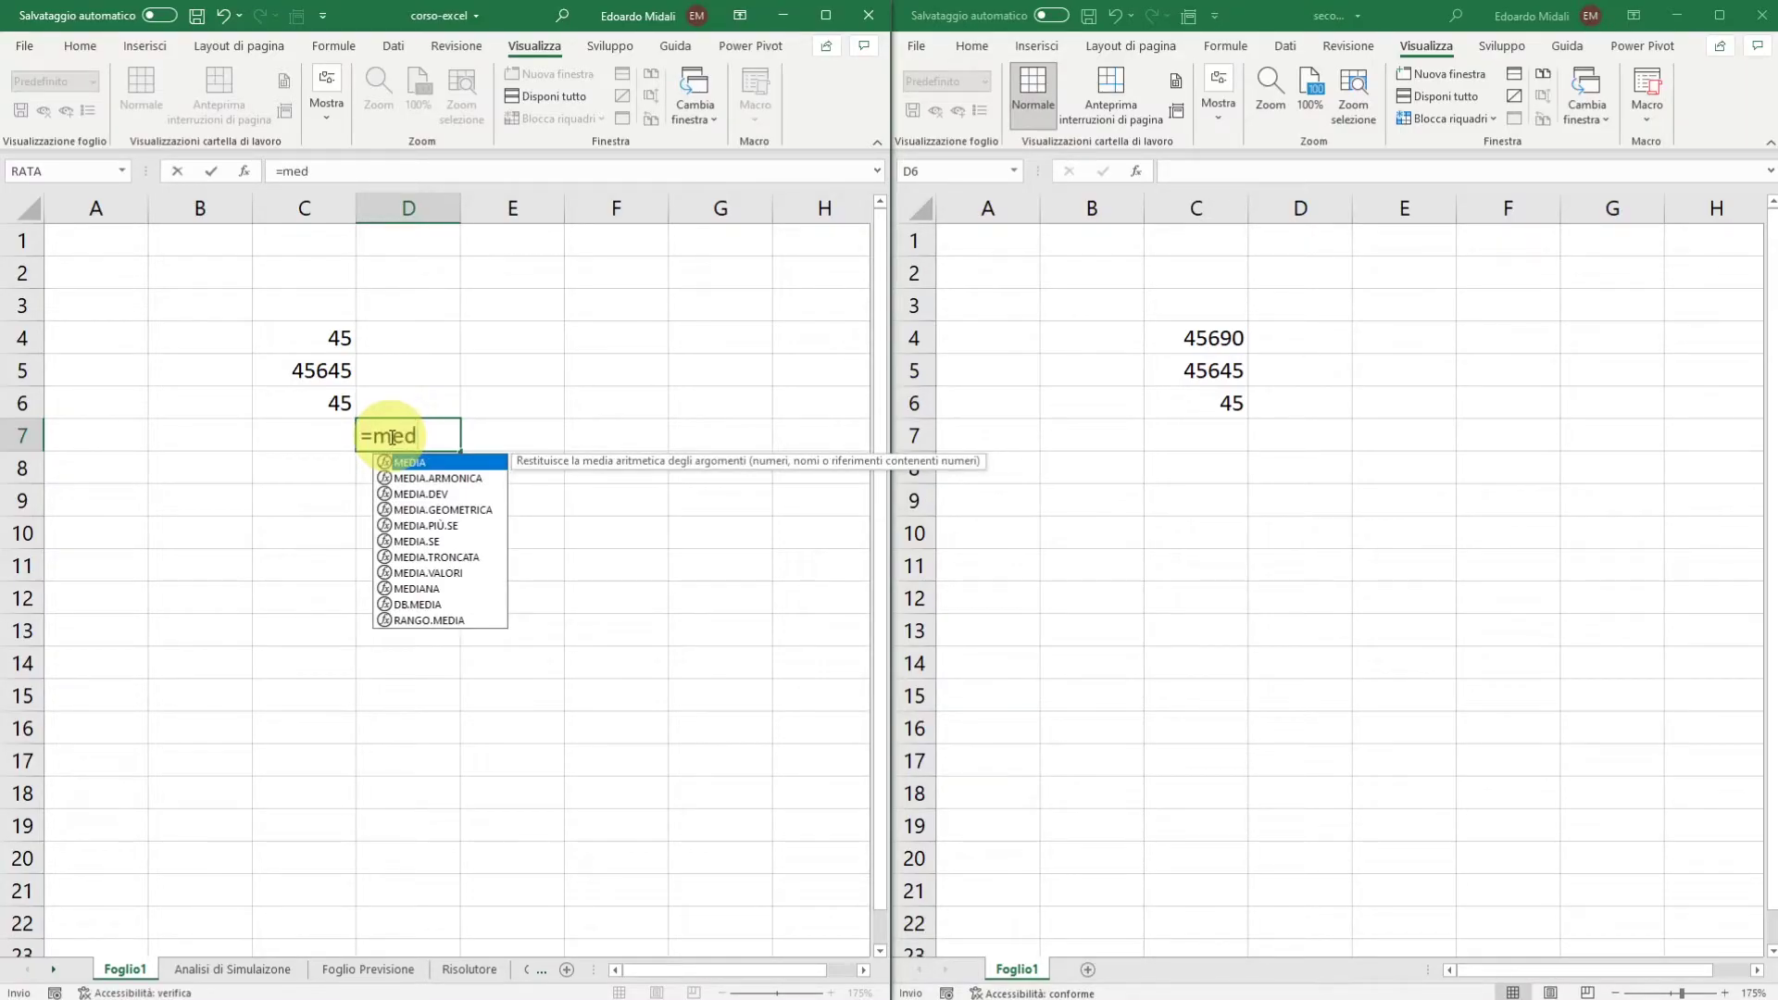
pyautogui.press('Tab')
pyautogui.click(333, 339)
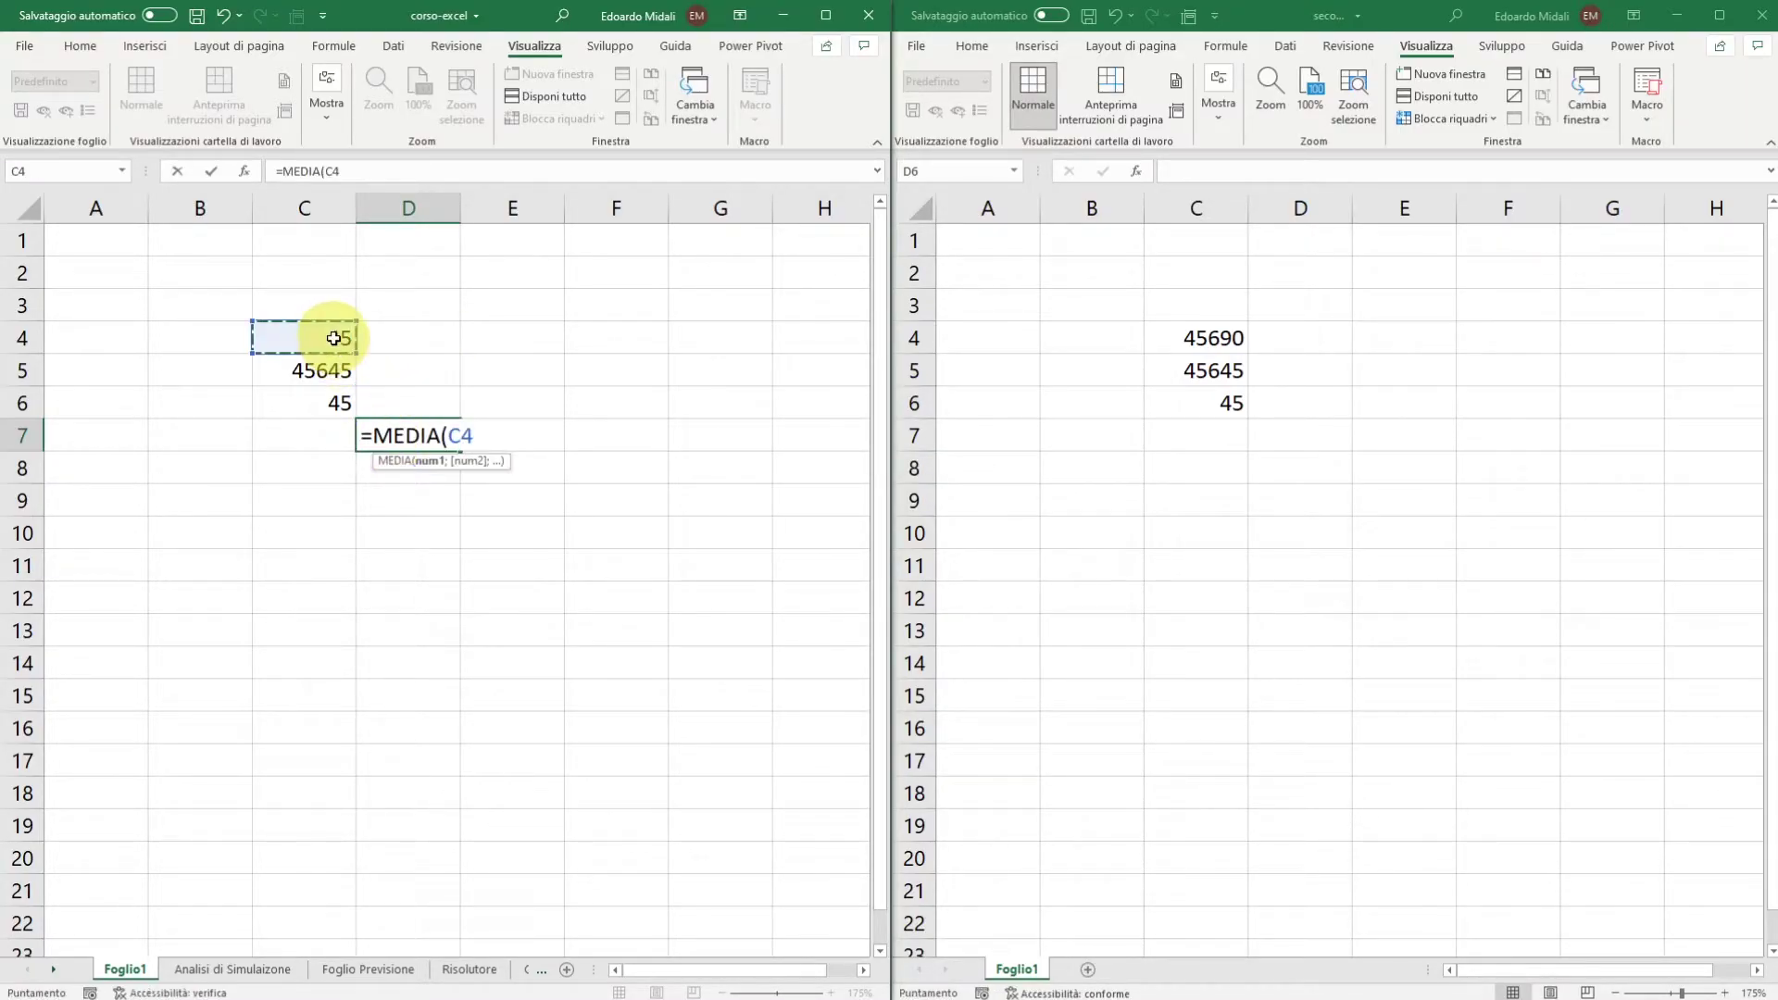
pyautogui.click(1227, 403)
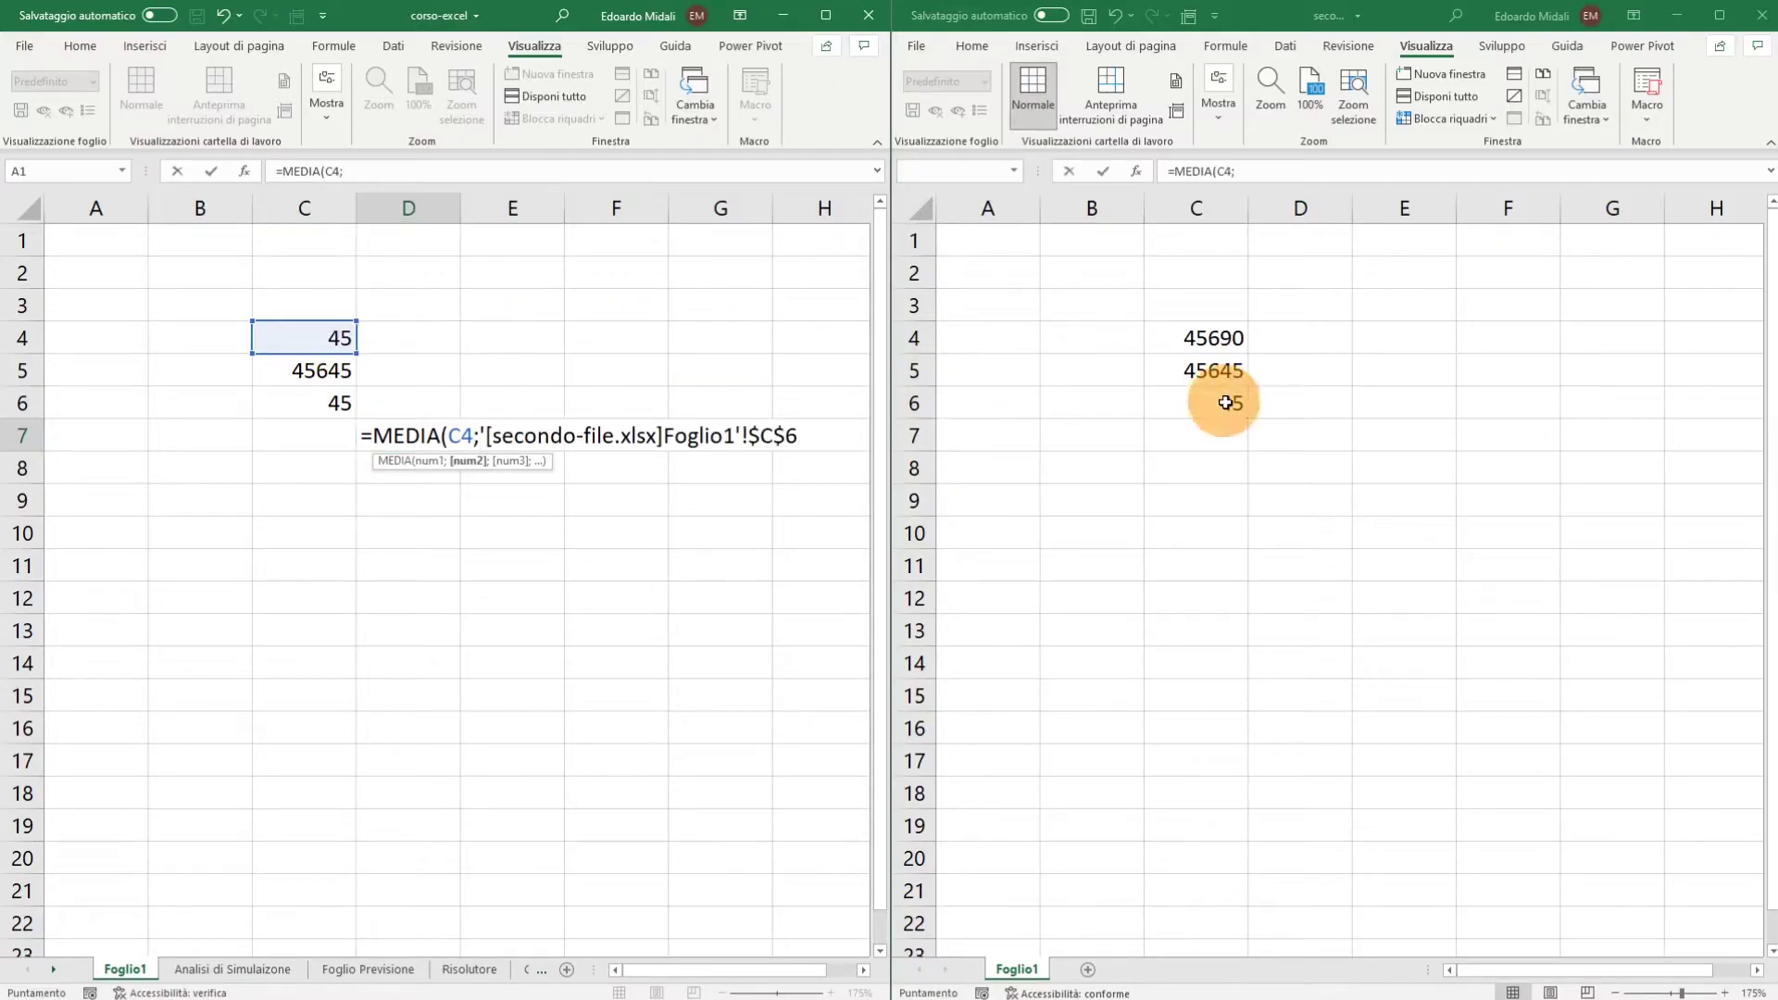
pyautogui.write(';')
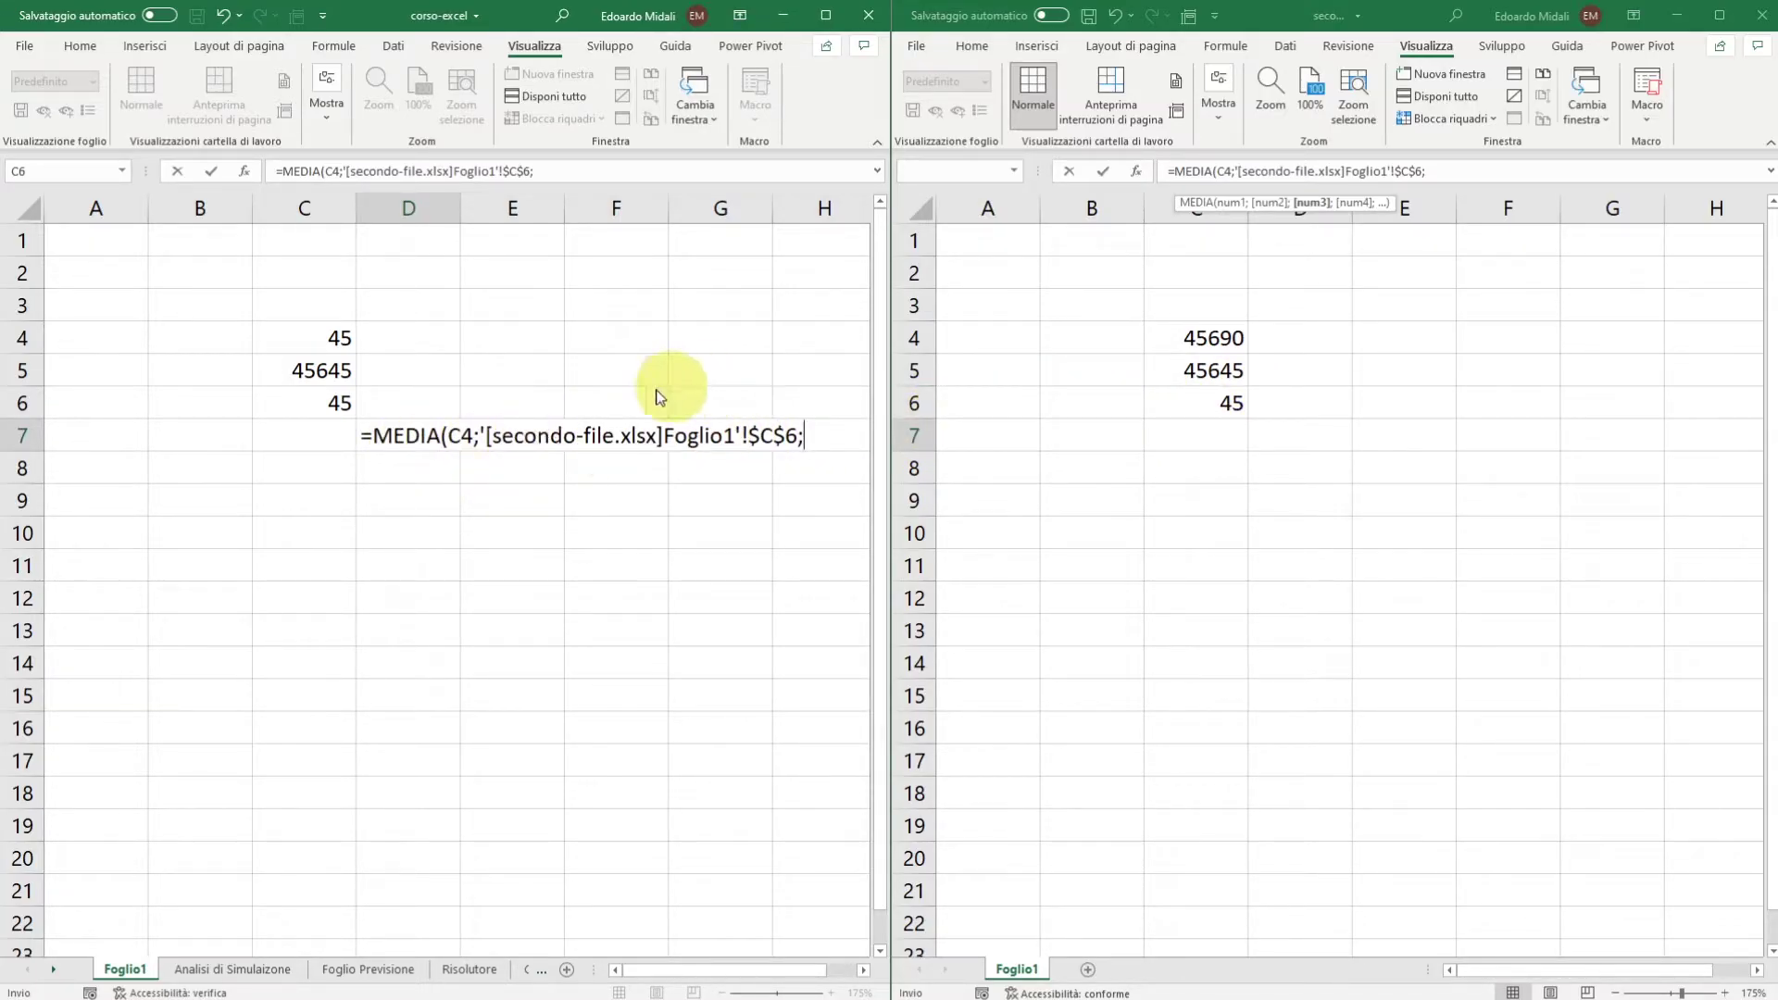
pyautogui.click(1220, 339)
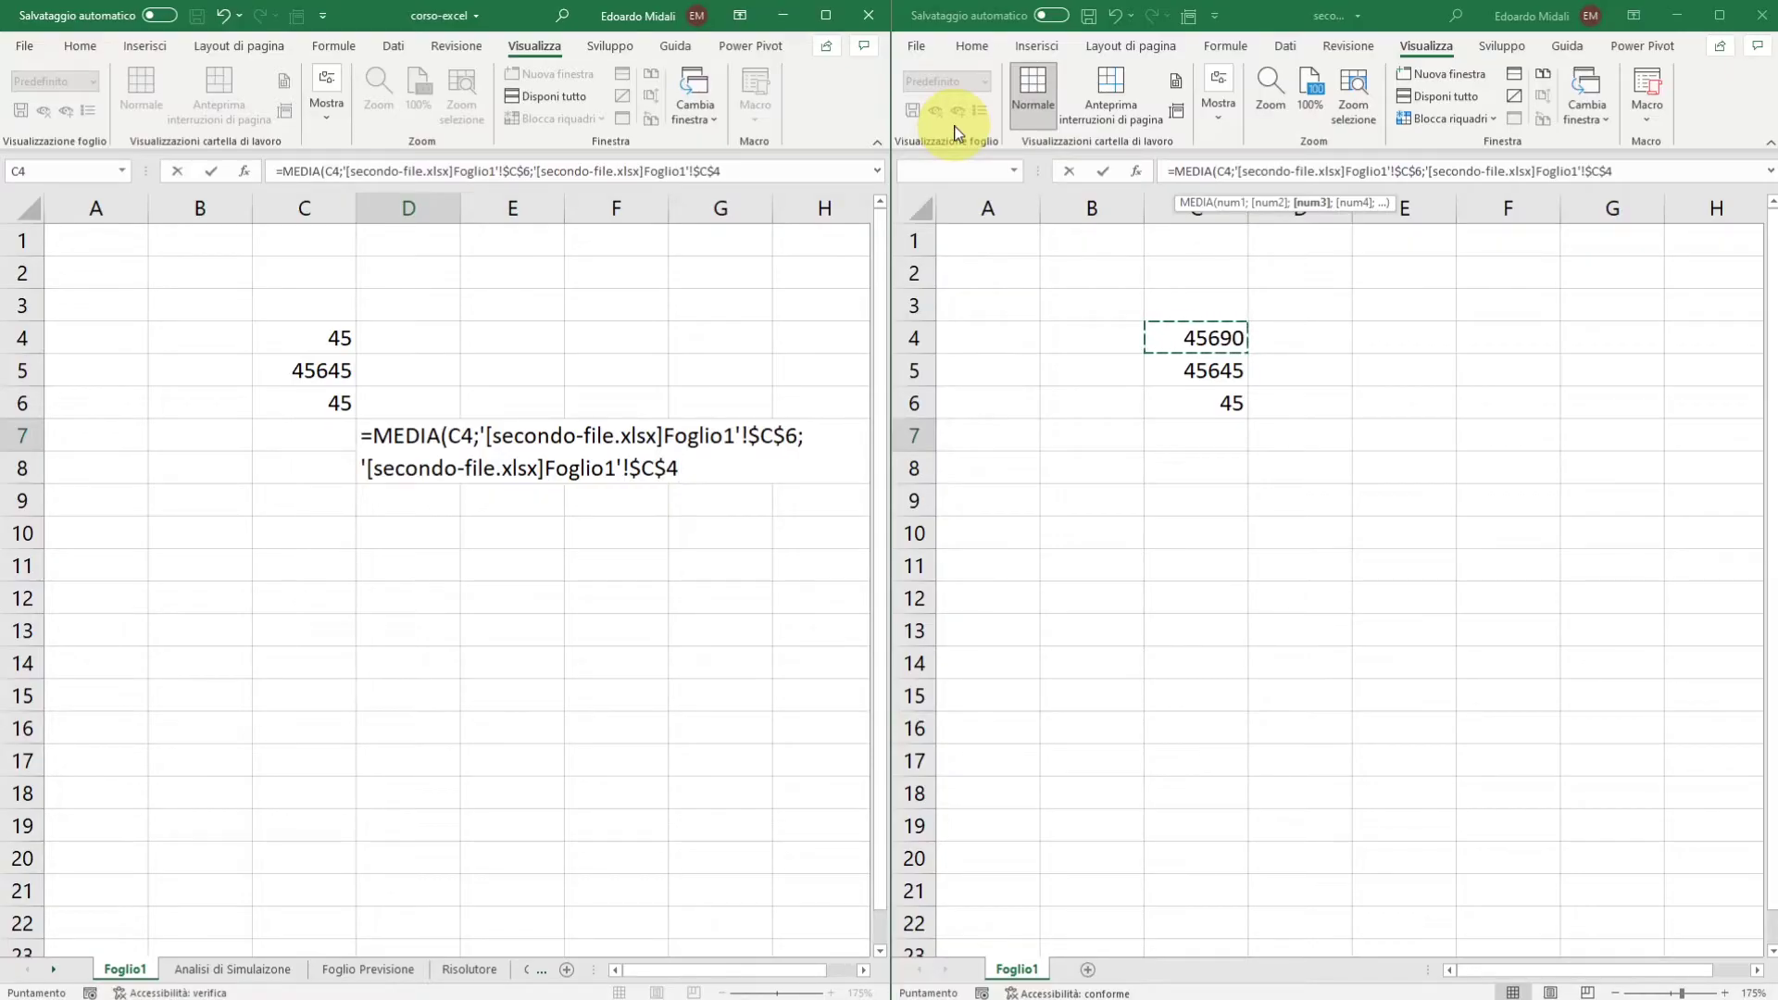
pyautogui.press('Return')
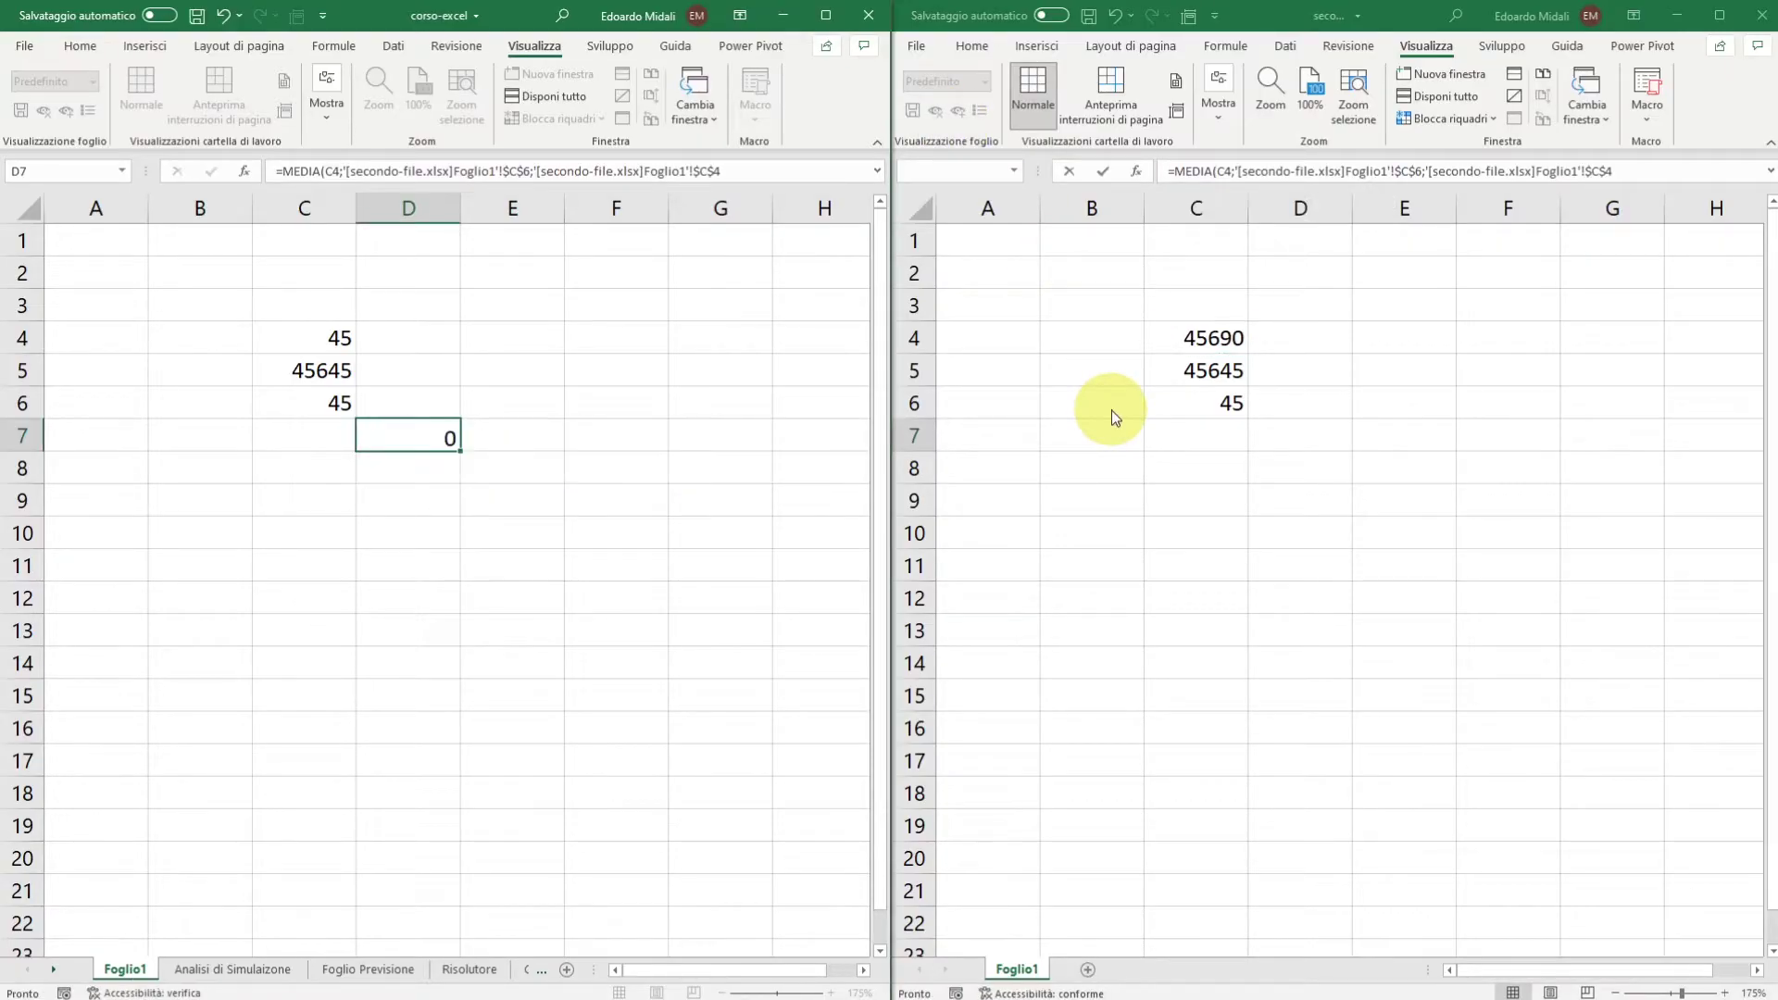
pyautogui.click(431, 434)
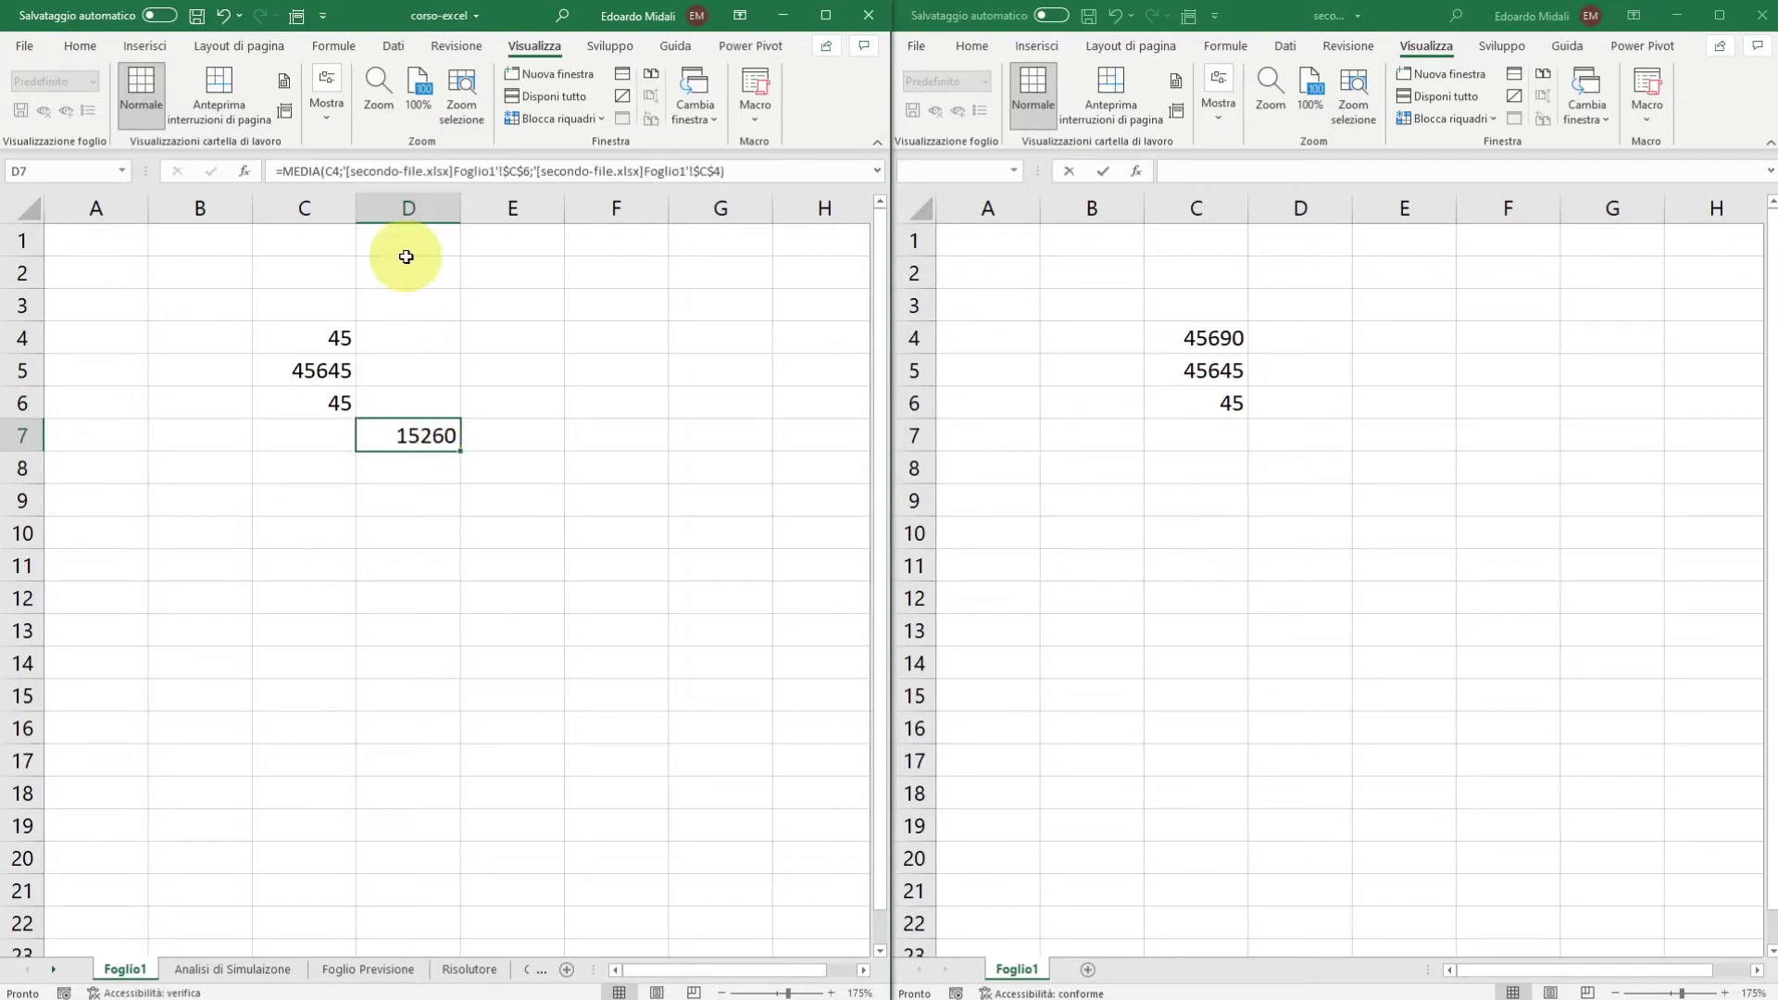
# Review the two secondo-file references in D7's formula and leave it unchanged.
pyautogui.doubleClick(430, 435)
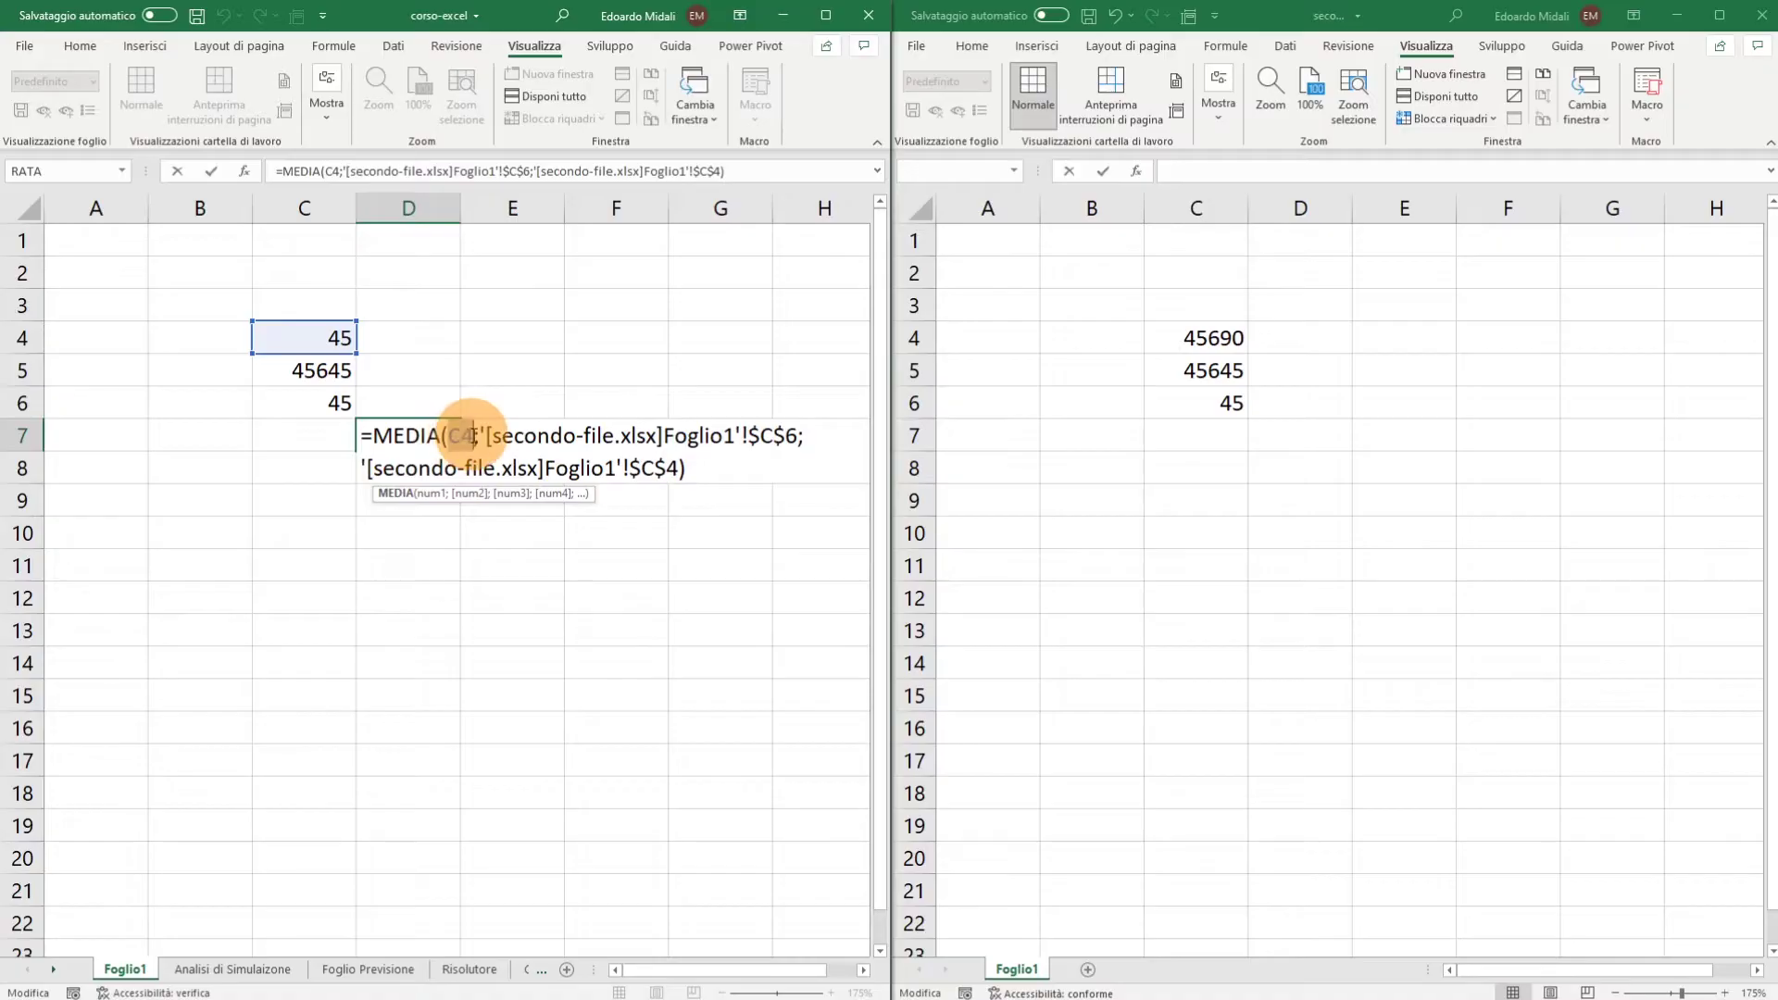
pyautogui.click(536, 435)
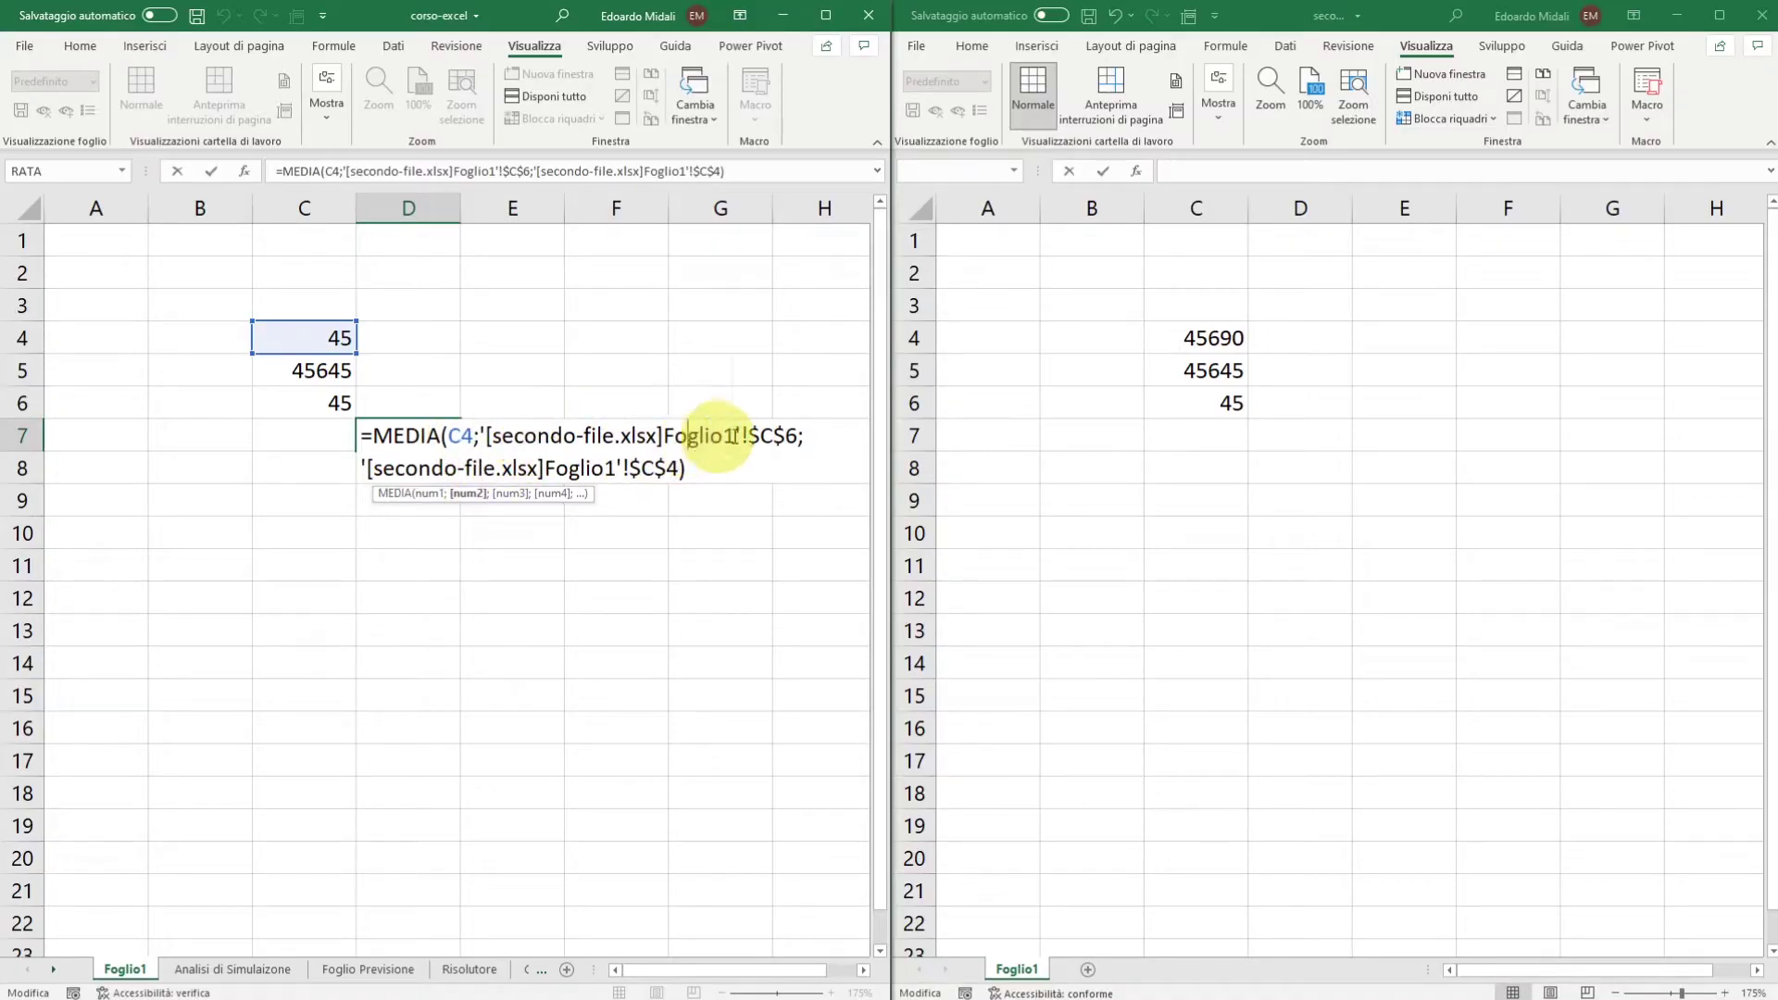
pyautogui.moveTo(798, 435); pyautogui.dragTo(515, 434)
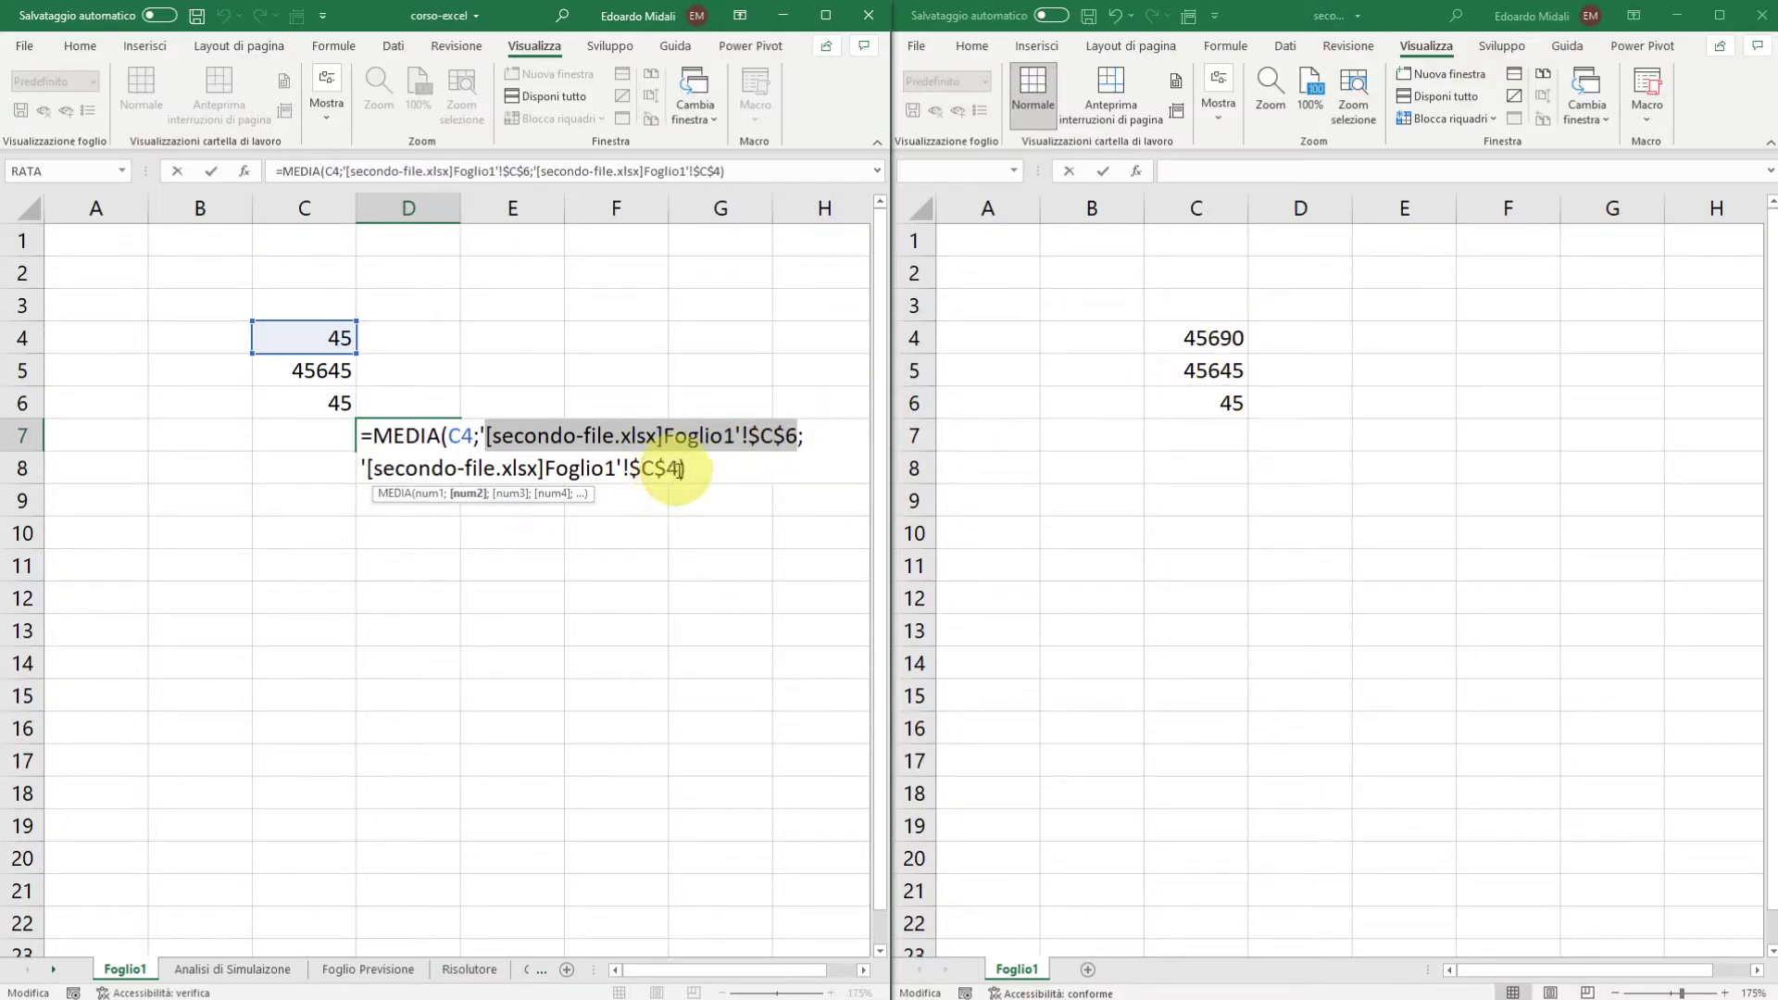
pyautogui.moveTo(681, 470); pyautogui.dragTo(361, 470)
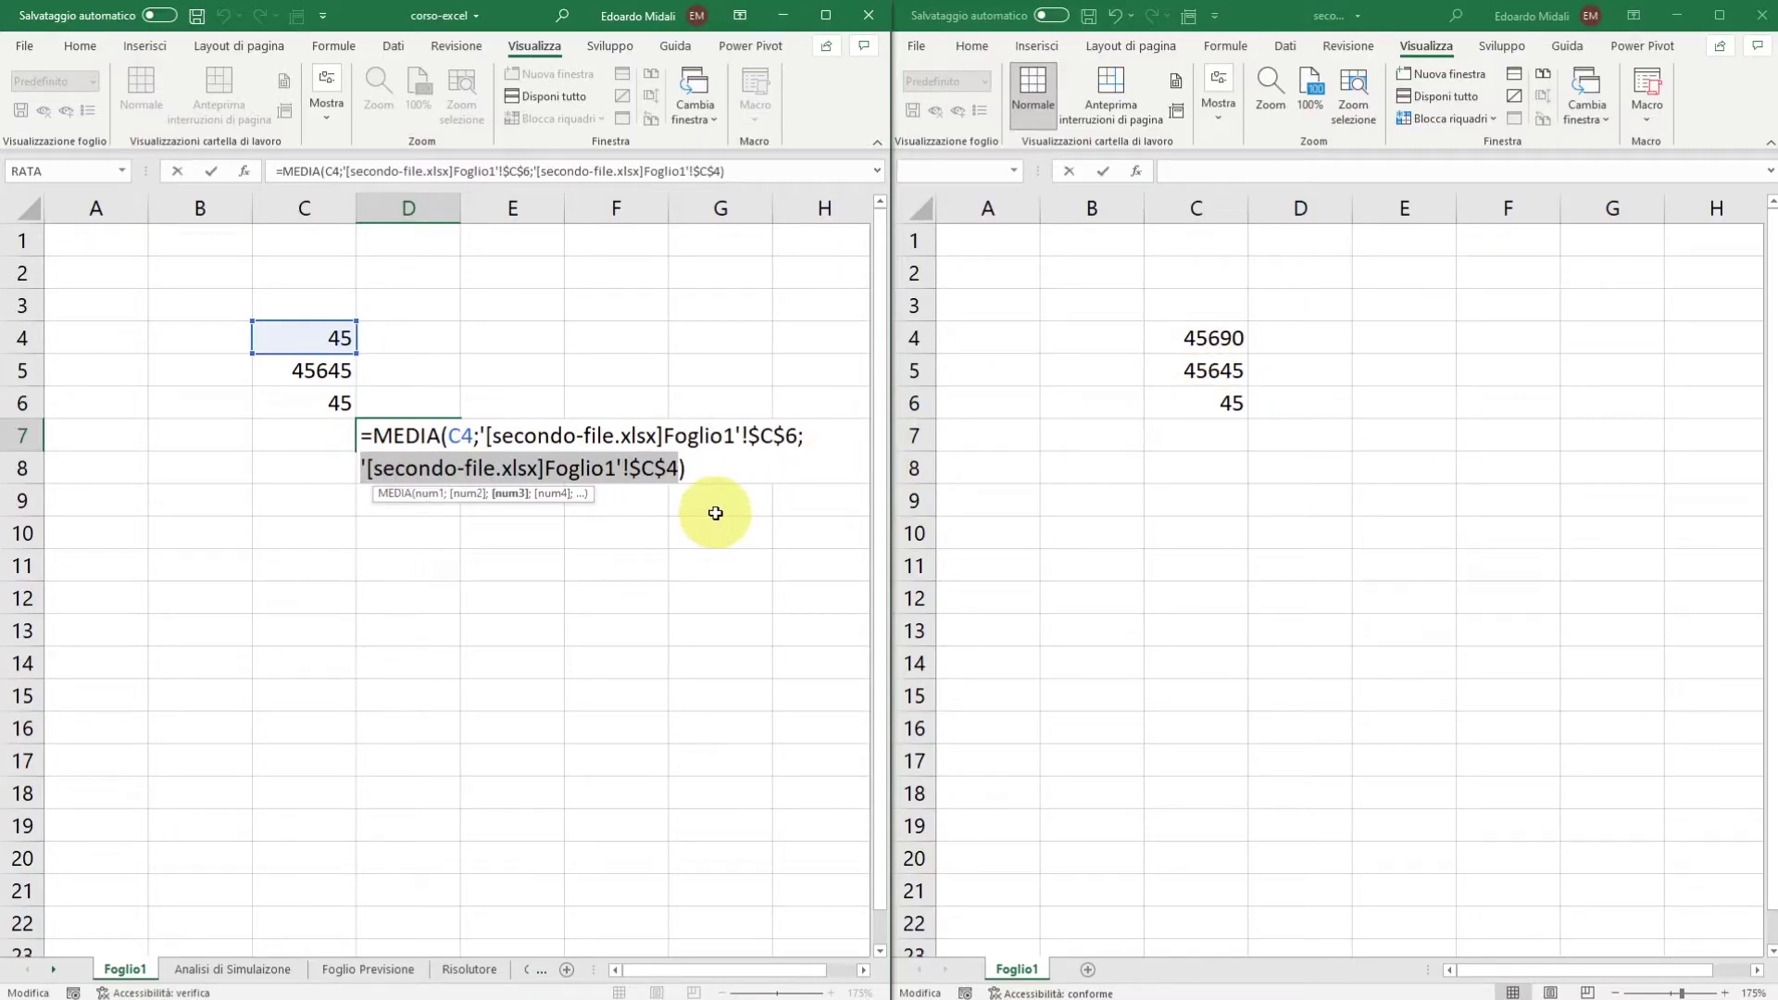
pyautogui.press('Return')
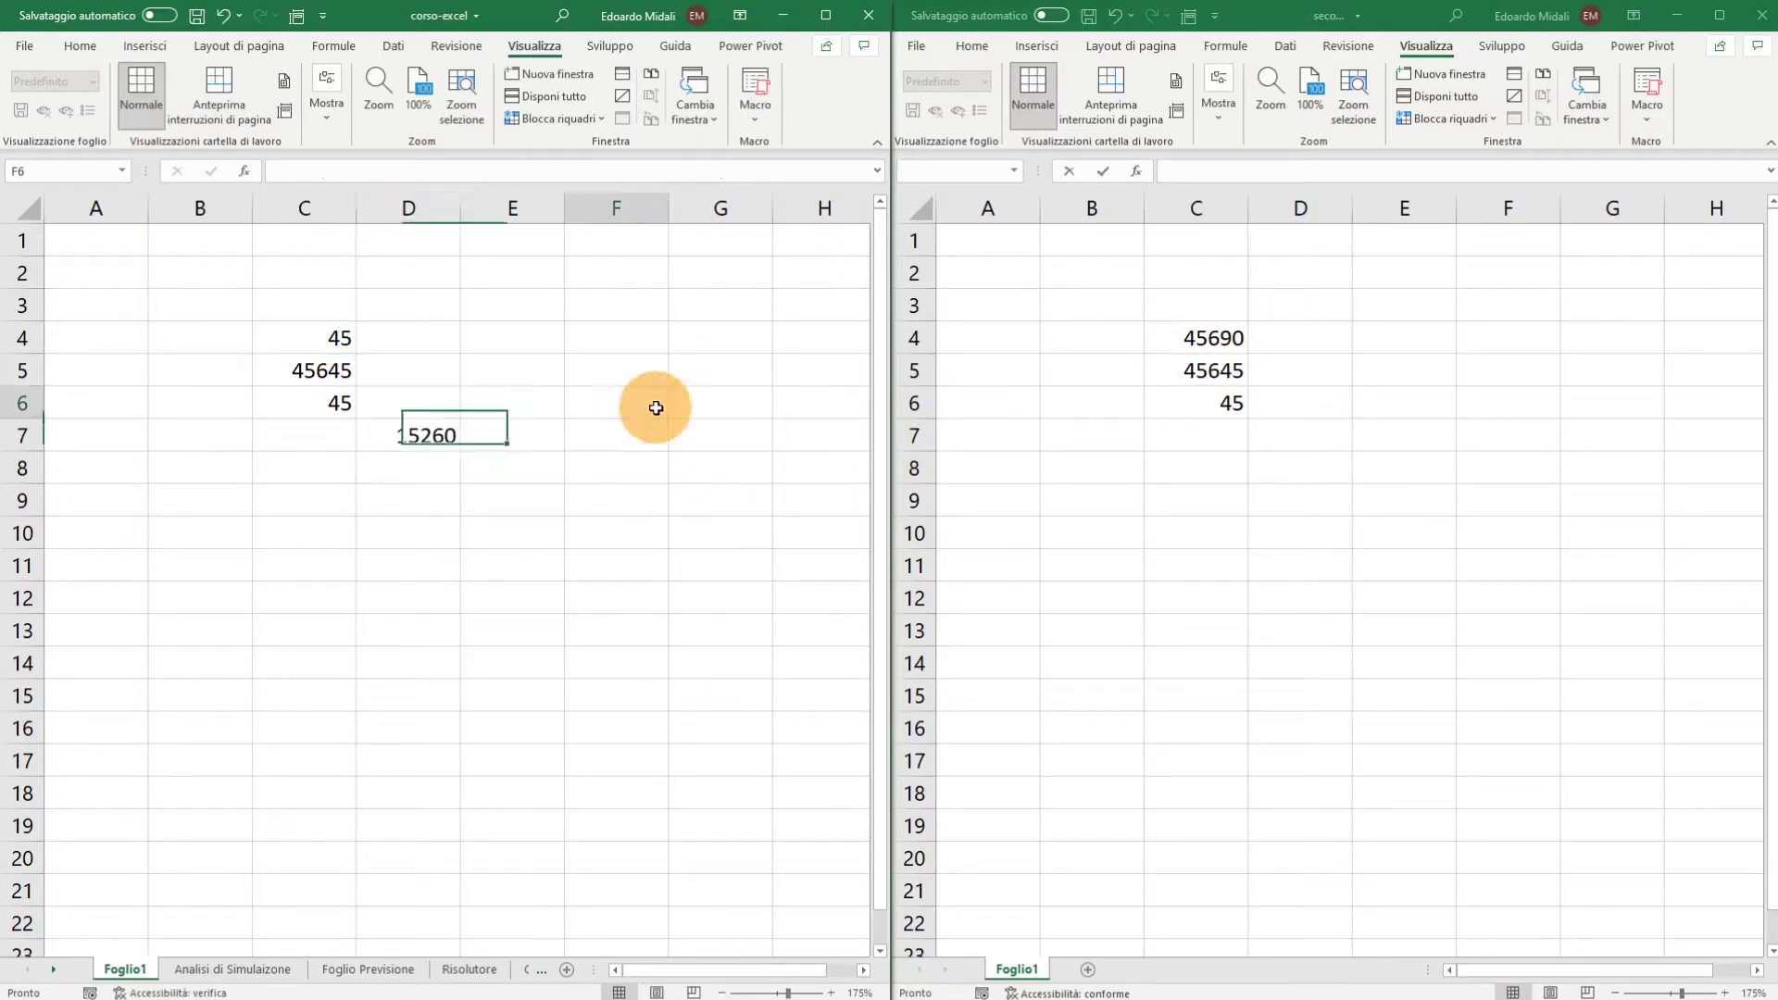
pyautogui.click(655, 405)
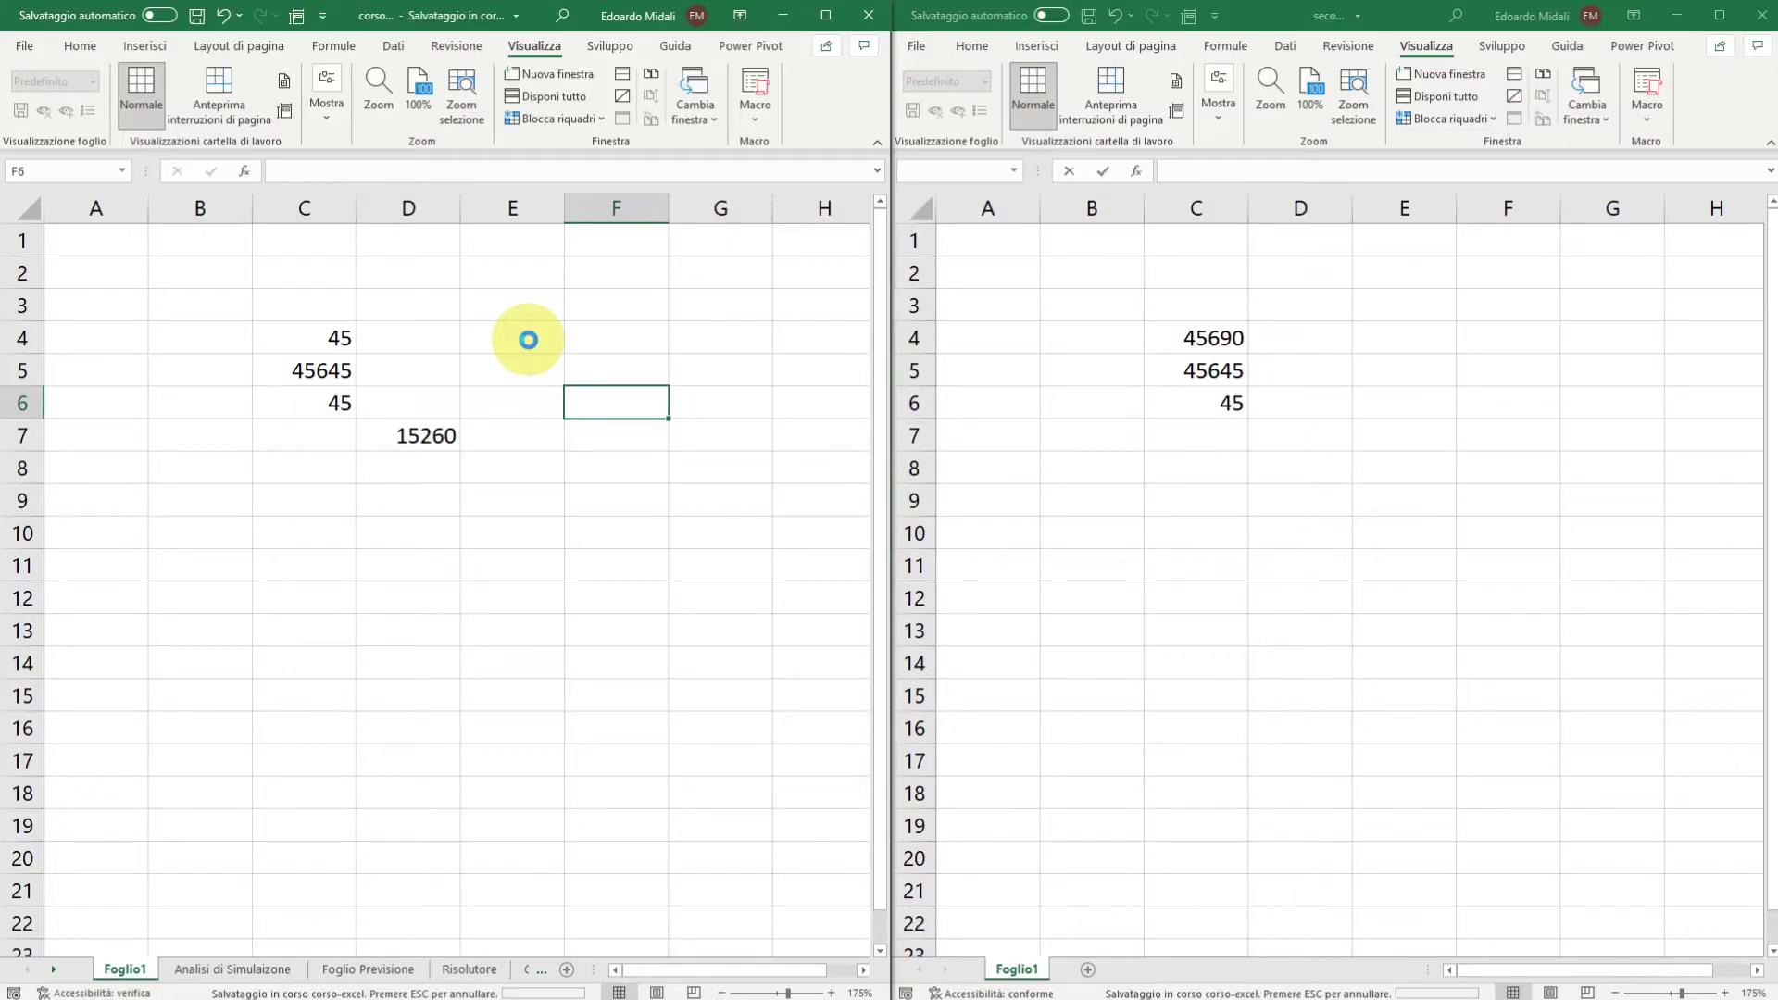
# Close secondo-file and corso-excel, then reopen corso-excel from the recent workbooks list.
pyautogui.click(1300, 405)
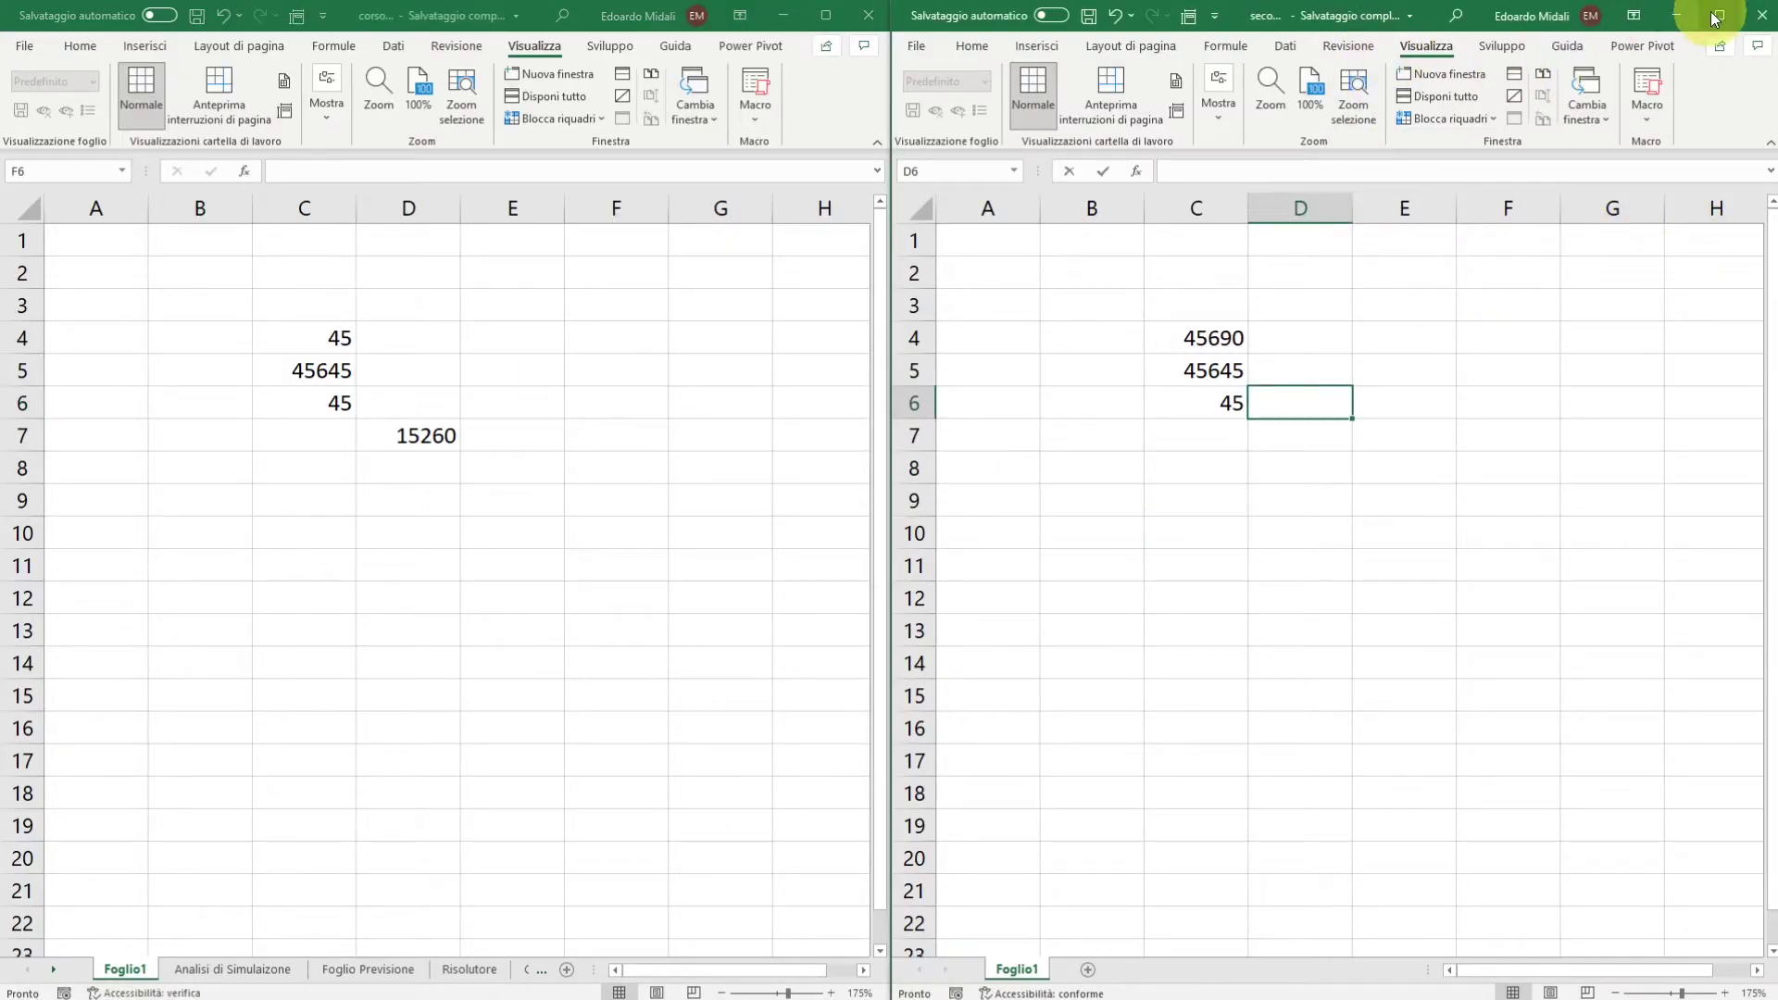
pyautogui.click(1763, 15)
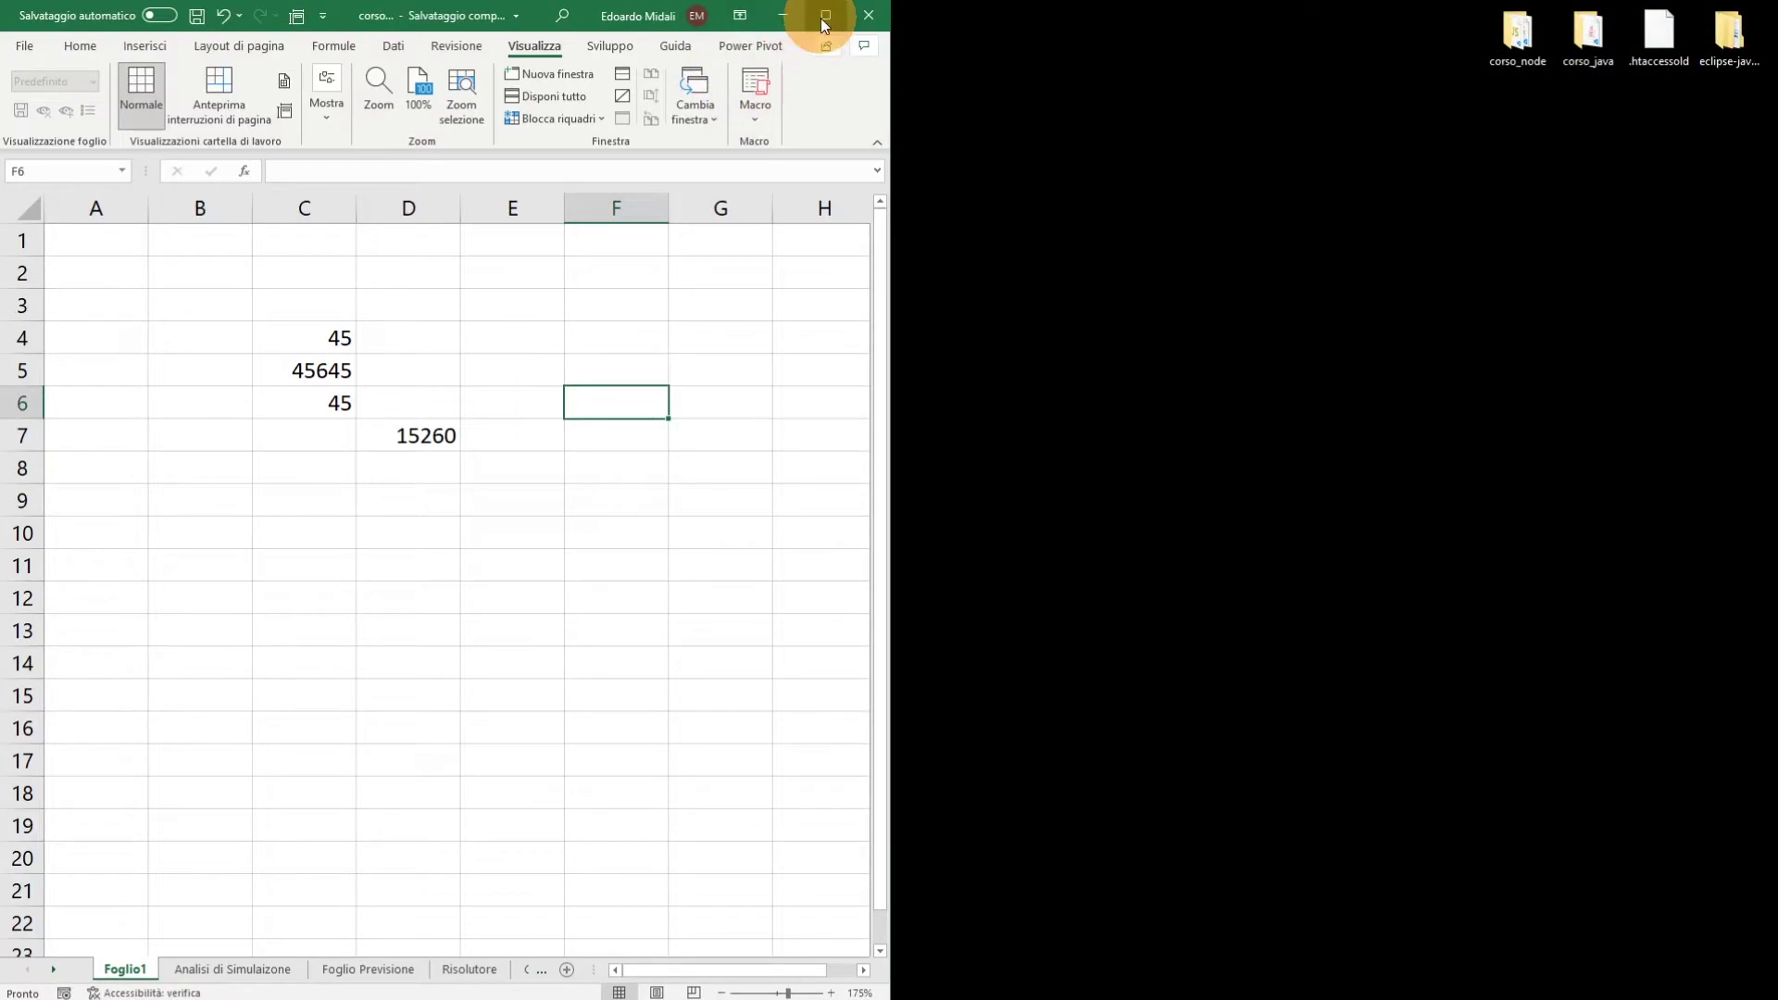
pyautogui.click(821, 19)
pyautogui.click(1762, 17)
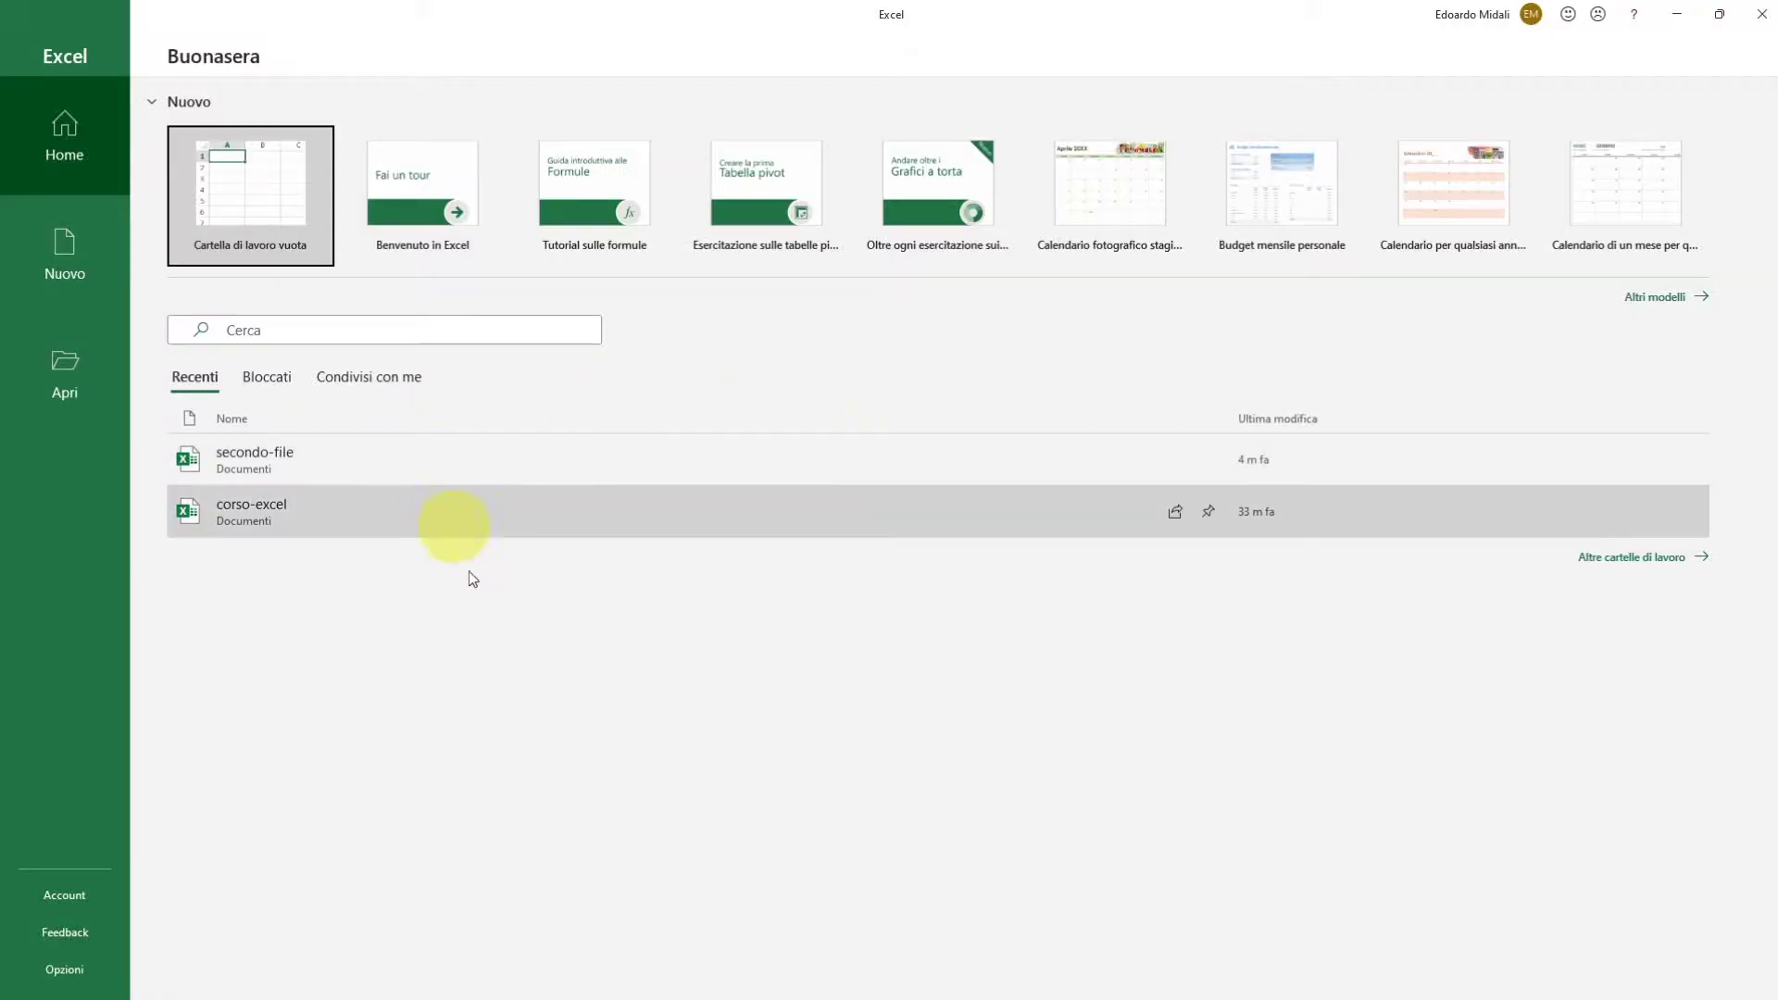
pyautogui.click(470, 526)
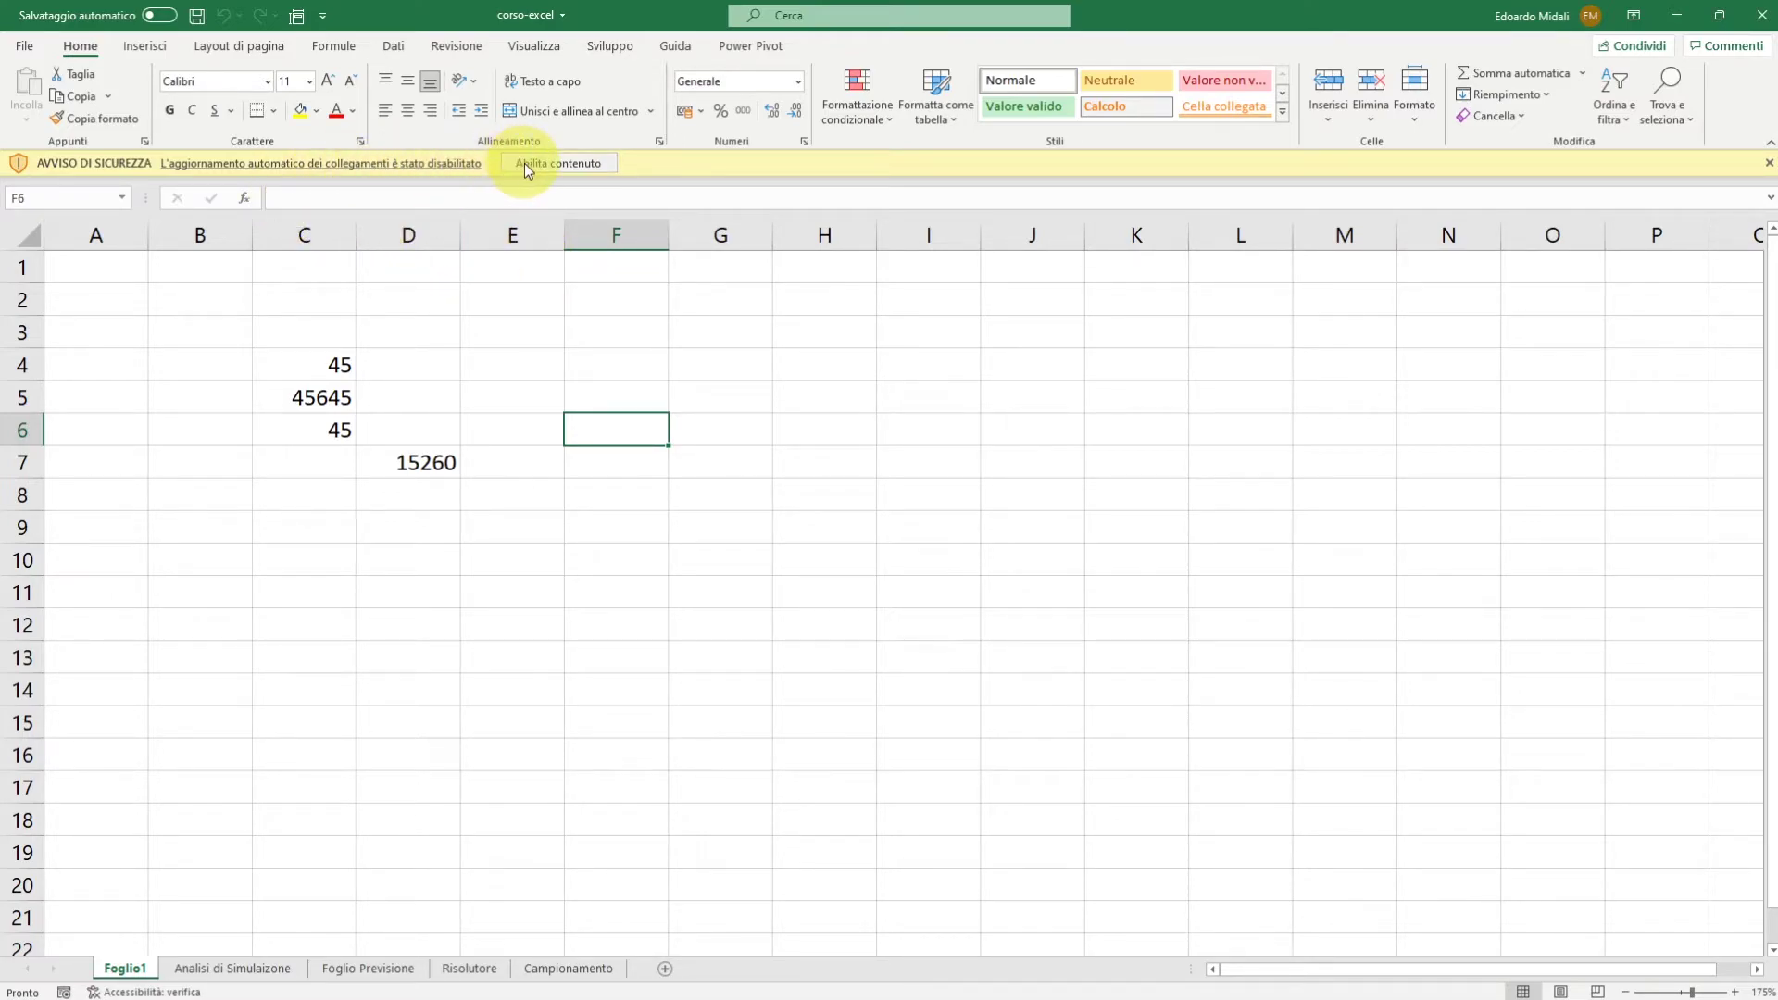
# Inspect D7's linked formula, still showing 15260, in the reopened corso-excel.
pyautogui.click(506, 371)
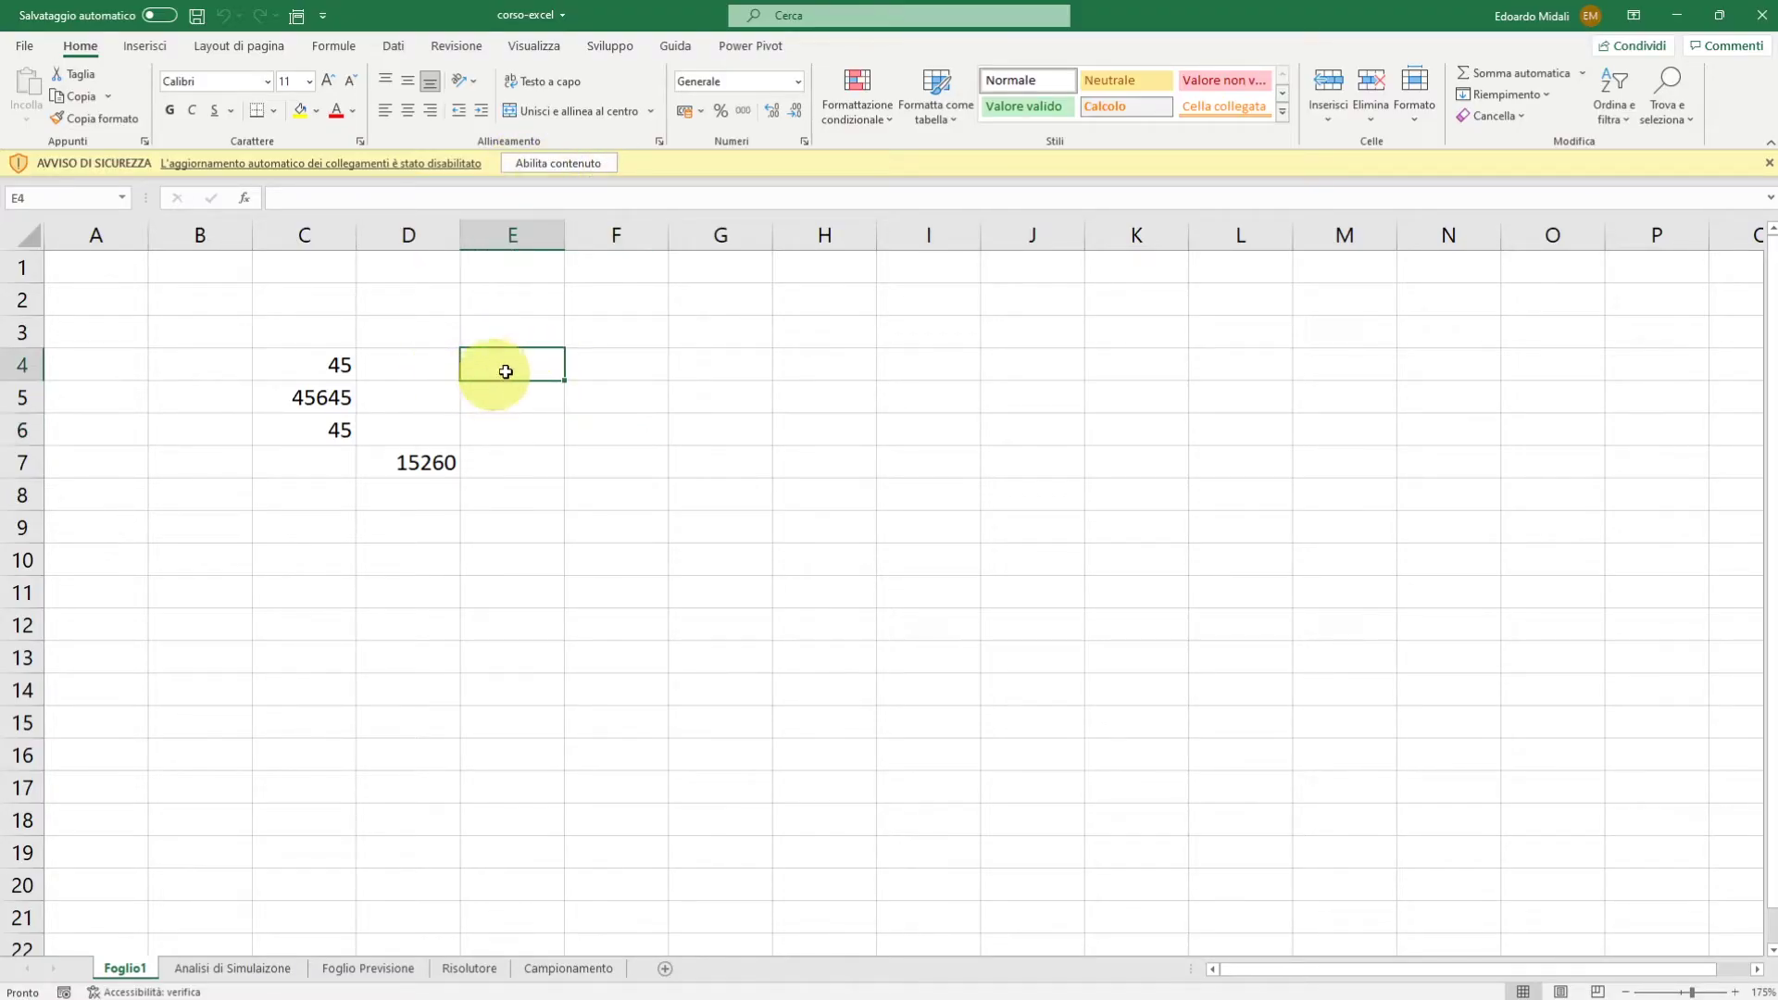
pyautogui.moveTo(514, 396); pyautogui.dragTo(830, 492)
pyautogui.click(422, 450)
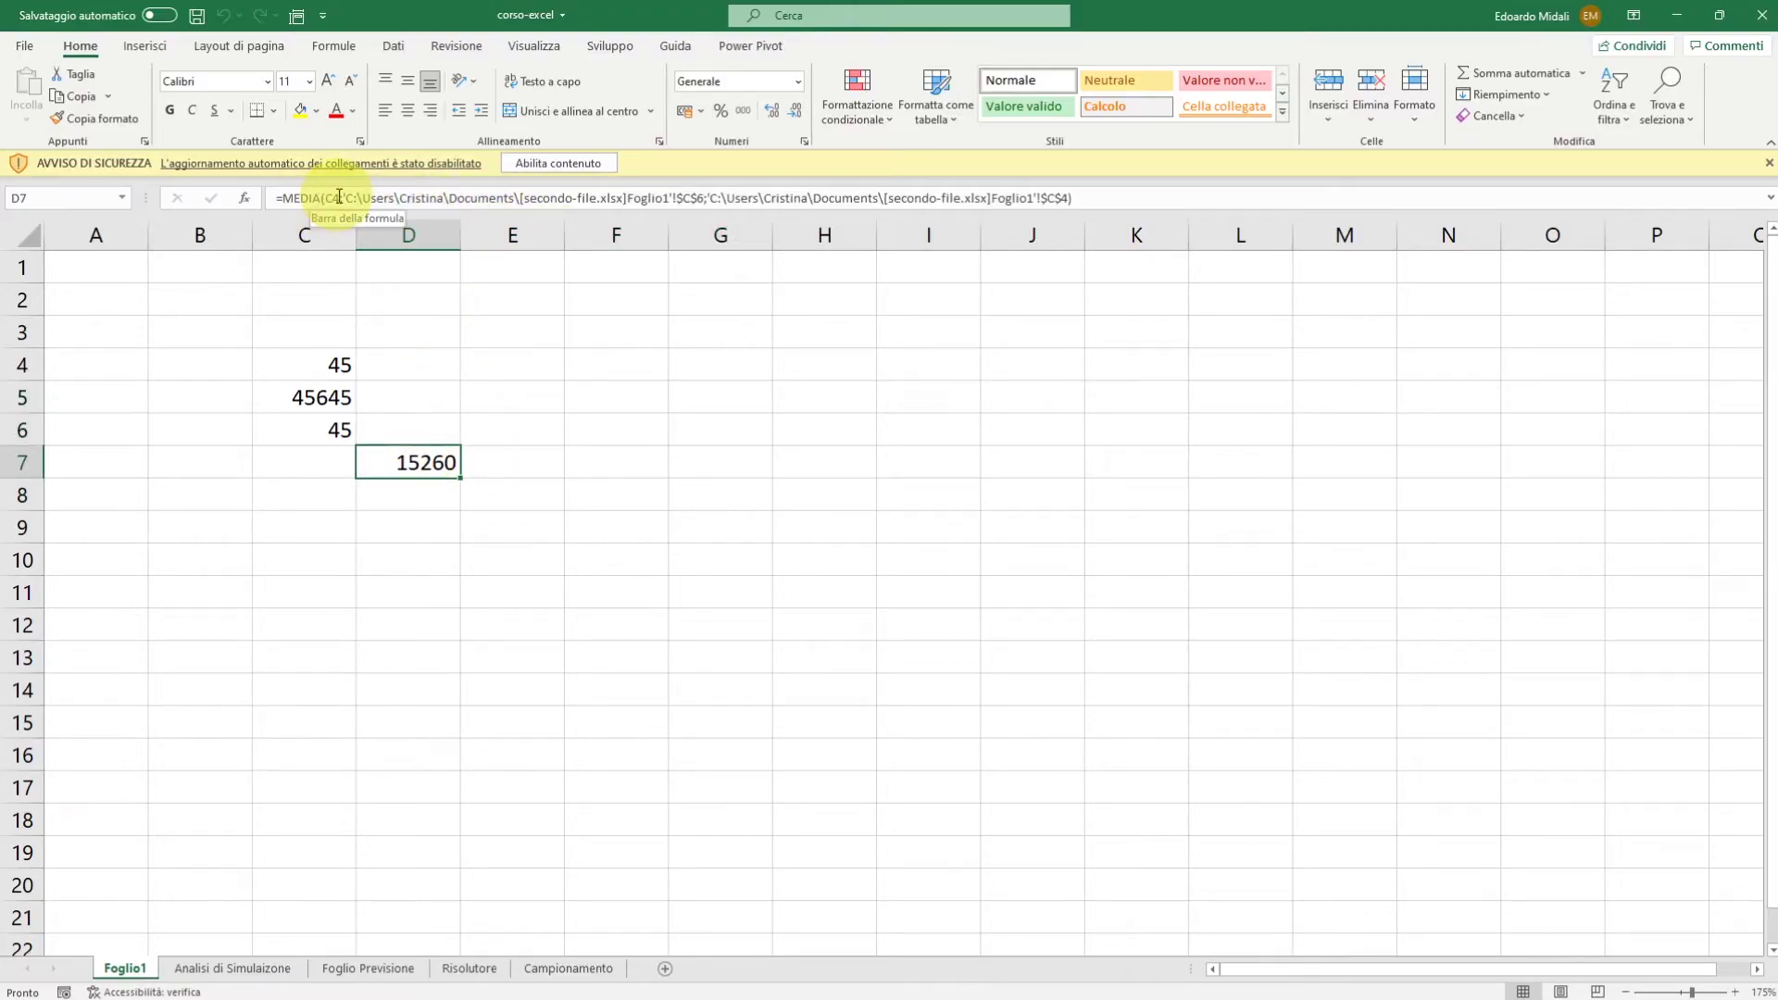
pyautogui.click(695, 424)
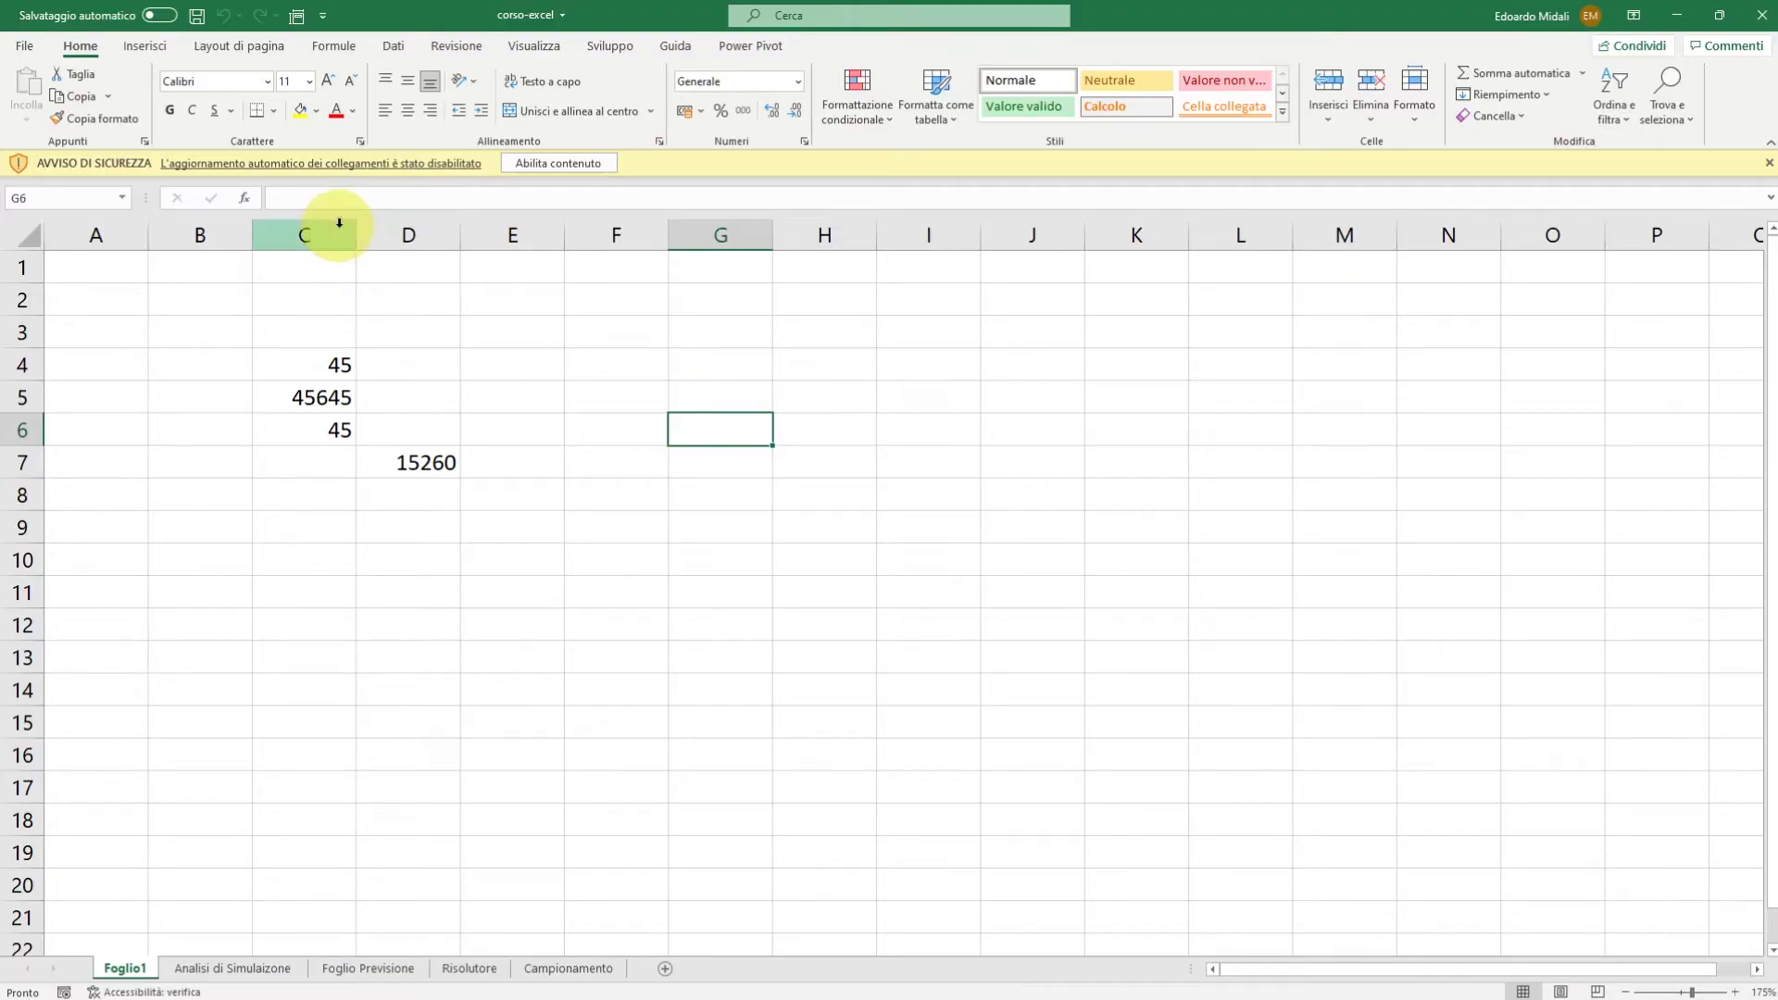
pyautogui.press('Left')
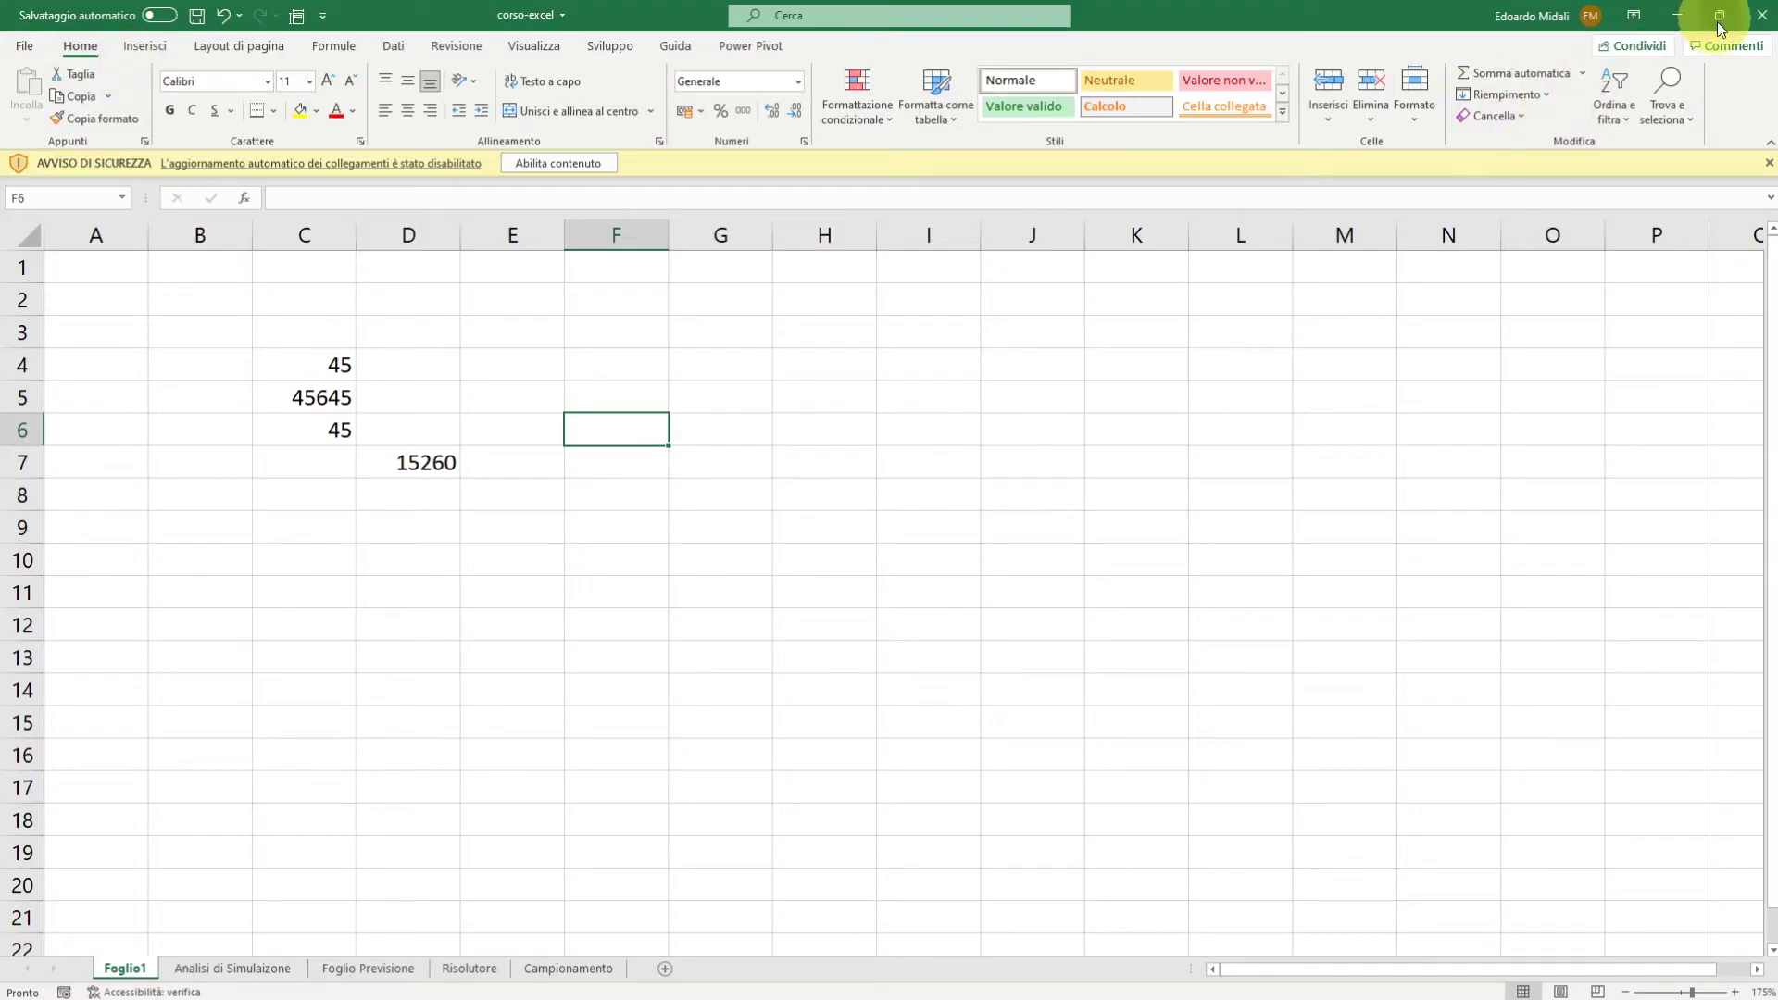
pyautogui.click(25, 46)
pyautogui.click(277, 512)
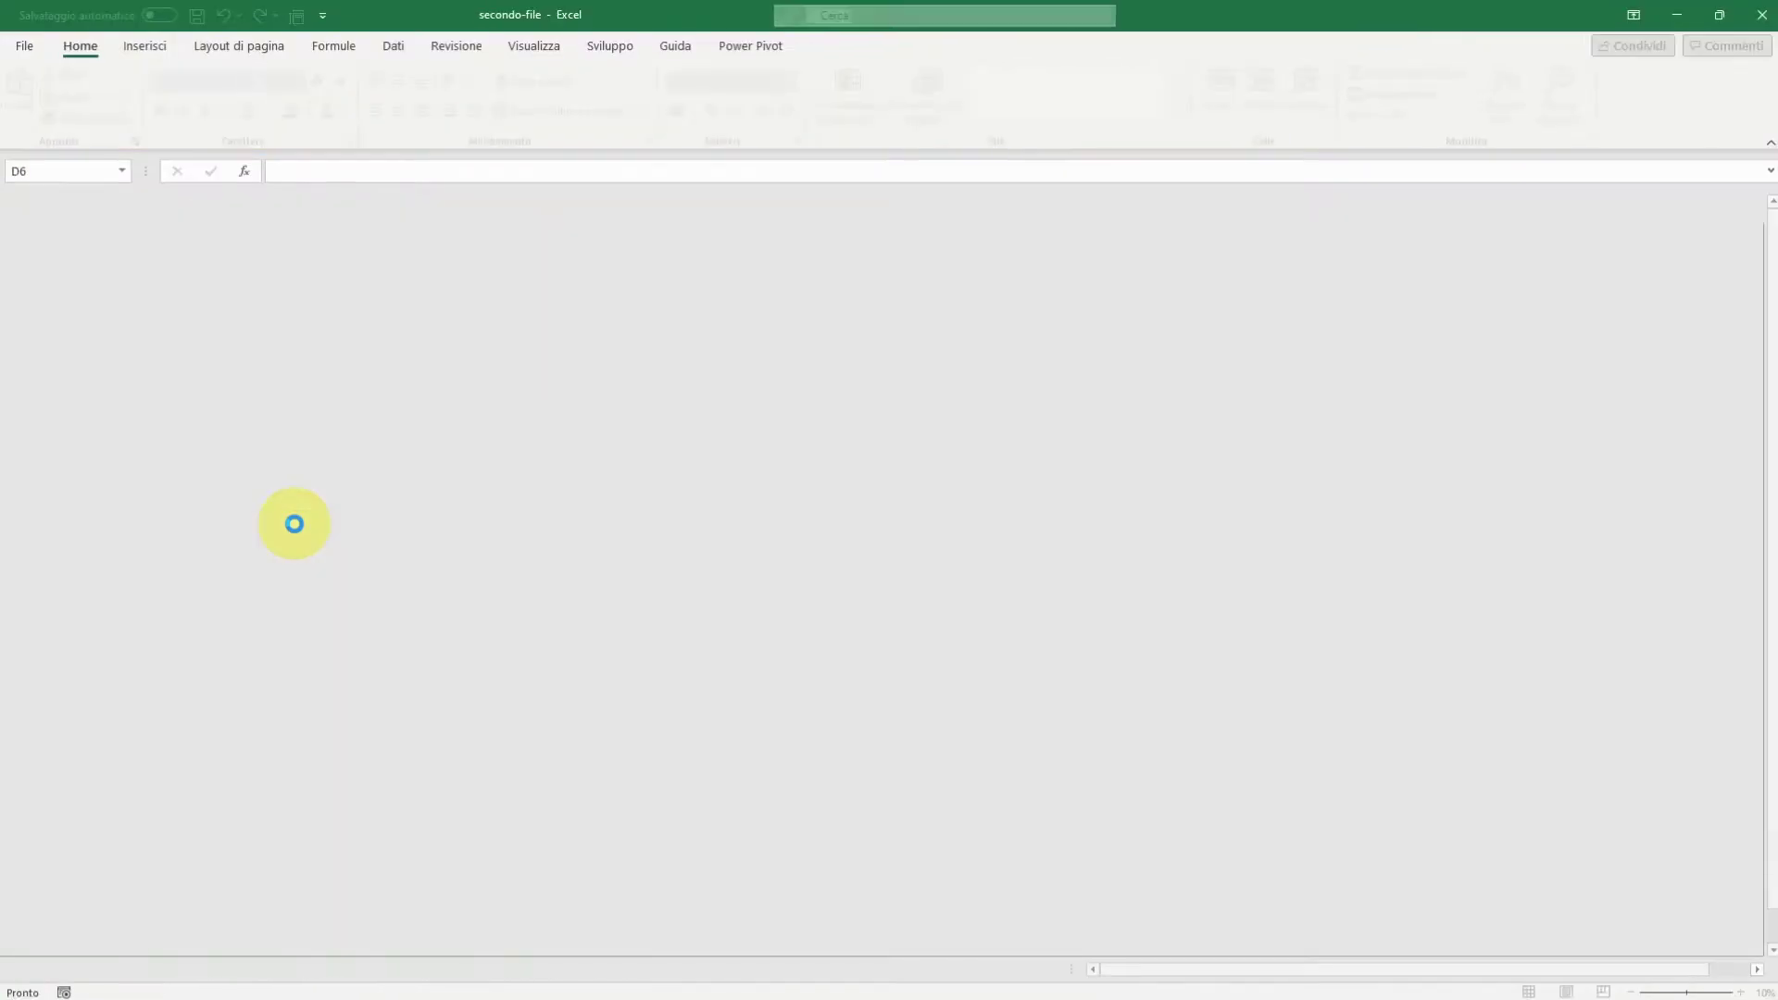
pyautogui.moveTo(1460, 14); pyautogui.dragTo(1348, 170)
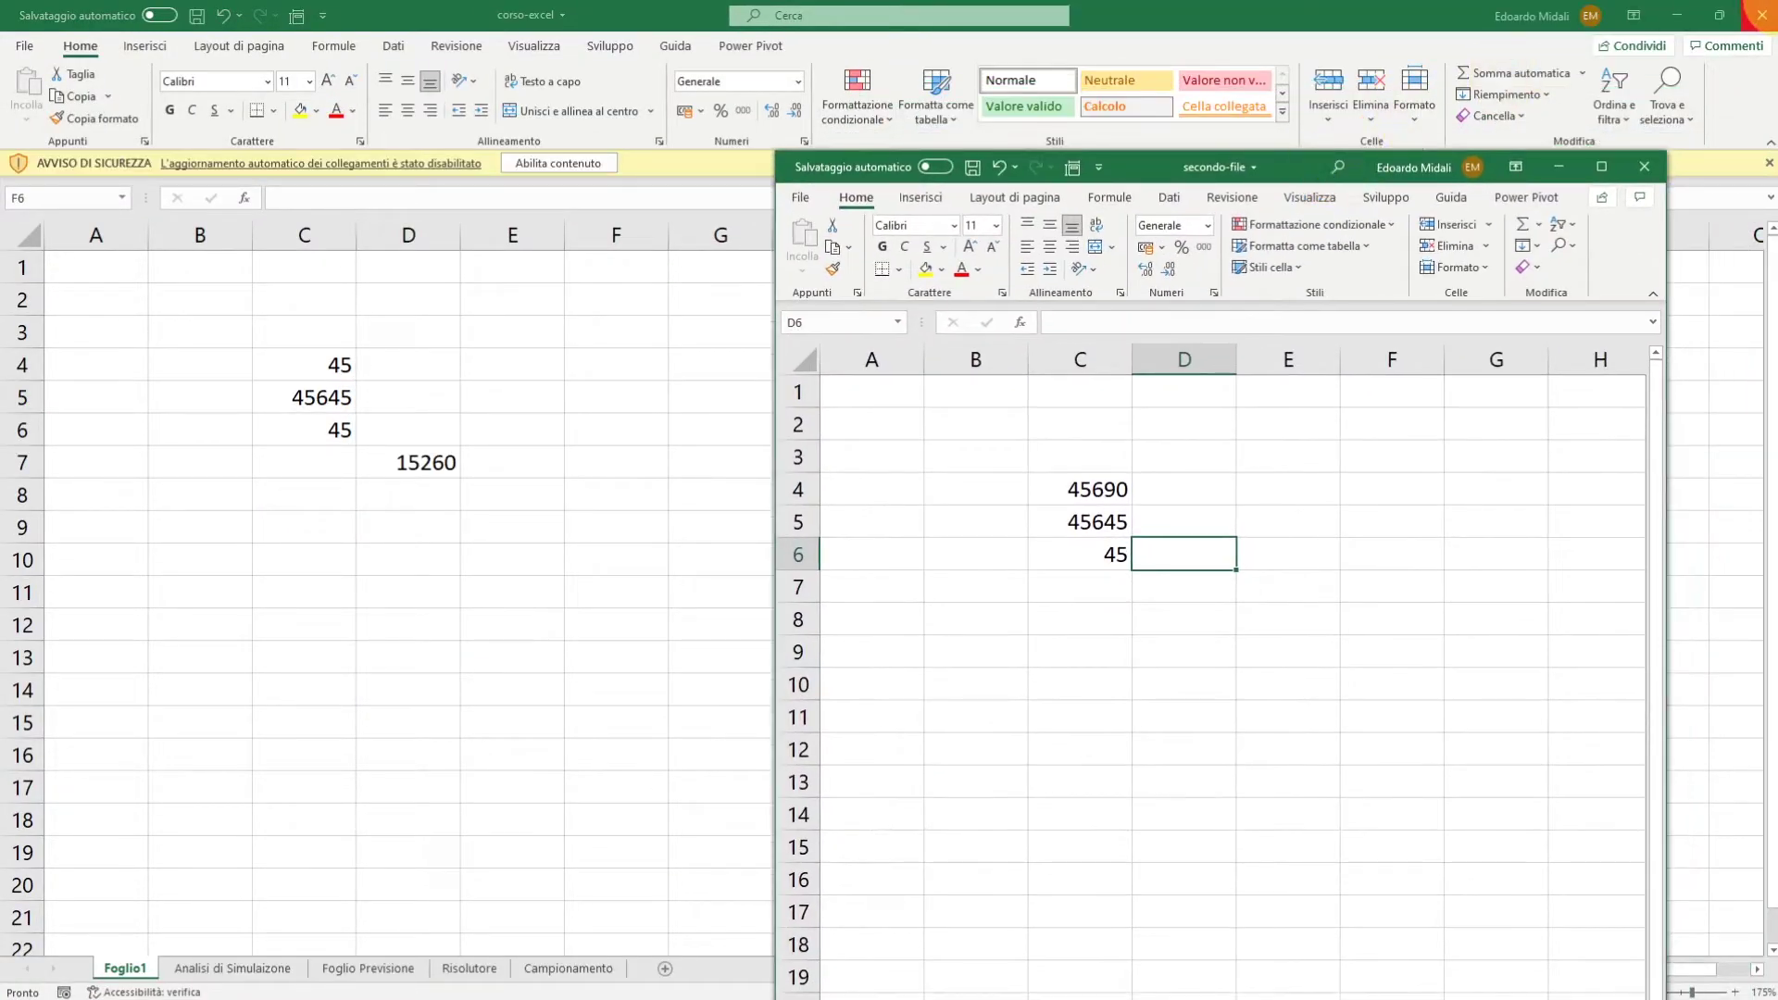
pyautogui.click(1761, 15)
pyautogui.click(892, 531)
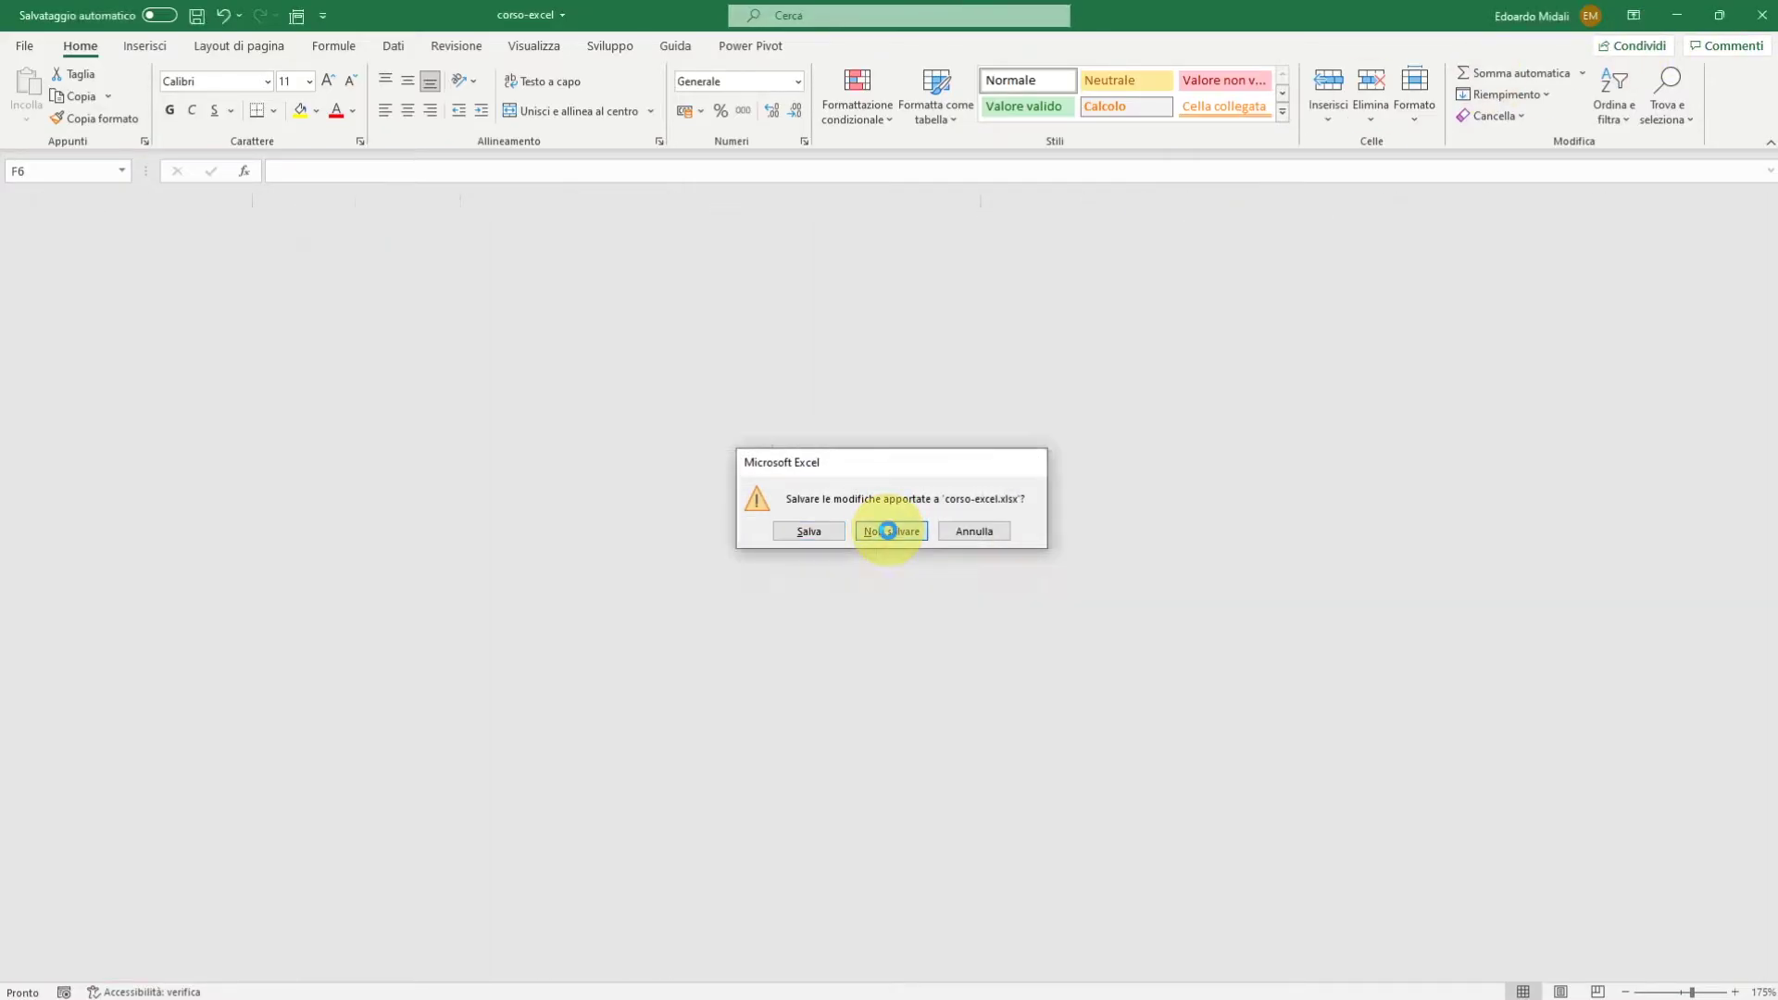
pyautogui.doubleClick(1282, 158)
pyautogui.doubleClick(310, 386)
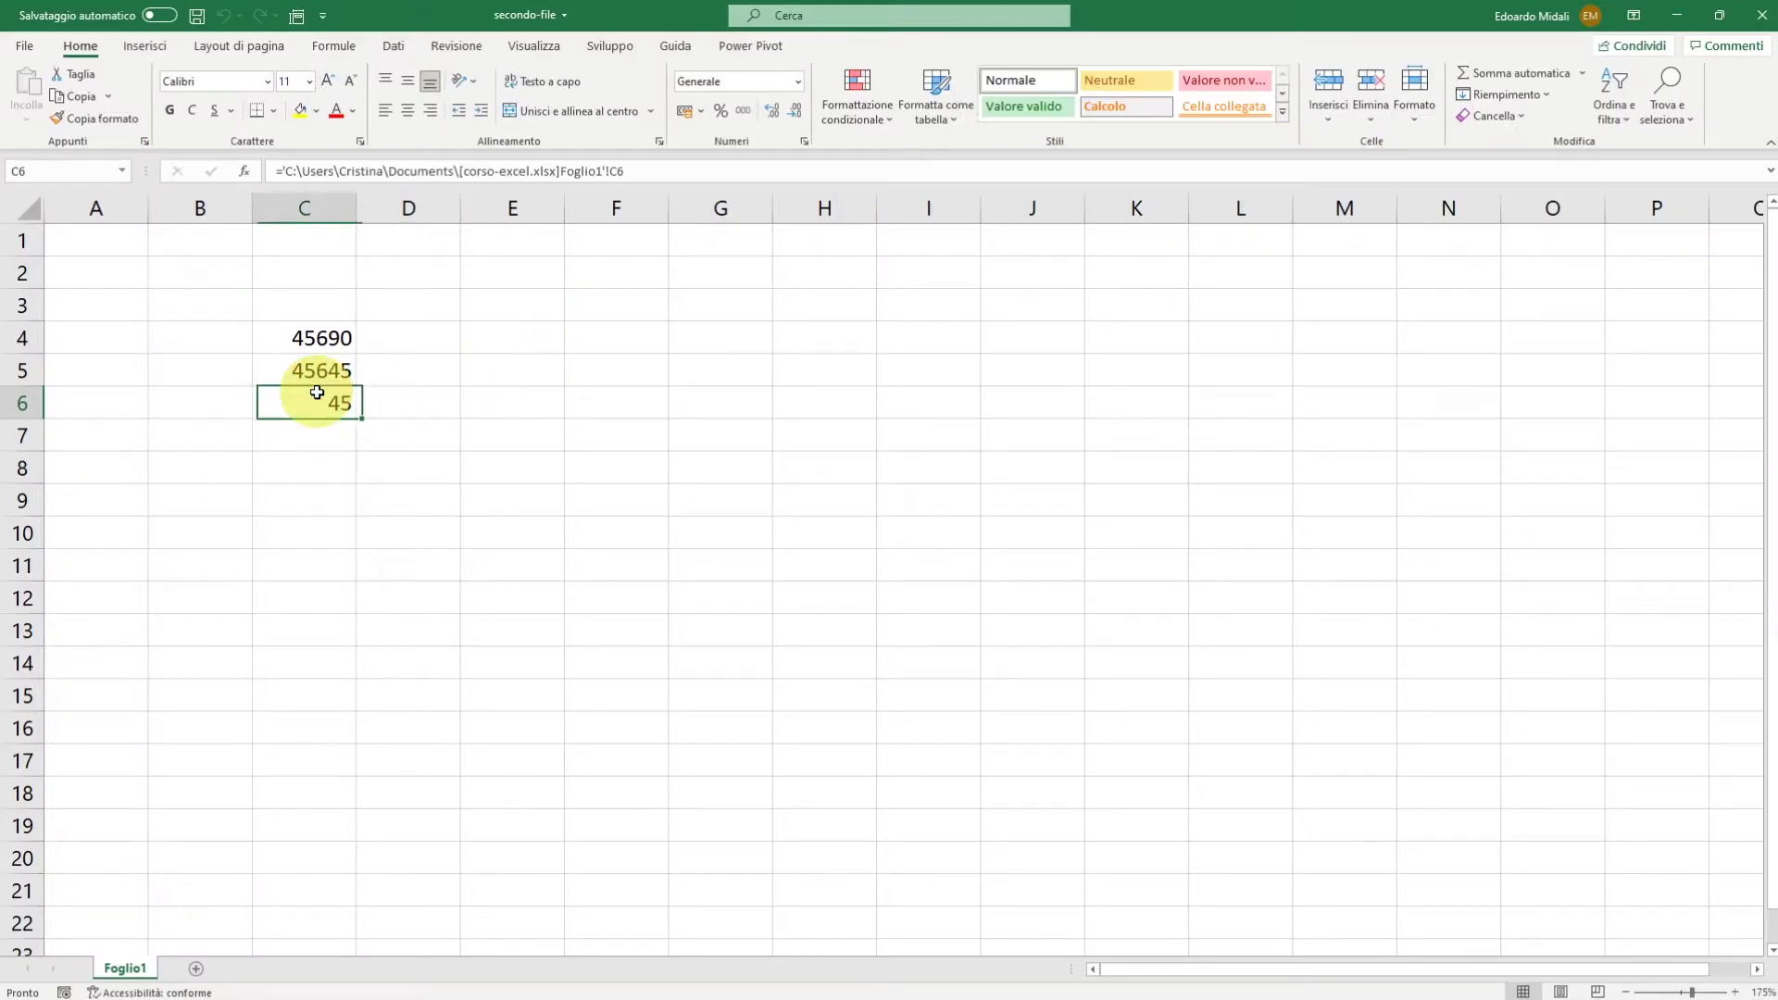
pyautogui.click(332, 364)
pyautogui.moveTo(333, 364); pyautogui.dragTo(335, 429)
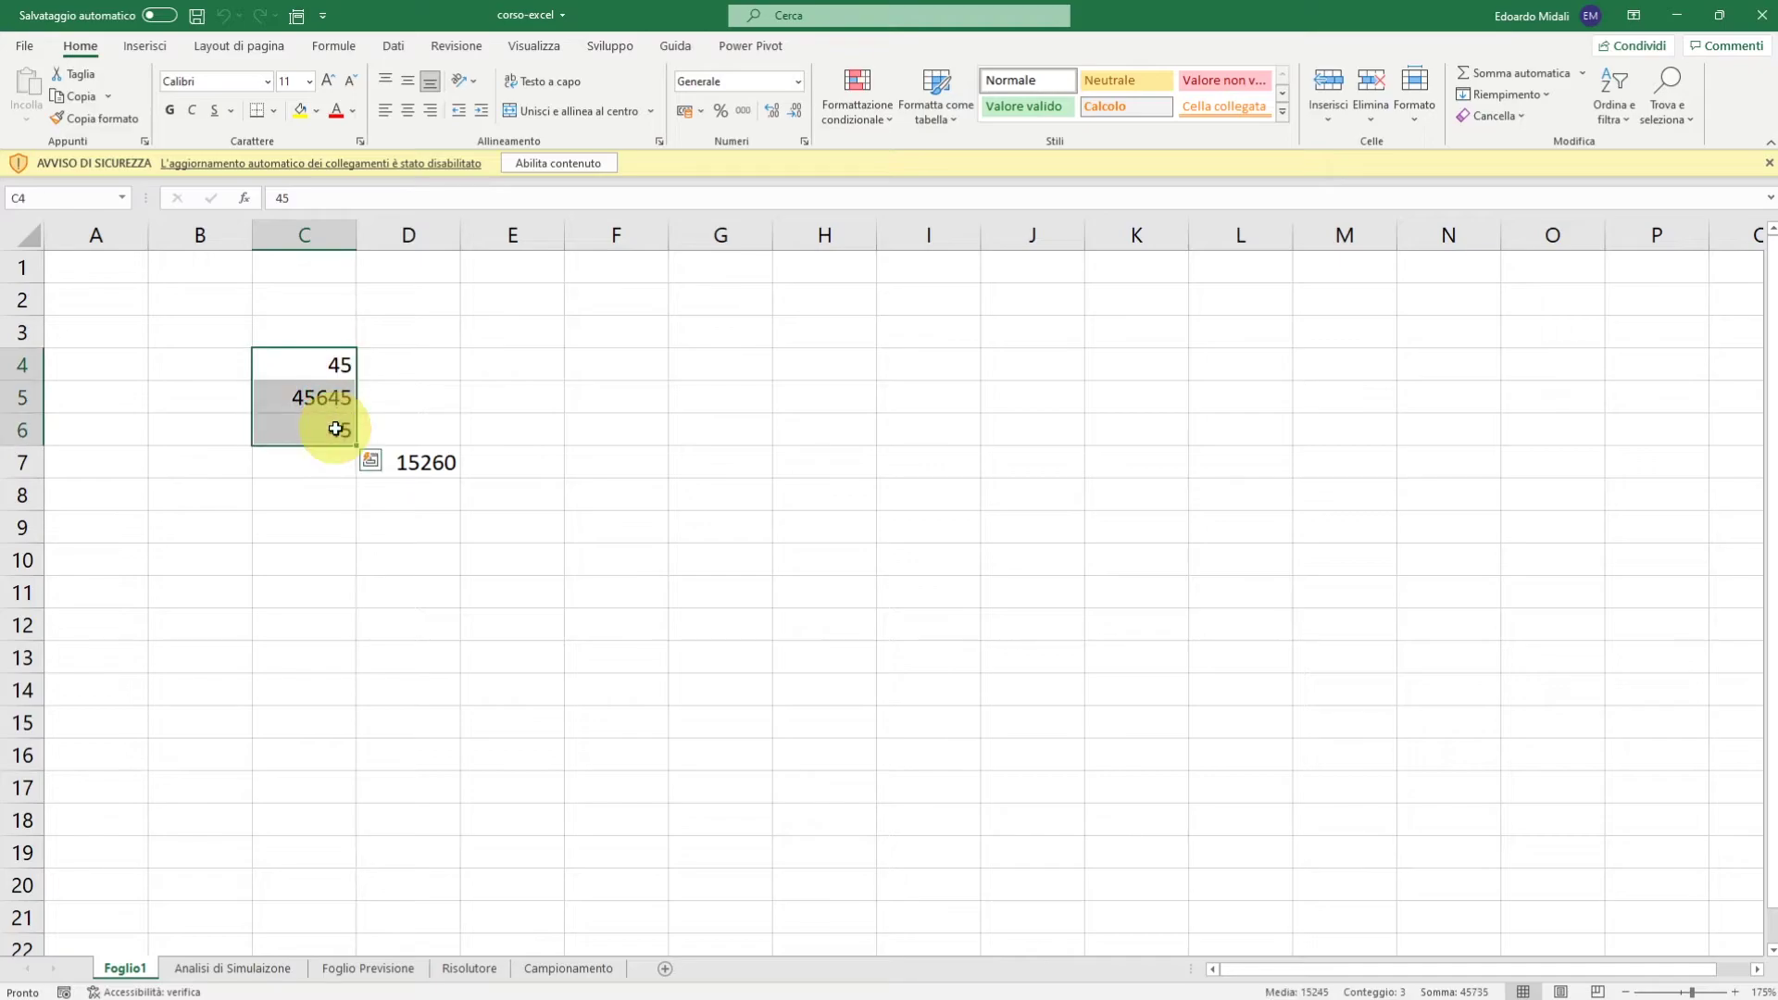
pyautogui.write('1')
pyautogui.press('Return')
pyautogui.write('2')
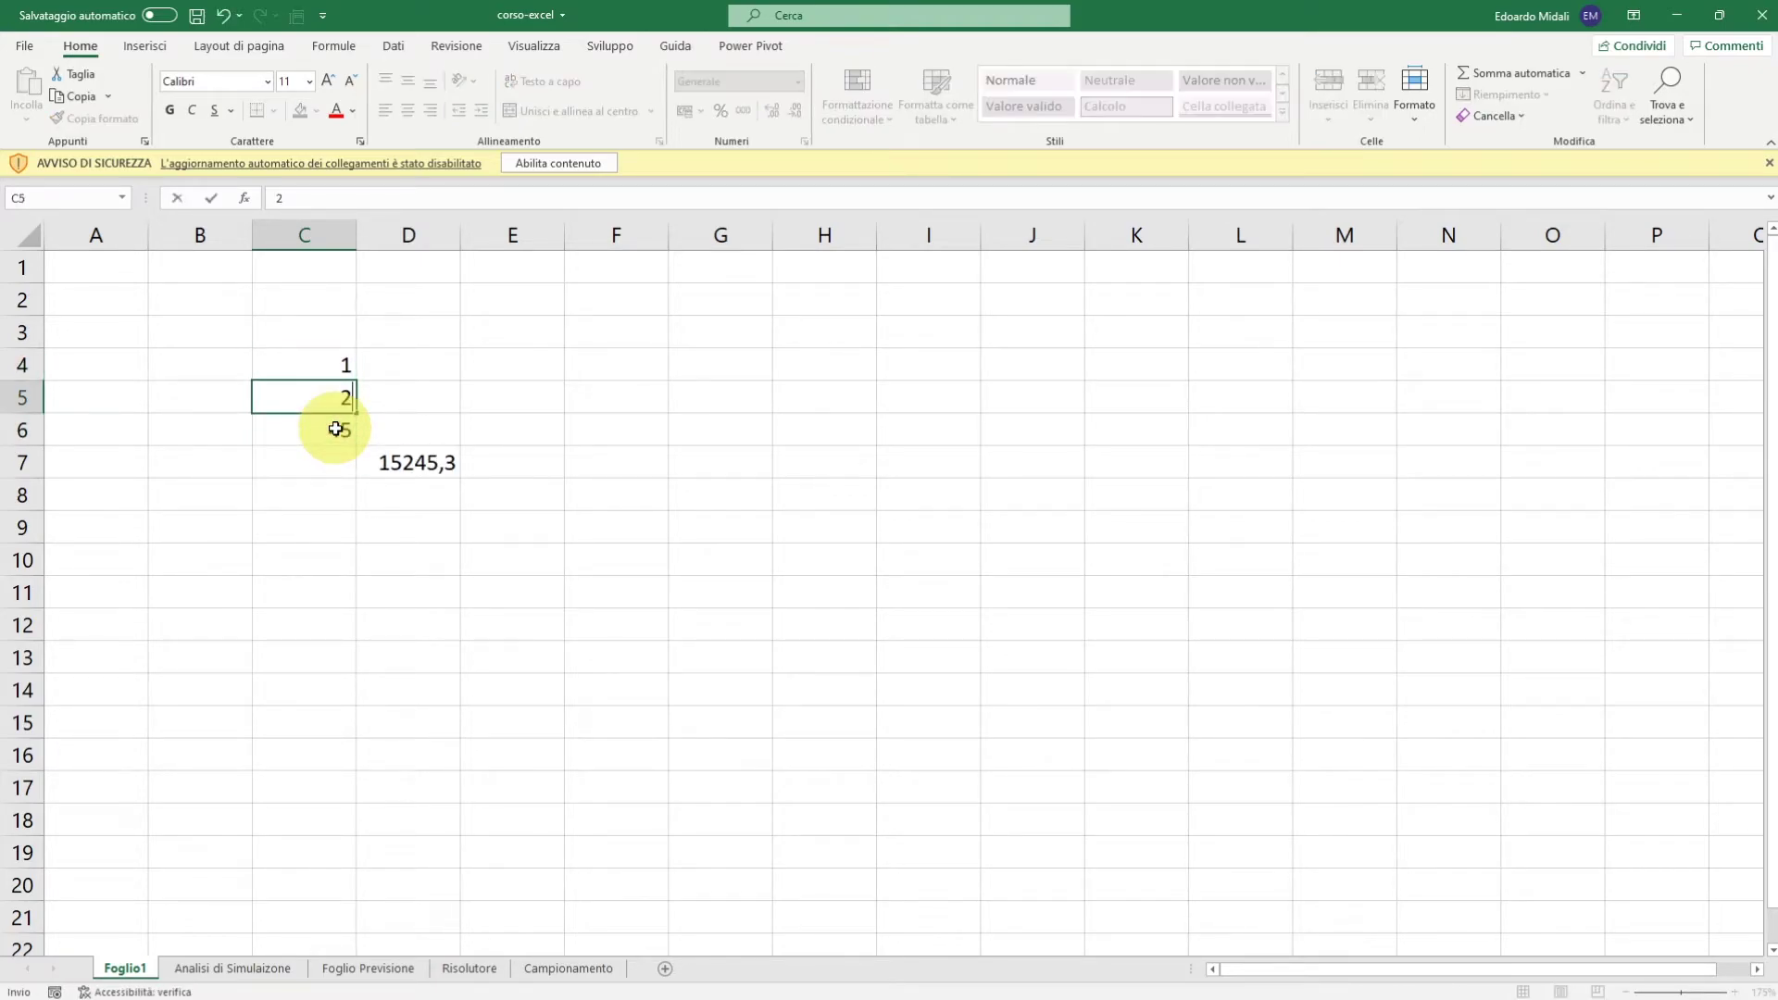
pyautogui.press('Return')
pyautogui.write('3')
pyautogui.click(359, 622)
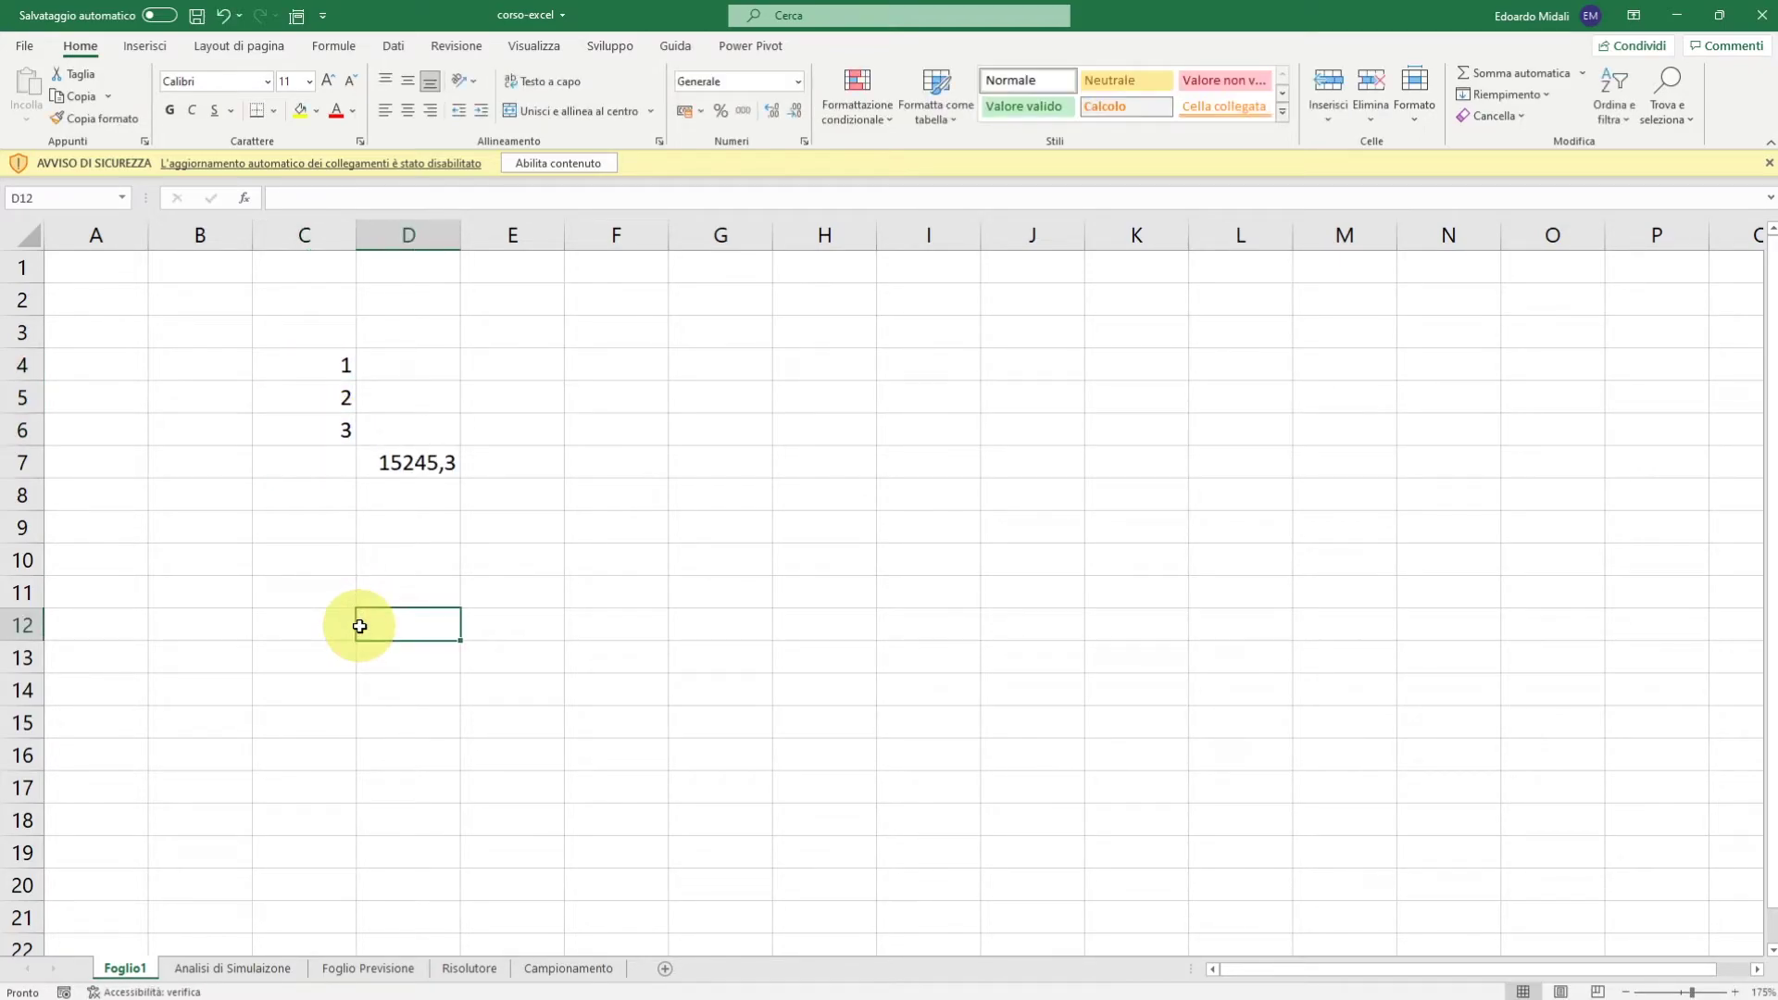
pyautogui.click(580, 502)
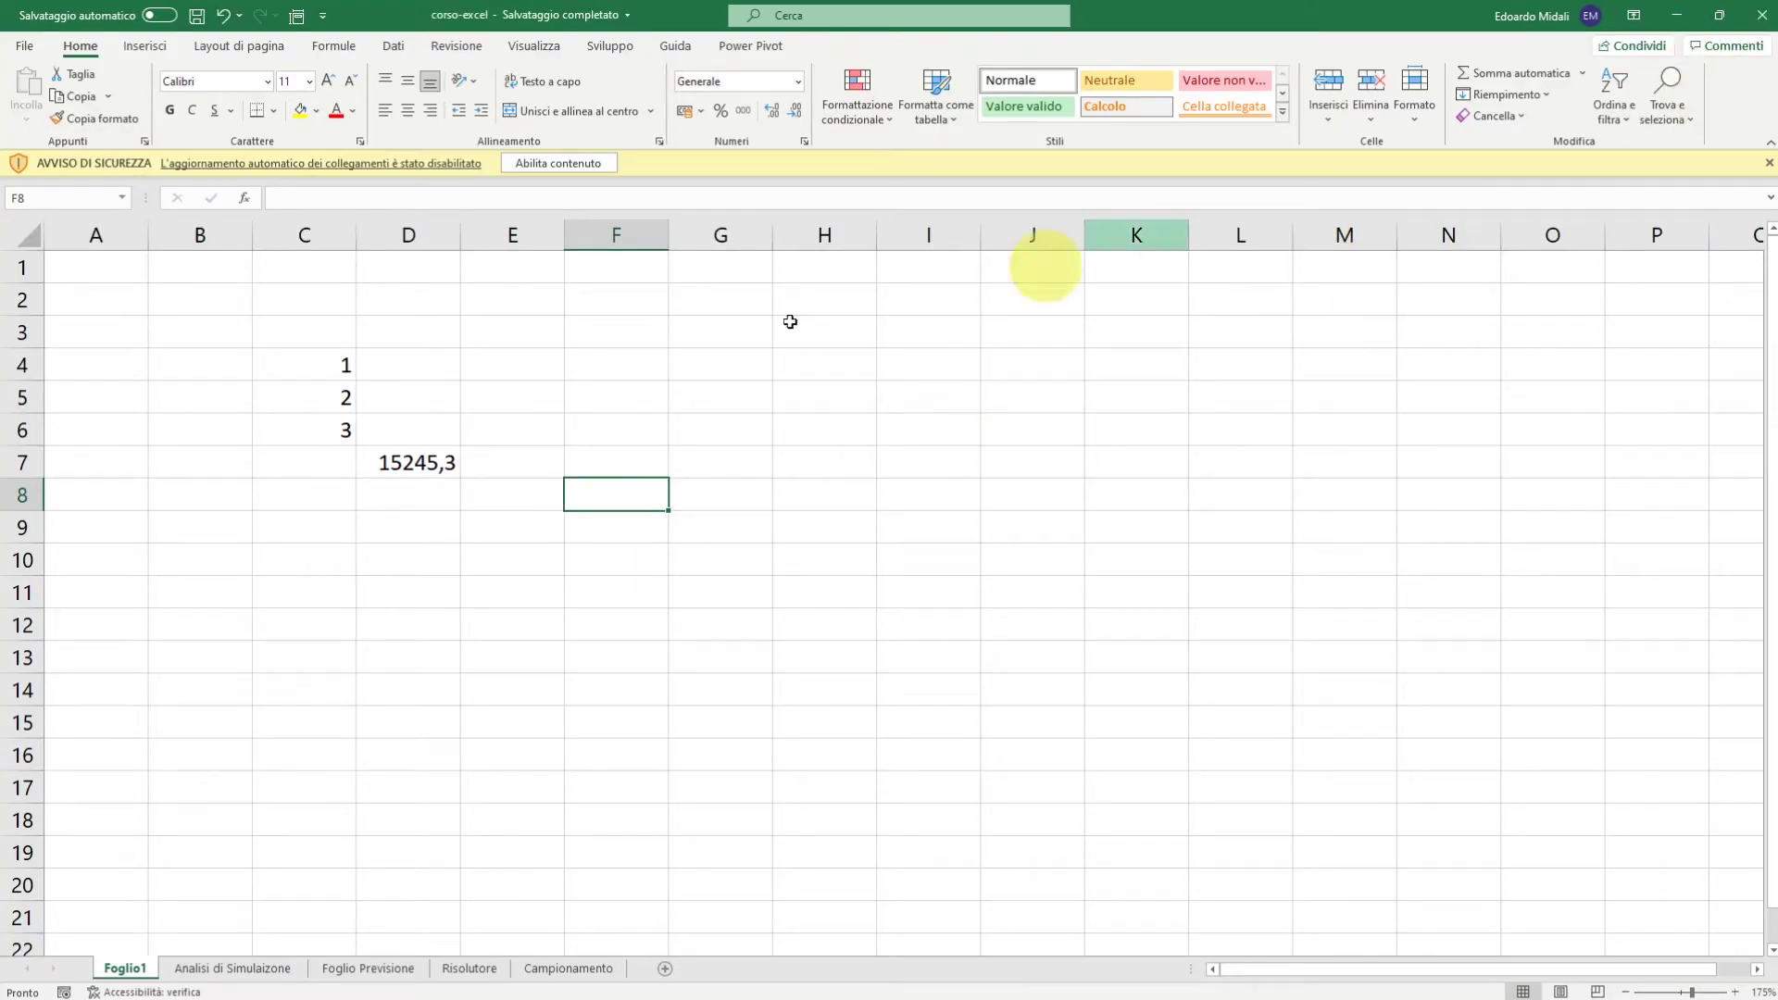
pyautogui.moveTo(321, 361); pyautogui.dragTo(326, 443)
pyautogui.click(691, 400)
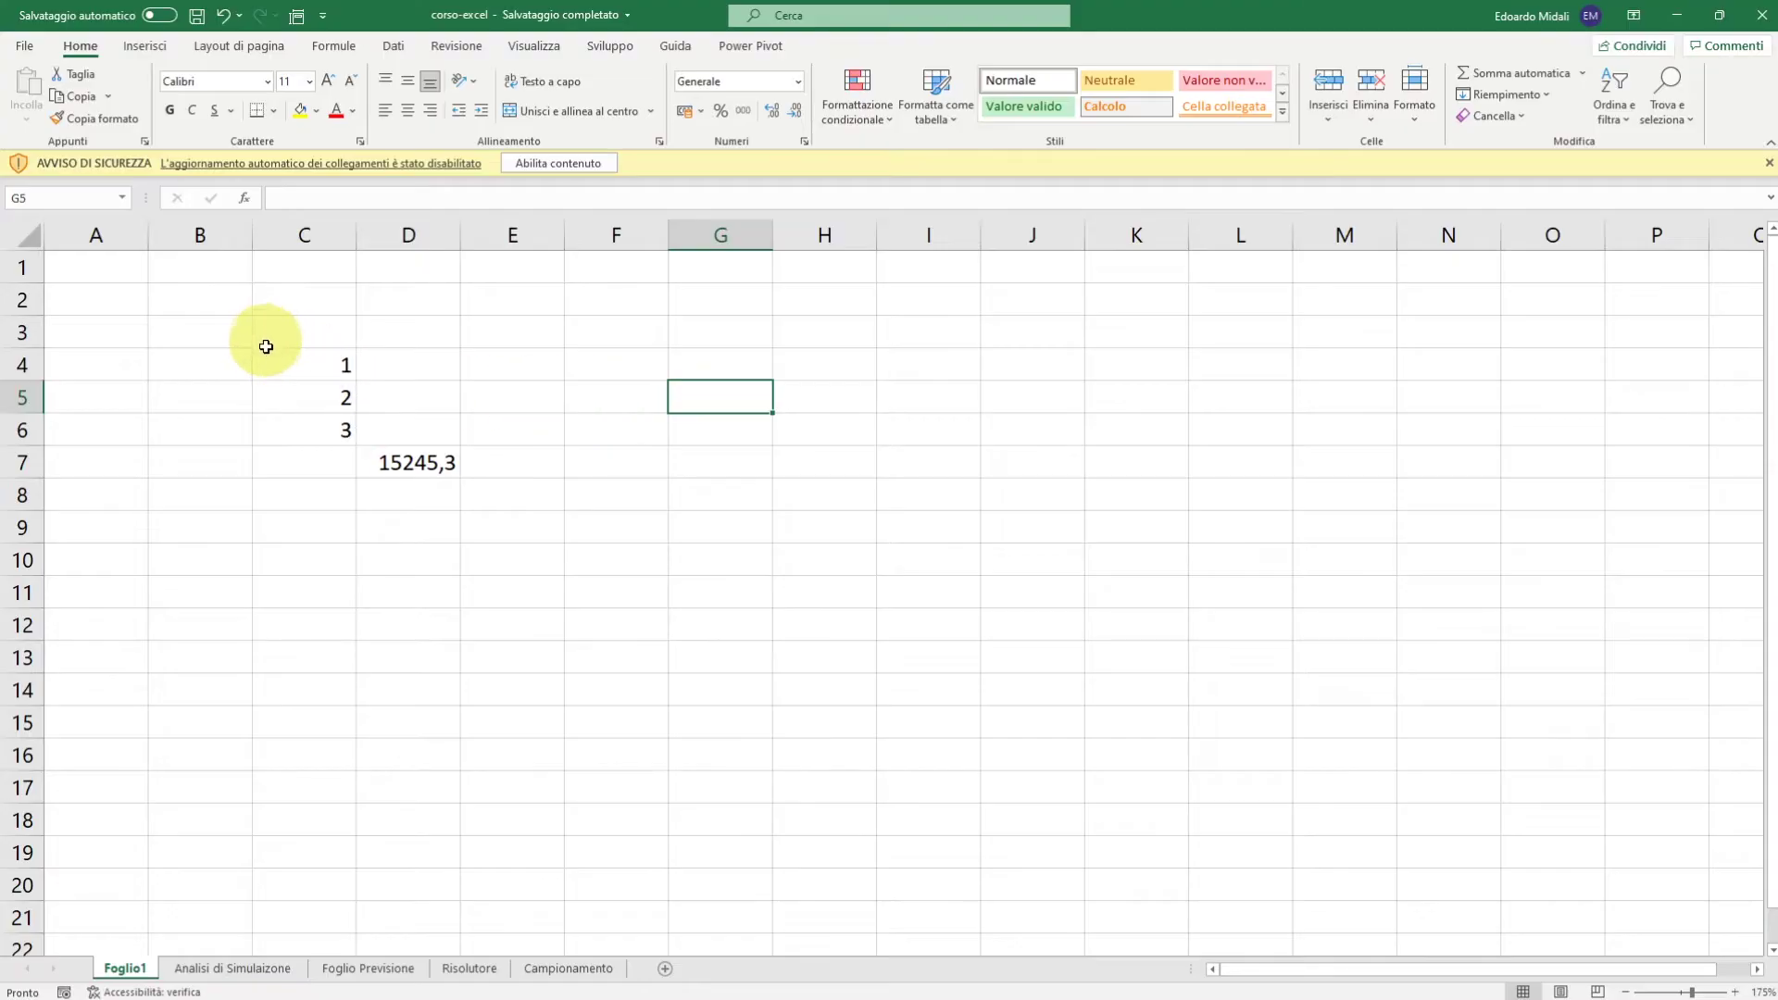
pyautogui.moveTo(273, 362); pyautogui.dragTo(303, 453)
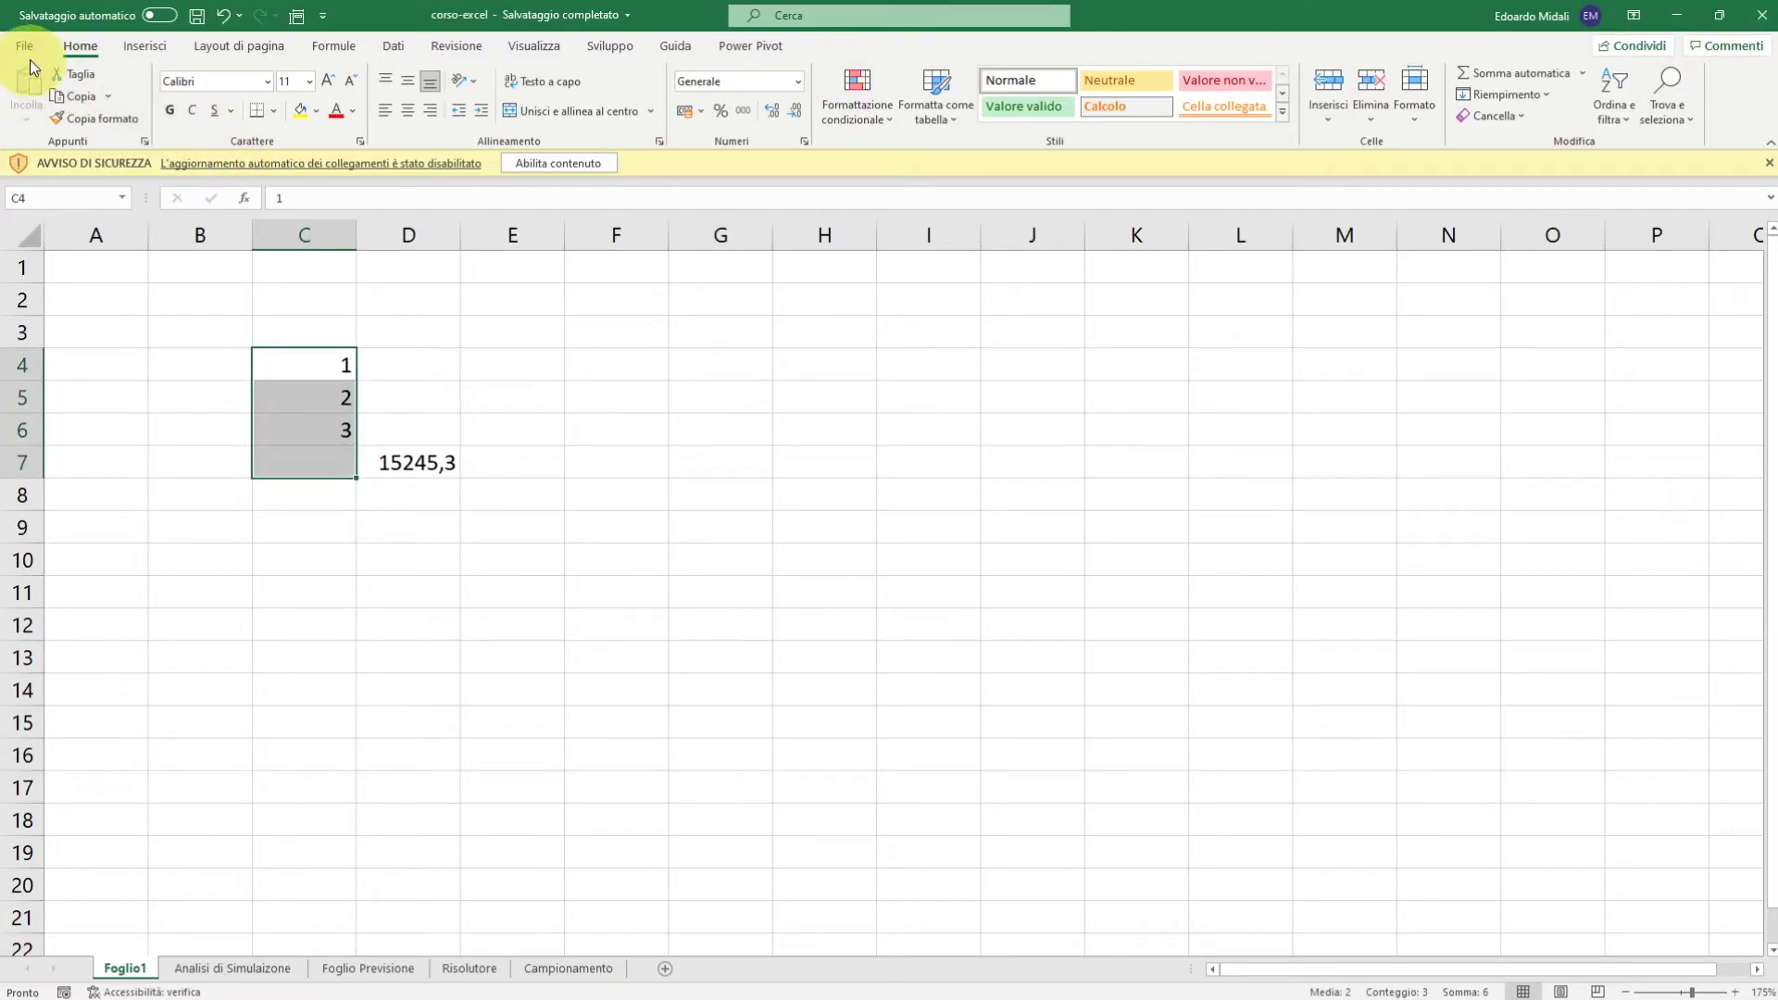
# Close corso-excel, enable secondo-file's blocked linked content, and inspect the formulas in C4:C6.
pyautogui.click(1762, 15)
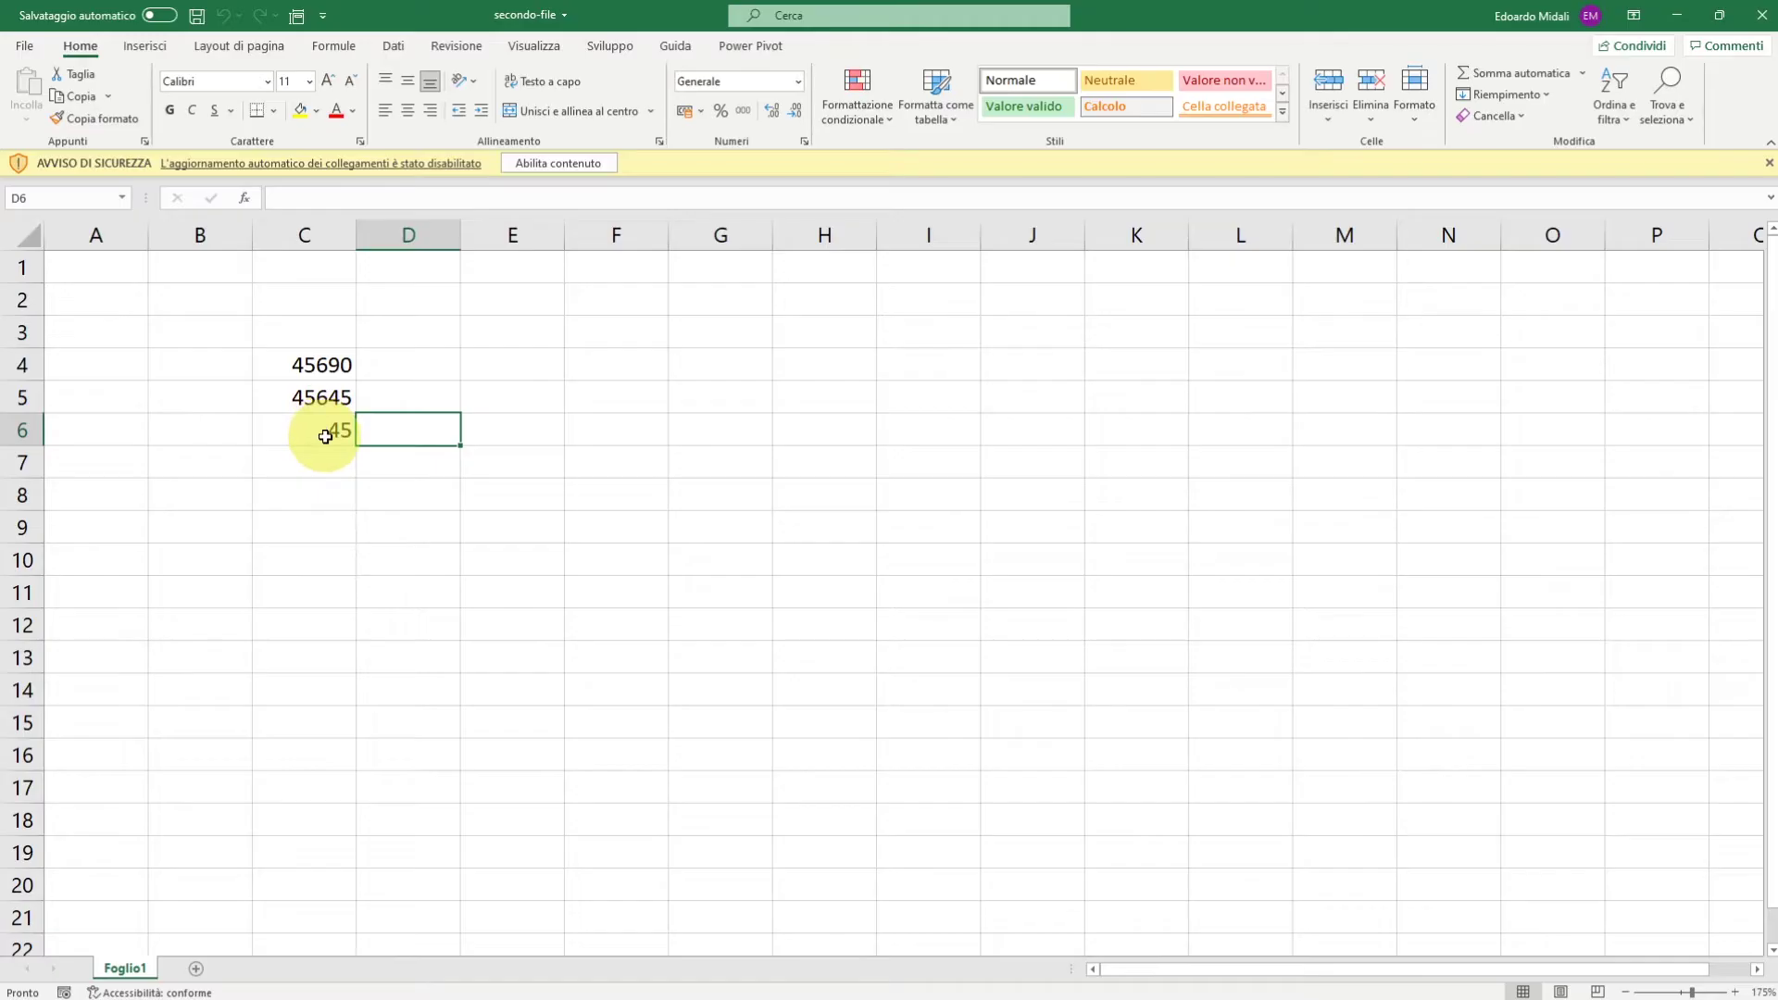
pyautogui.click(546, 165)
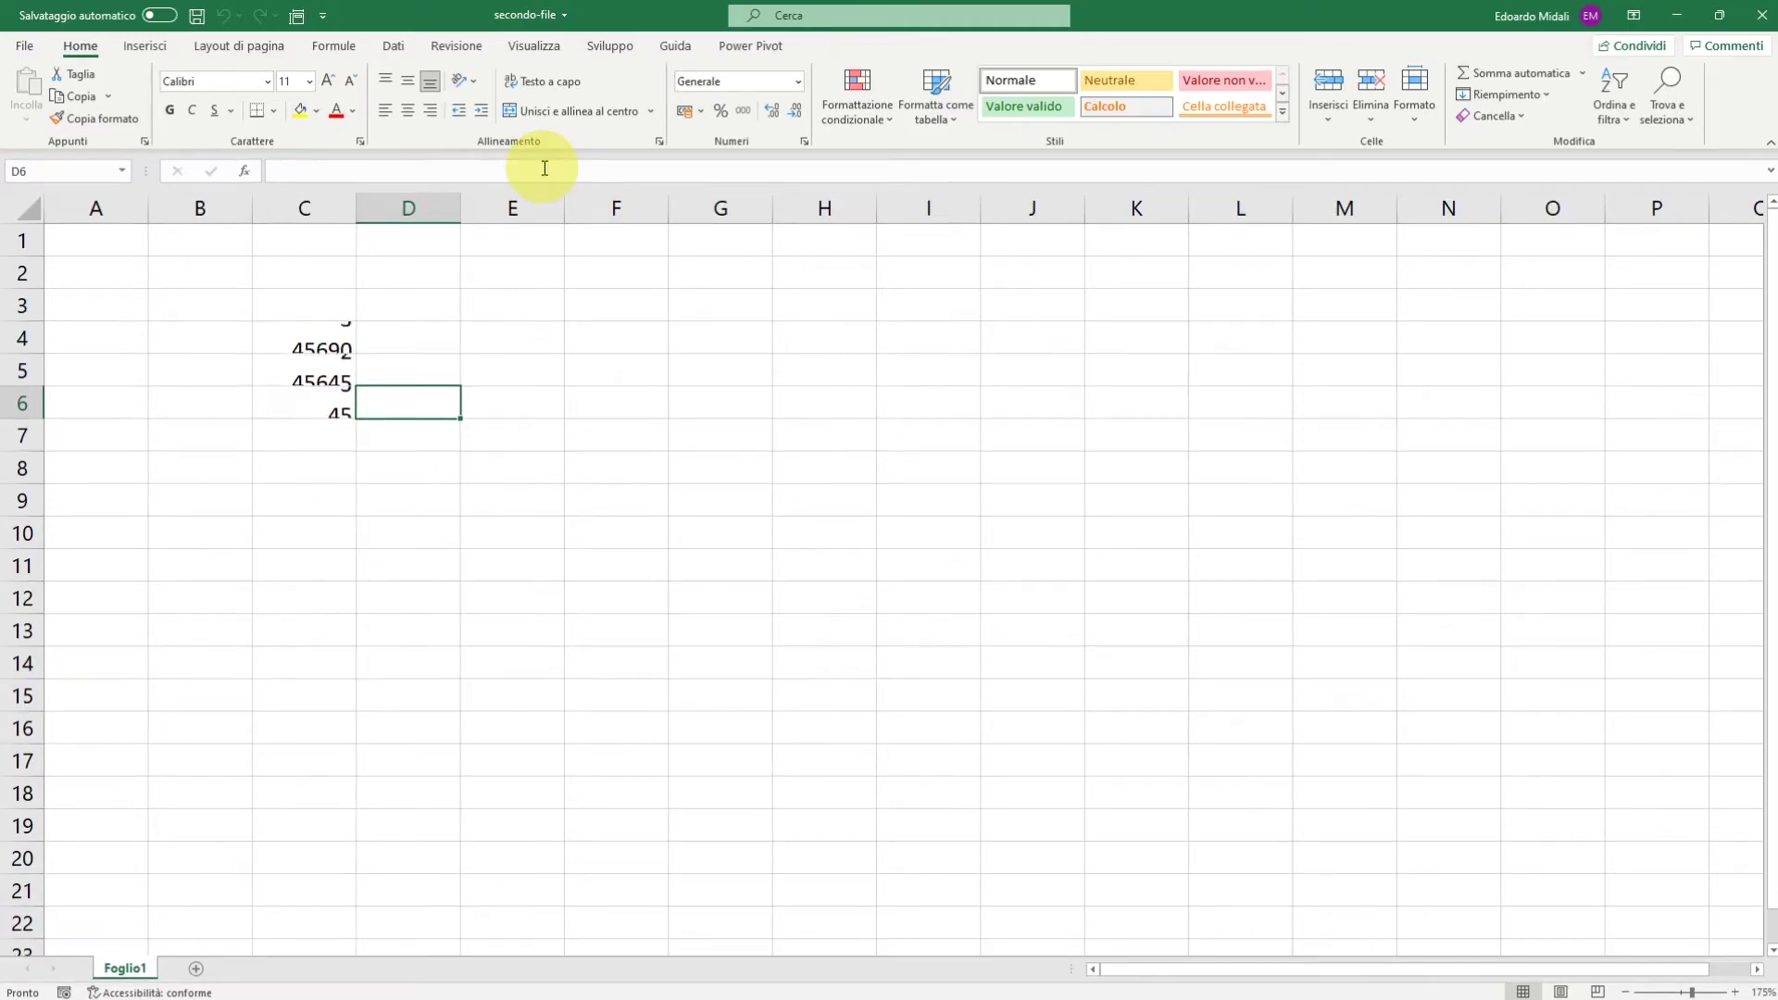
pyautogui.click(333, 428)
pyautogui.moveTo(302, 335); pyautogui.dragTo(302, 424)
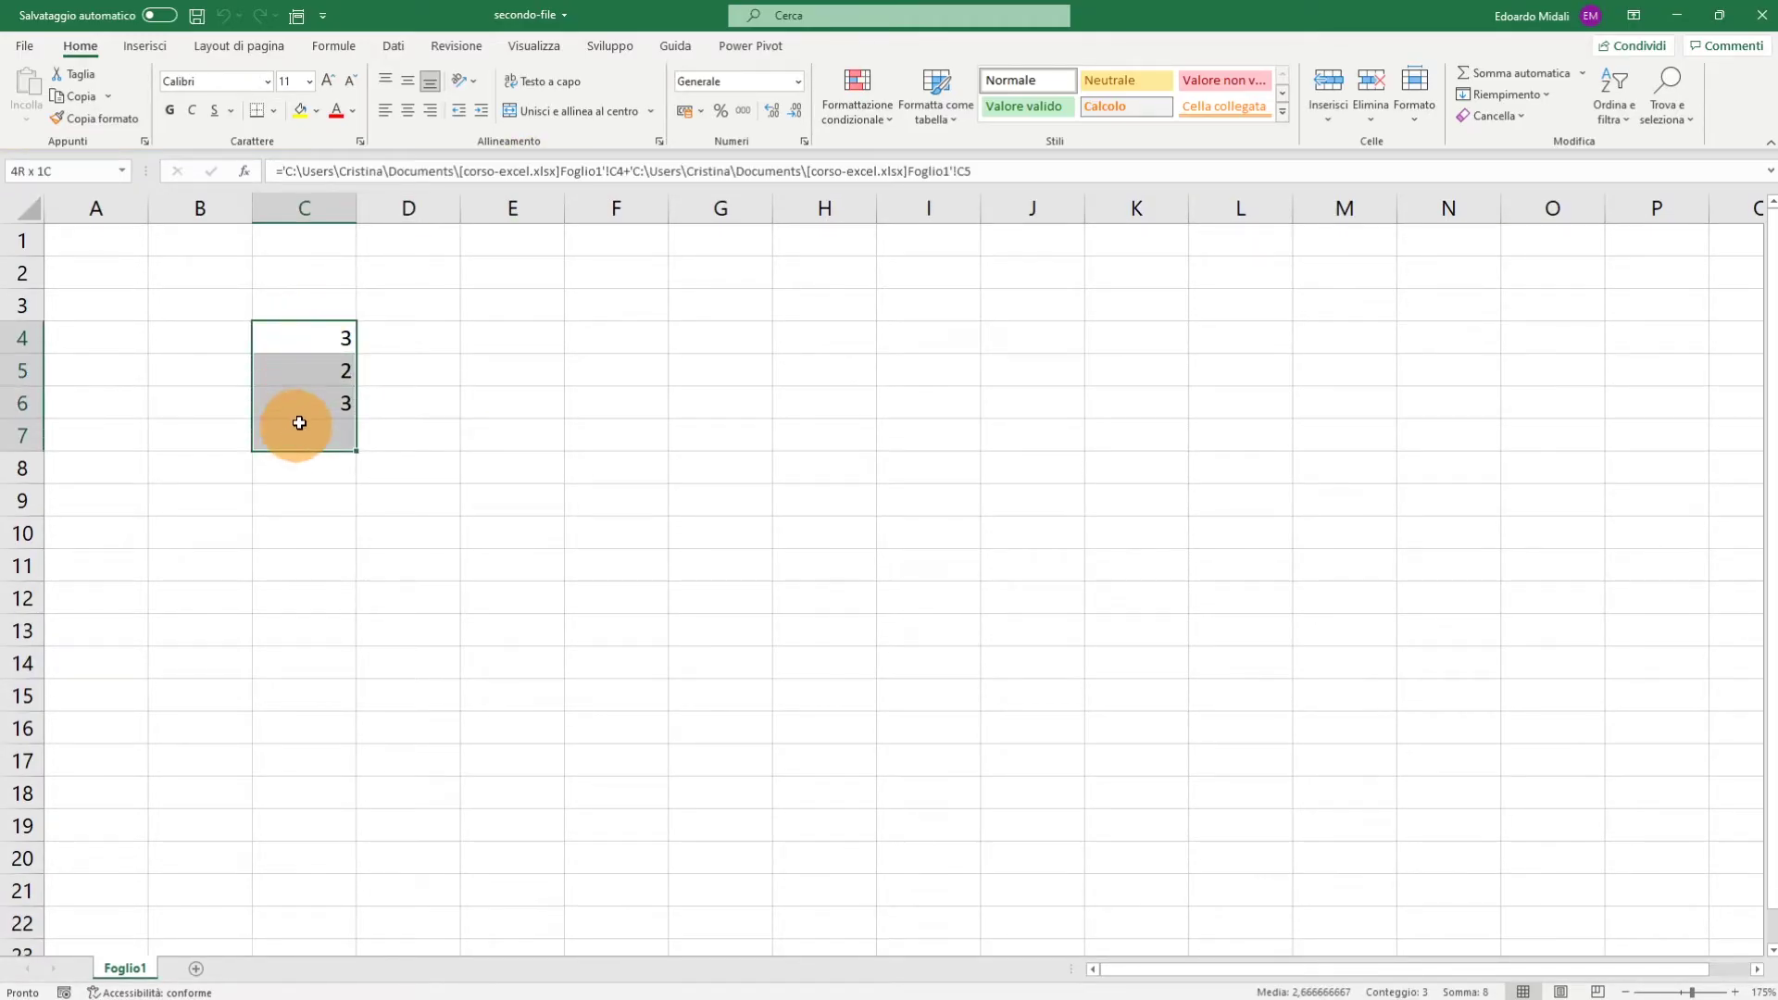
pyautogui.click(311, 338)
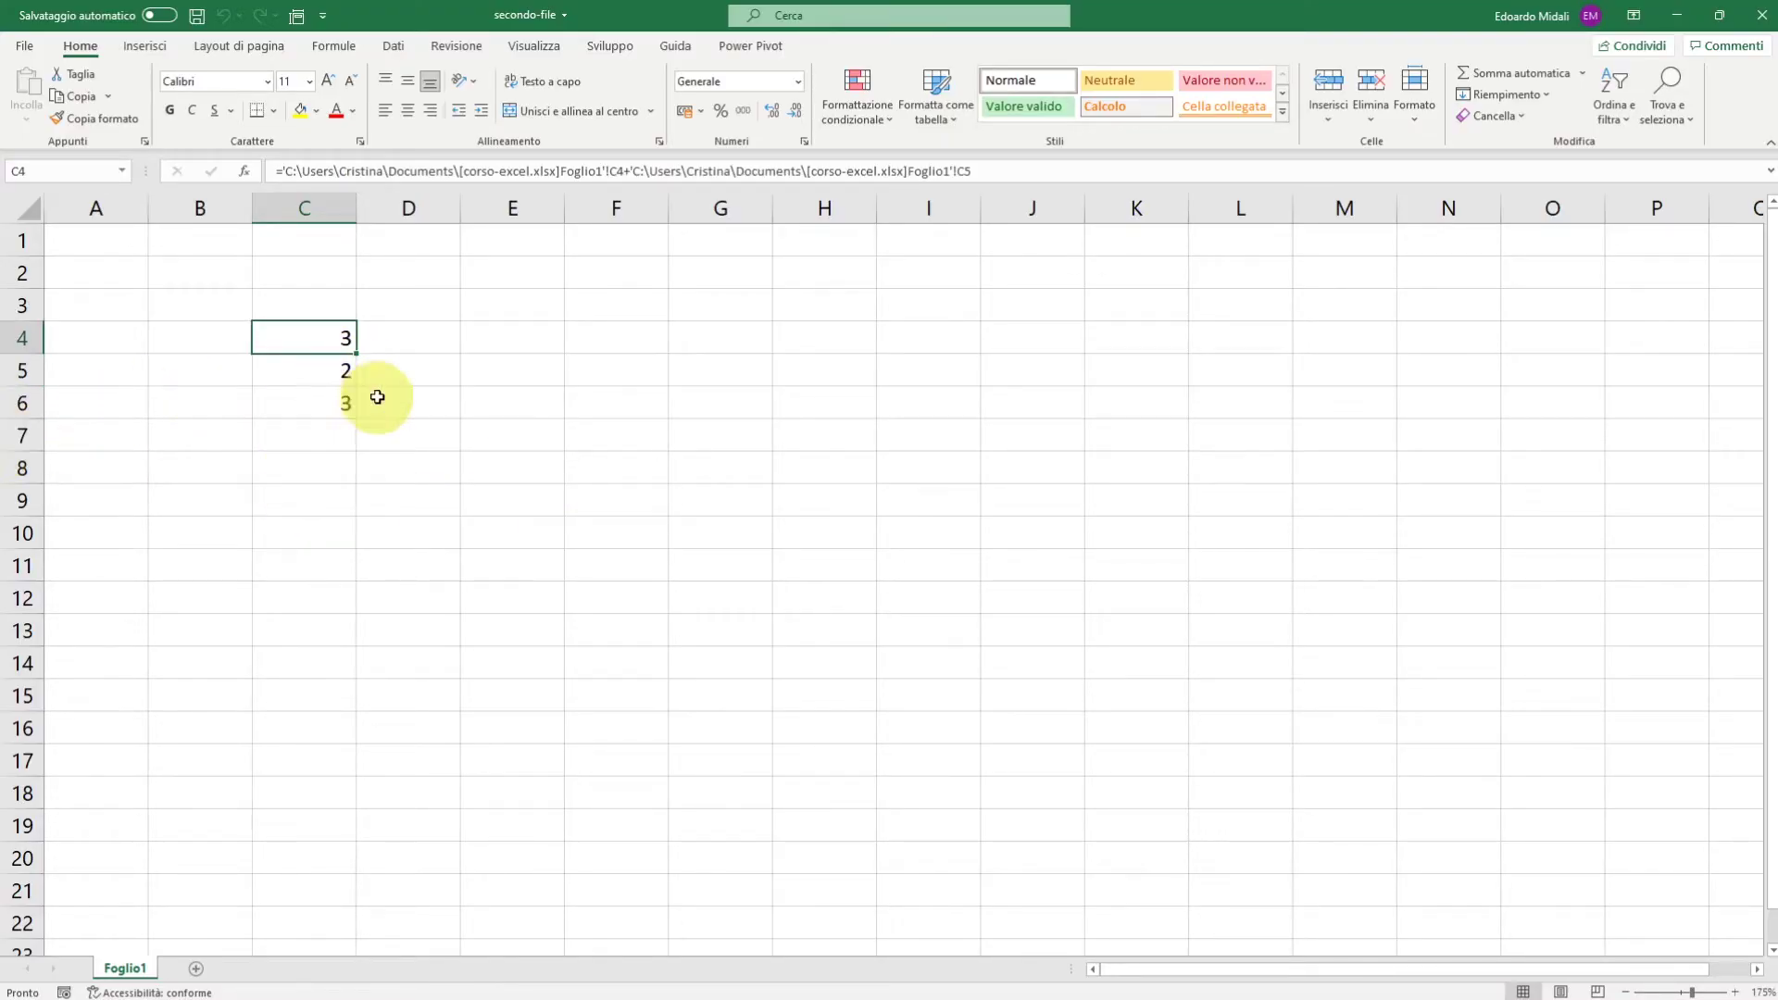
pyautogui.click(320, 369)
pyautogui.click(308, 399)
pyautogui.click(317, 341)
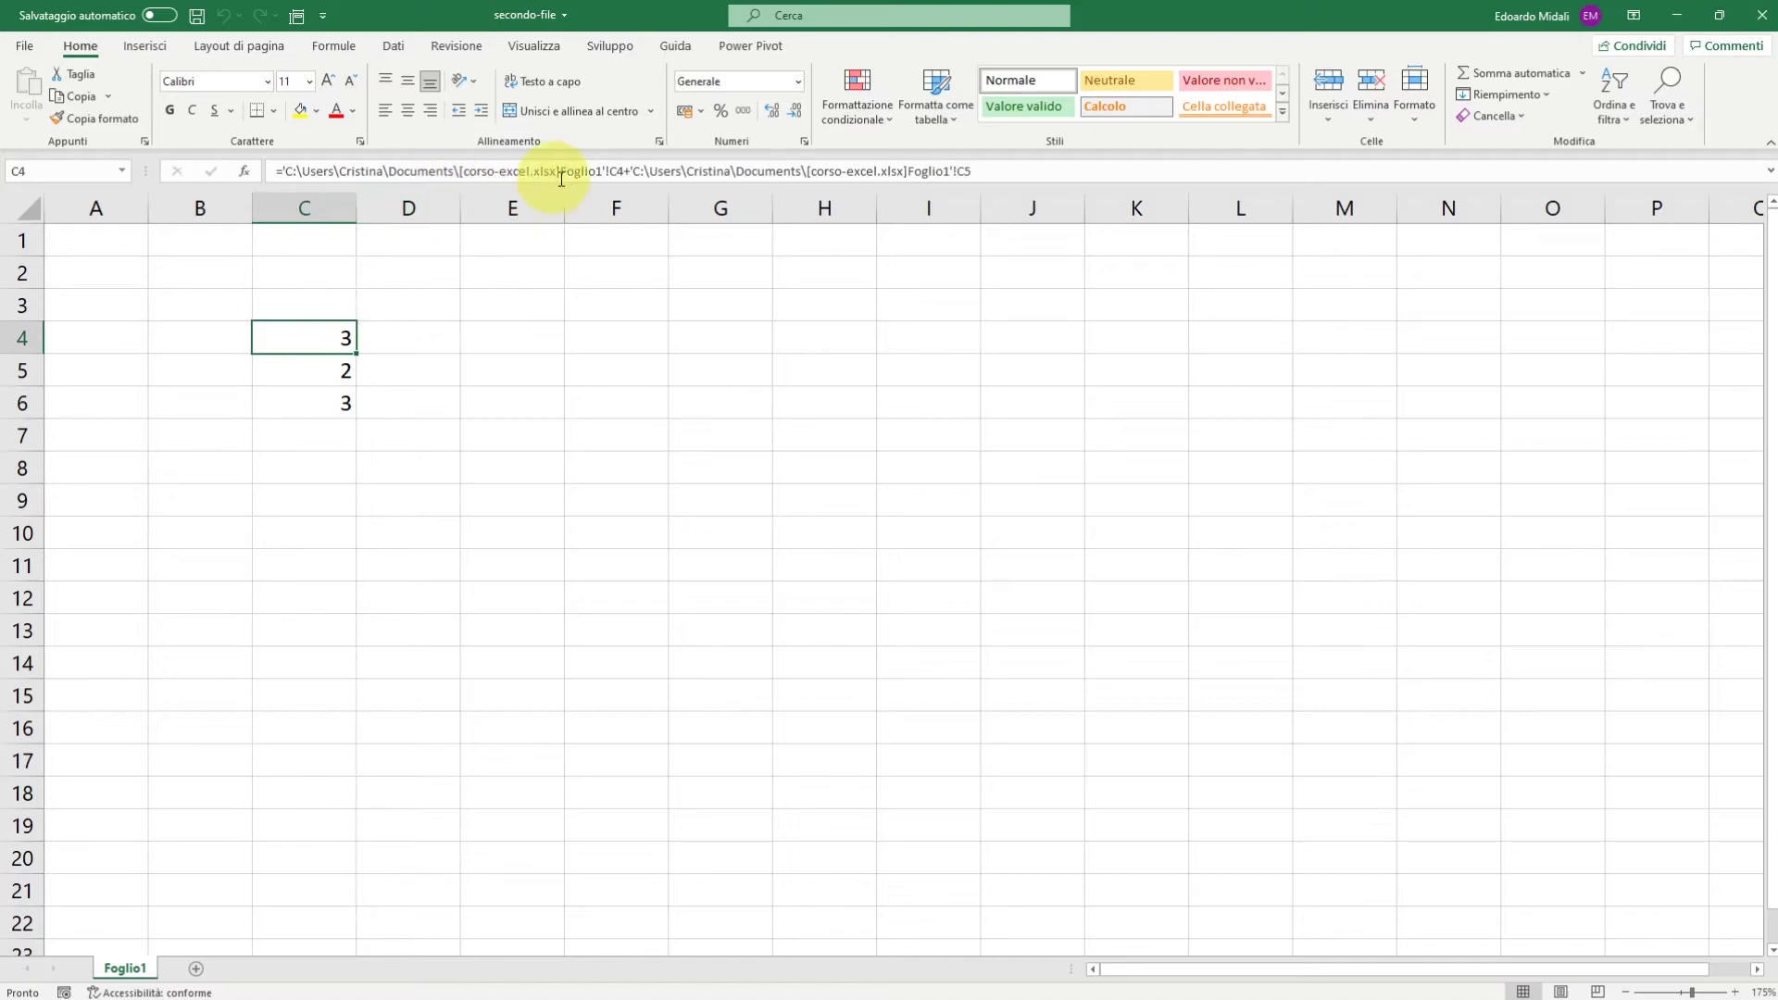
# Remove the added C5 reference so secondo-file's C4 links only to corso-excel's C4.
pyautogui.moveTo(996, 170); pyautogui.dragTo(275, 173)
pyautogui.write('=')
pyautogui.click(514, 336)
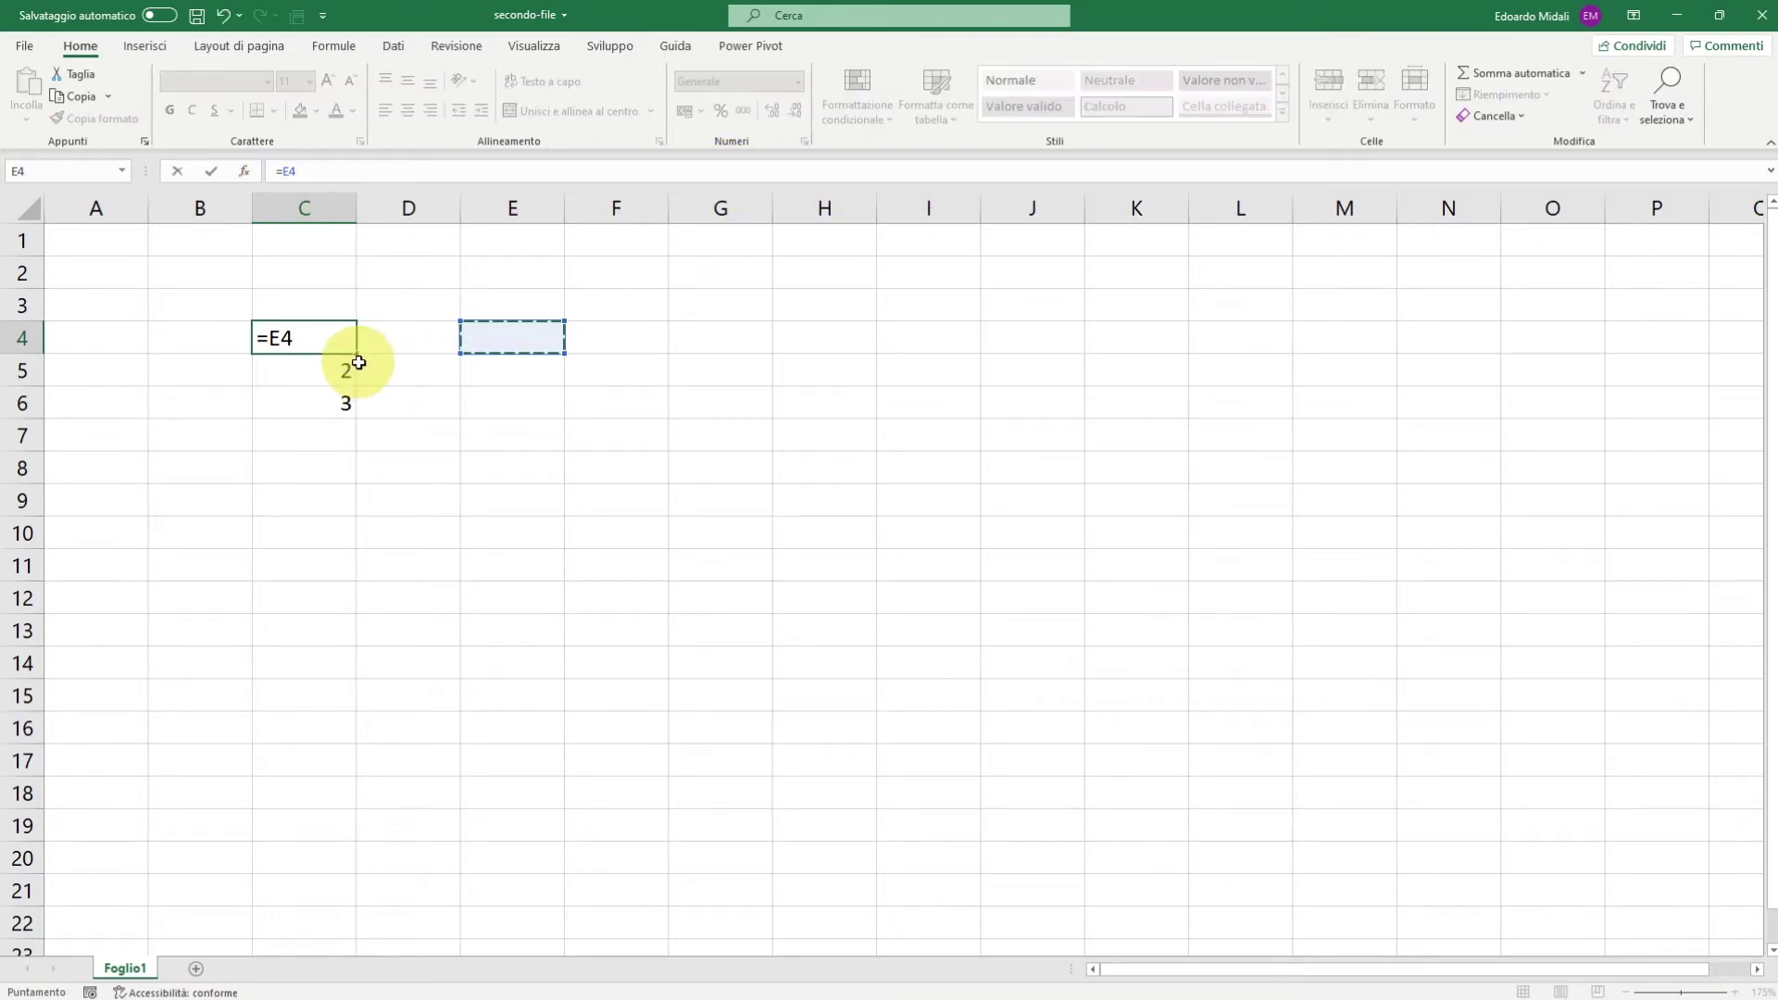
pyautogui.press('Escape')
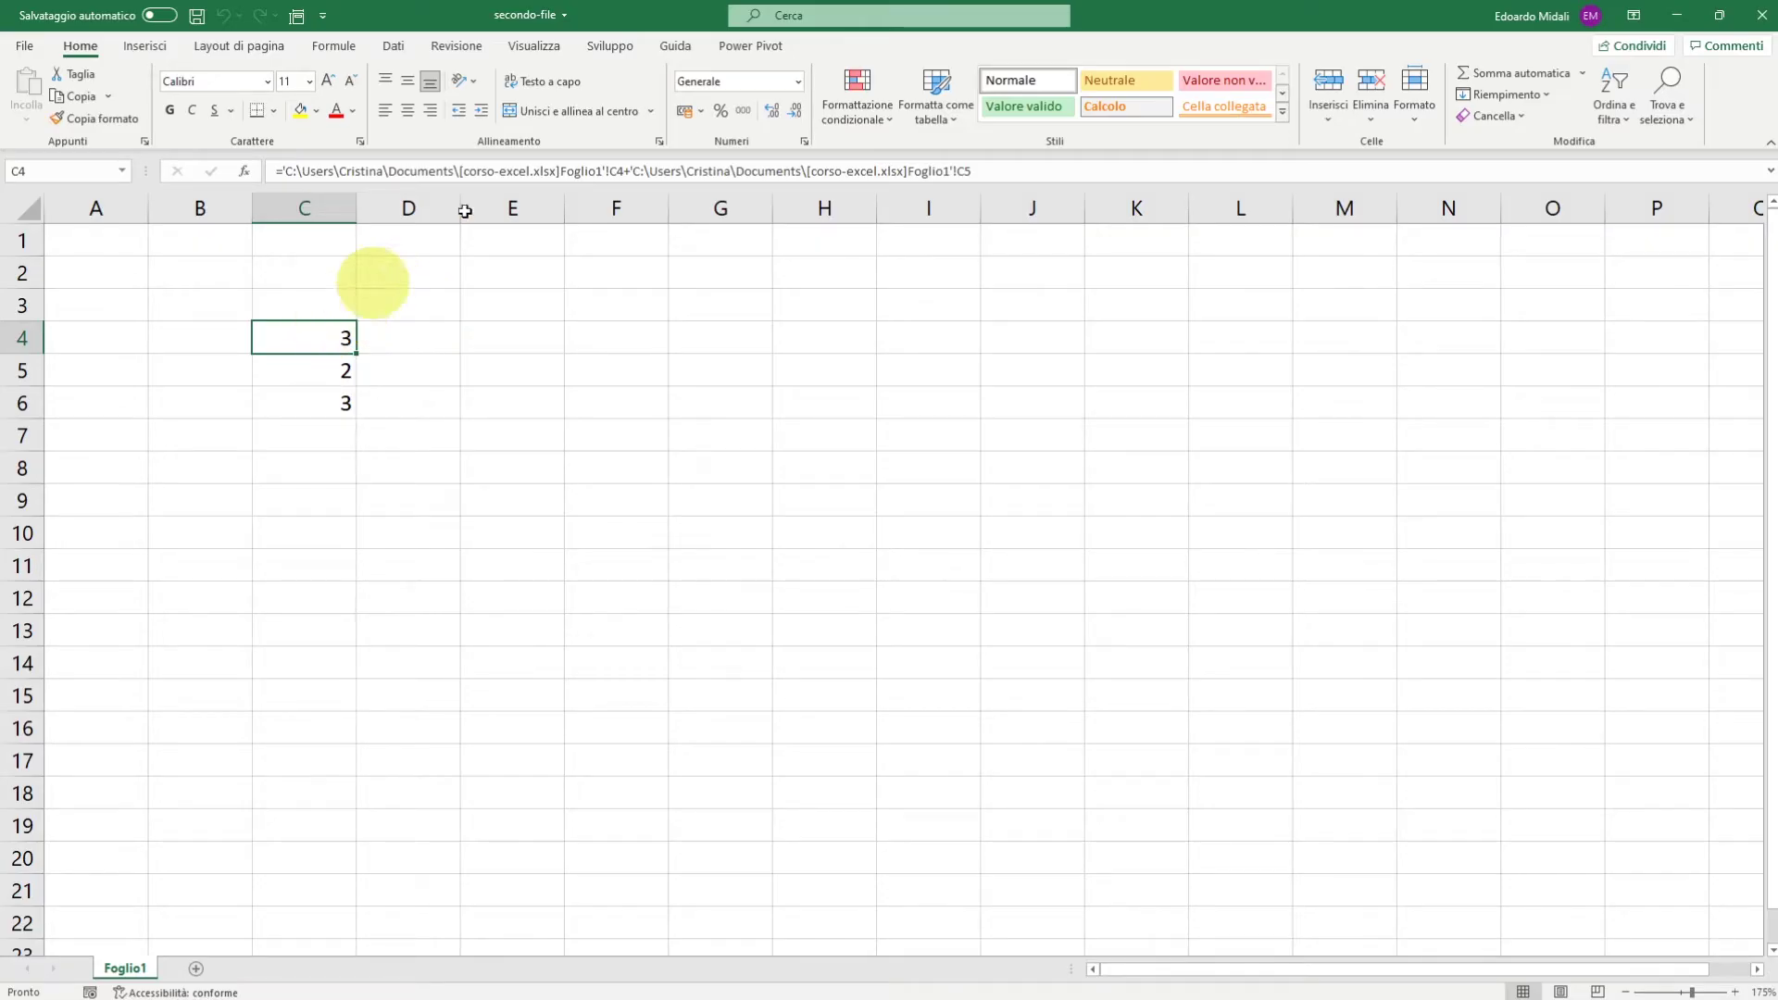
pyautogui.moveTo(624, 171); pyautogui.dragTo(1039, 178)
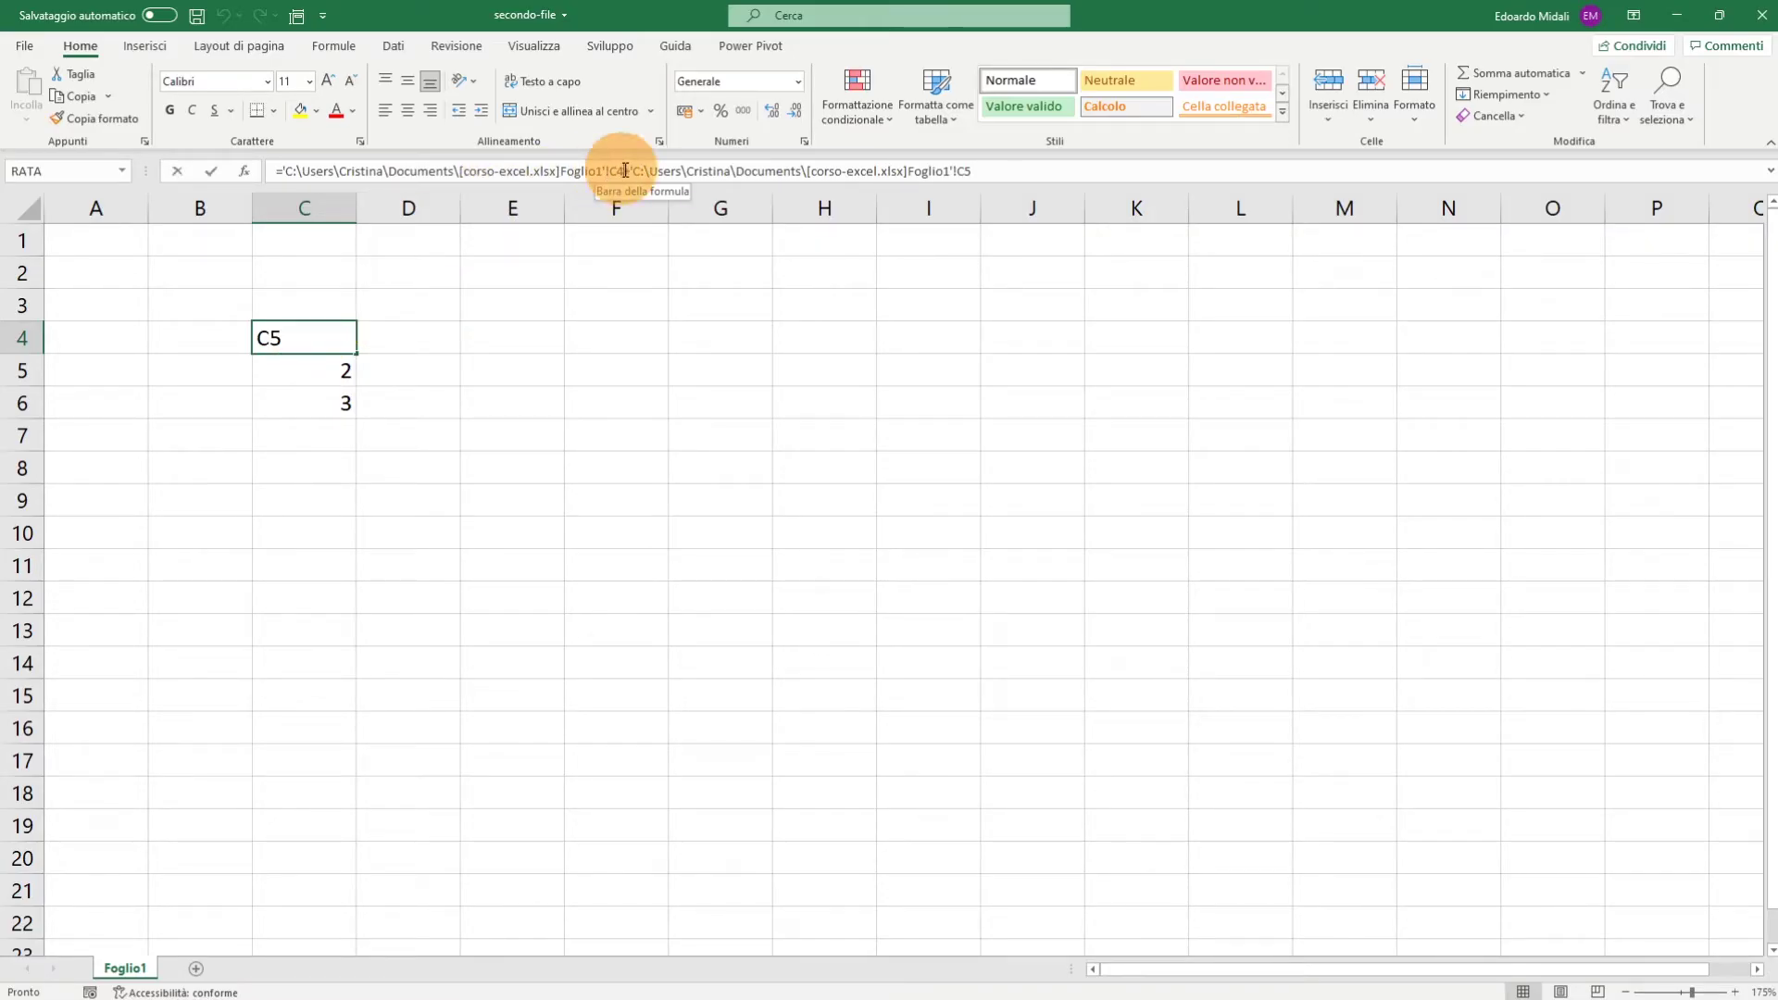
pyautogui.press('BackSpace')
pyautogui.press('Return')
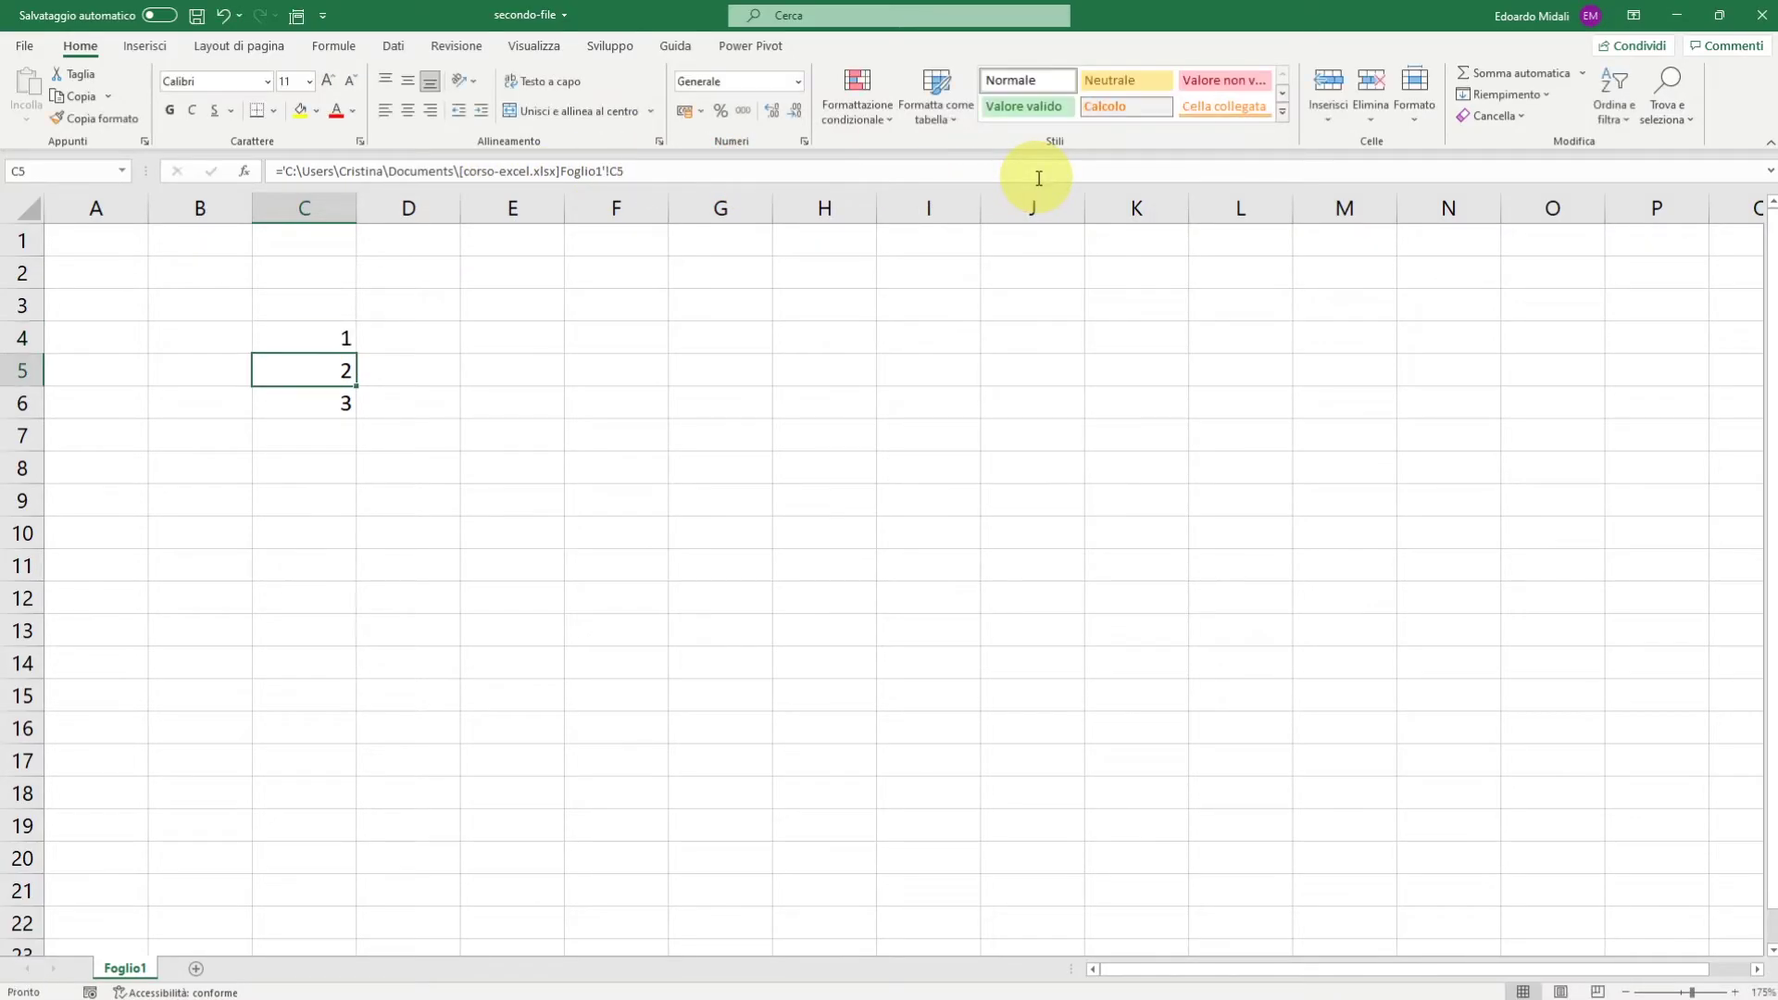
# Check the updated formulas in C4 and C5, then select the empty range D4:E6.
pyautogui.click(339, 349)
pyautogui.click(327, 369)
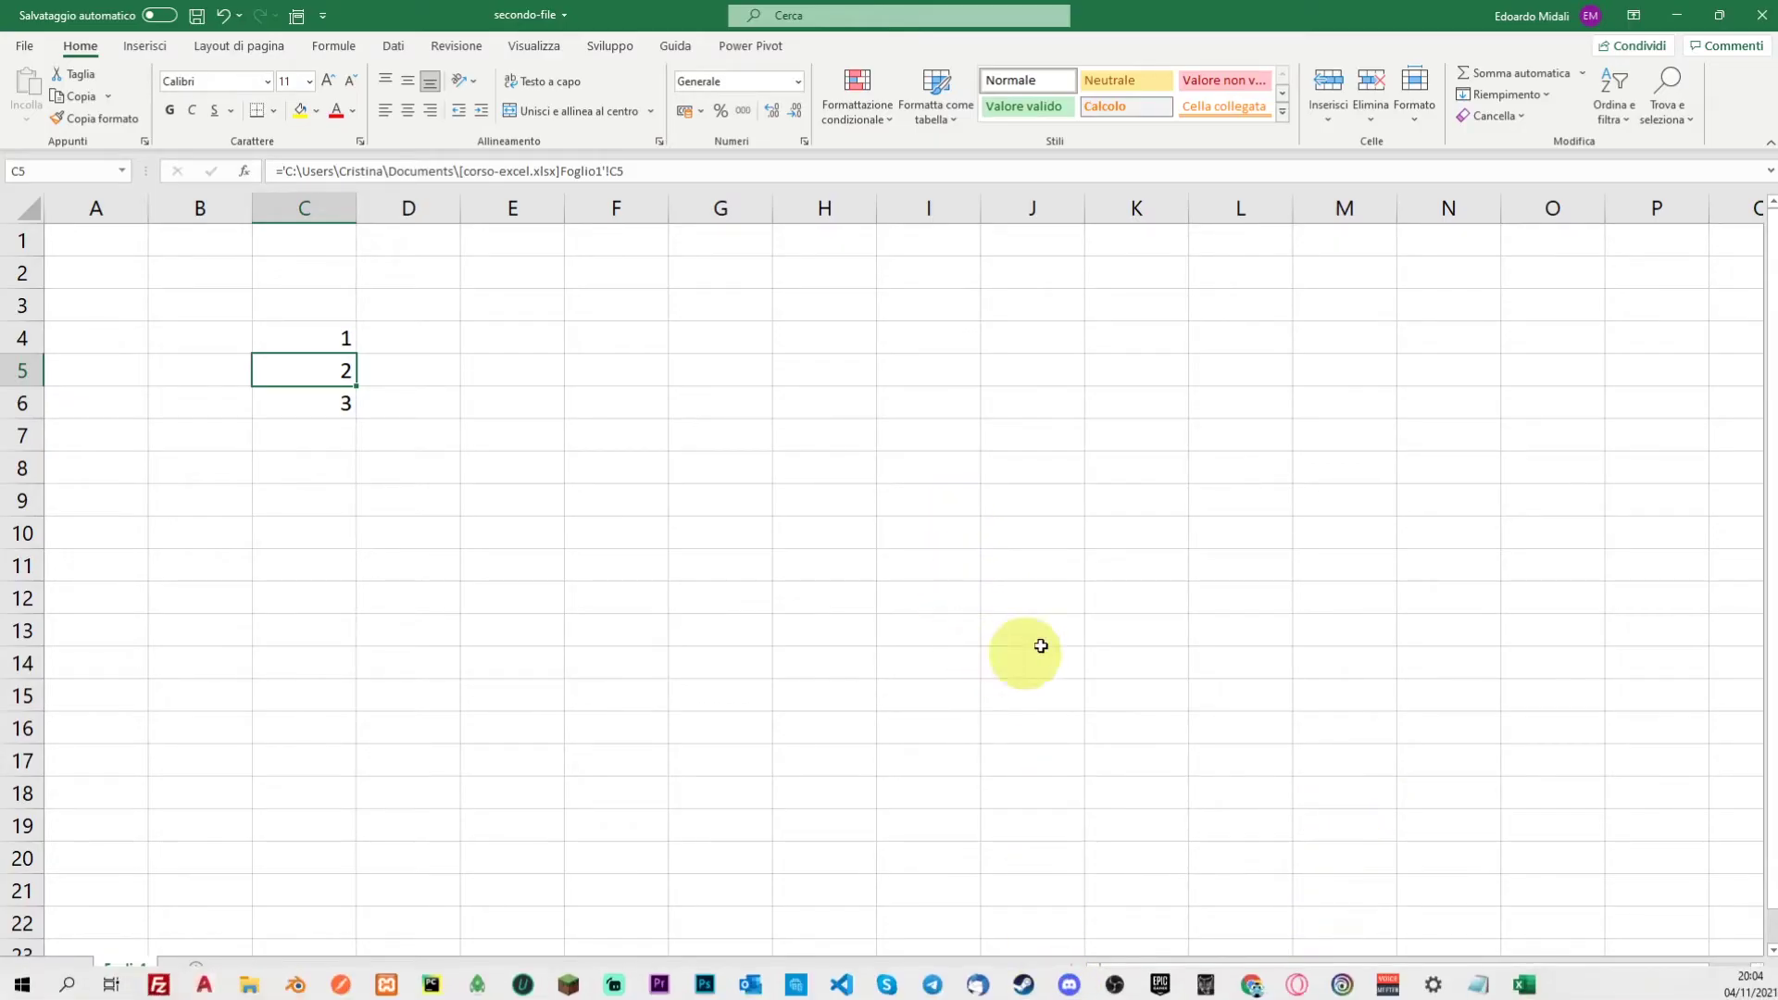
pyautogui.click(709, 424)
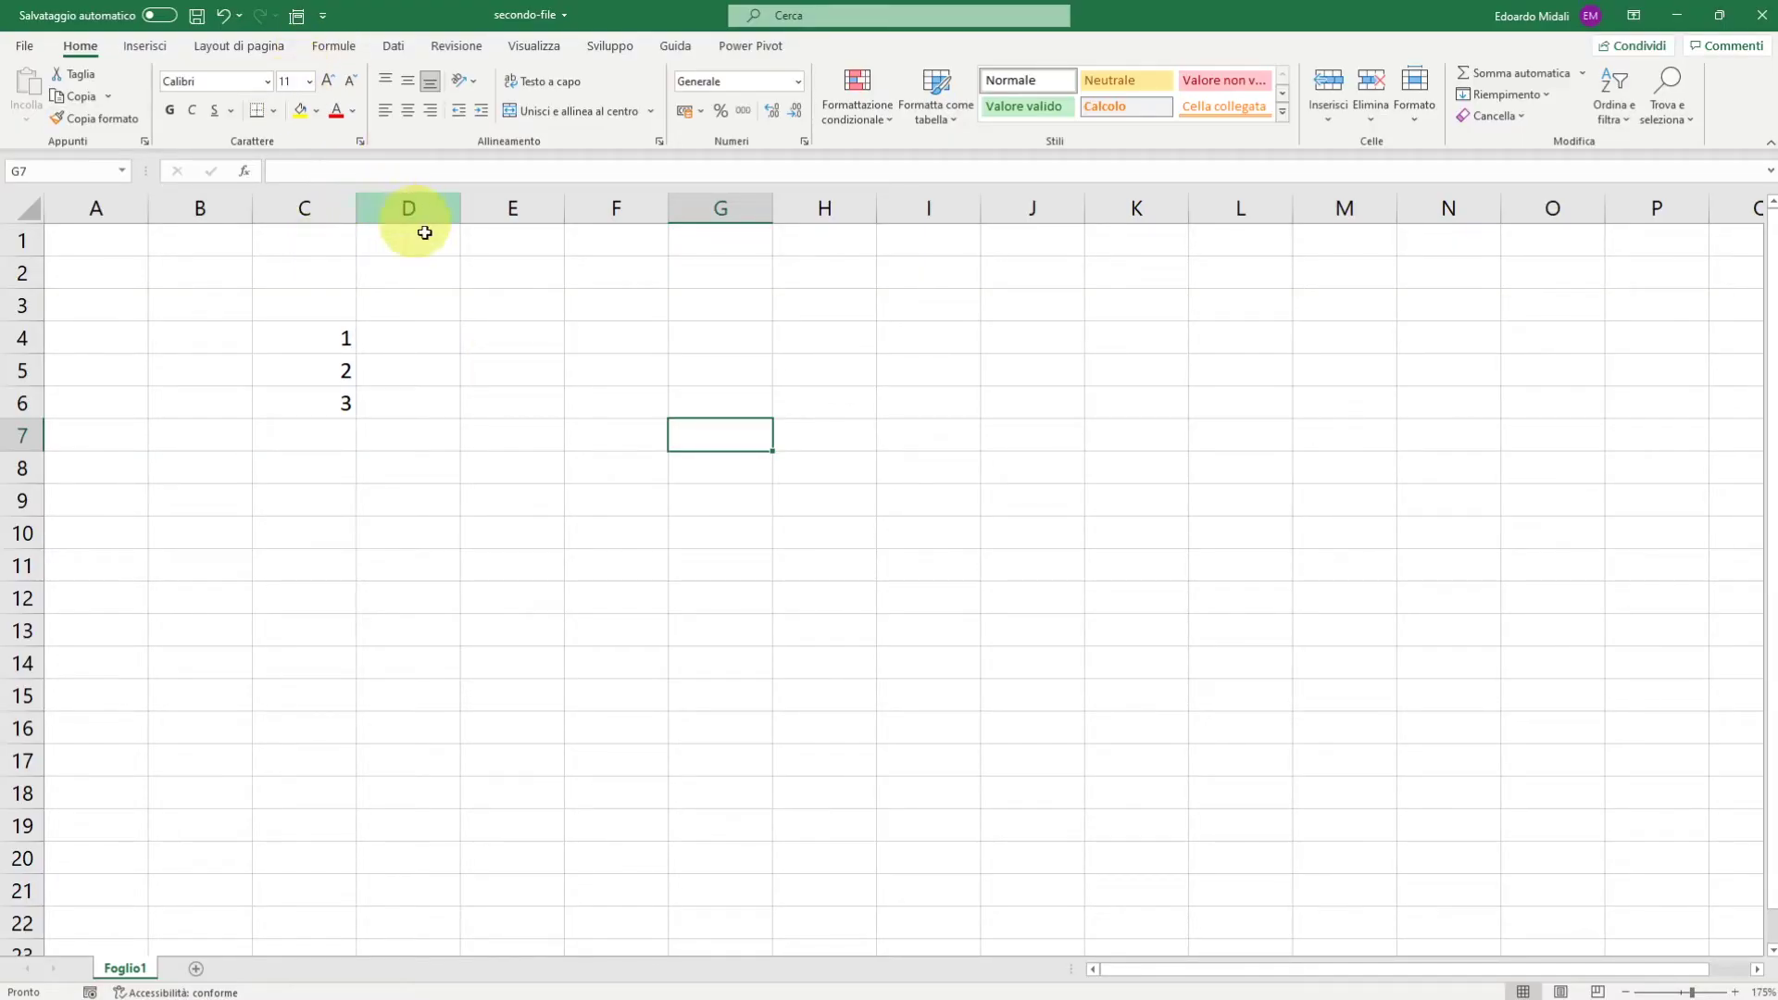
pyautogui.click(425, 341)
pyautogui.moveTo(431, 362); pyautogui.dragTo(500, 399)
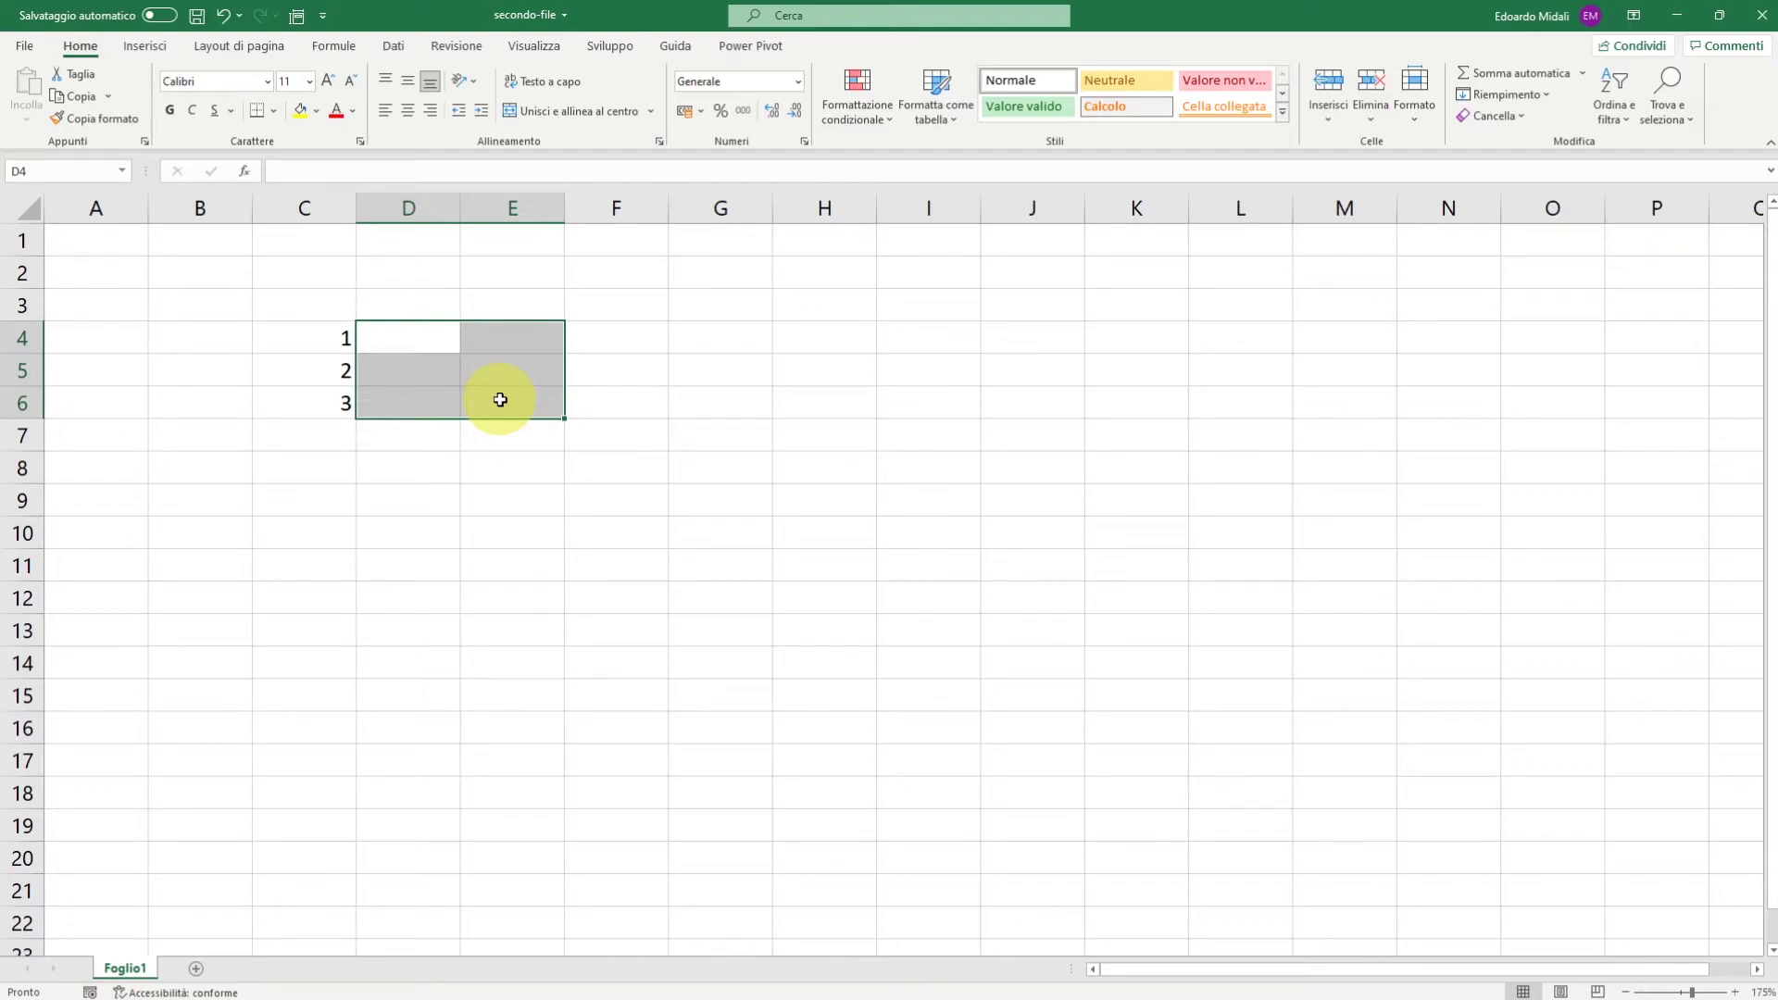
# In Trust Center External Content, keep workbook links prompting before updating, then close Options.
pyautogui.click(525, 433)
pyautogui.click(30, 48)
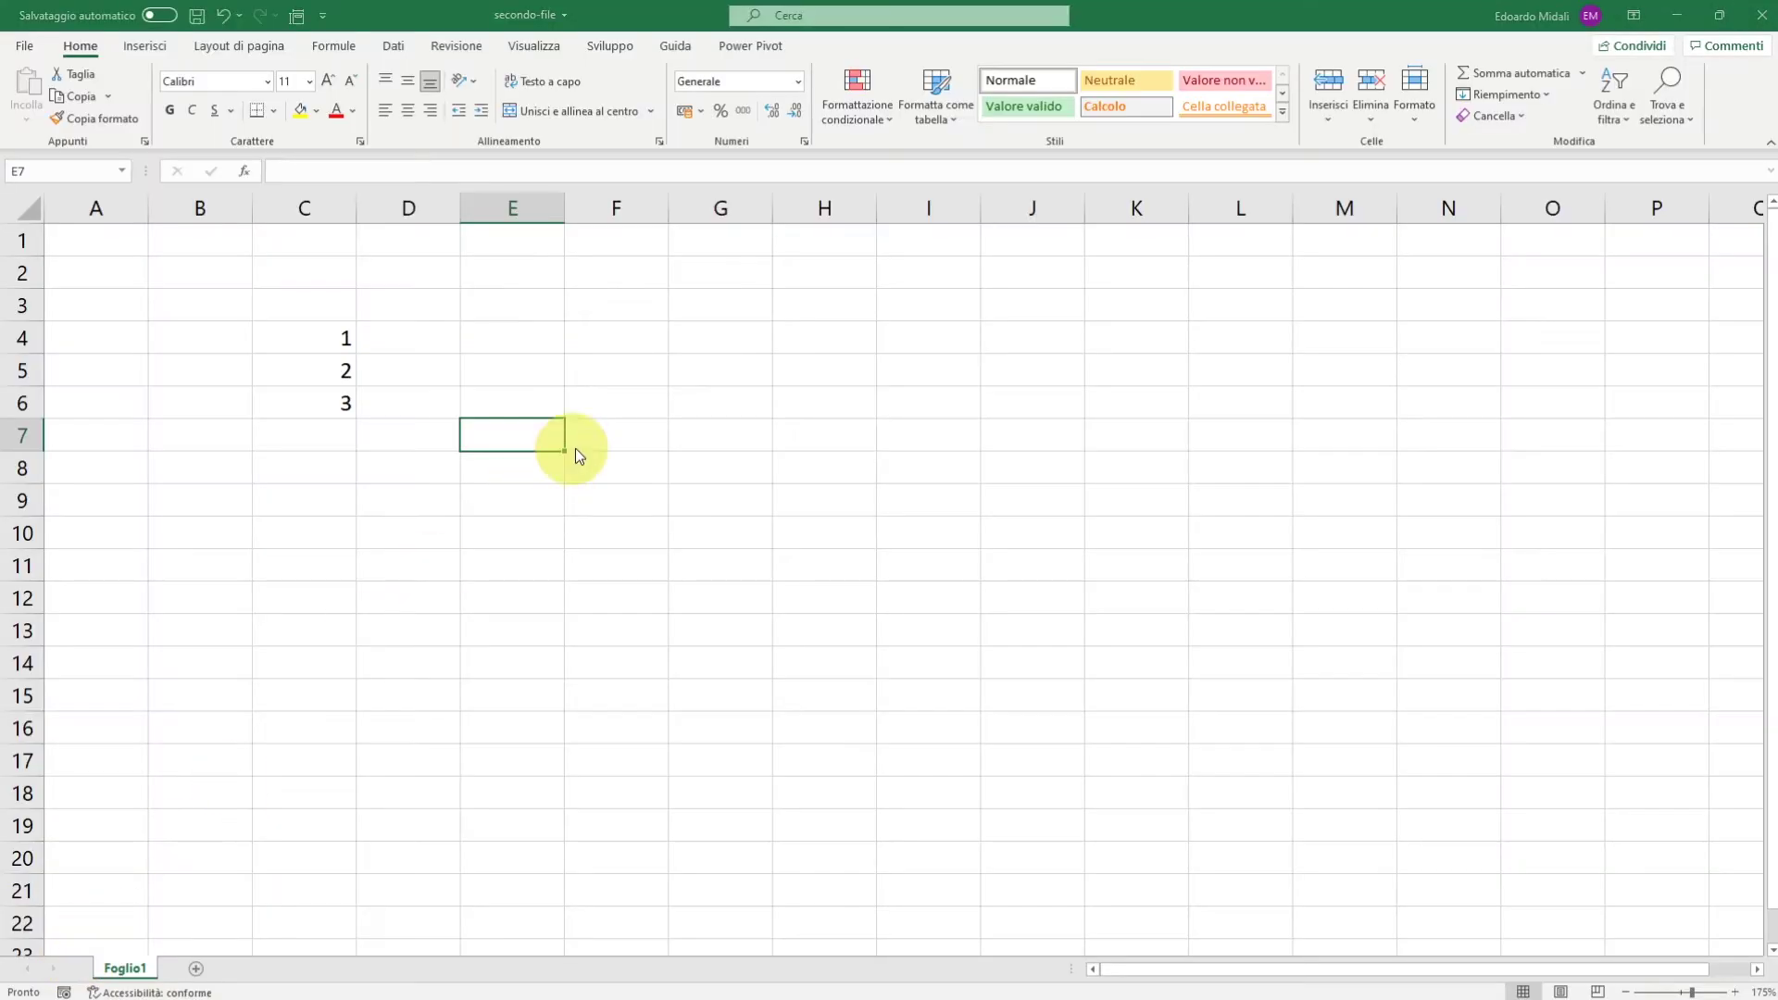
pyautogui.click(568, 512)
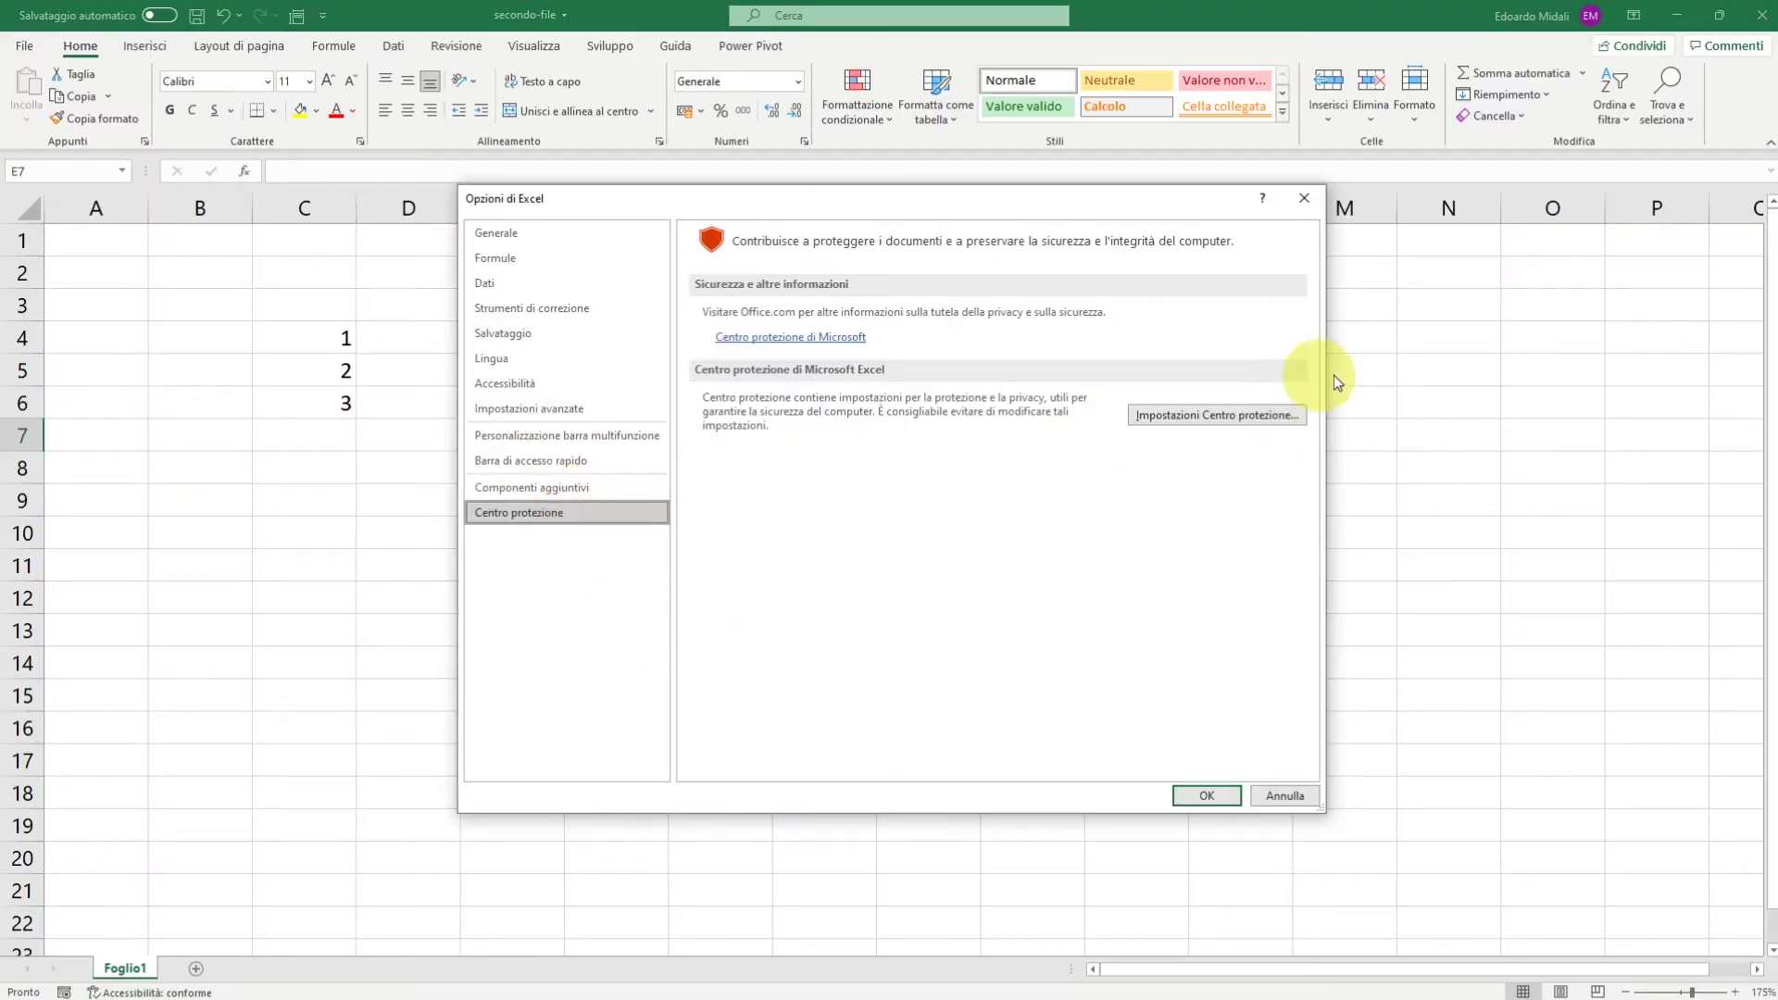
pyautogui.click(1239, 417)
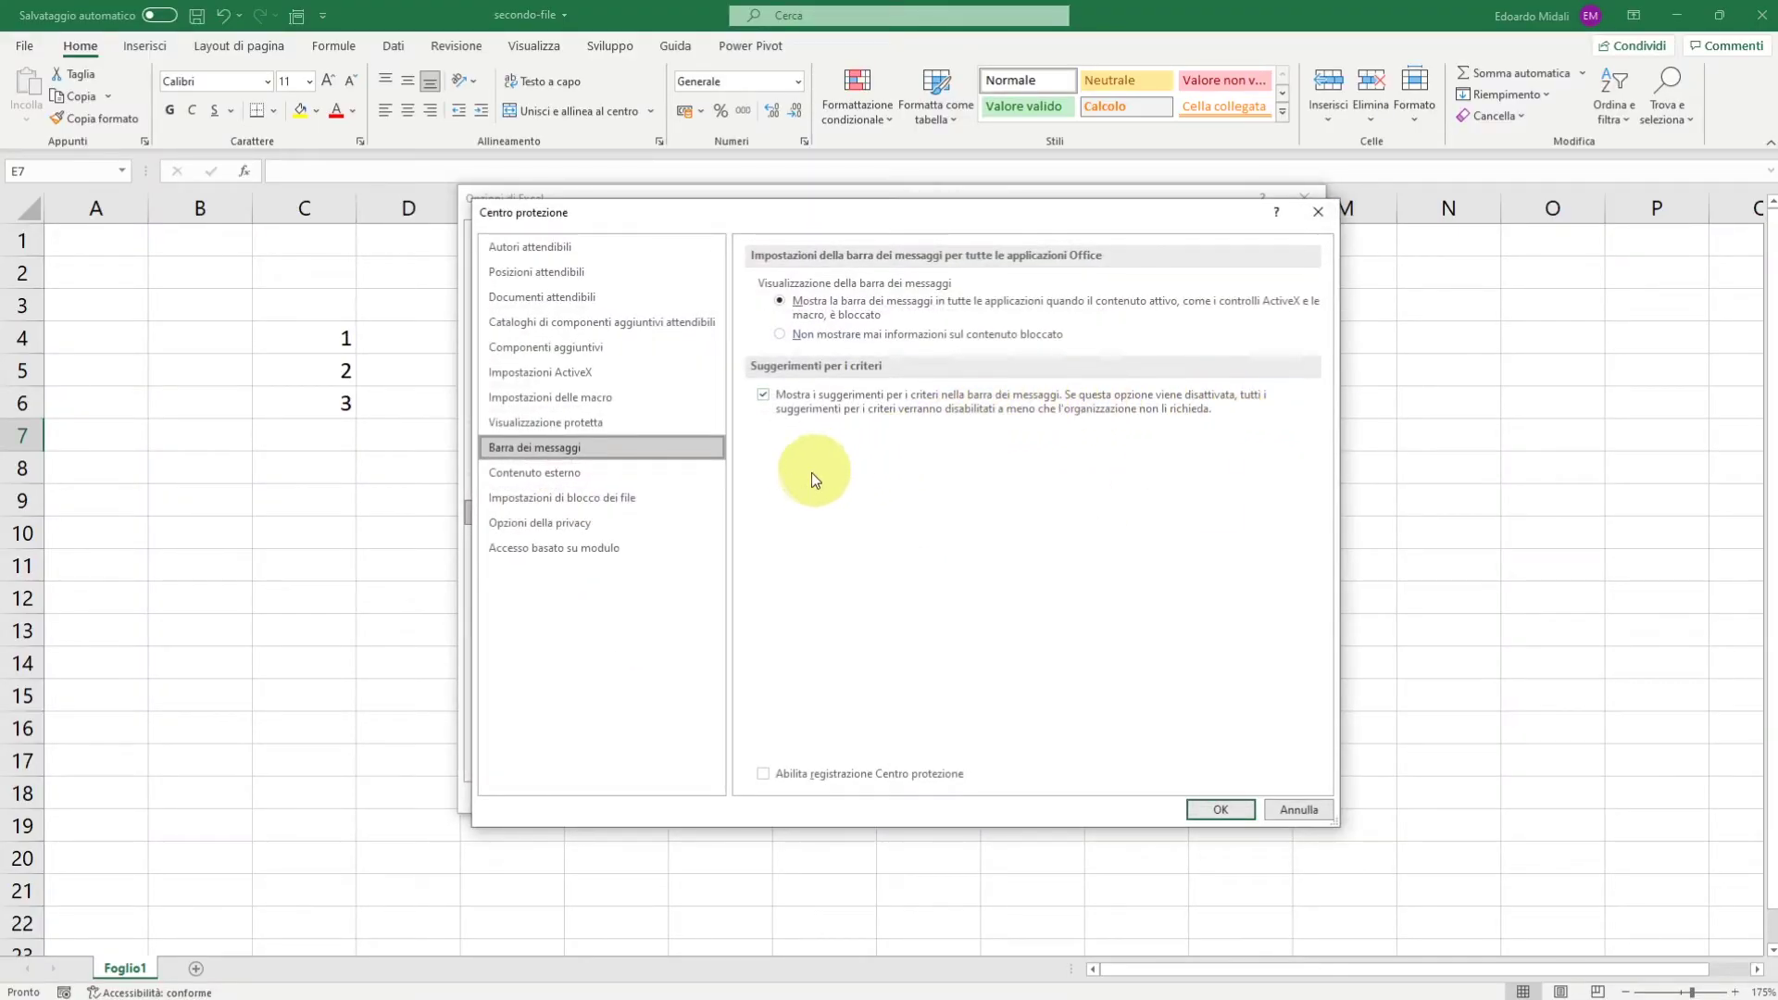
pyautogui.click(704, 472)
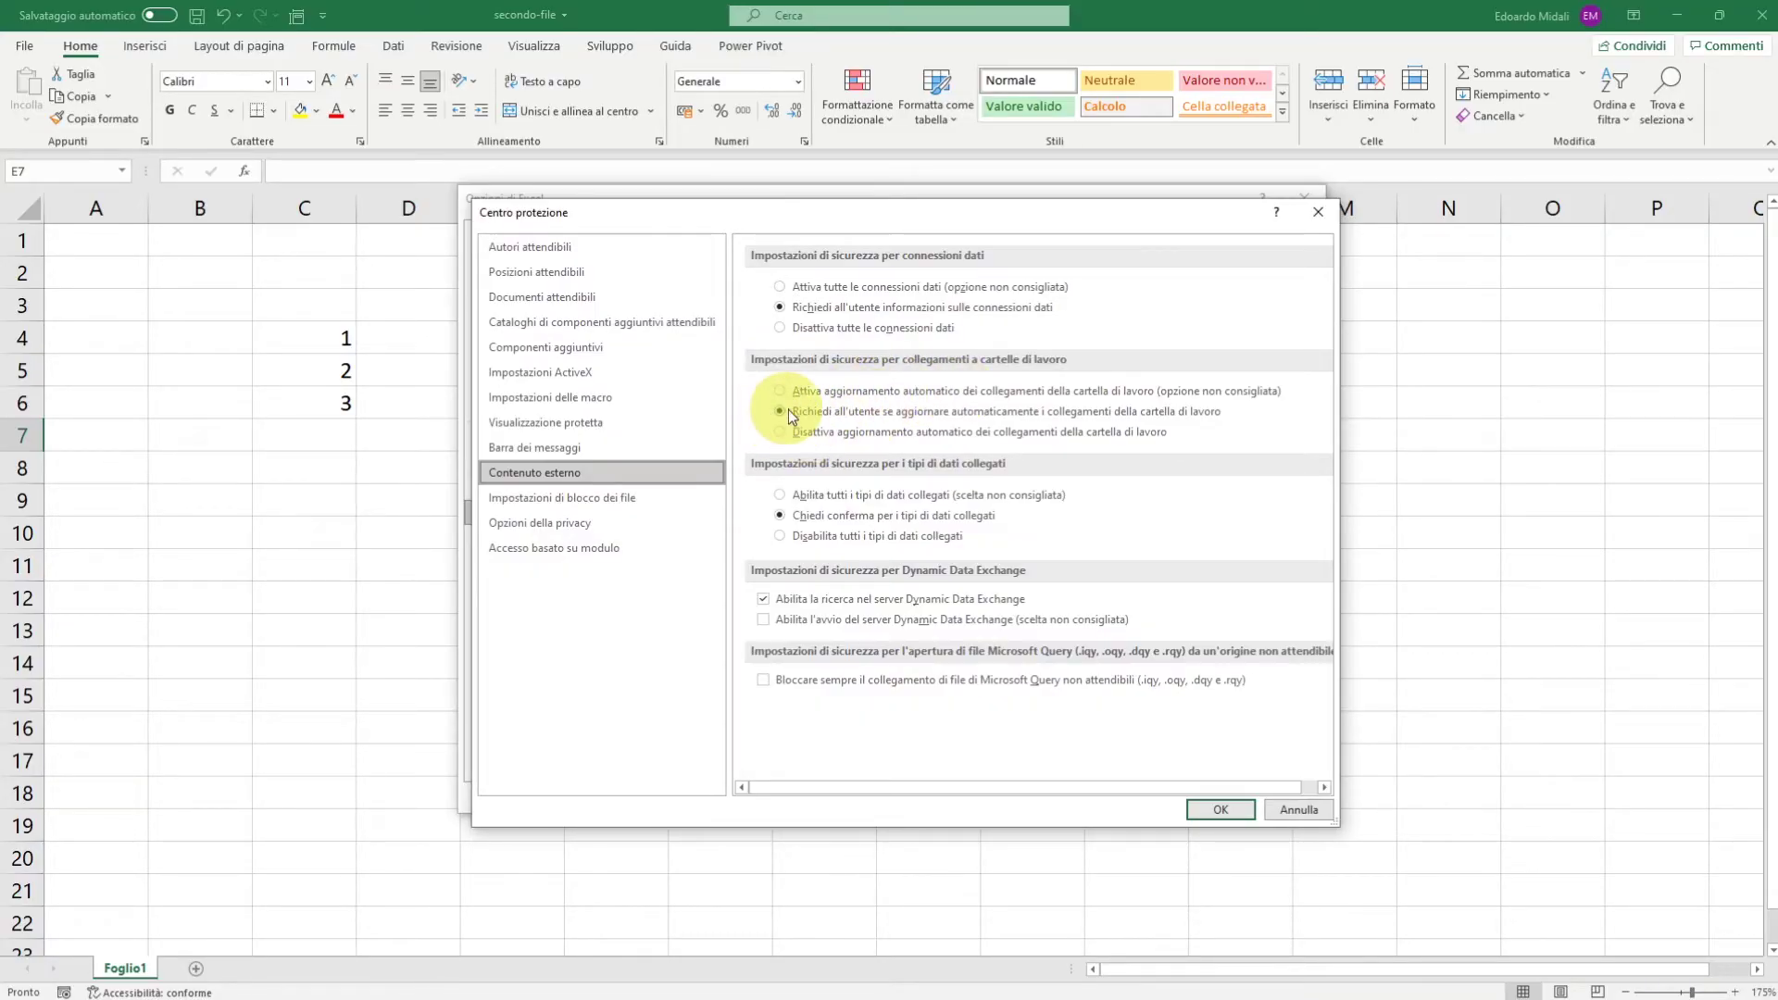
pyautogui.click(871, 412)
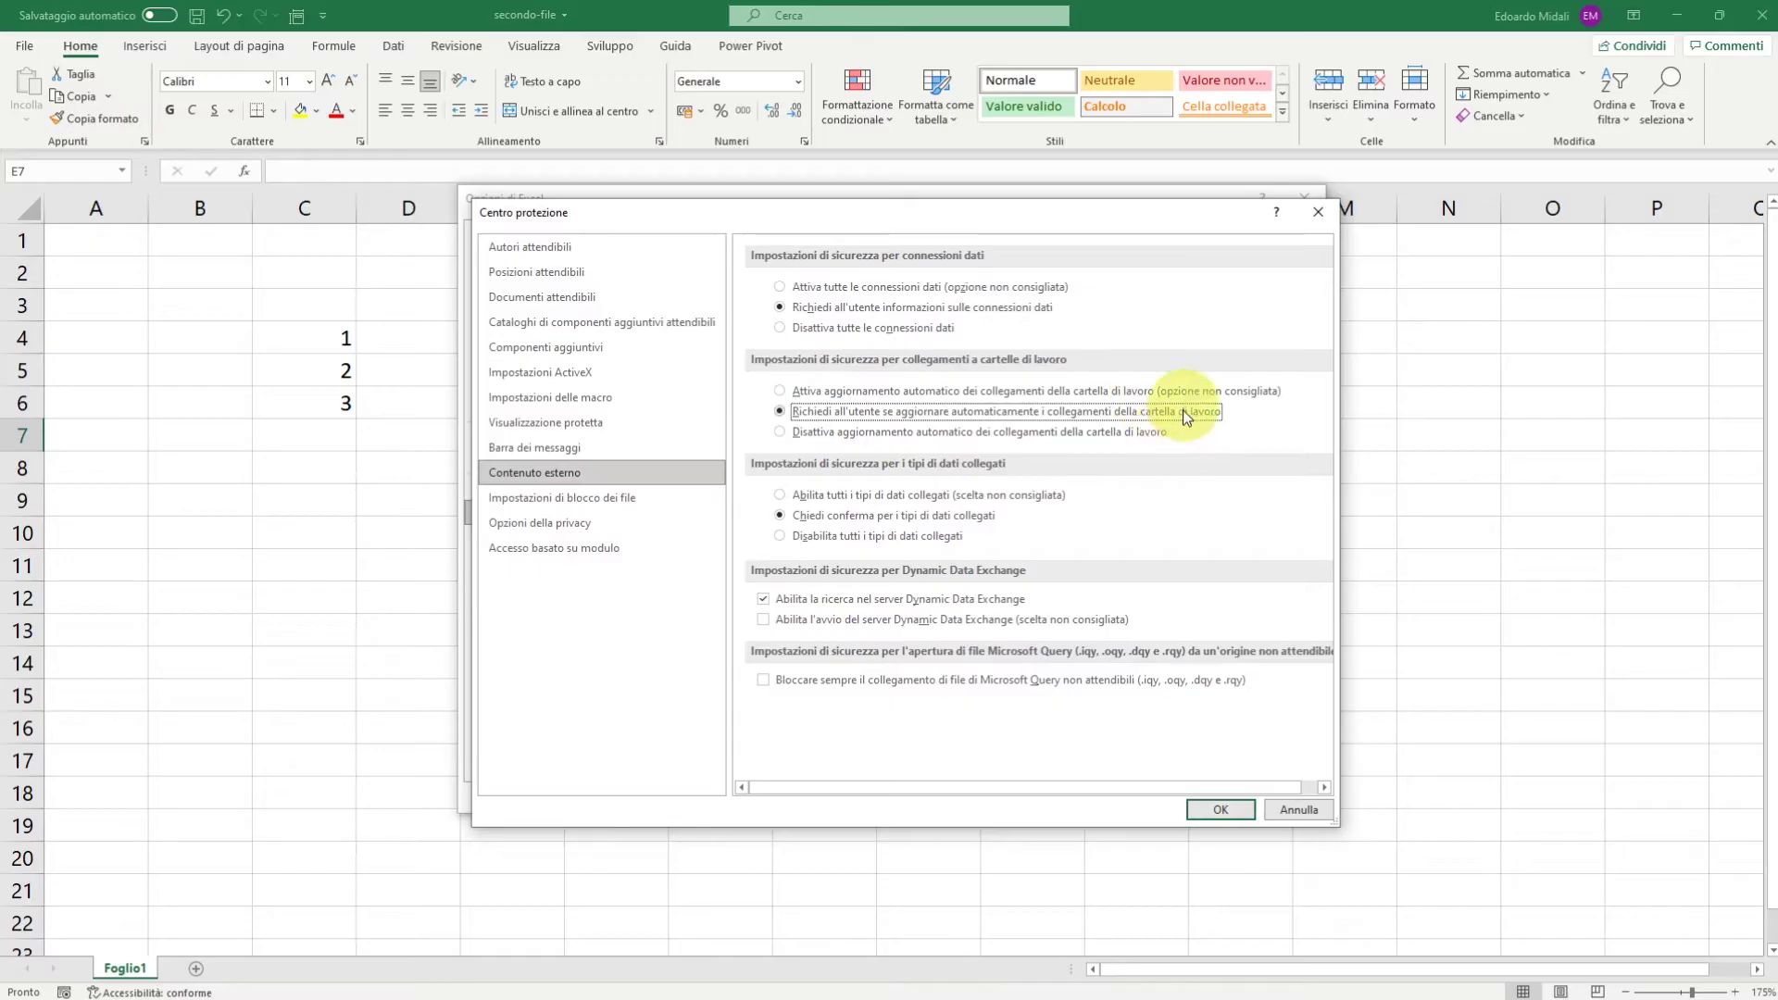
pyautogui.click(1318, 212)
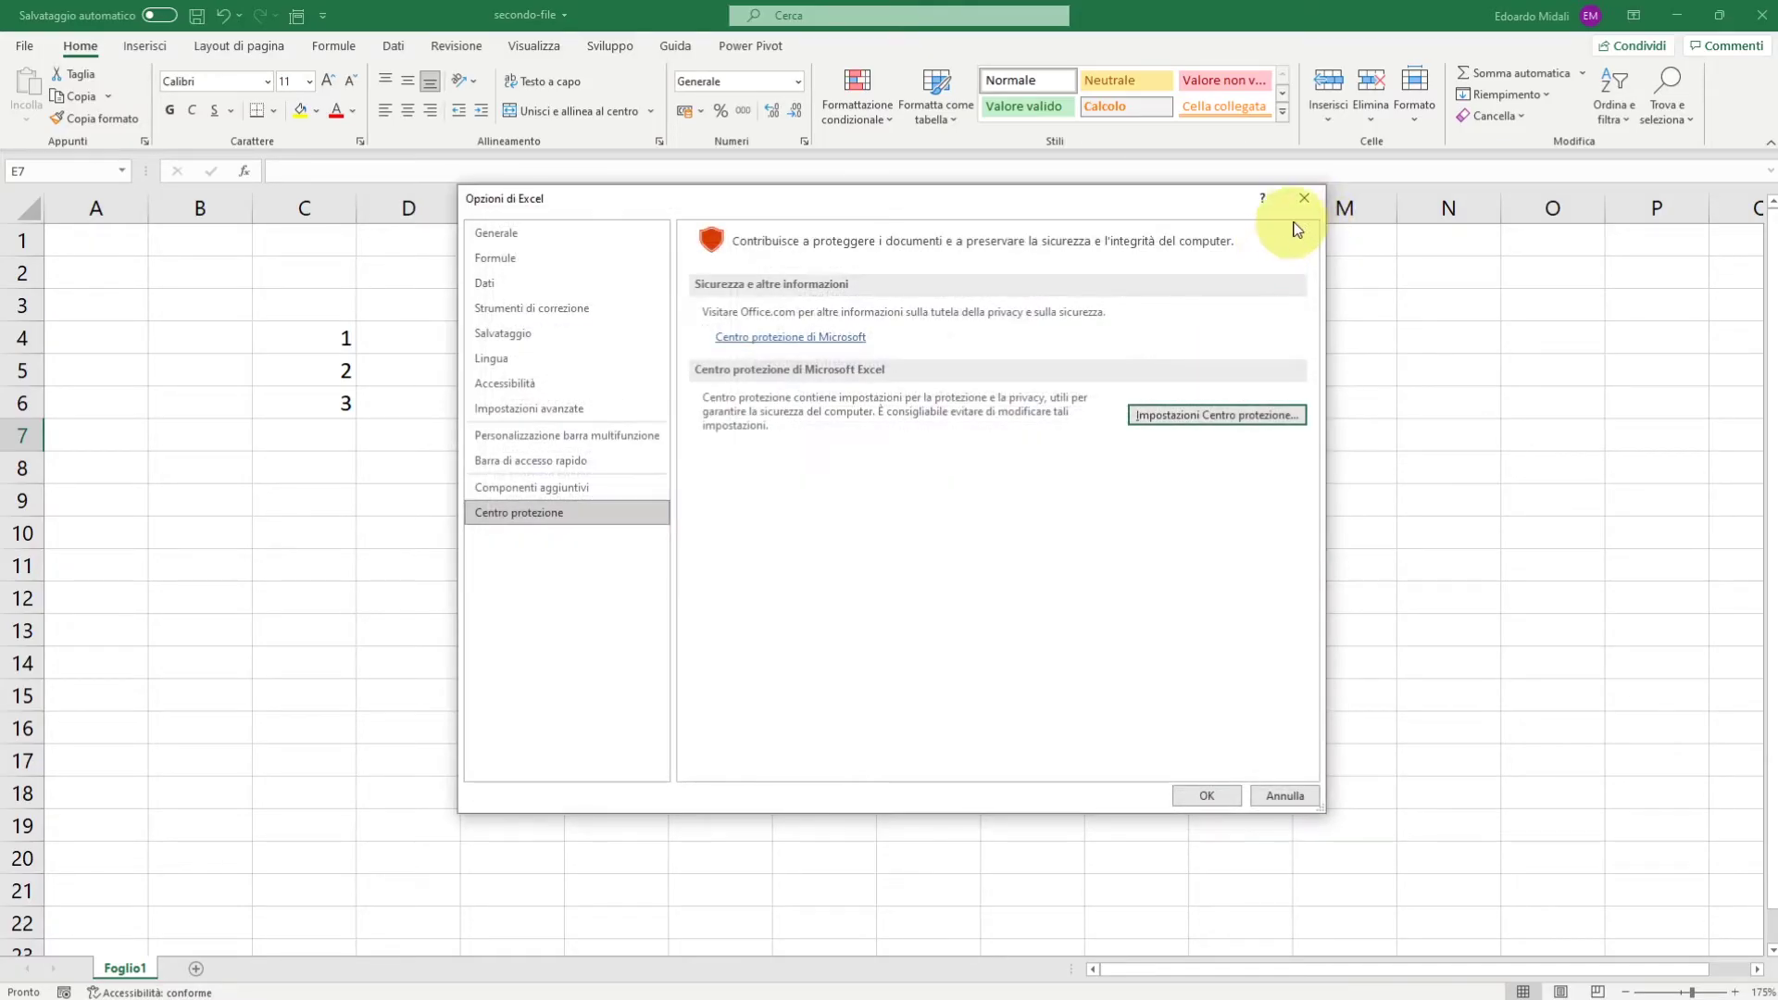
pyautogui.click(1309, 204)
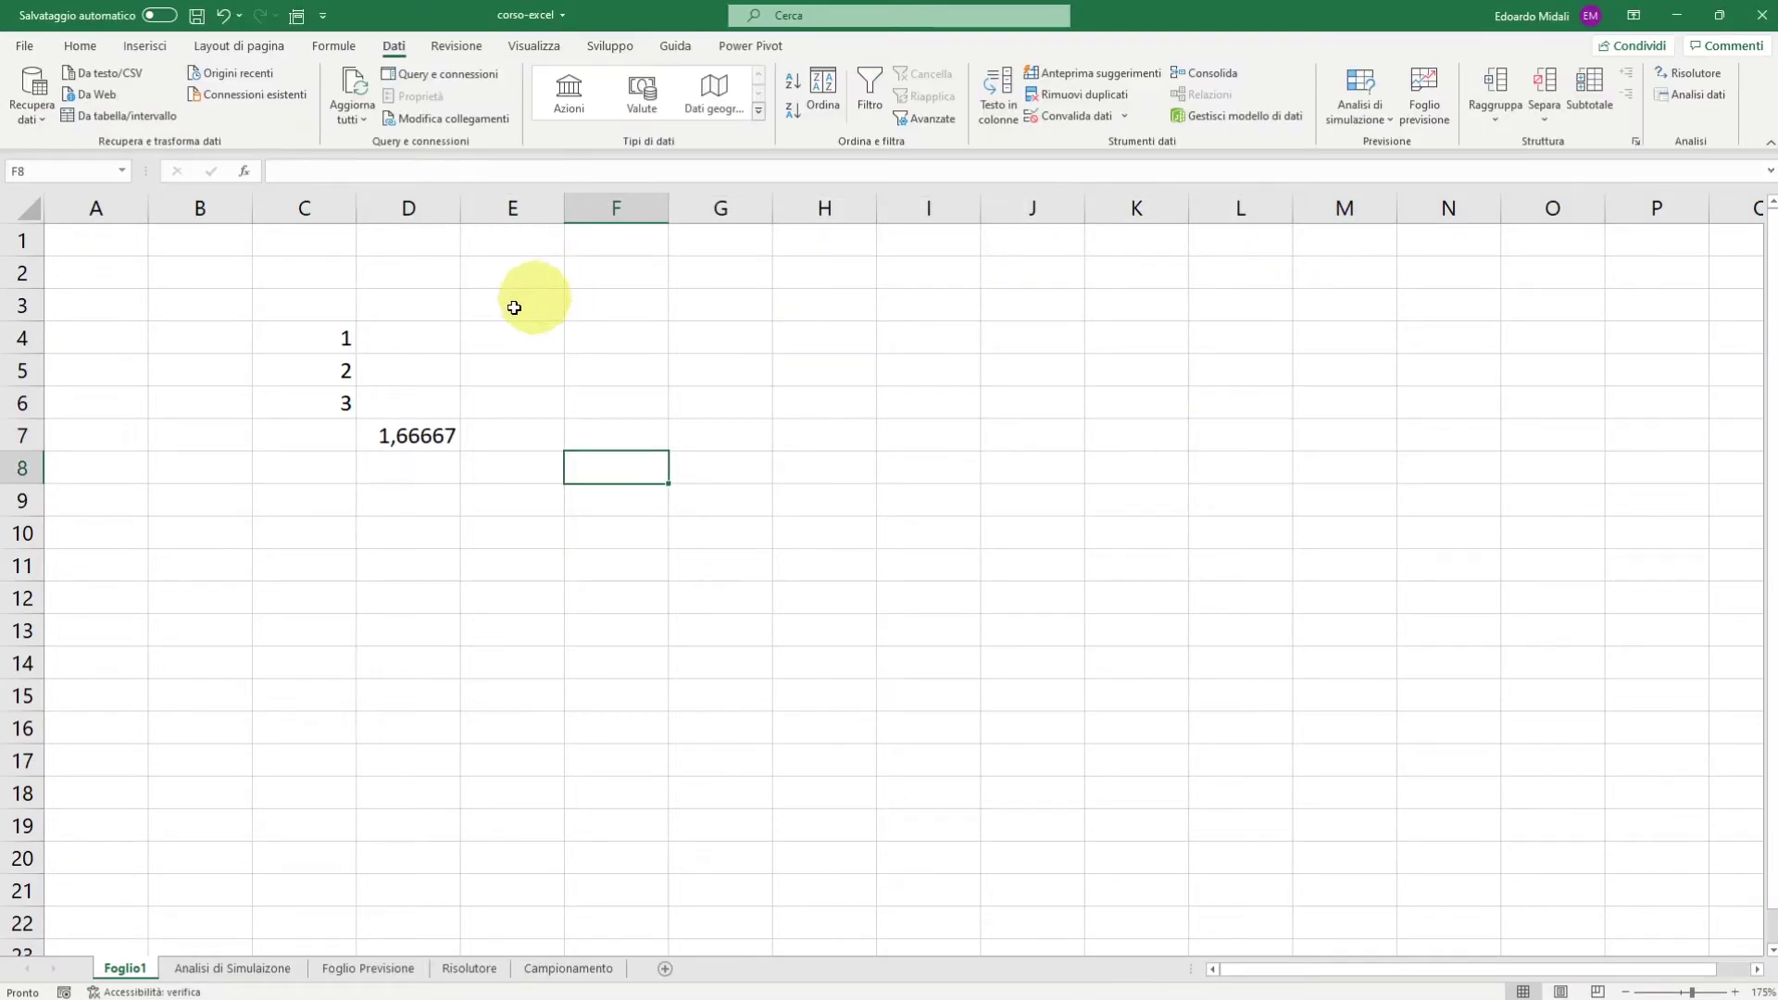
# Review corso-excel's secondo-file.xlsx link in the Data tab's Edit Links window.
pyautogui.click(480, 367)
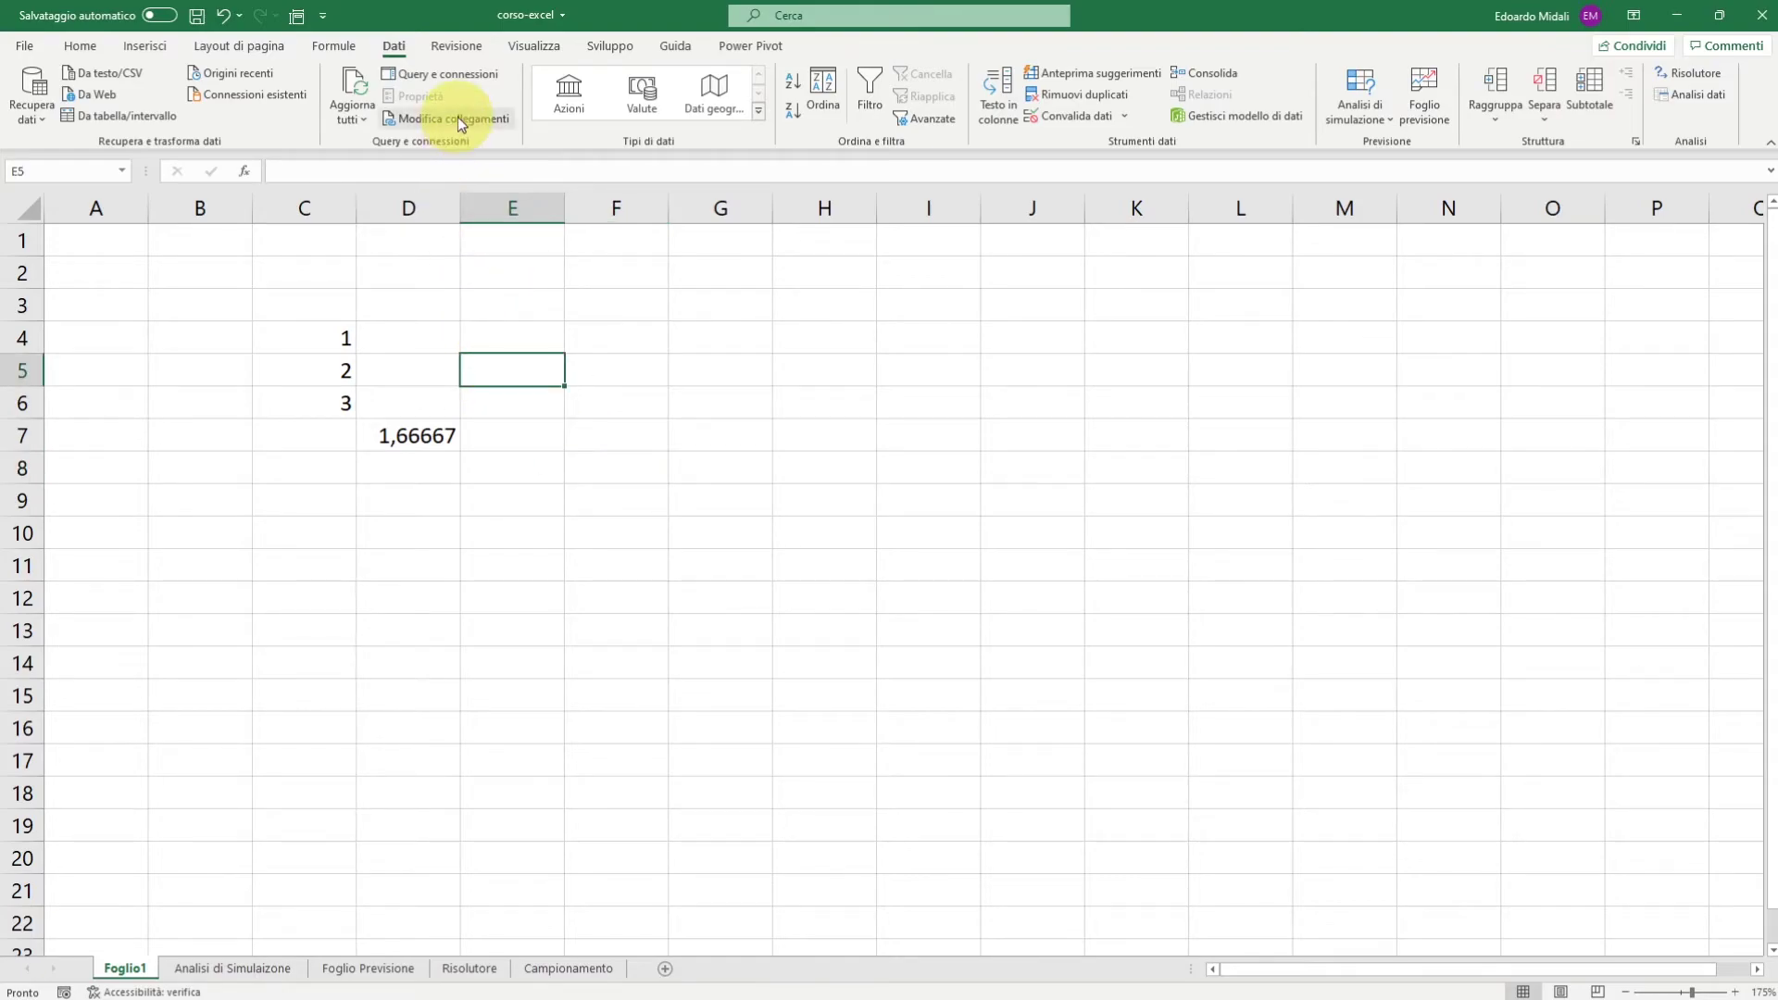
pyautogui.click(80, 45)
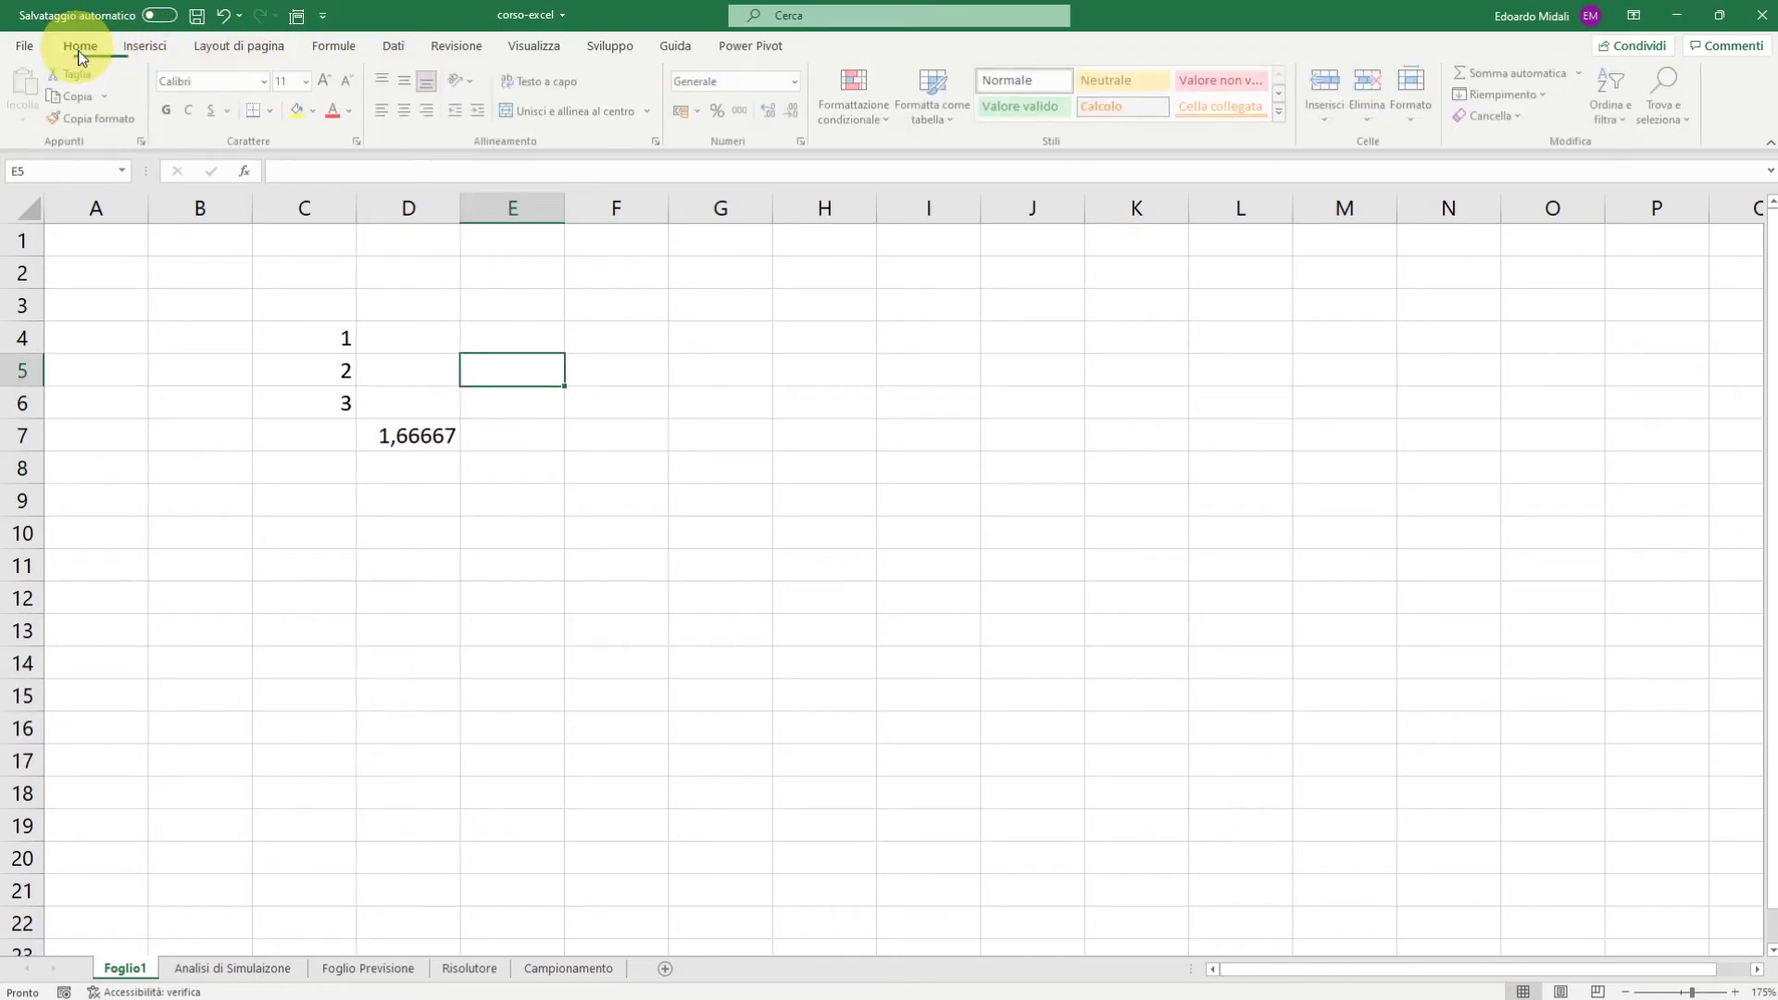
pyautogui.click(393, 46)
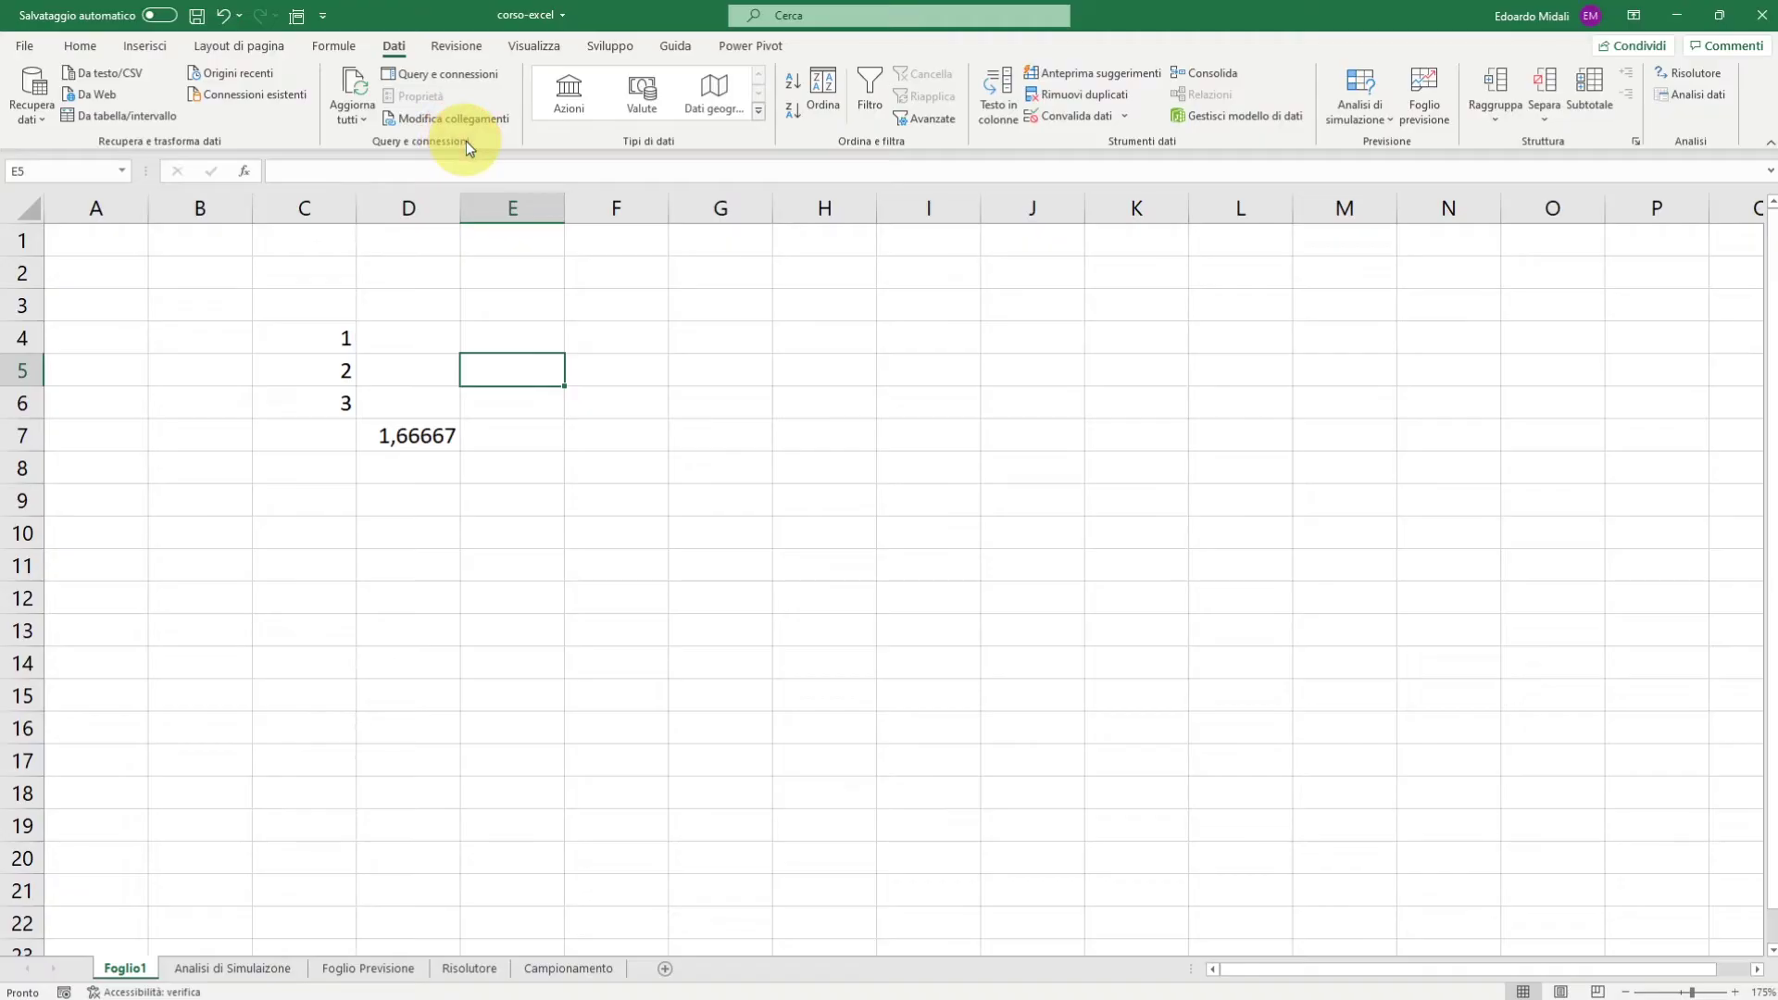
pyautogui.click(454, 119)
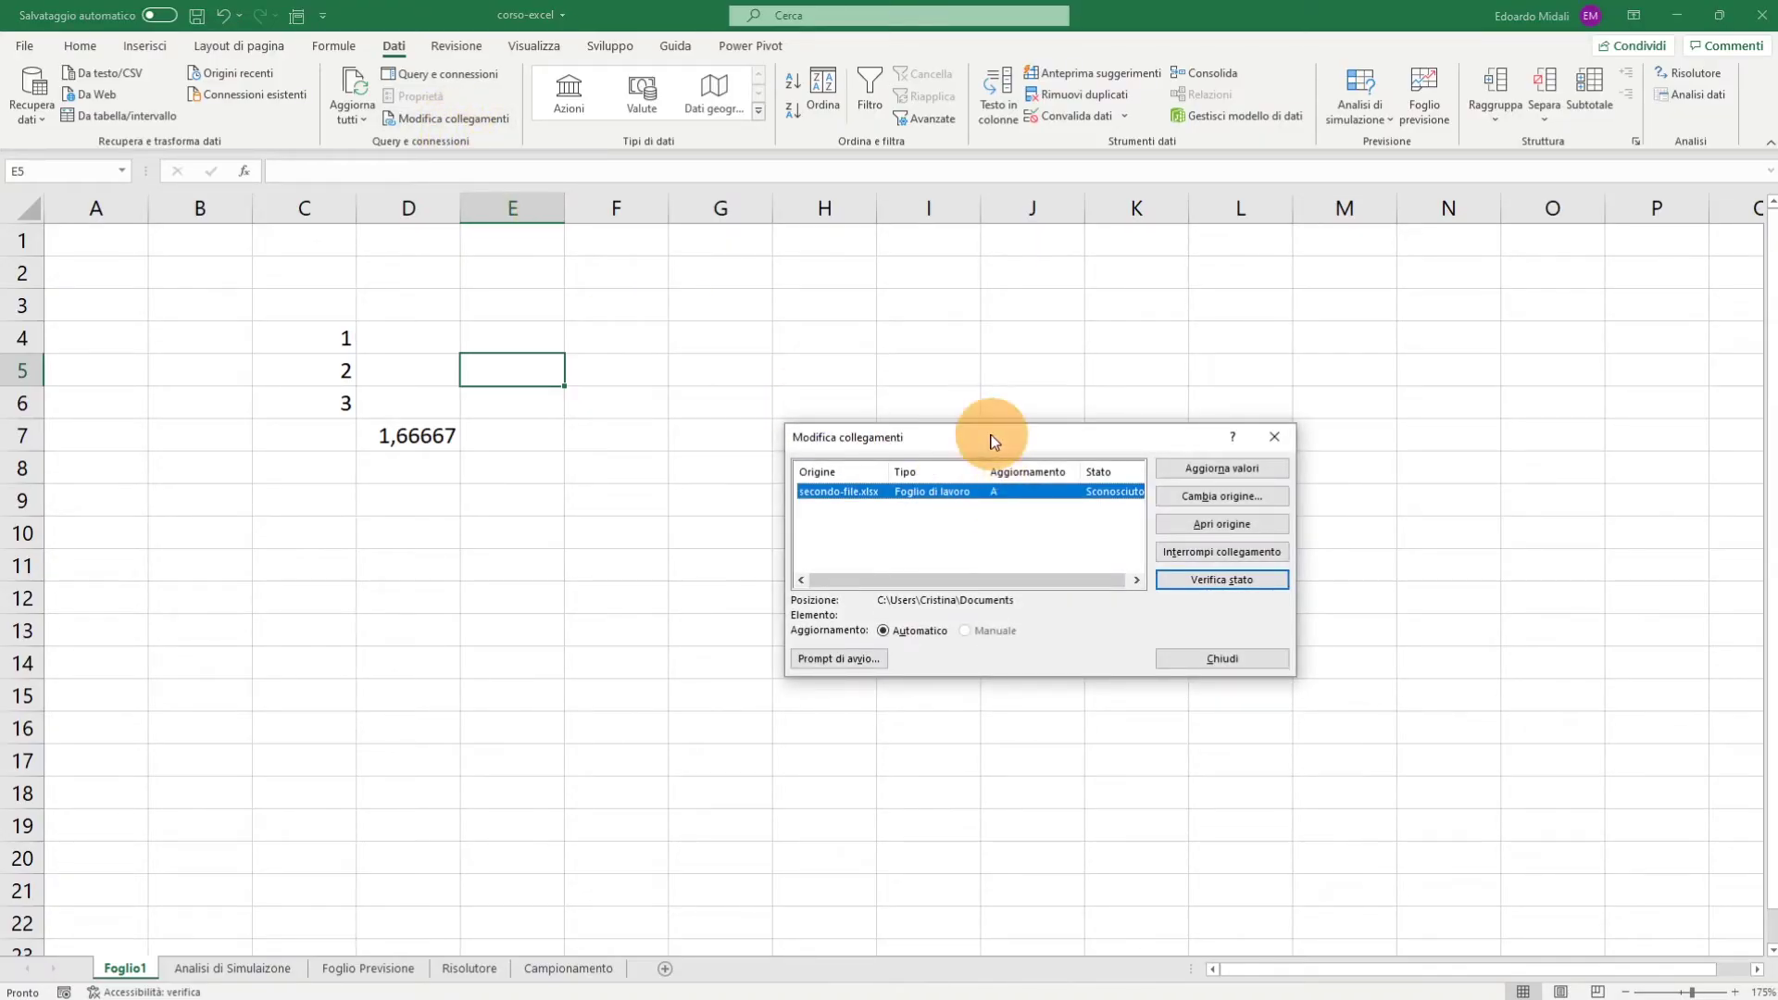
pyautogui.moveTo(992, 436); pyautogui.dragTo(840, 409)
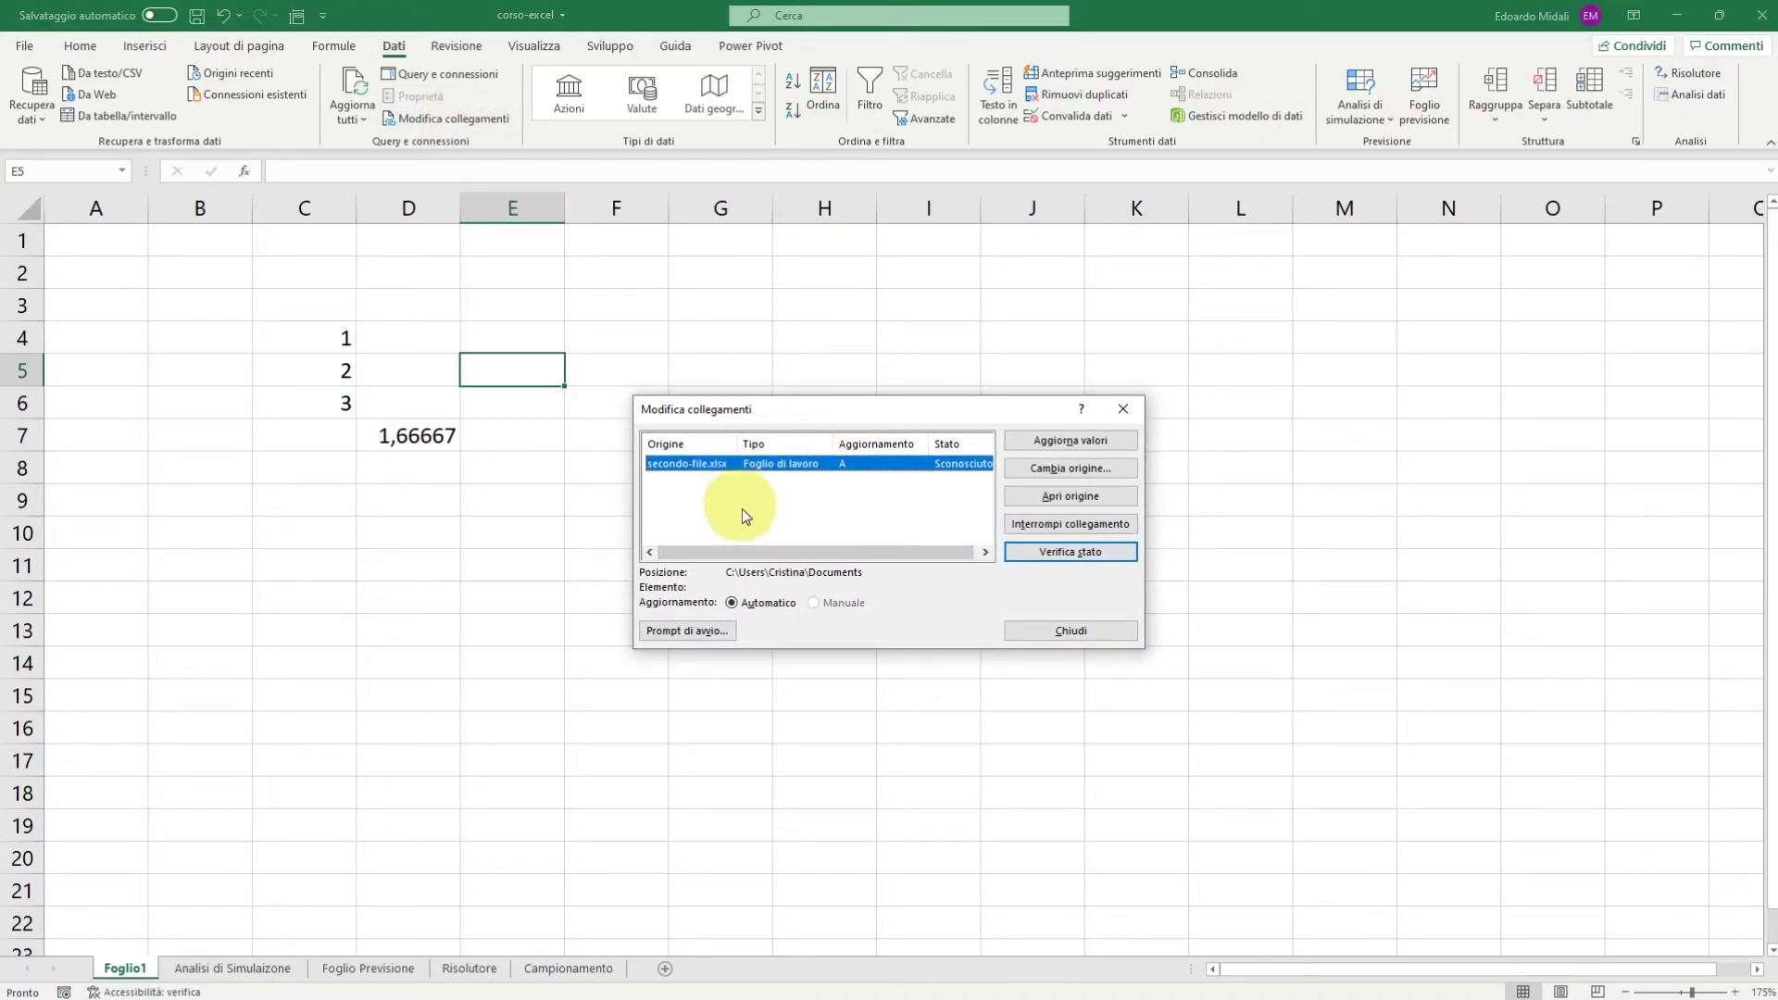
pyautogui.click(1142, 416)
# Minimize corso-excel and update secondo-file's corso-excel.xlsx link values in Edit Links.
pyautogui.click(1679, 16)
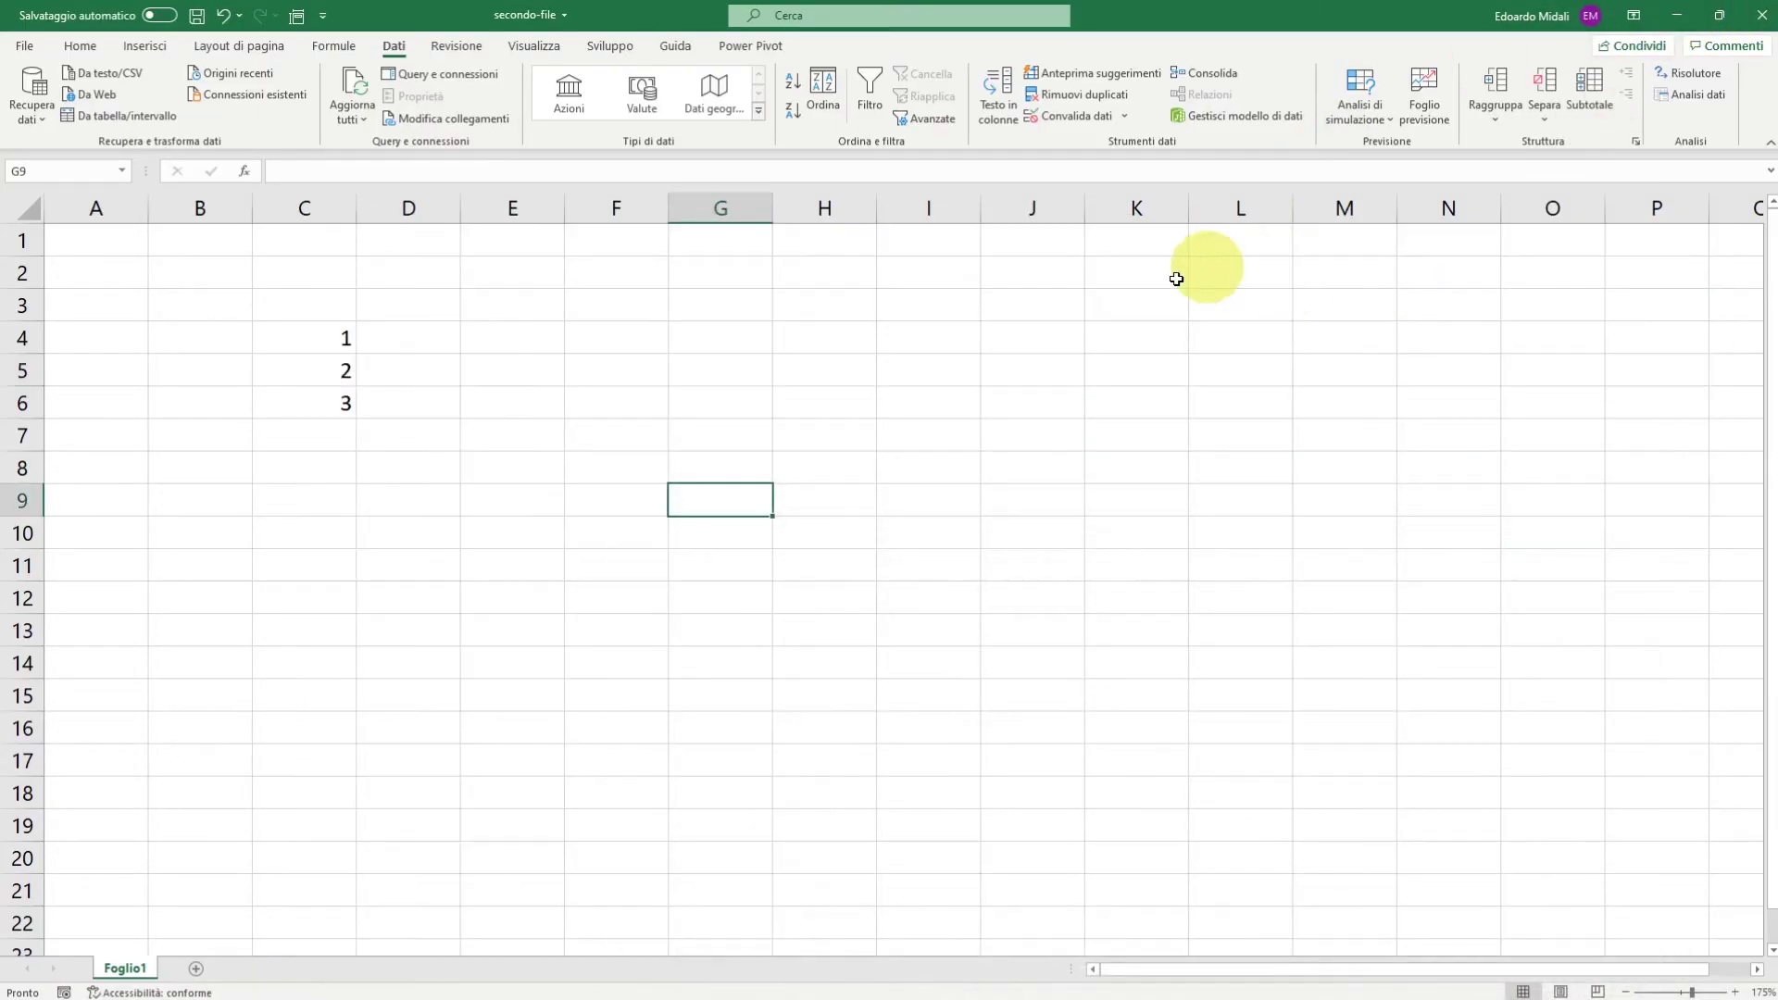
pyautogui.click(446, 120)
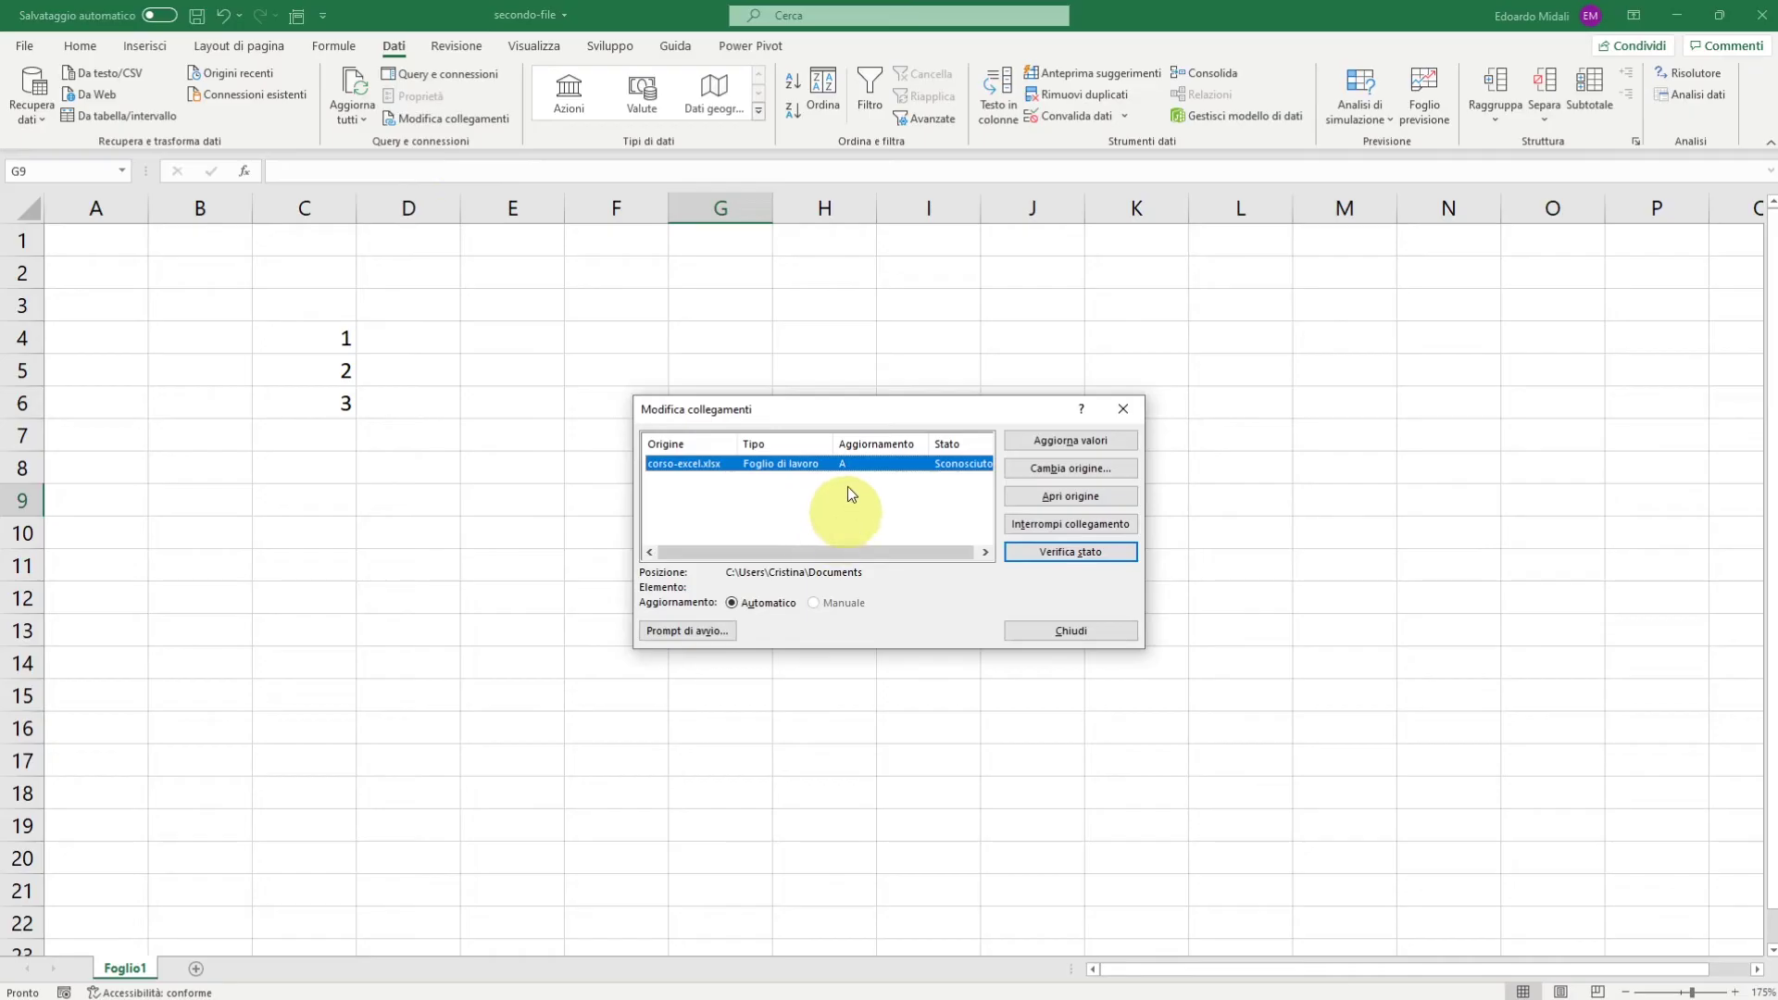
pyautogui.moveTo(857, 419); pyautogui.dragTo(816, 412)
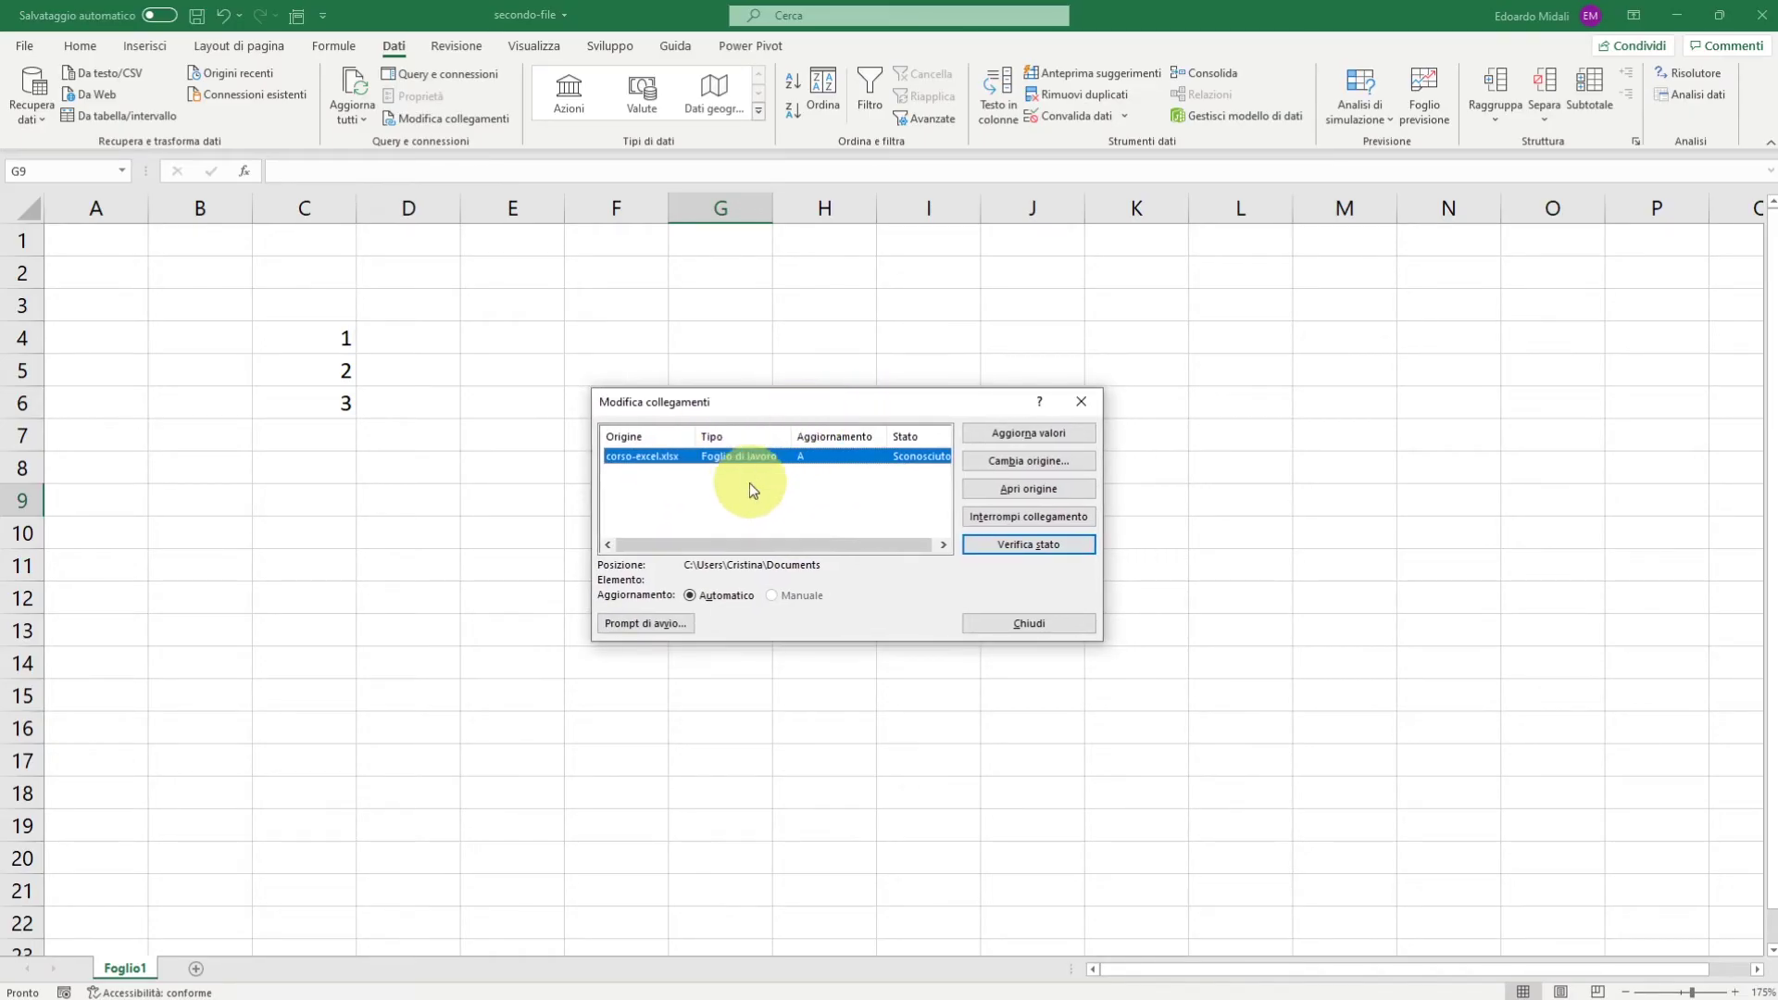
pyautogui.moveTo(758, 544)
pyautogui.mouseDown()
pyautogui.moveTo(669, 547)
pyautogui.moveTo(761, 470)
pyautogui.mouseUp()
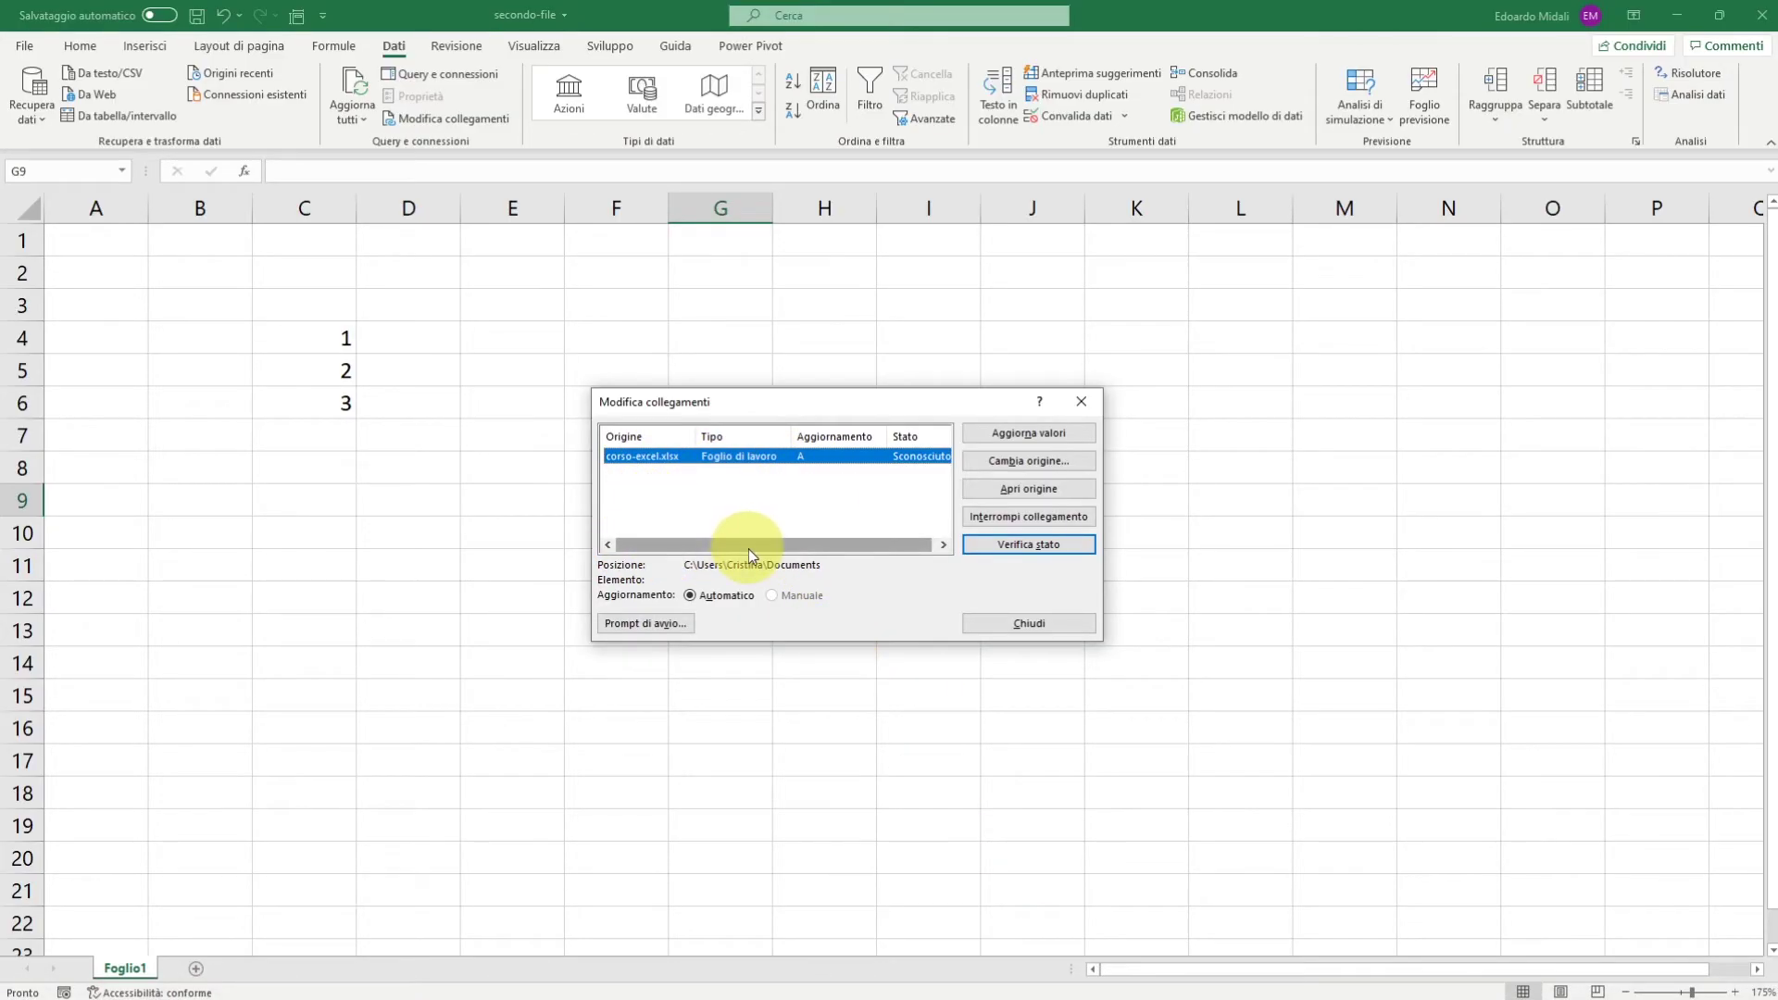
pyautogui.moveTo(748, 548); pyautogui.dragTo(831, 526)
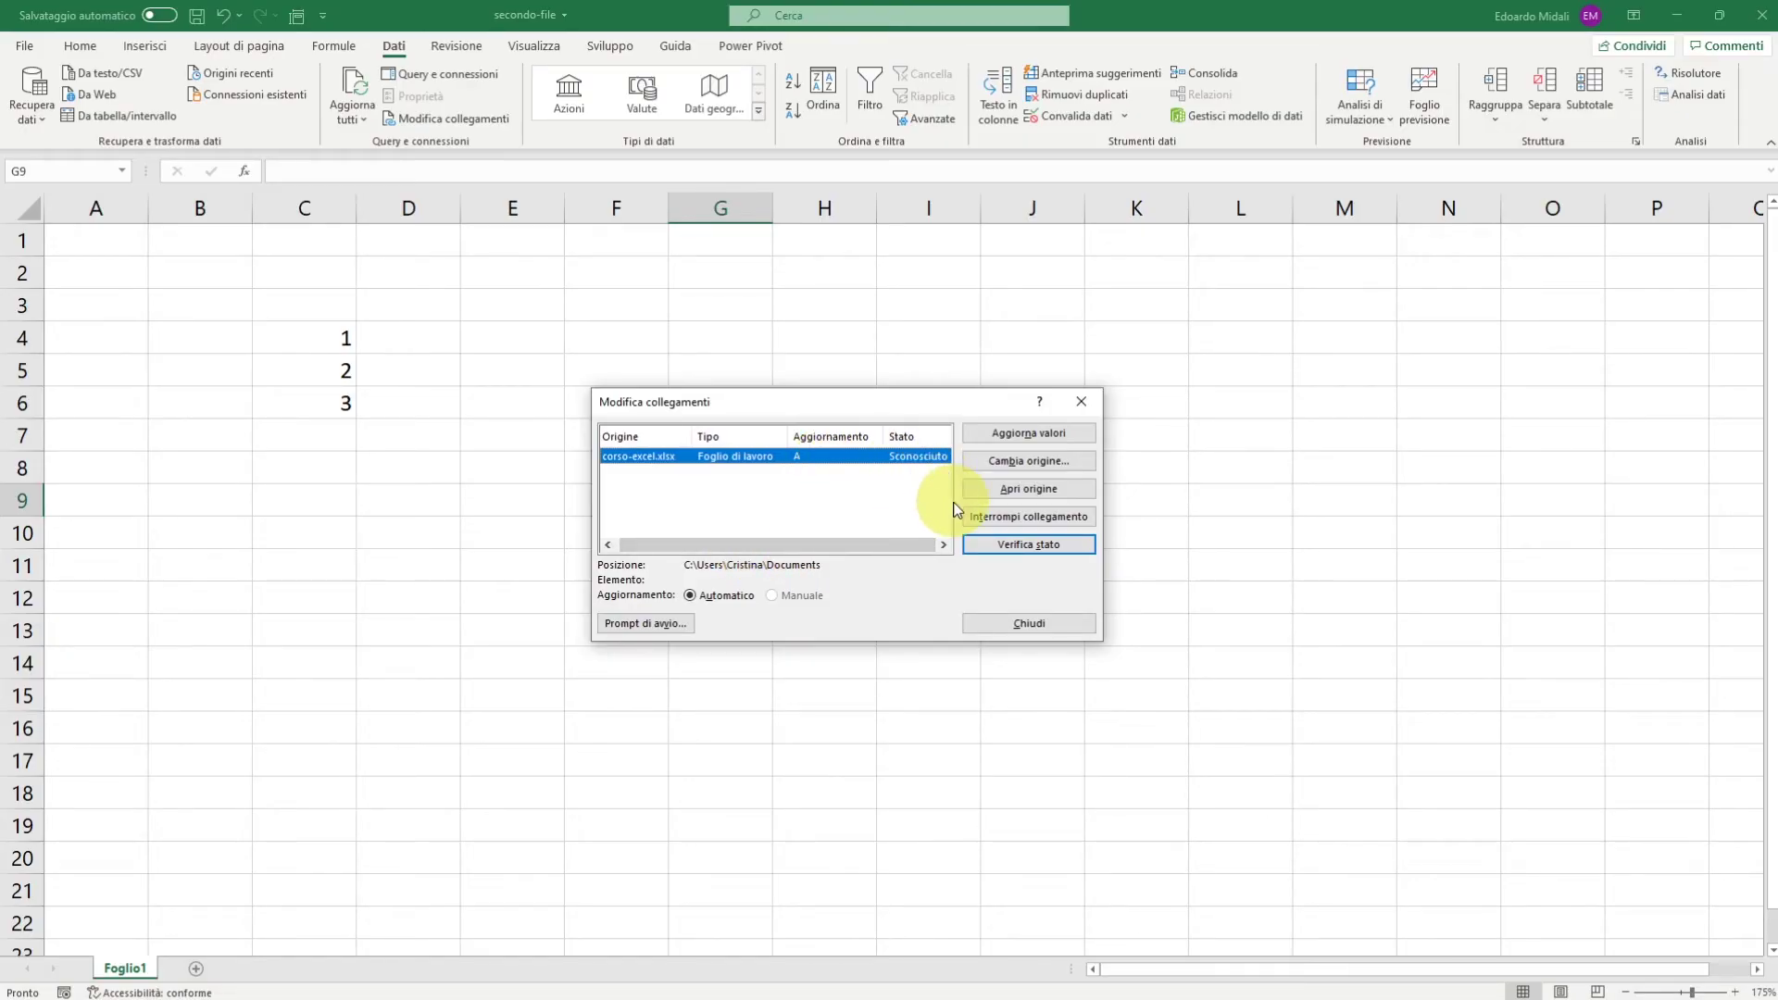
pyautogui.click(1008, 443)
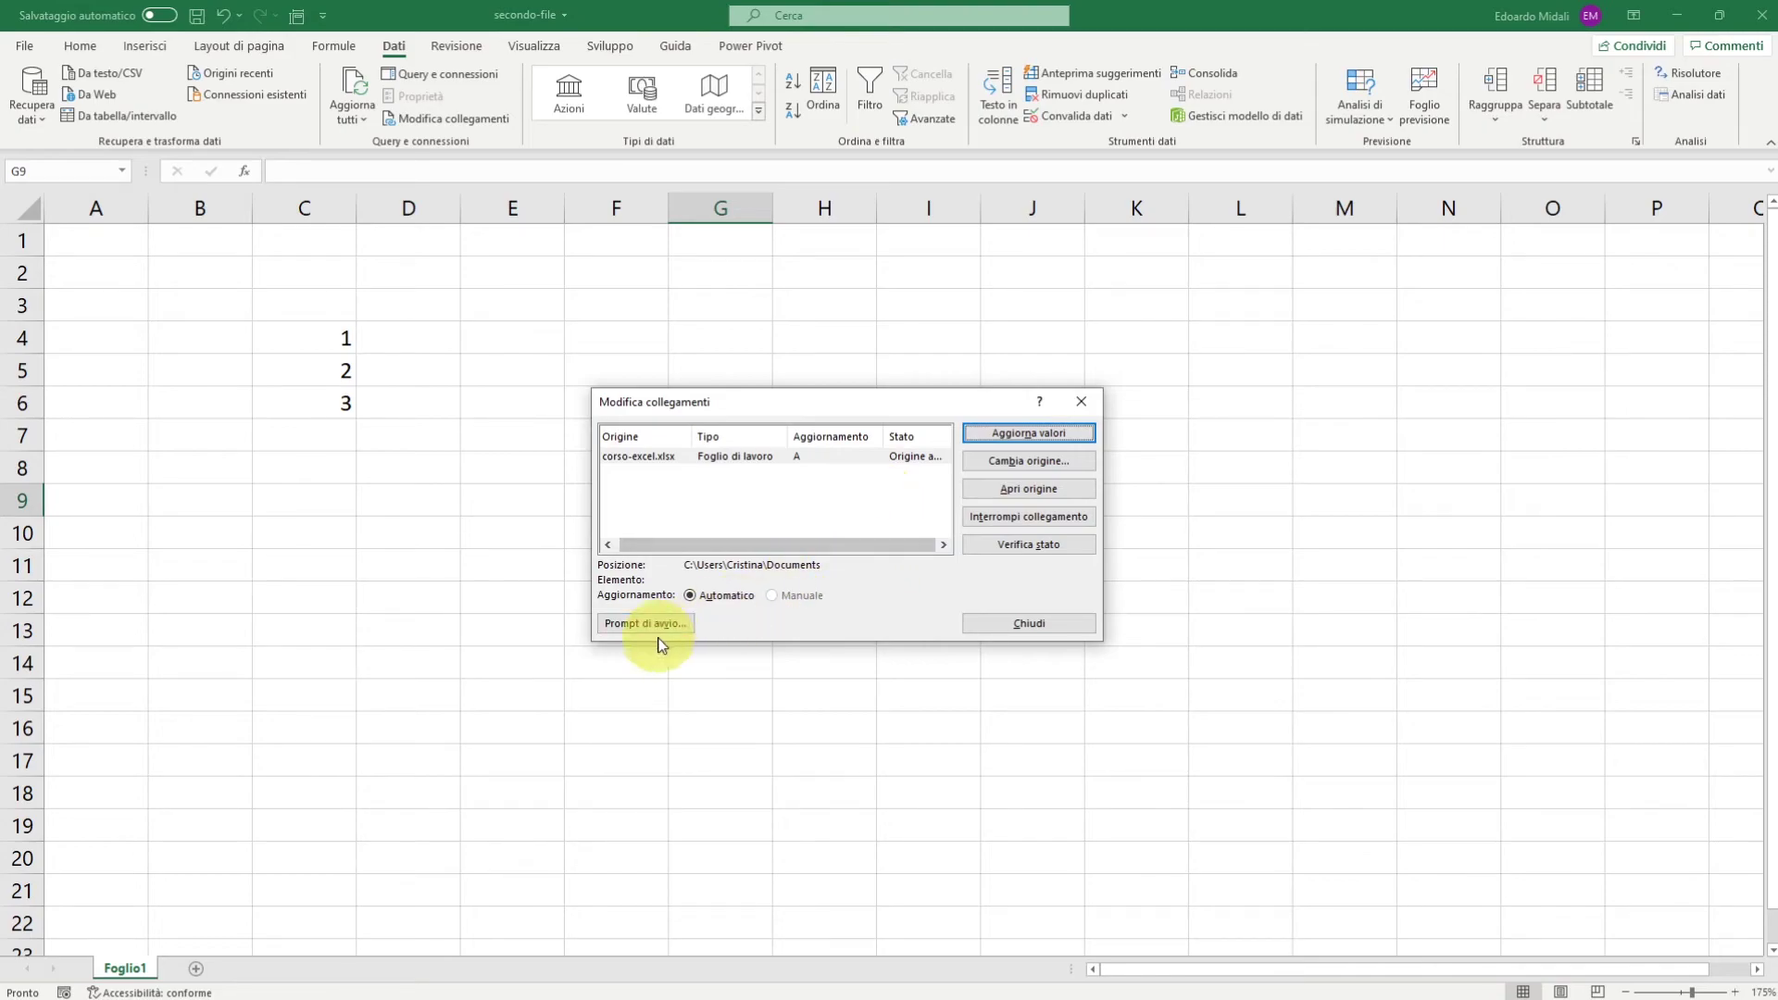
# Review the Startup Prompt settings, close Edit Links and bring up the Documenti folder.
pyautogui.click(653, 624)
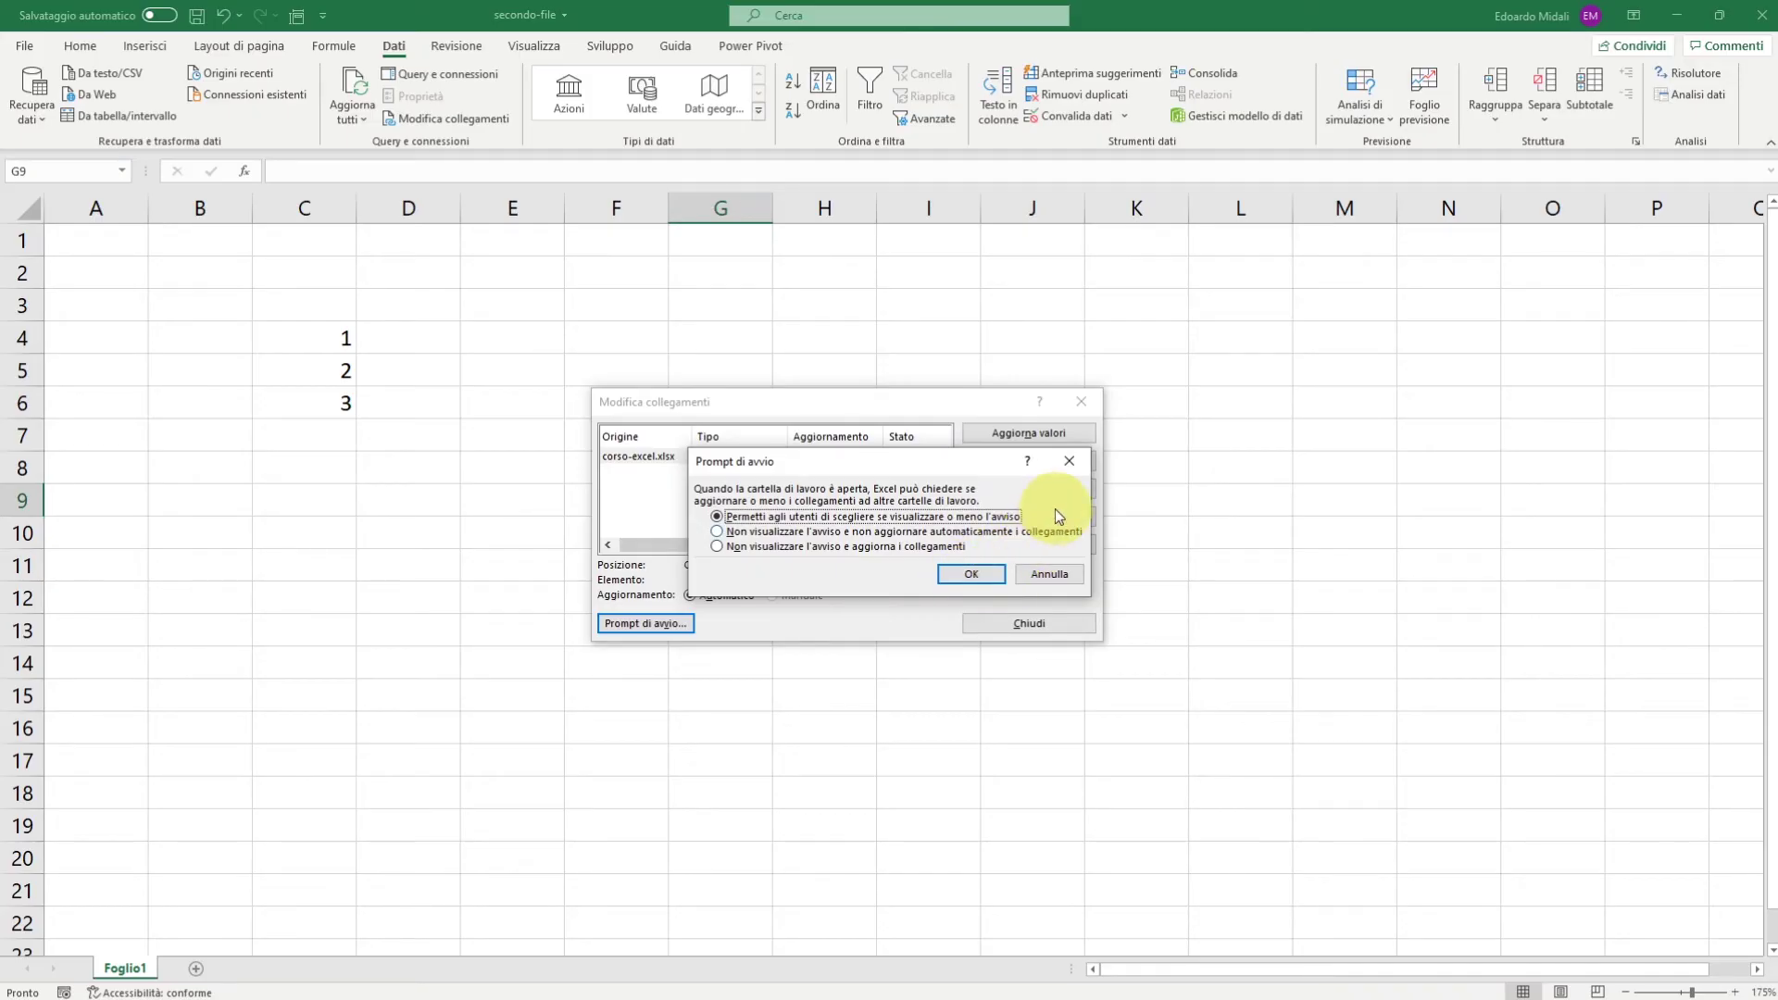
pyautogui.click(1069, 462)
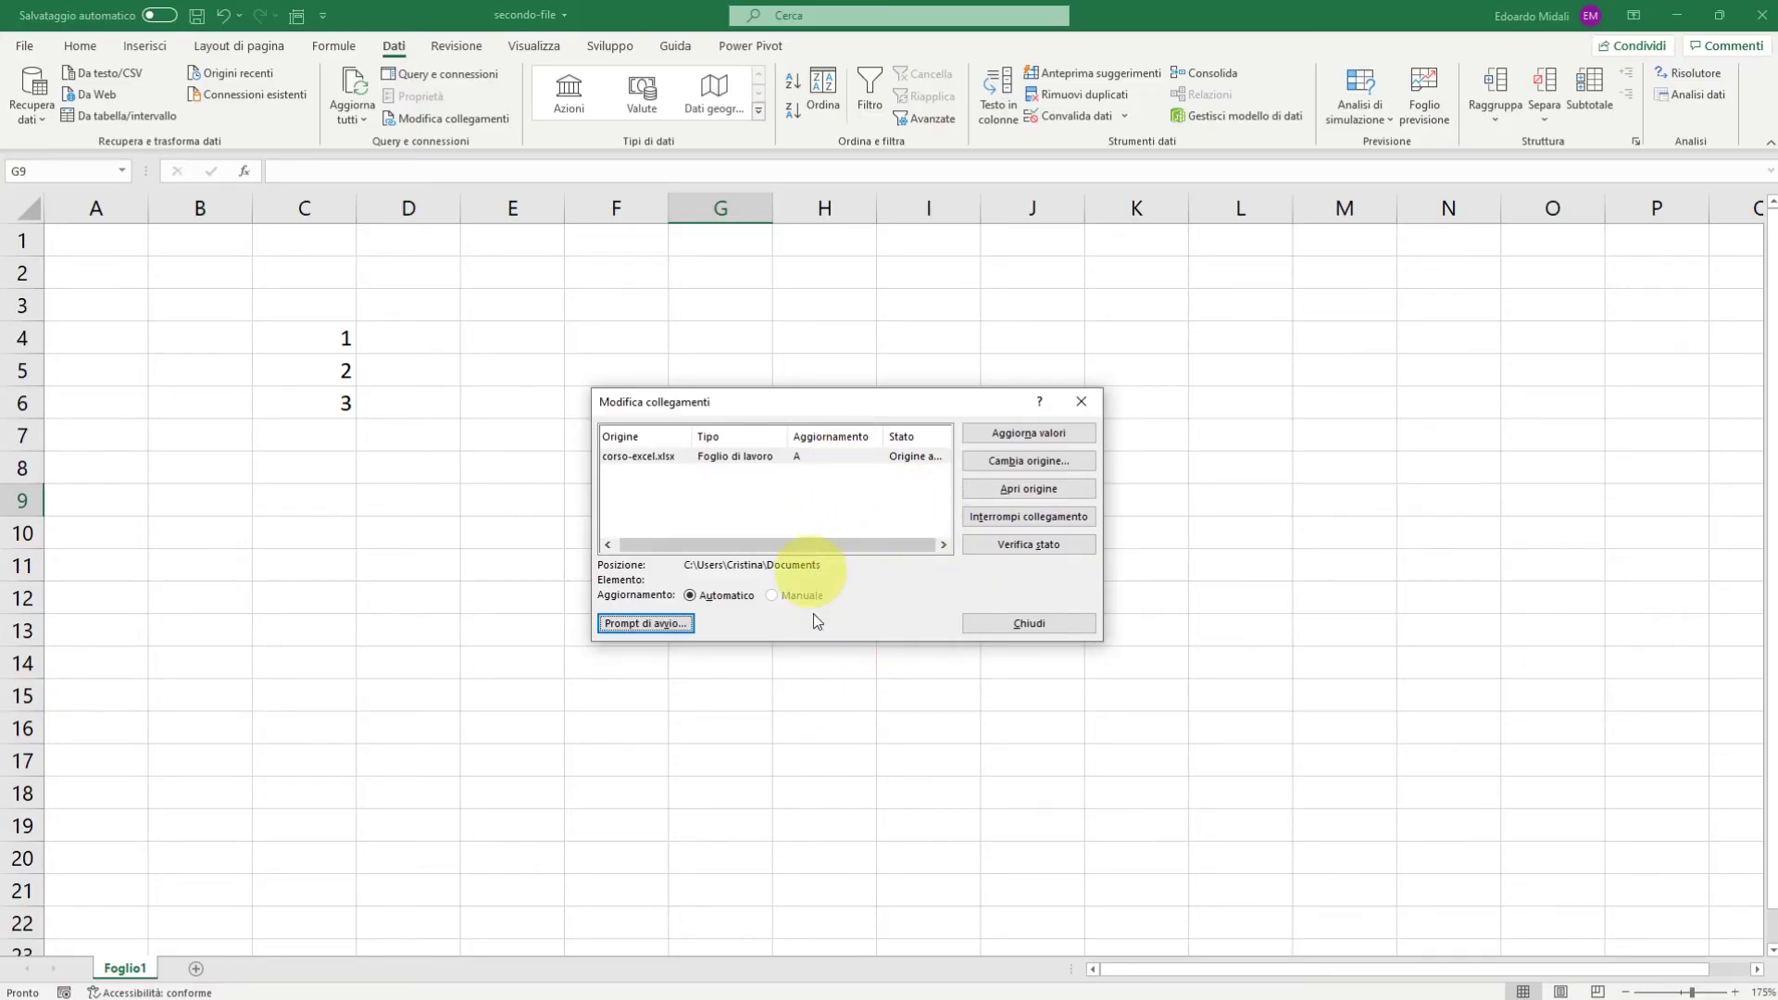
pyautogui.click(1069, 412)
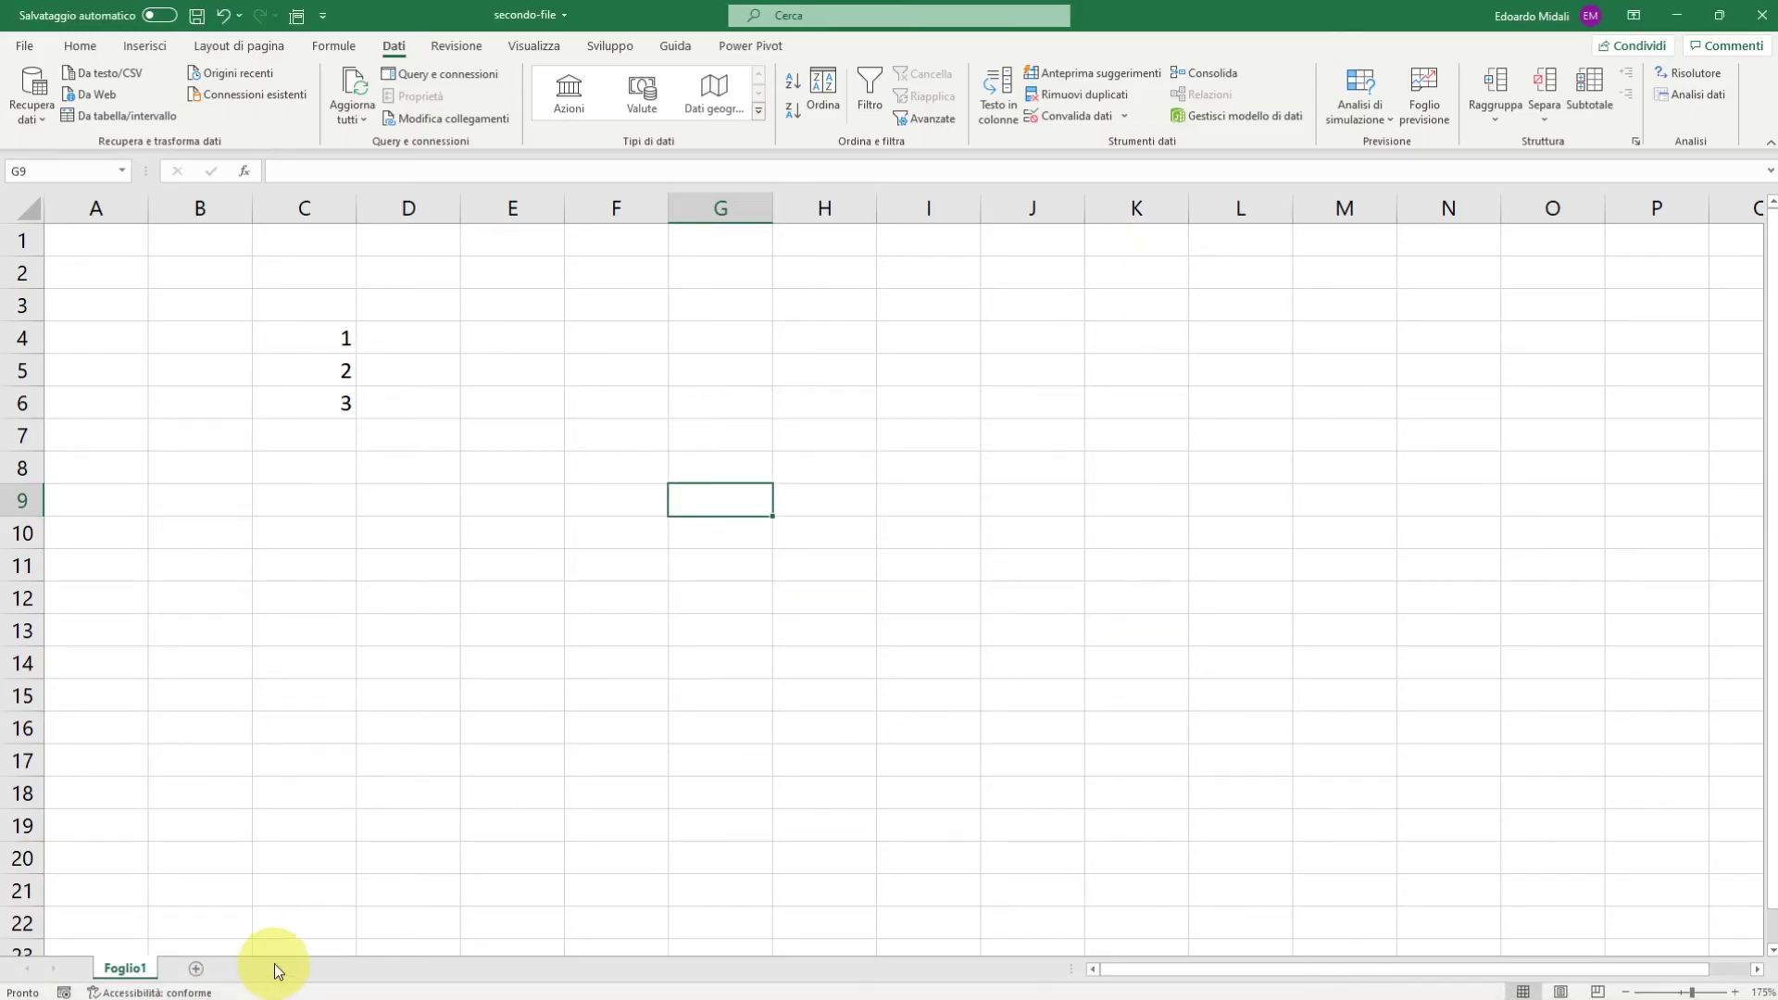
pyautogui.click(275, 971)
# Select corso-excel in Documenti and try dragging it onto the desktop.
pyautogui.click(1204, 616)
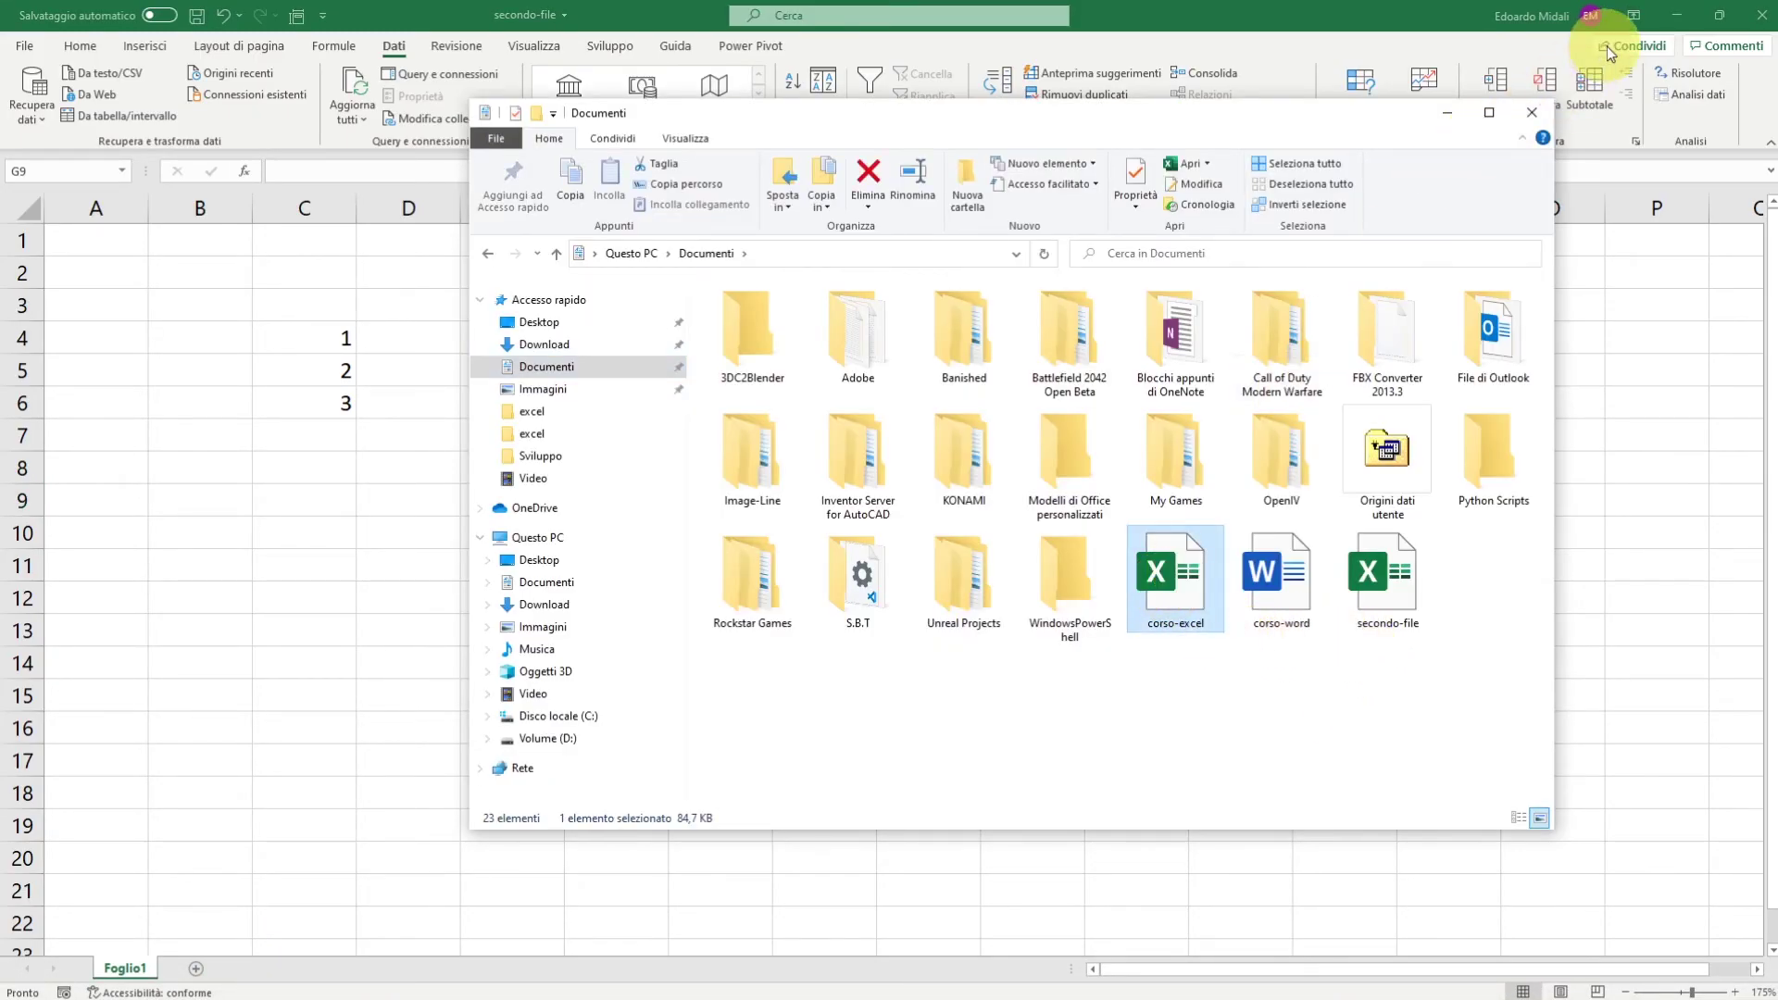
pyautogui.click(1675, 17)
pyautogui.moveTo(1167, 576); pyautogui.dragTo(1620, 521)
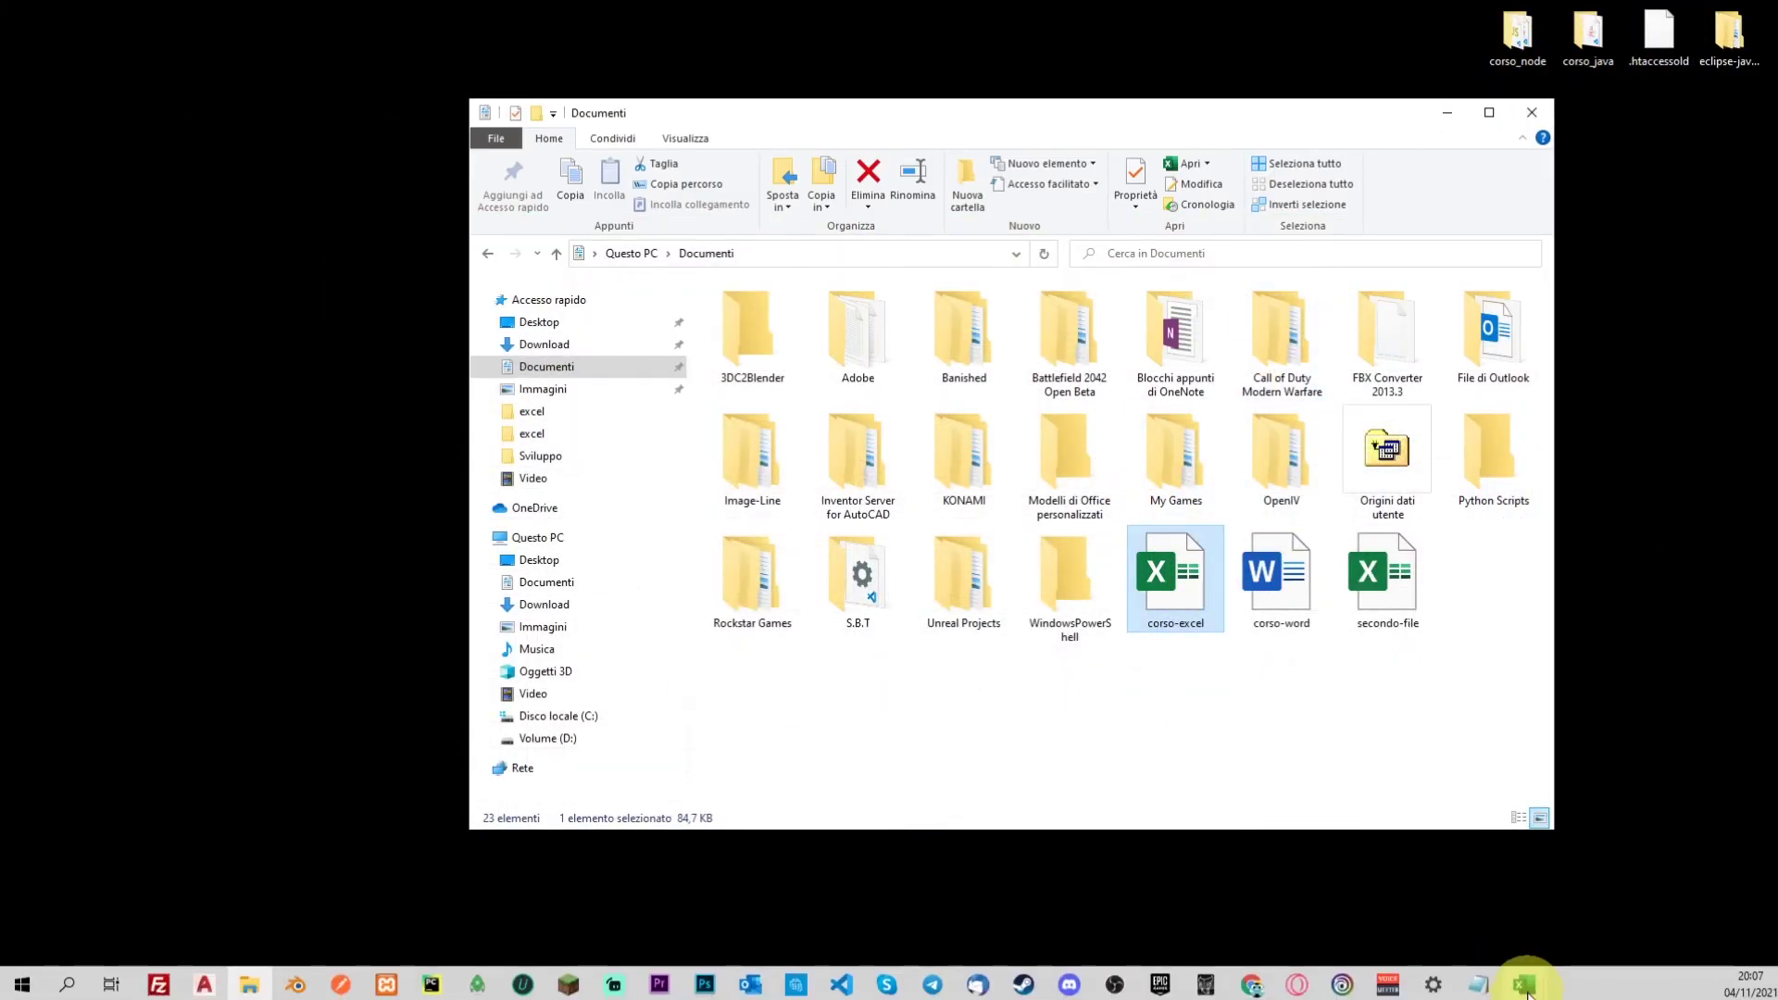
pyautogui.click(1527, 989)
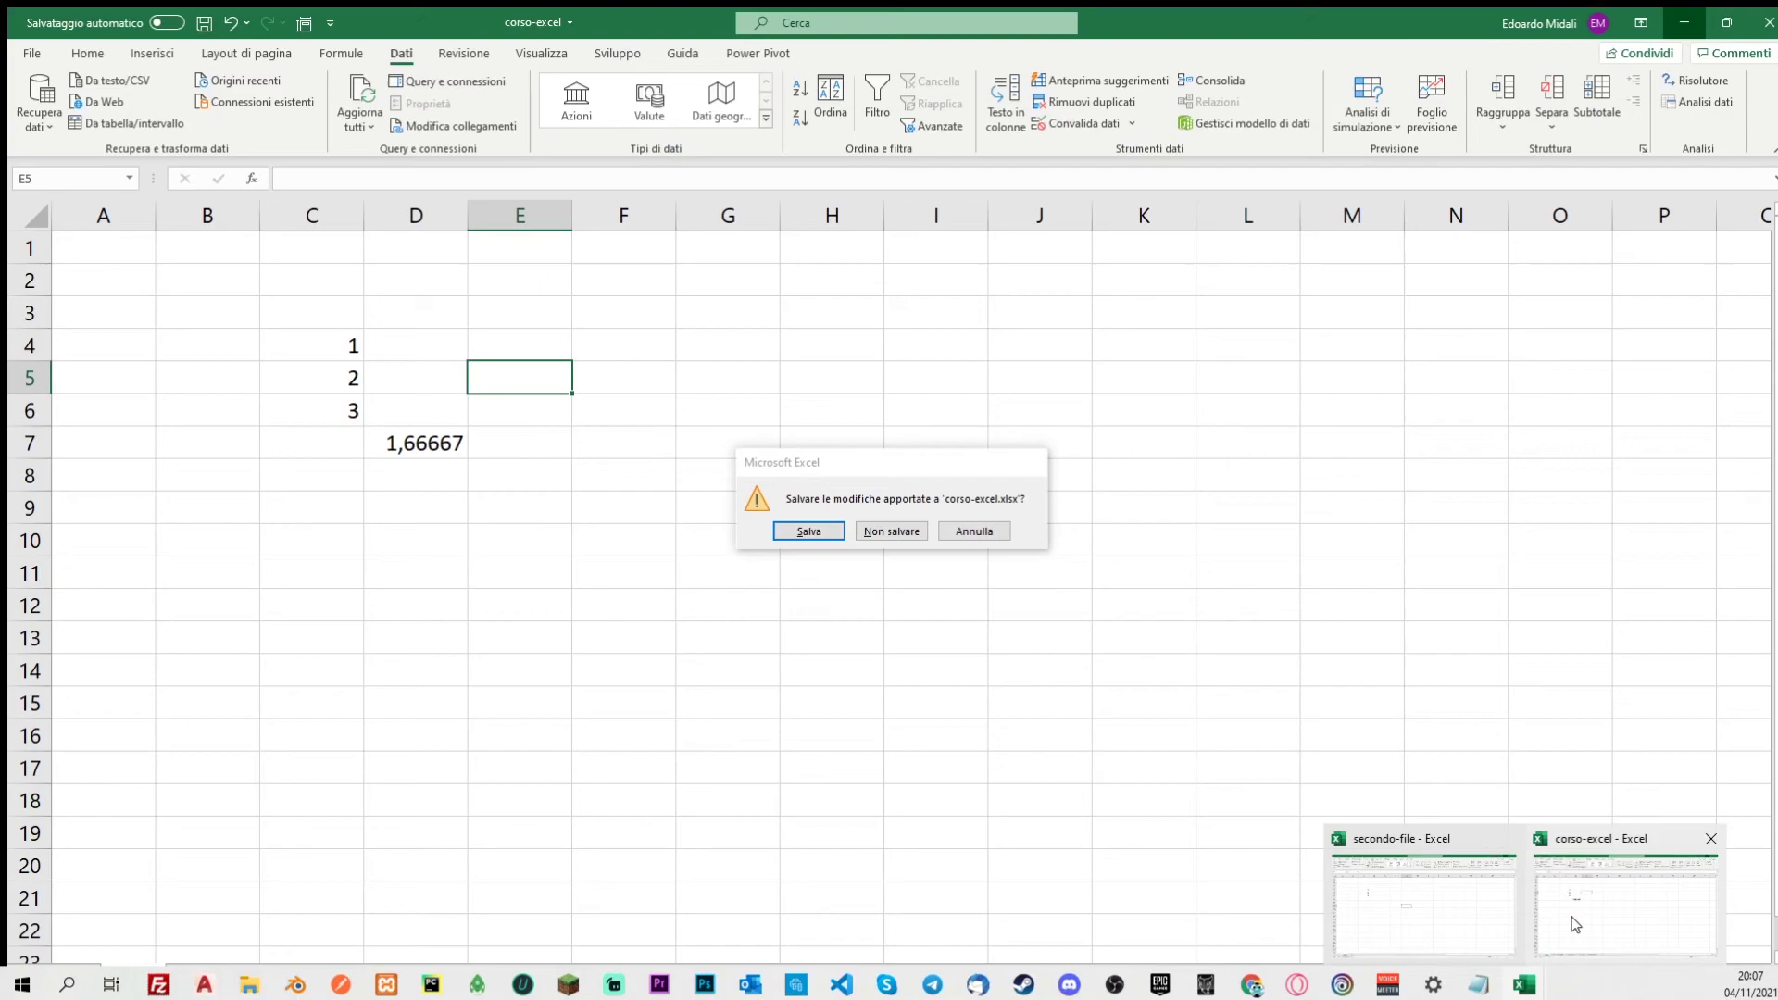
pyautogui.click(1427, 894)
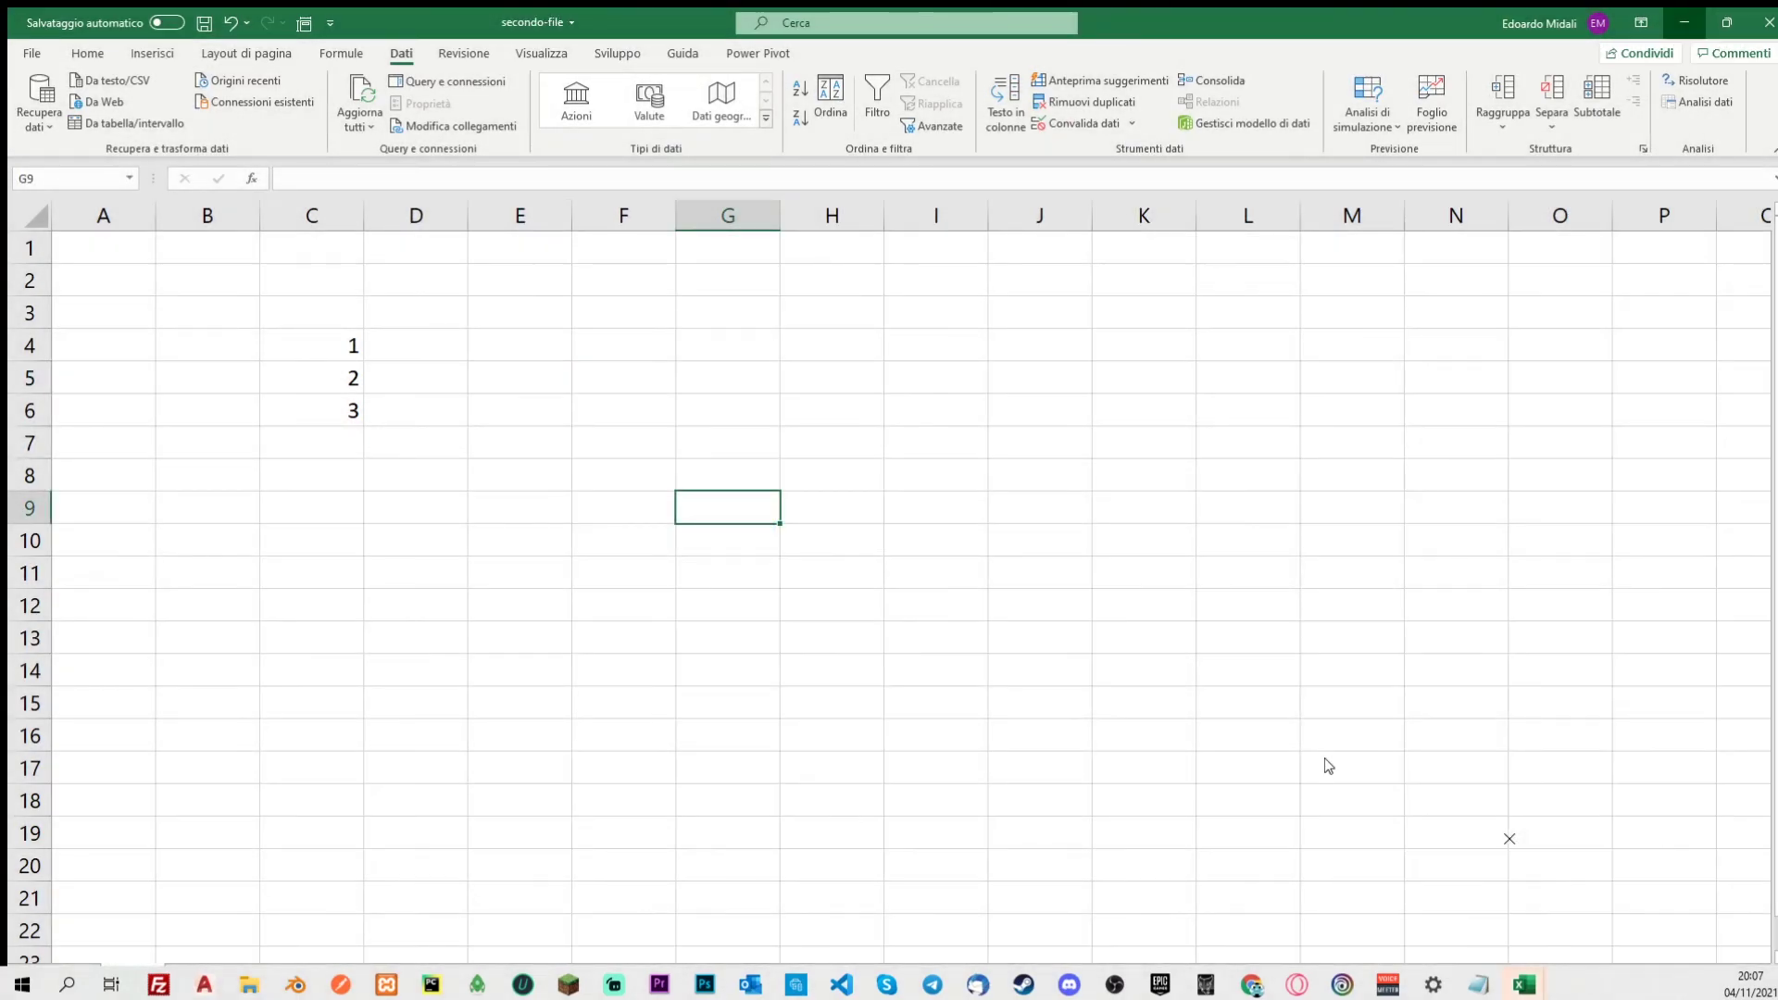
# Drag corso-excel from Documenti onto the desktop, then return to secondo-file at cell E7.
pyautogui.click(1525, 985)
pyautogui.click(1201, 593)
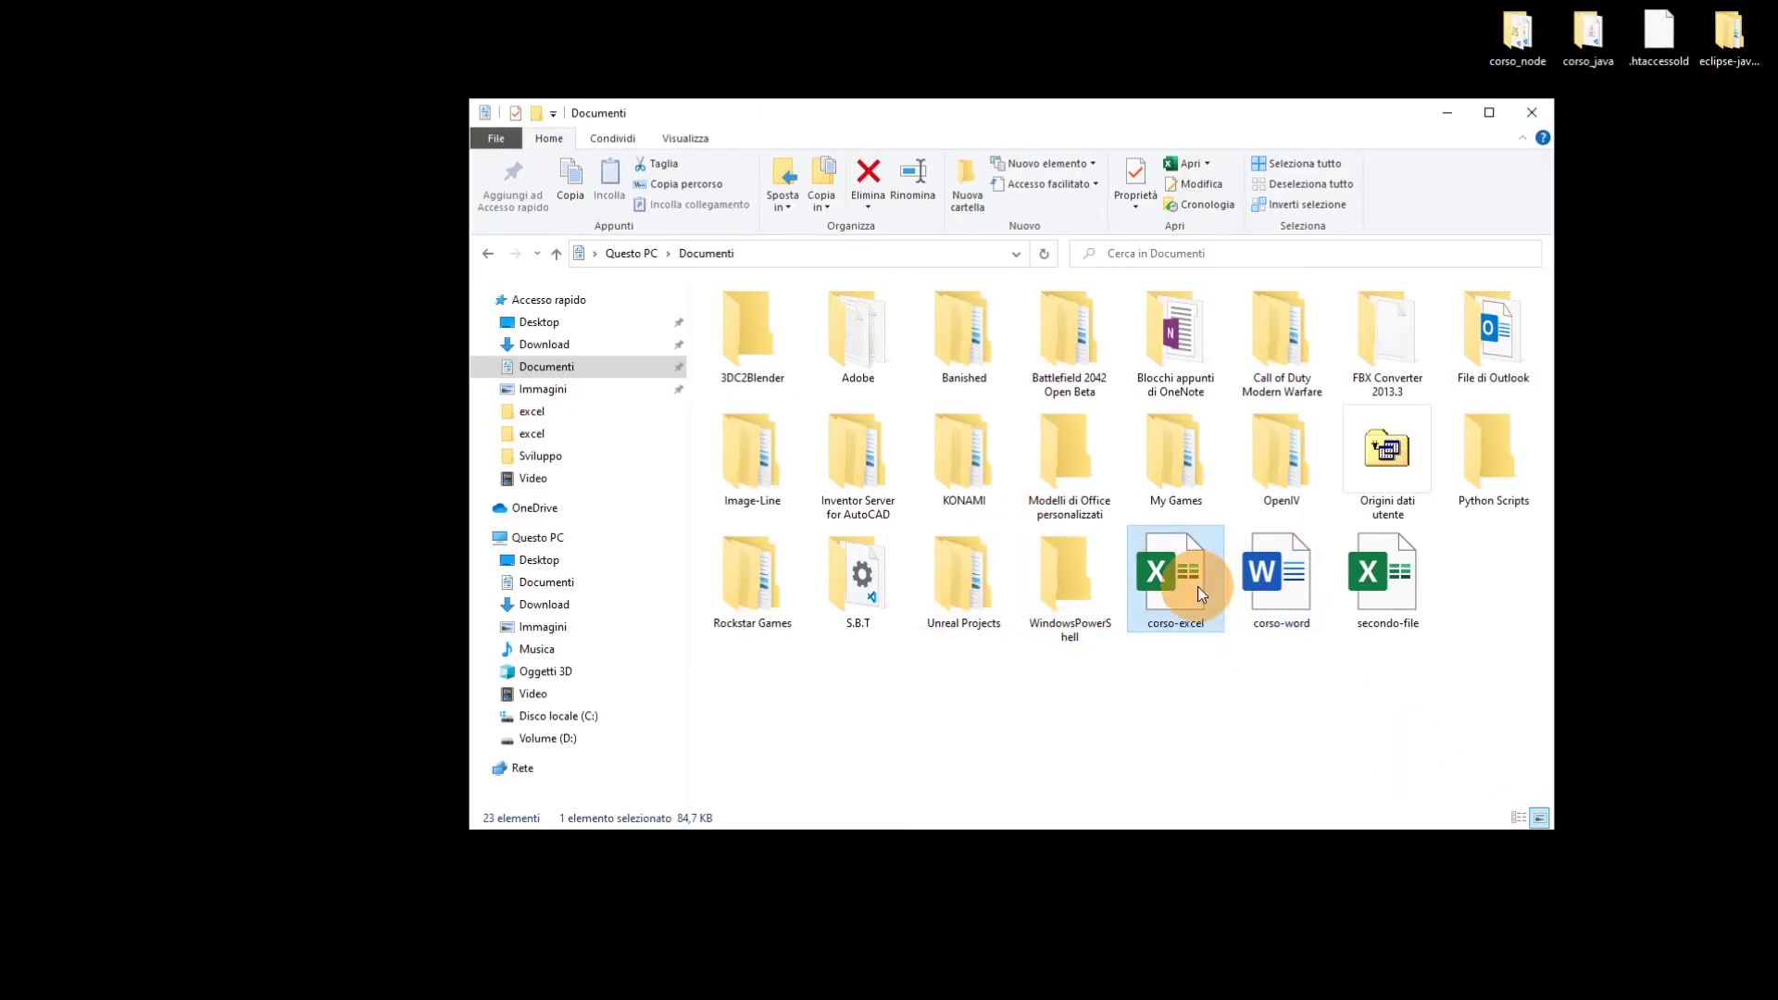
pyautogui.moveTo(1198, 586); pyautogui.dragTo(1652, 506)
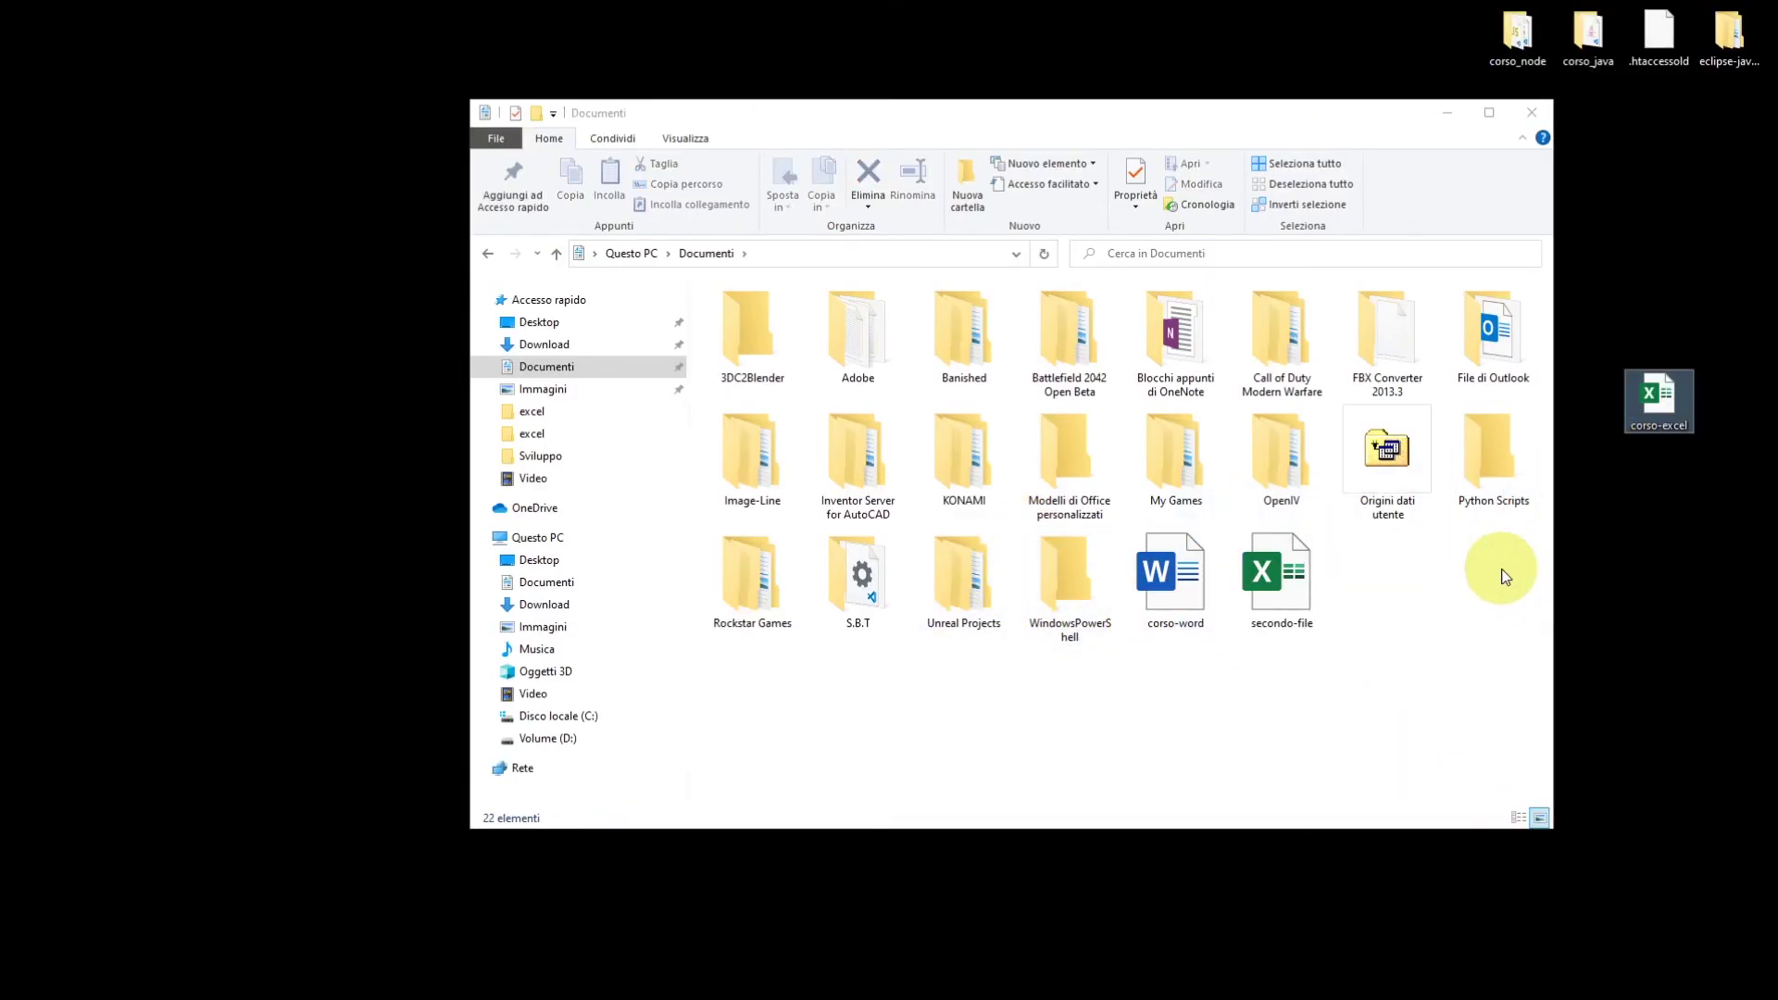
pyautogui.click(1523, 982)
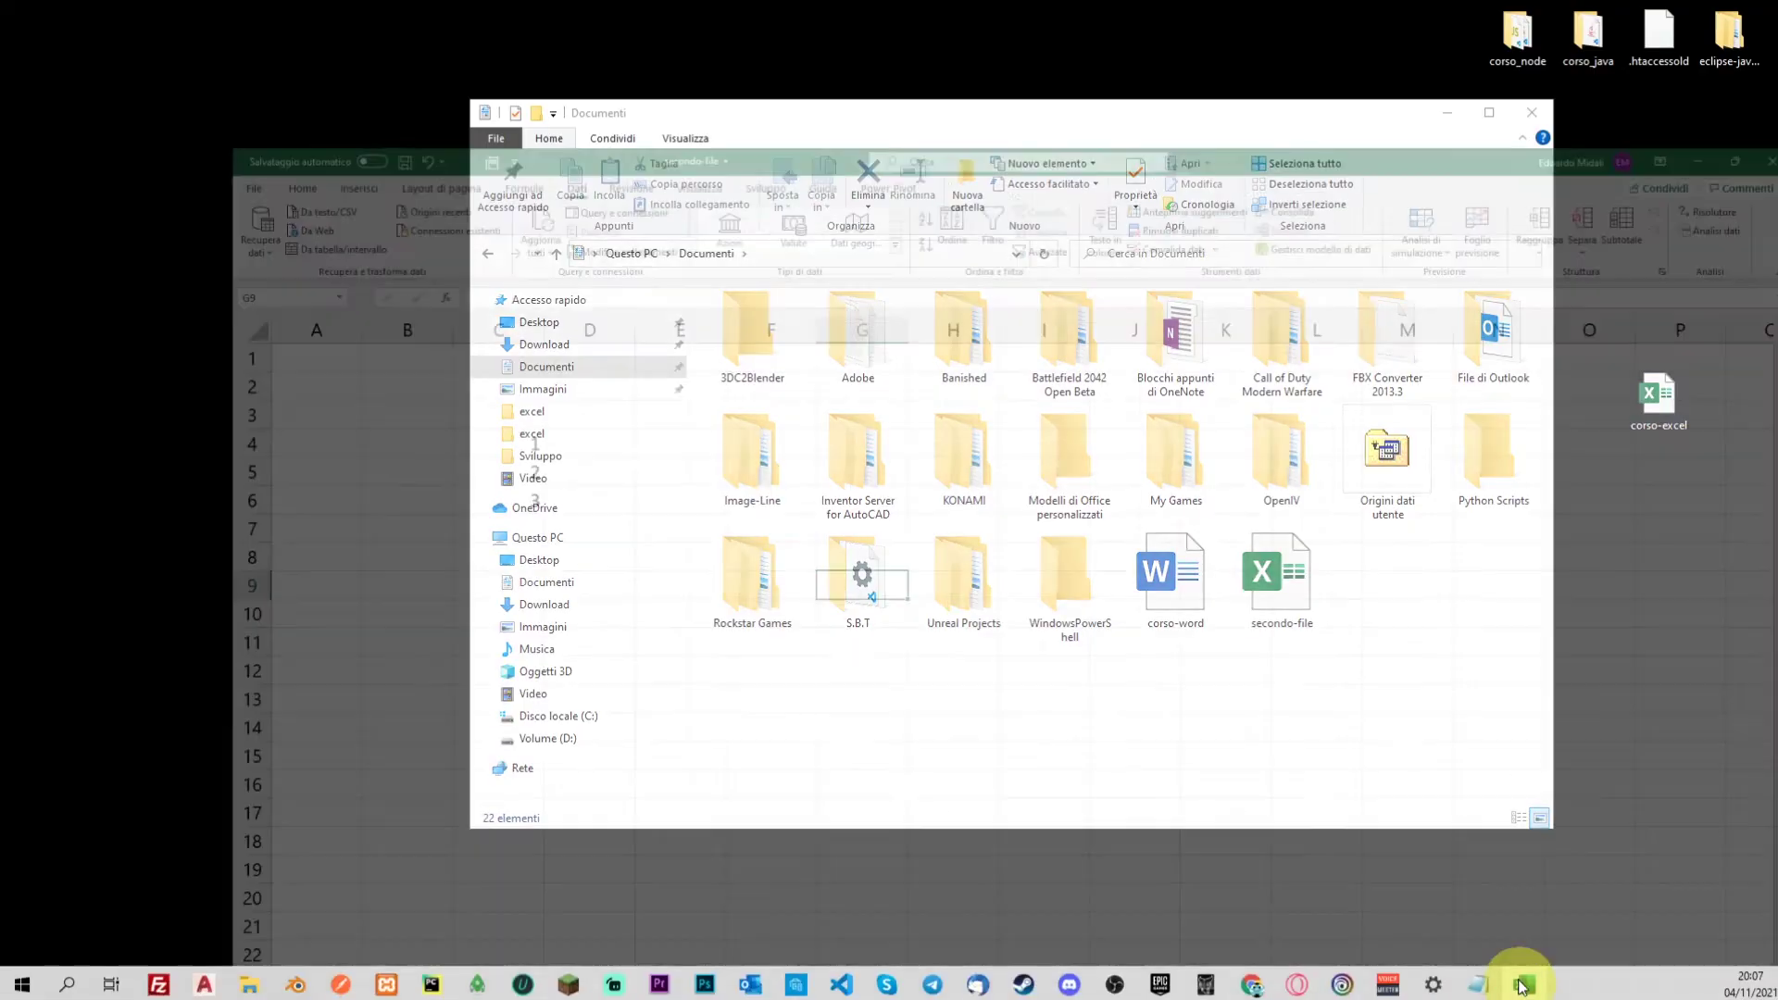
pyautogui.click(535, 431)
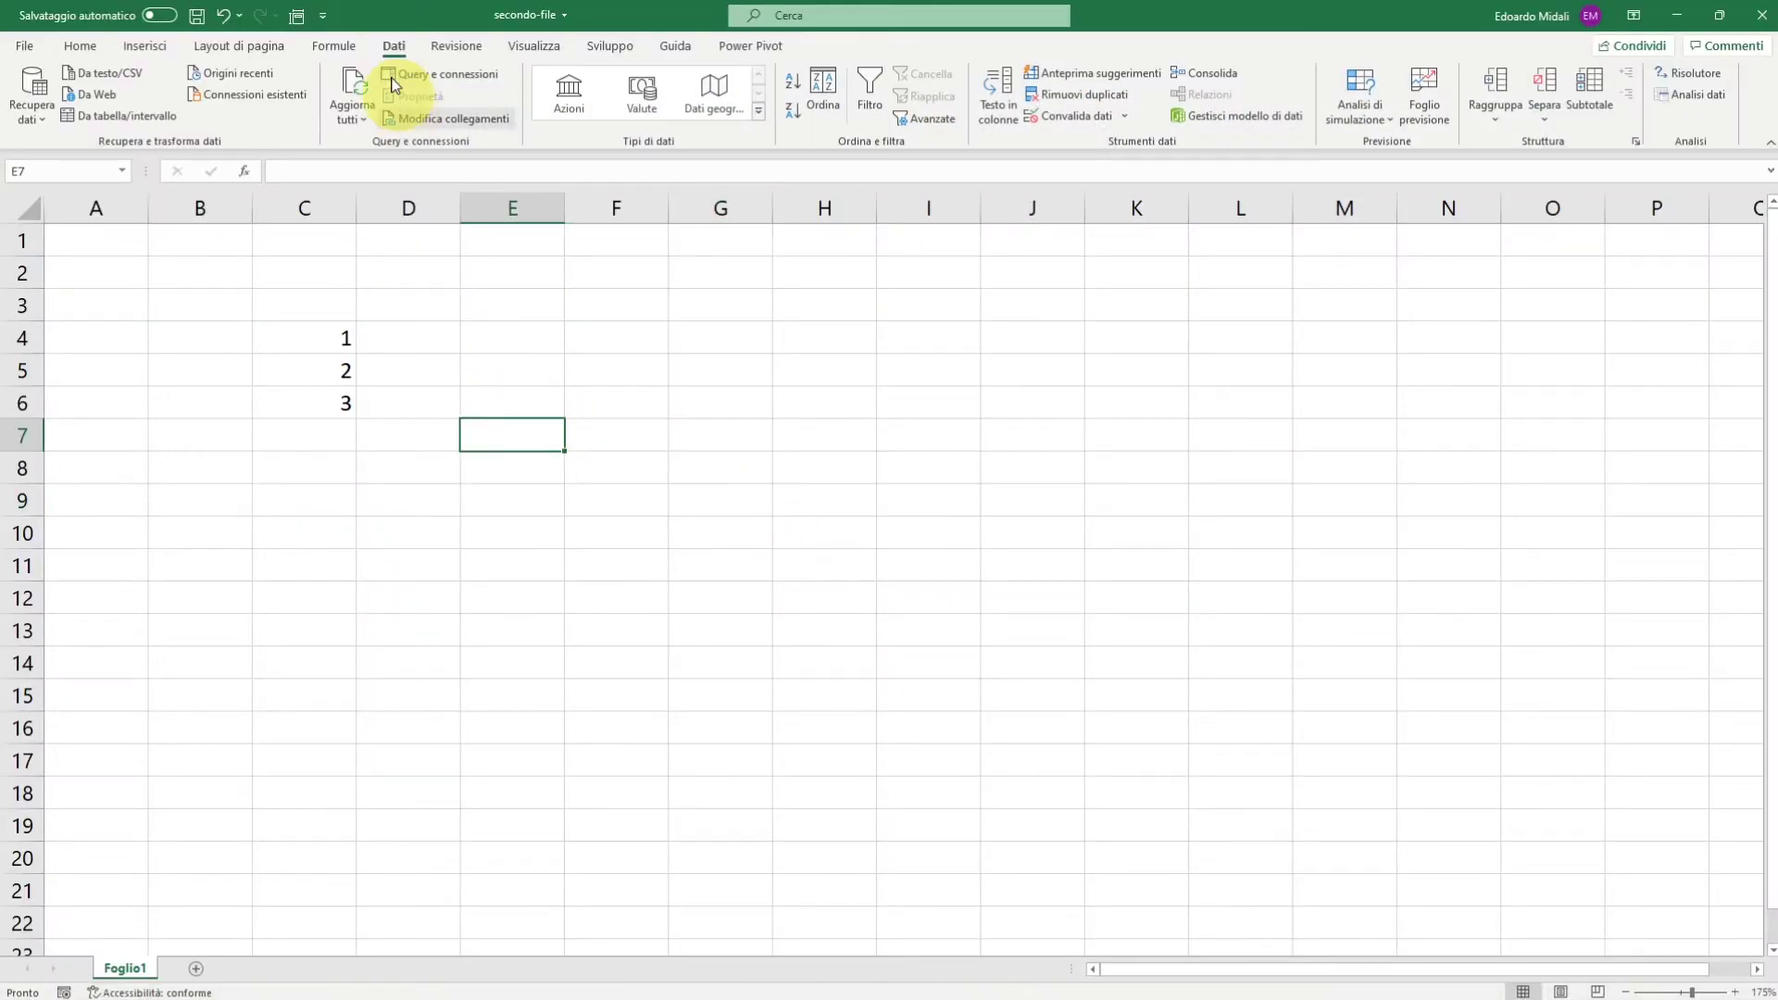
# Try updating the broken corso-excel.xlsx link, dismissing the file picker for the missing source.
pyautogui.click(448, 117)
pyautogui.click(1017, 433)
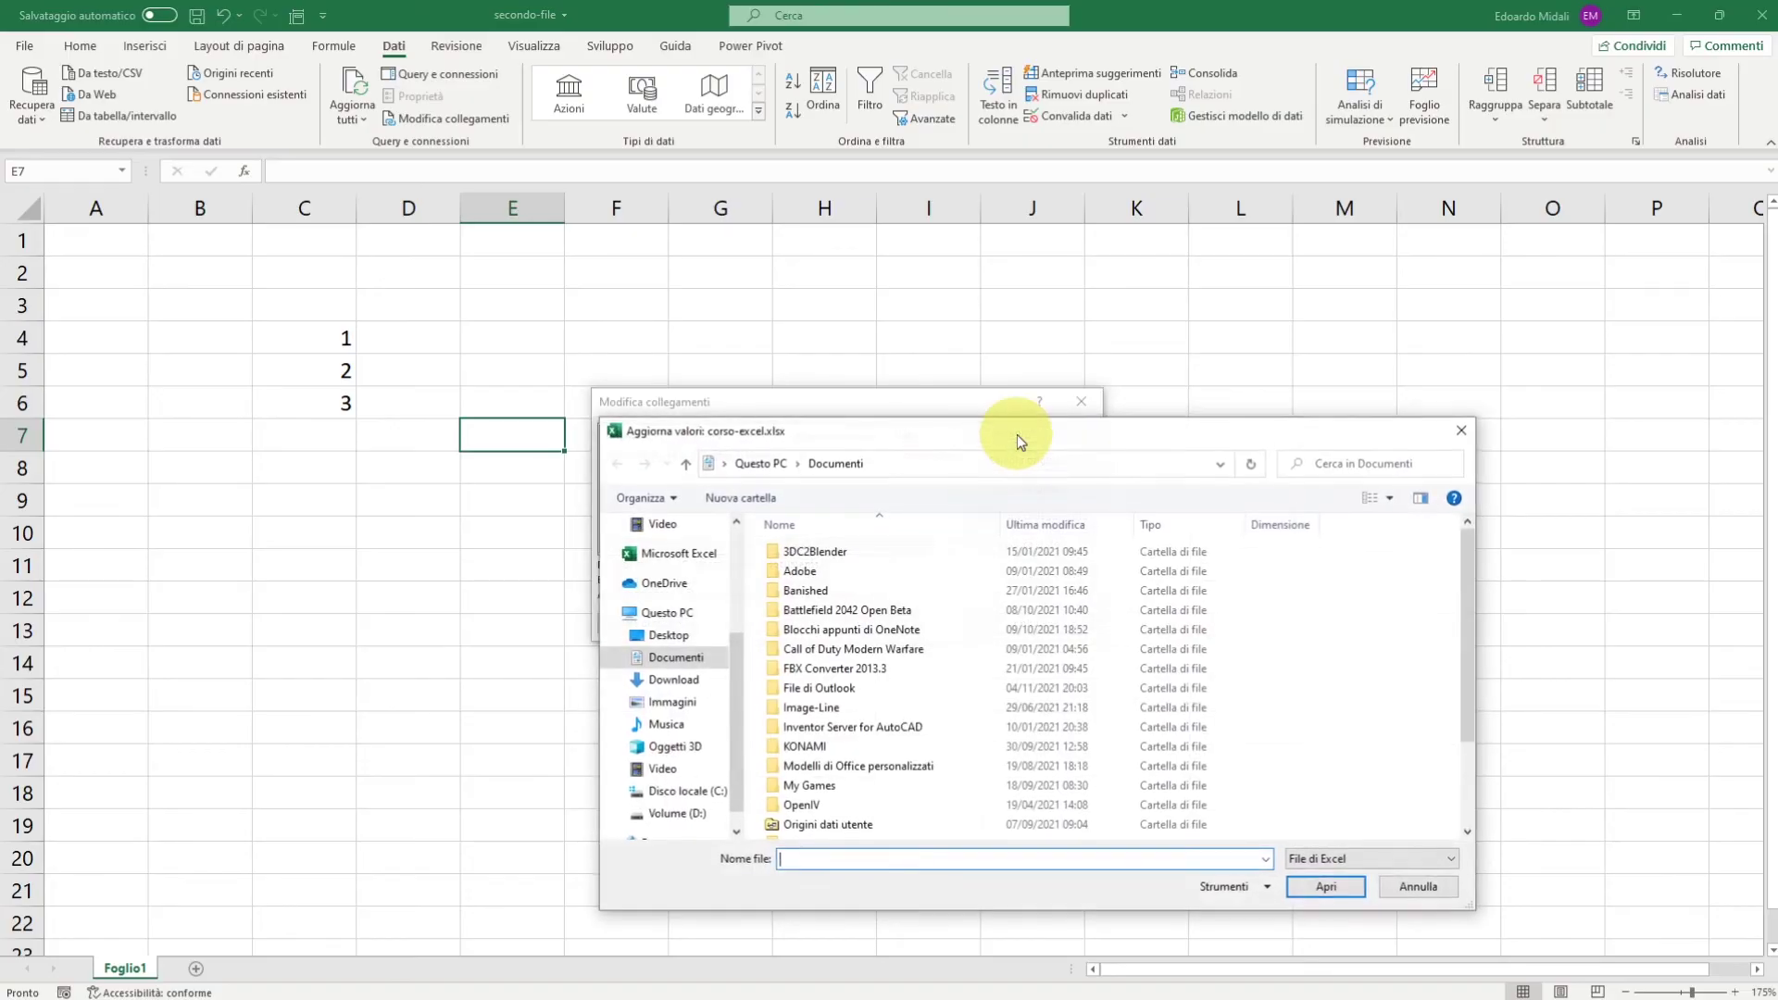
pyautogui.moveTo(1345, 442)
pyautogui.mouseDown()
pyautogui.moveTo(1164, 385)
pyautogui.moveTo(1235, 353)
pyautogui.mouseUp()
pyautogui.click(1360, 349)
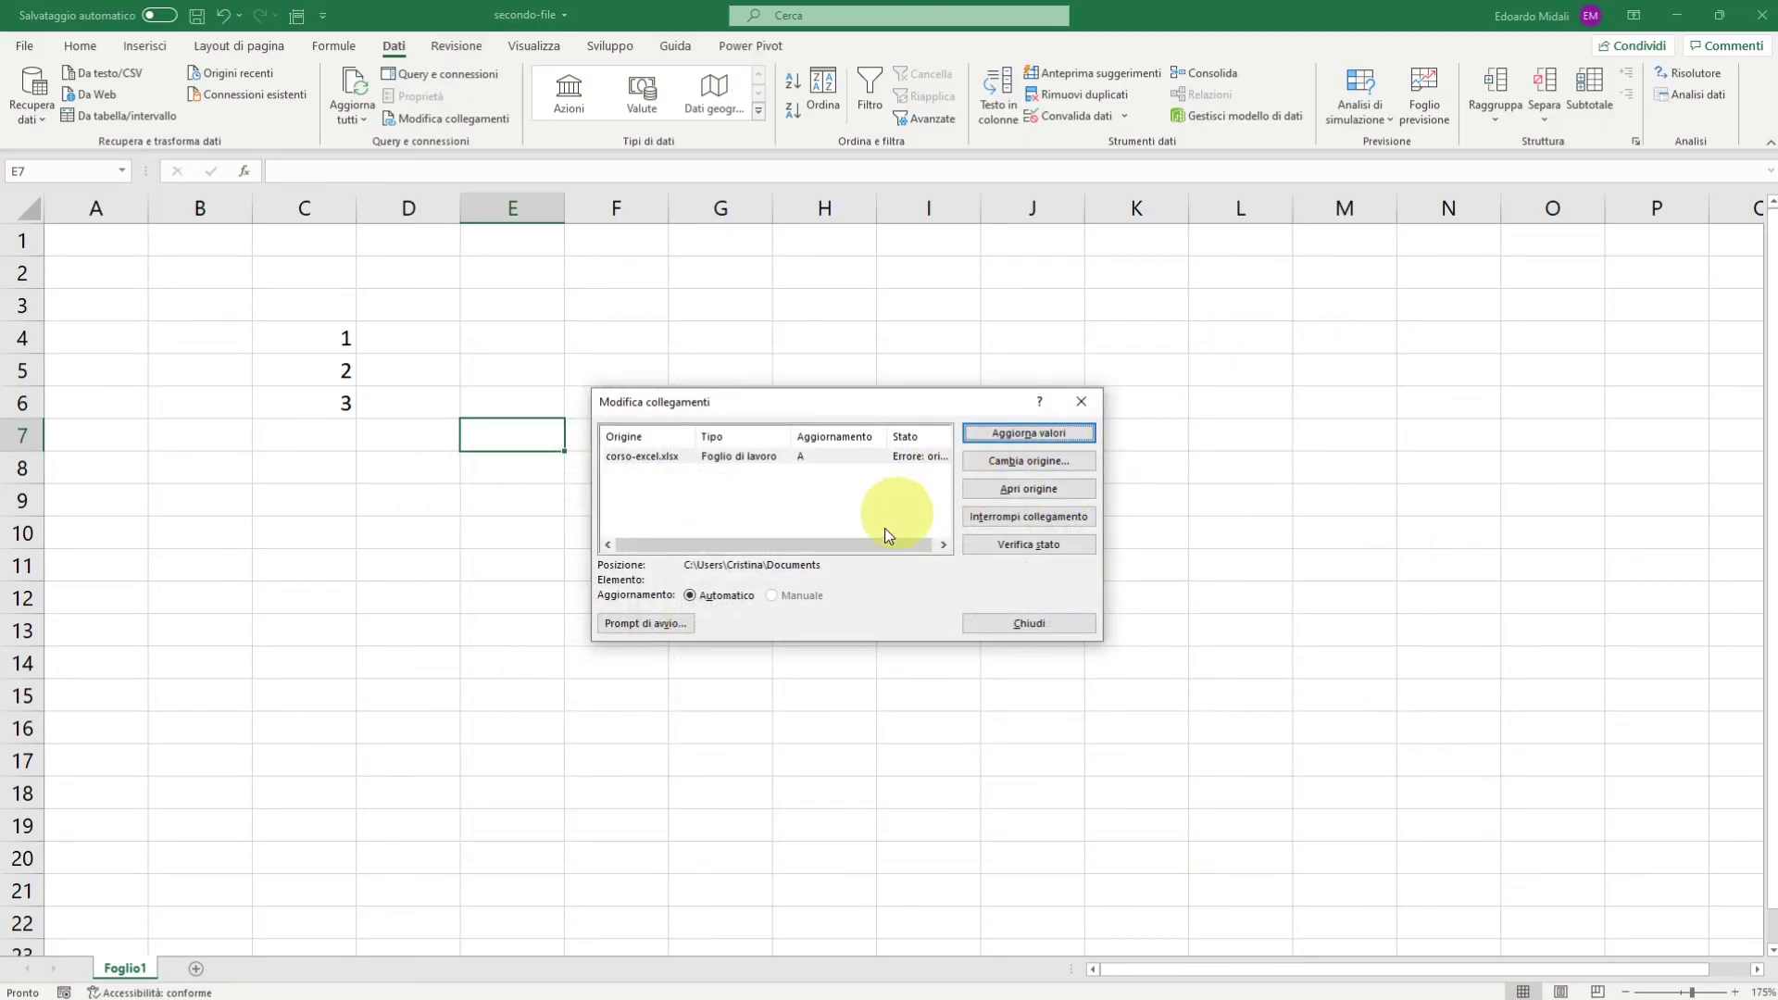
pyautogui.moveTo(882, 544); pyautogui.dragTo(954, 484)
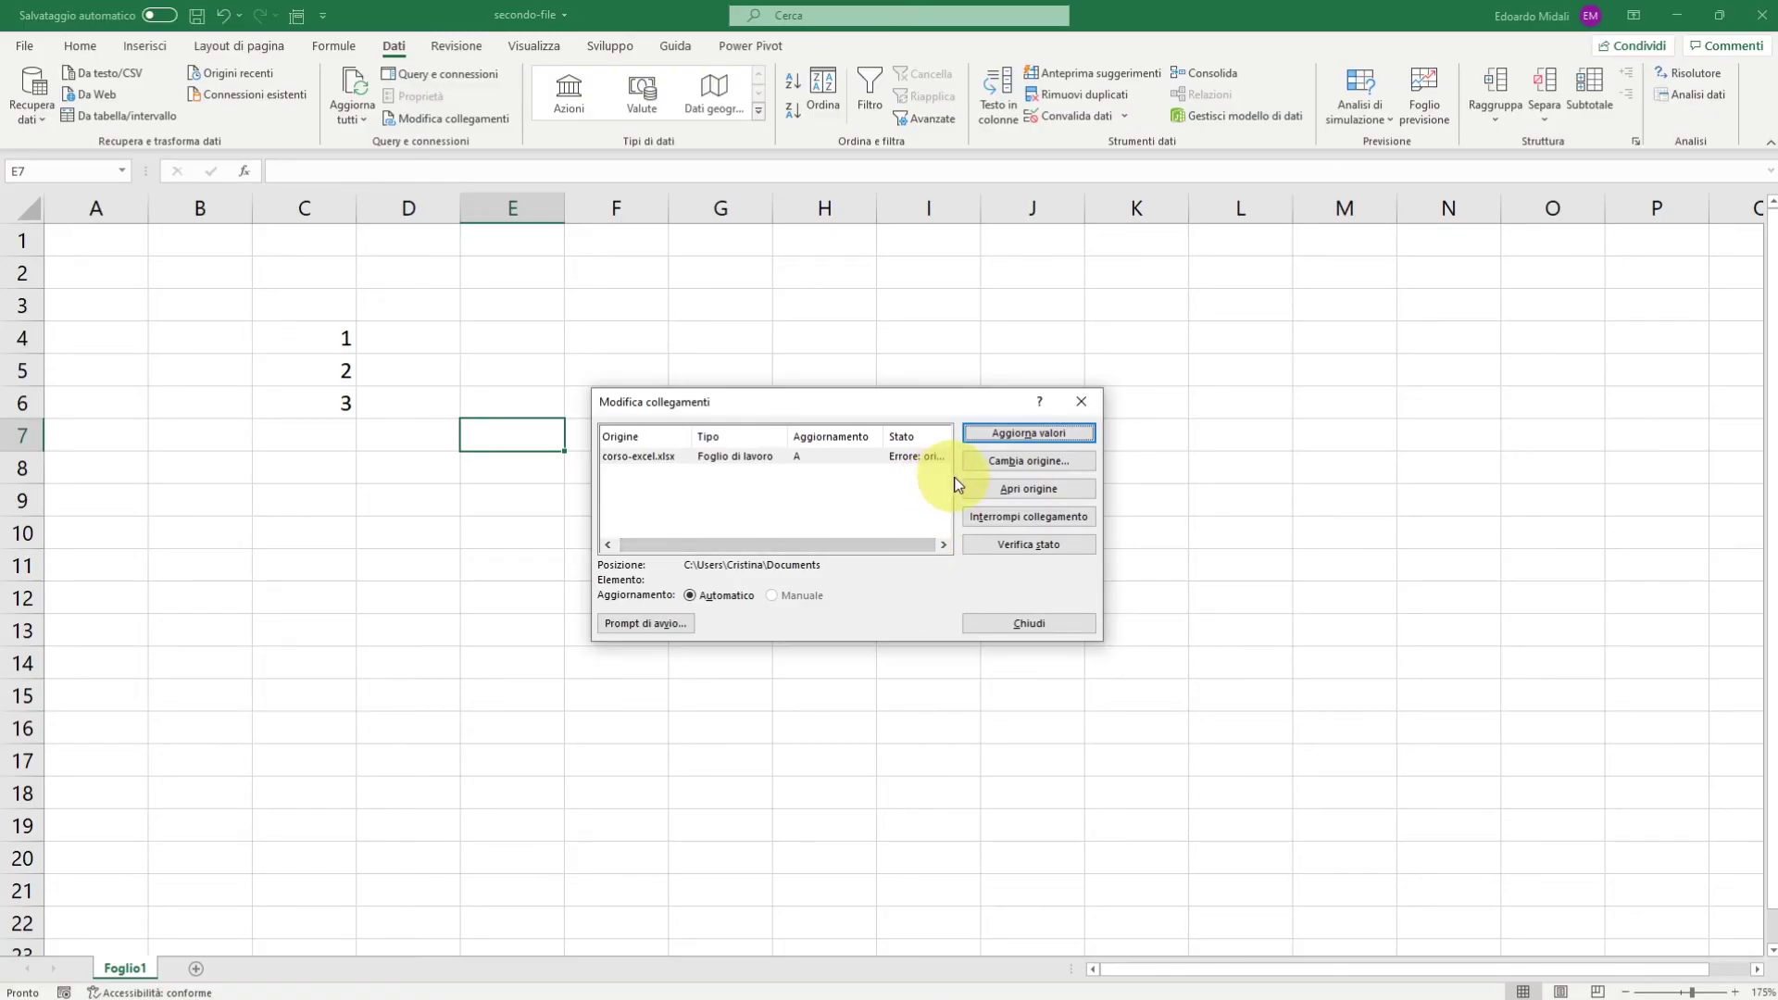
# Repoint the corso-excel.xlsx link to the moved file with Change Source.
pyautogui.click(897, 458)
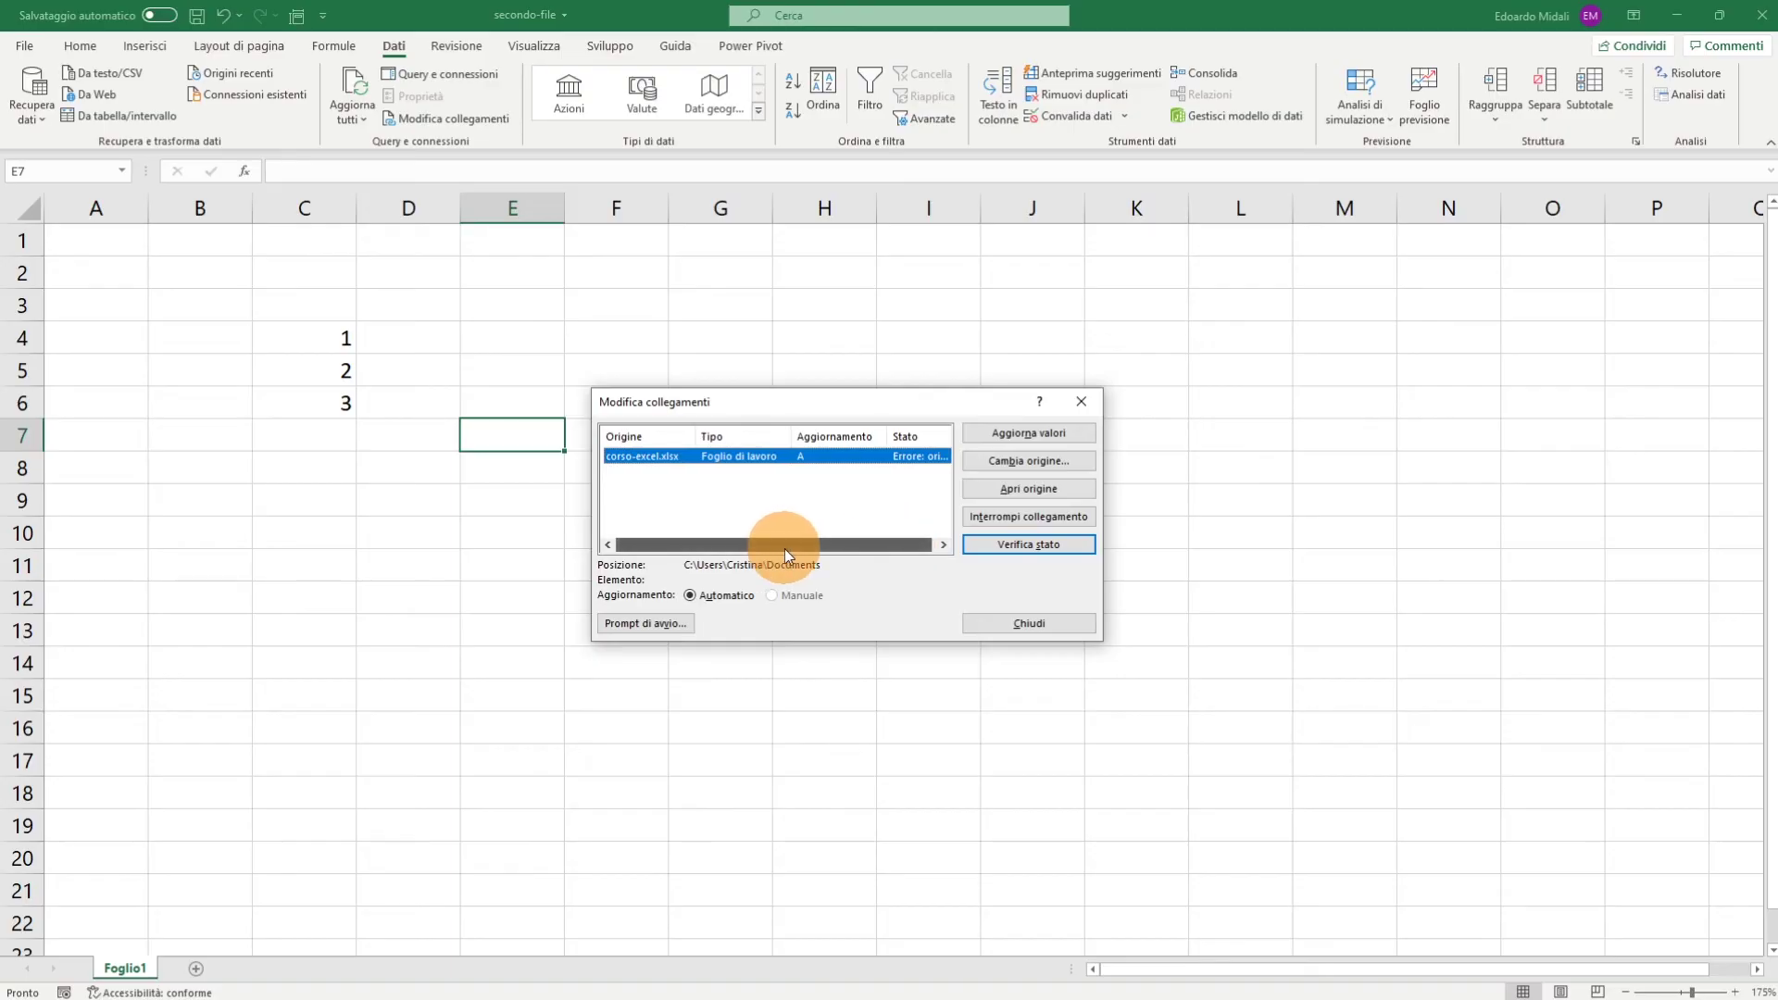
pyautogui.moveTo(785, 548); pyautogui.dragTo(898, 547)
pyautogui.click(1012, 461)
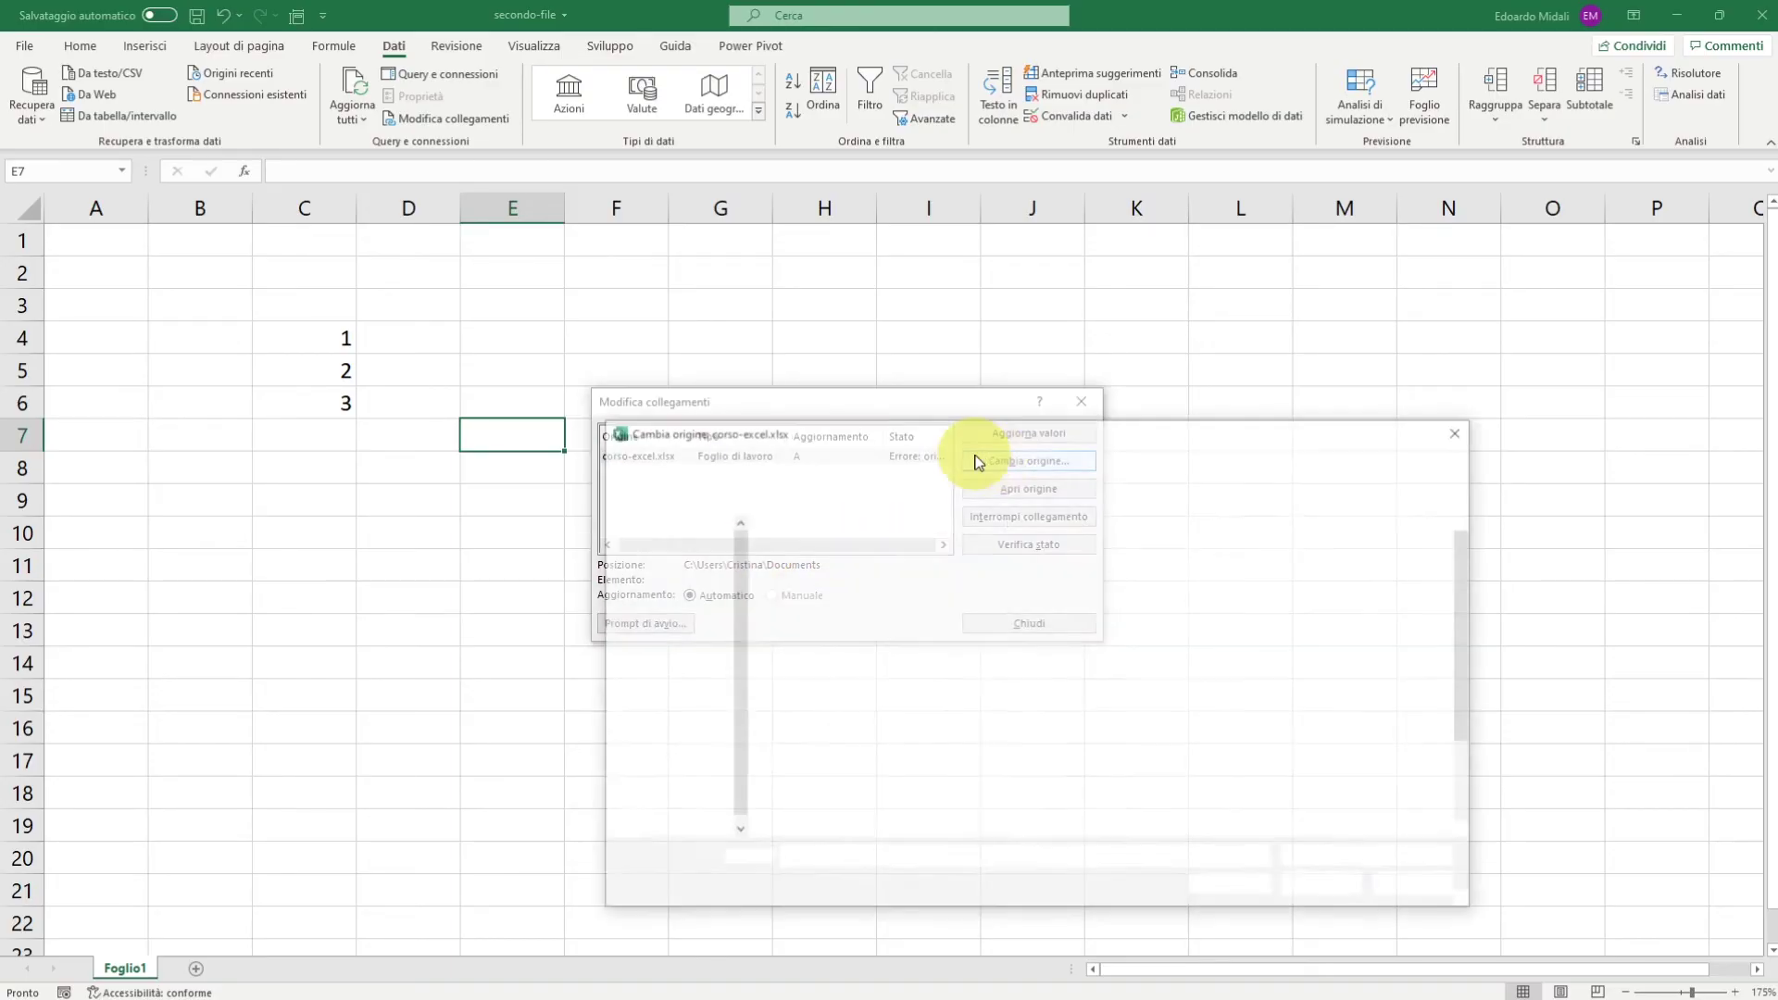
pyautogui.click(1464, 428)
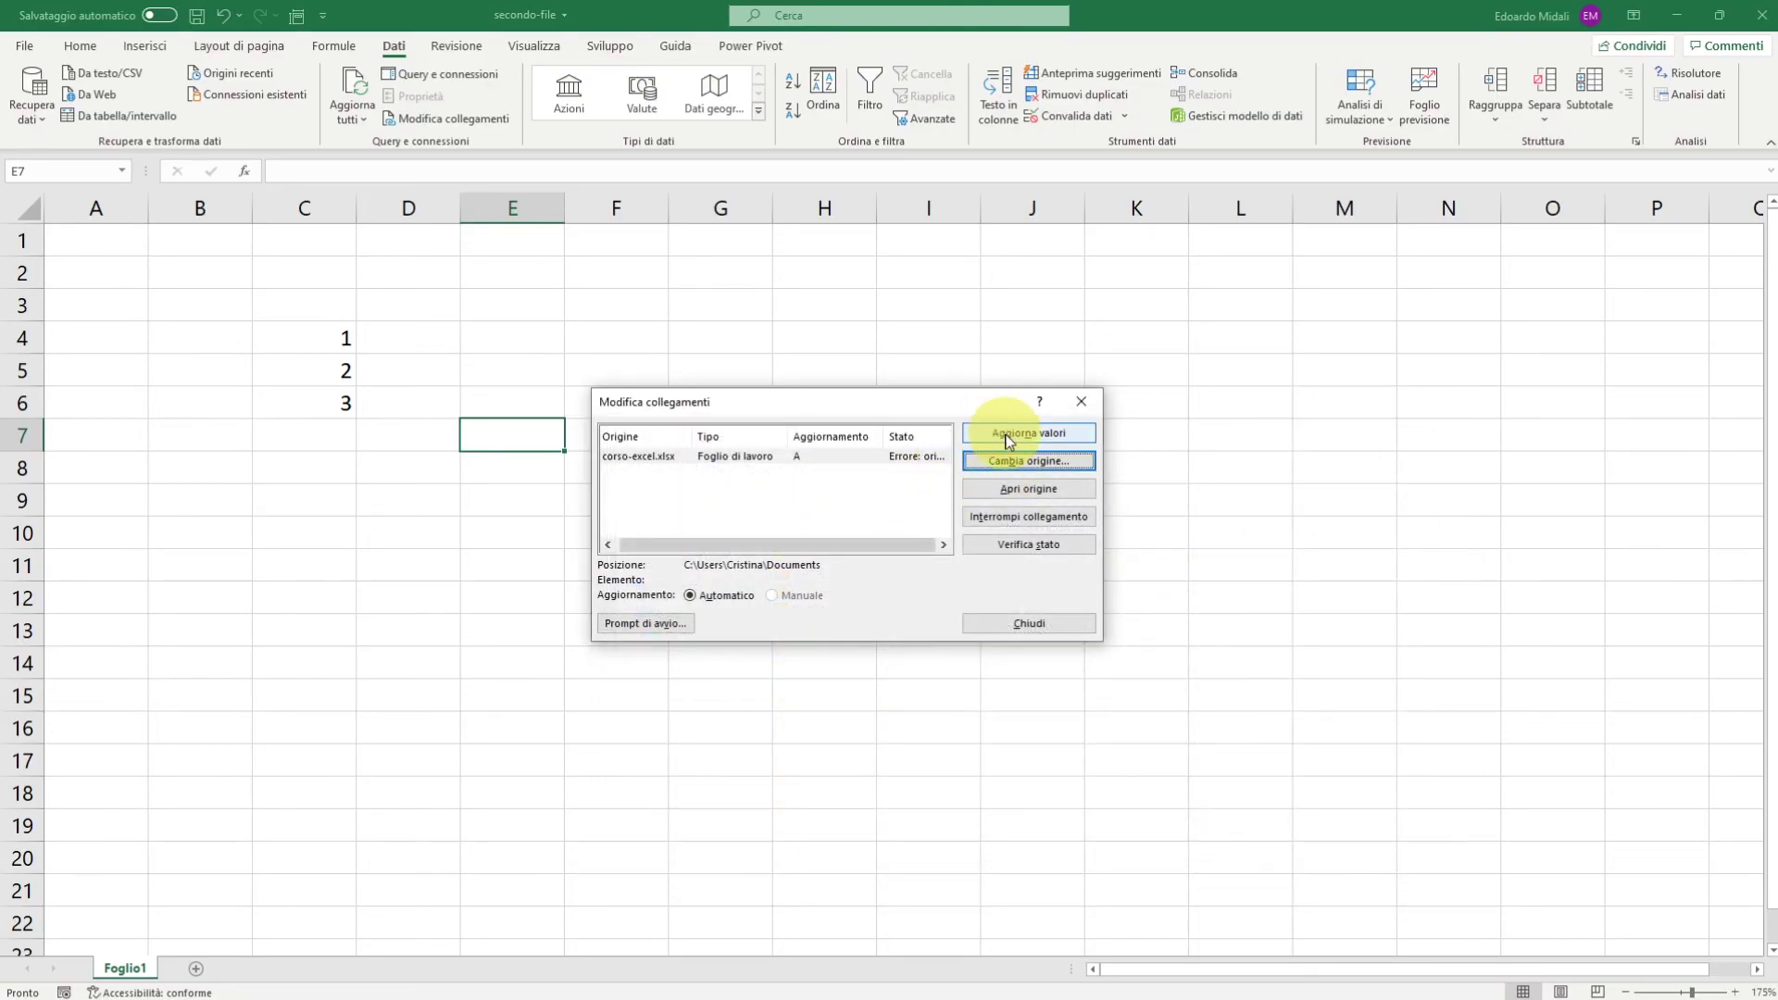
pyautogui.click(1005, 434)
pyautogui.click(1334, 352)
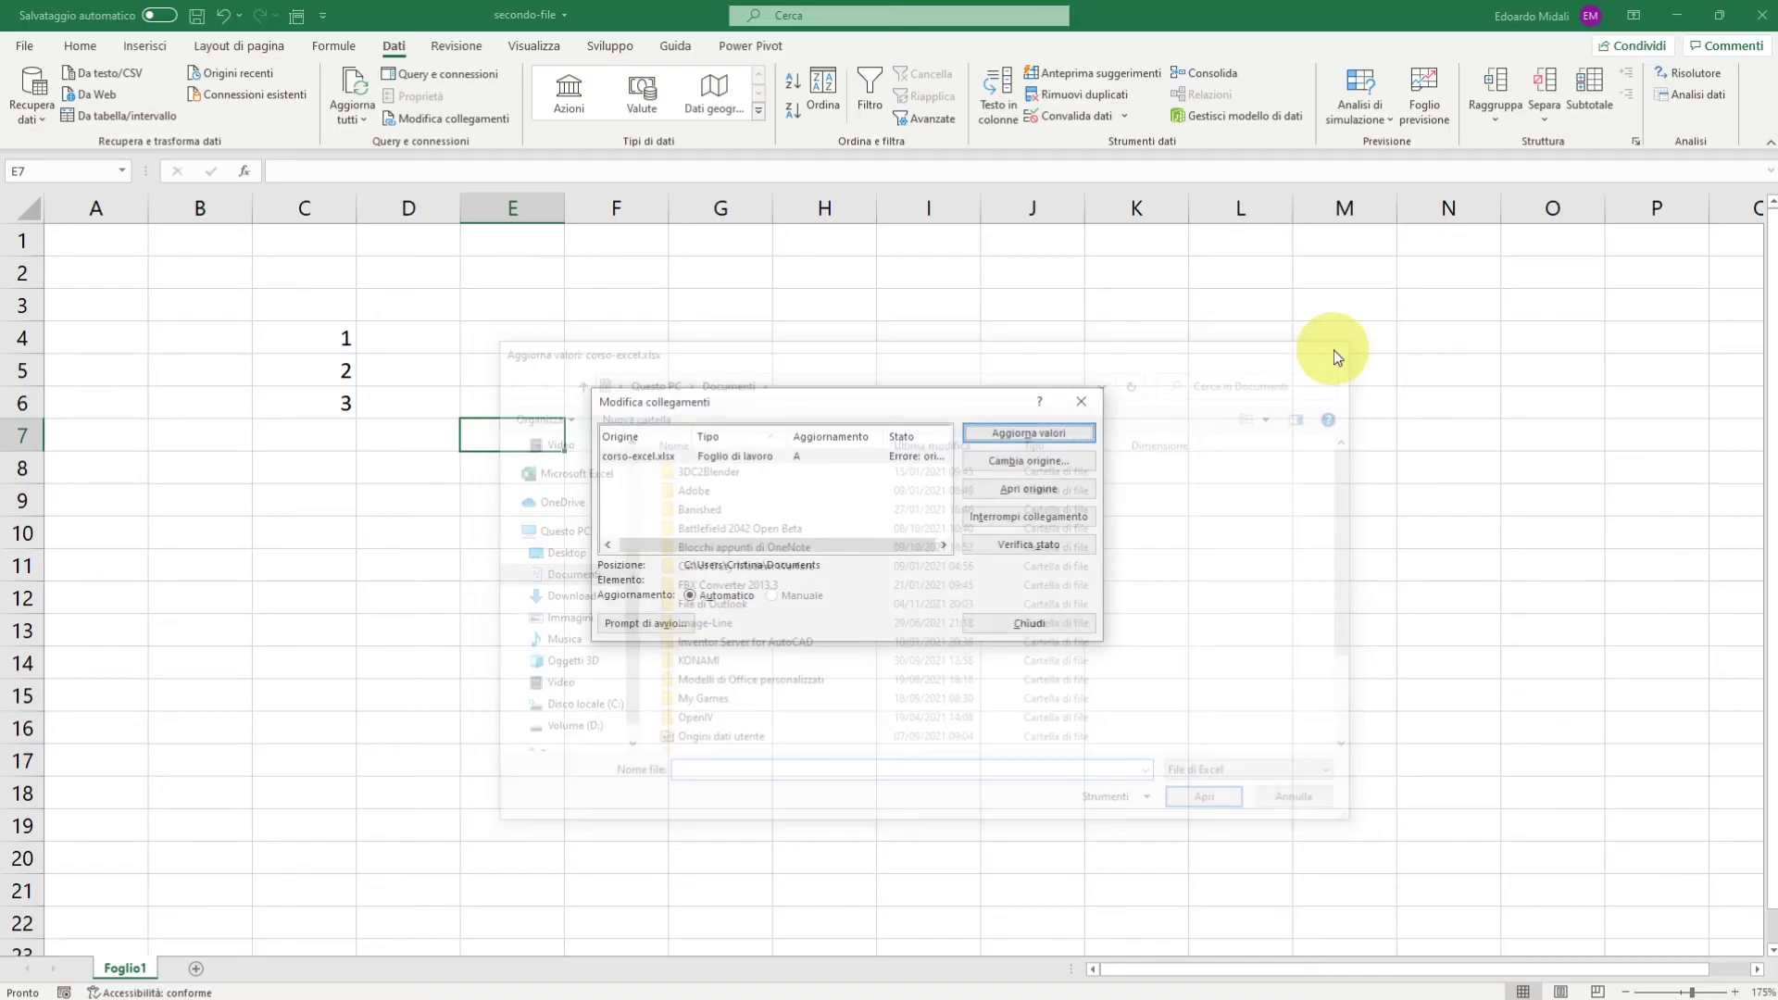
pyautogui.click(1024, 460)
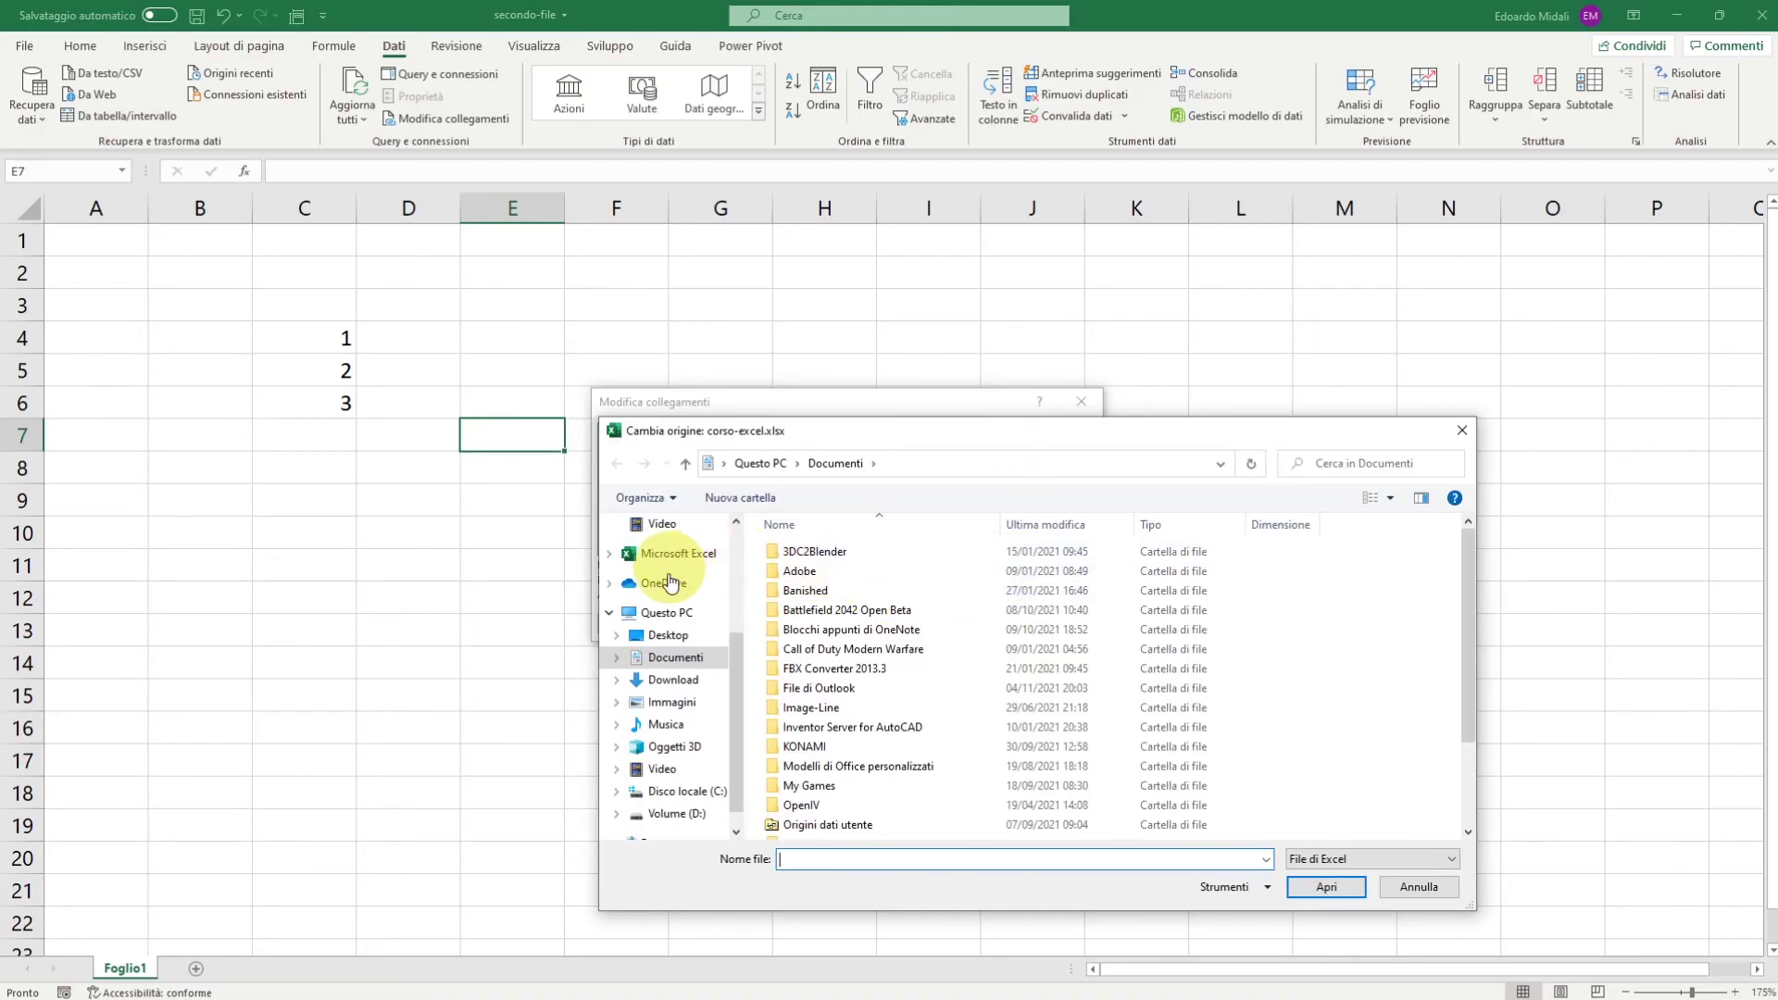
pyautogui.press('Escape')
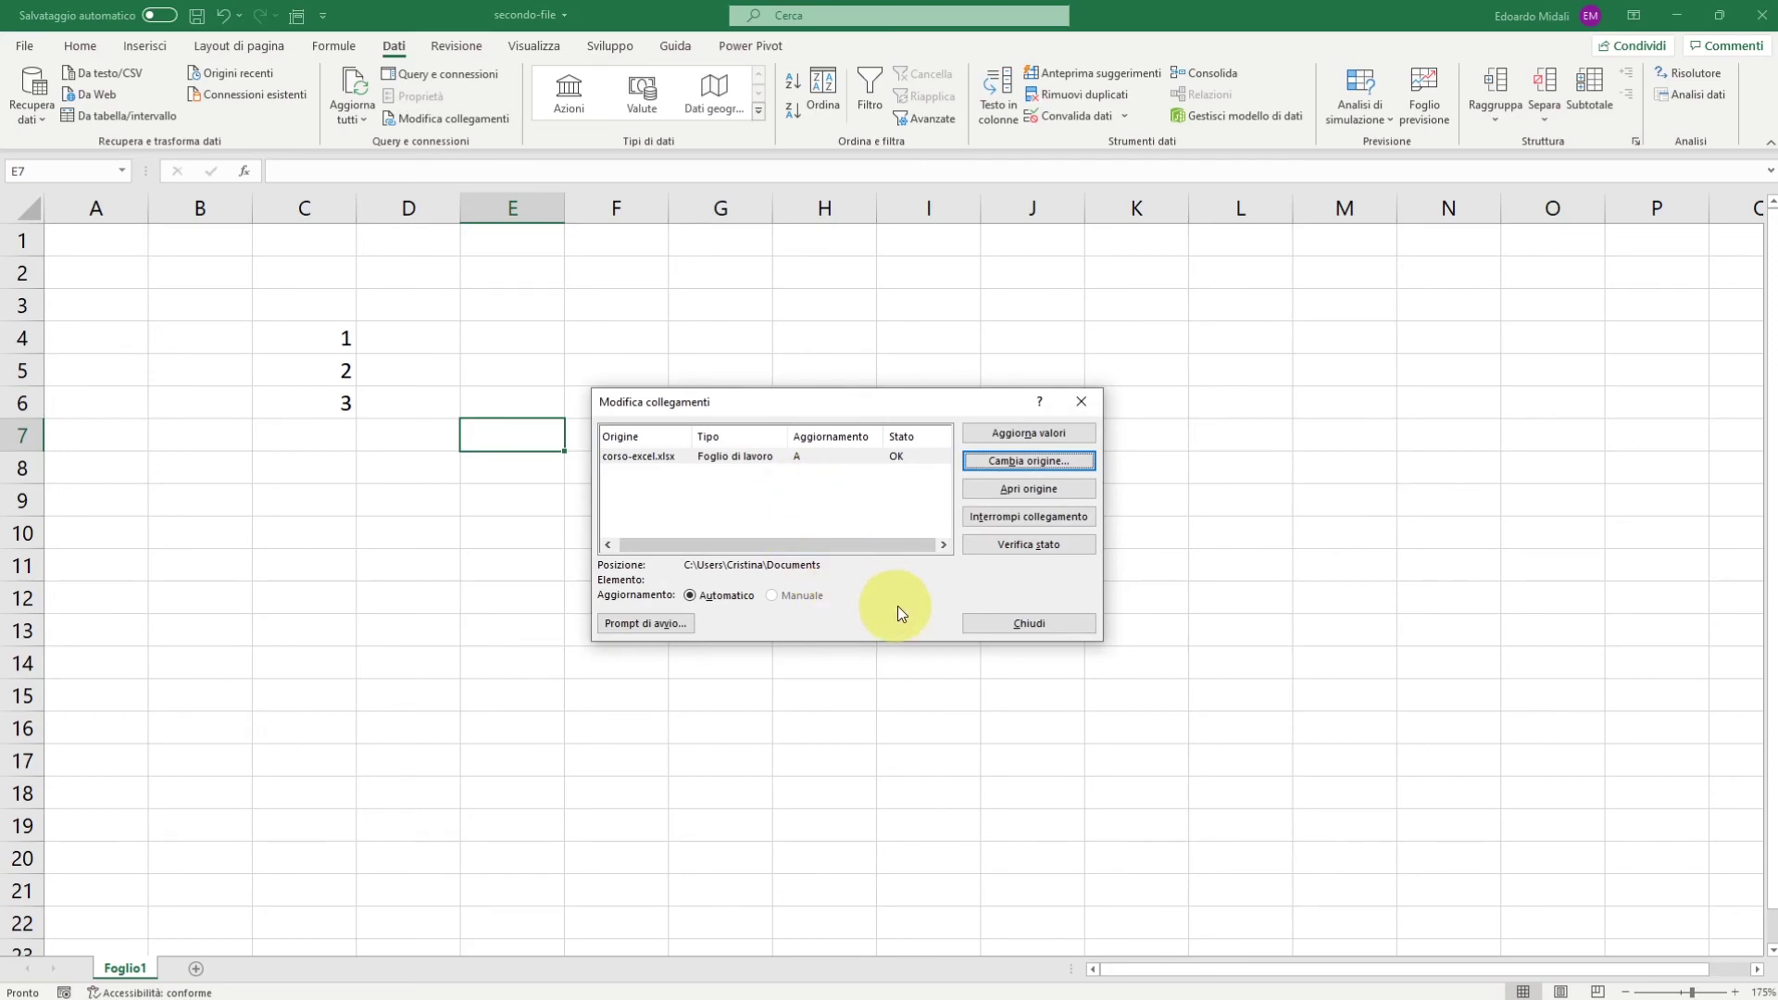
# Close the links window and select cells and ranges around the sheet, ending at D3.
pyautogui.click(1019, 624)
pyautogui.click(683, 390)
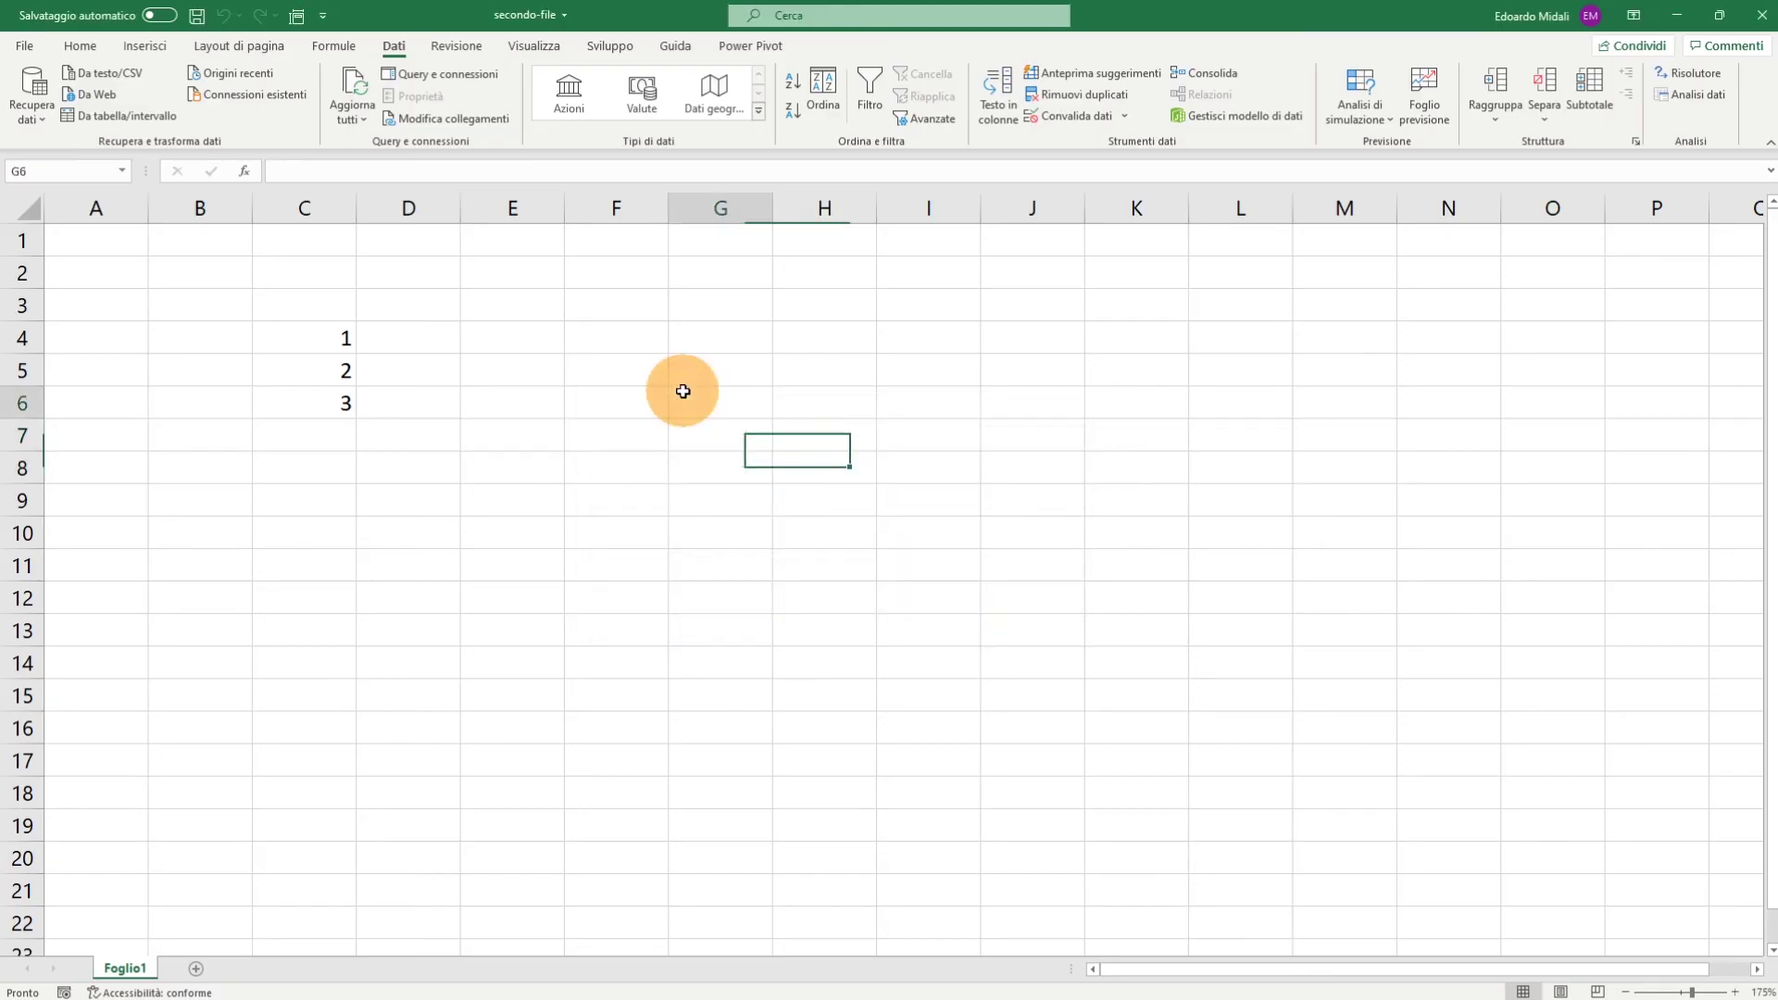
pyautogui.moveTo(467, 366); pyautogui.dragTo(814, 584)
pyautogui.click(912, 593)
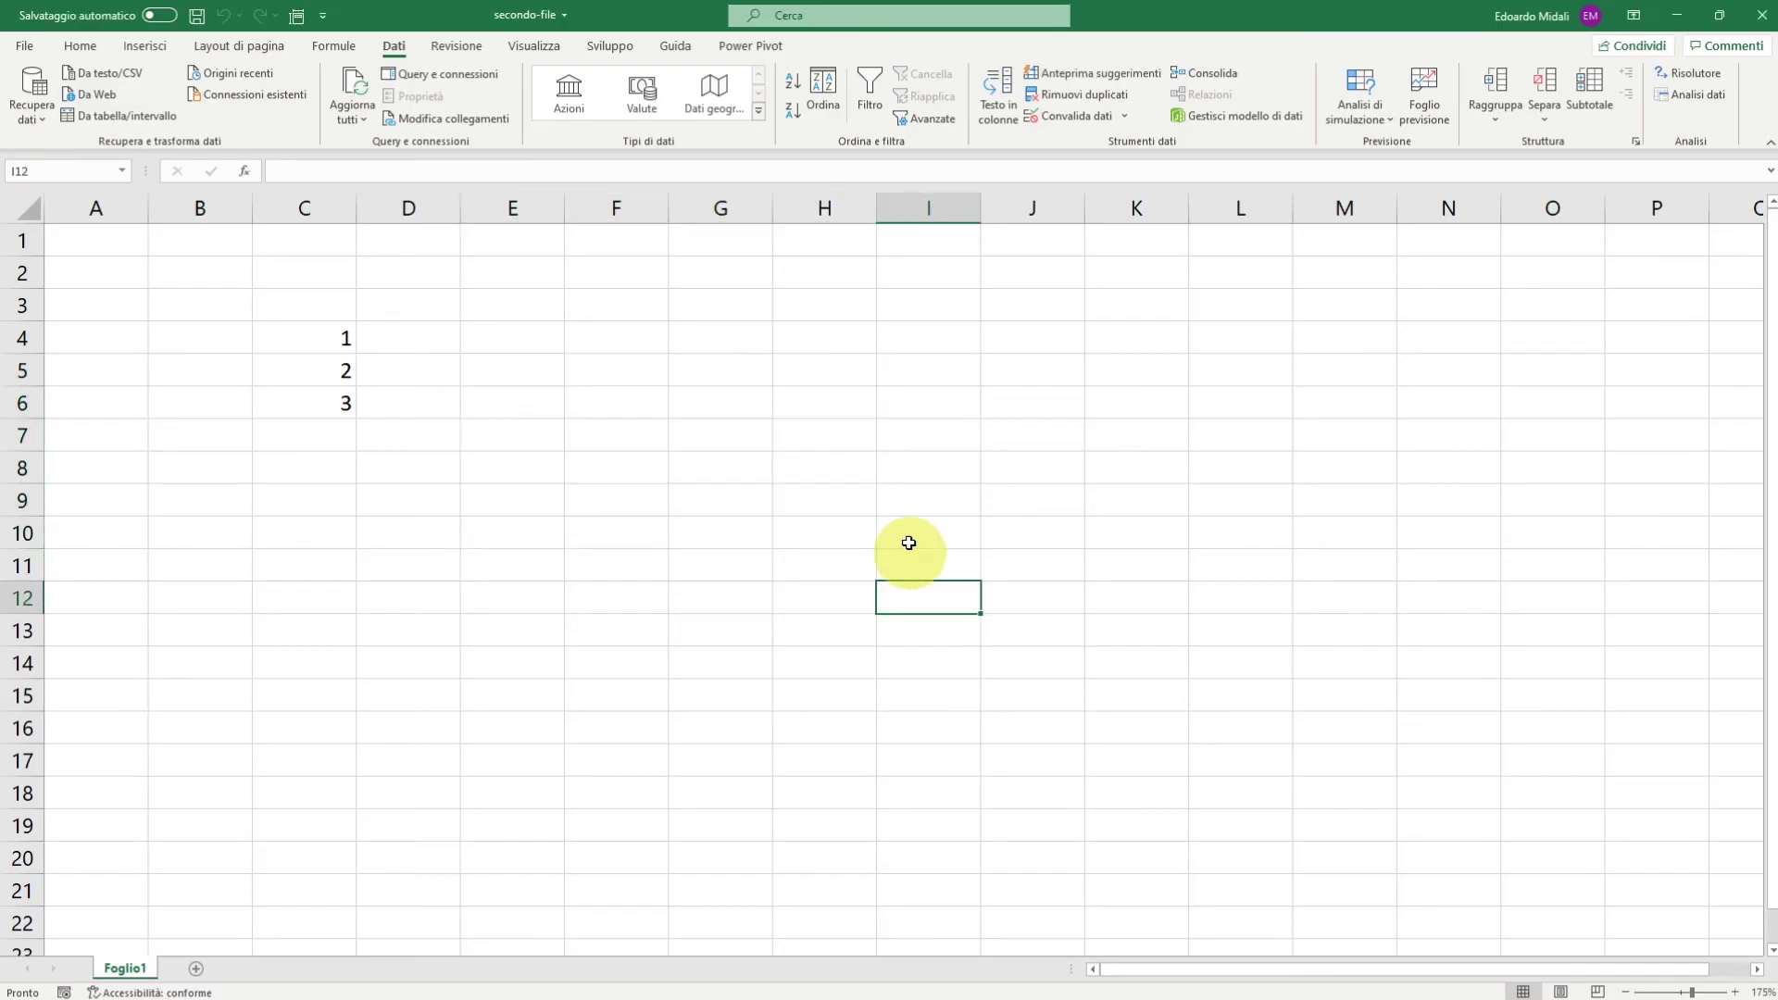
pyautogui.moveTo(917, 371); pyautogui.dragTo(1226, 591)
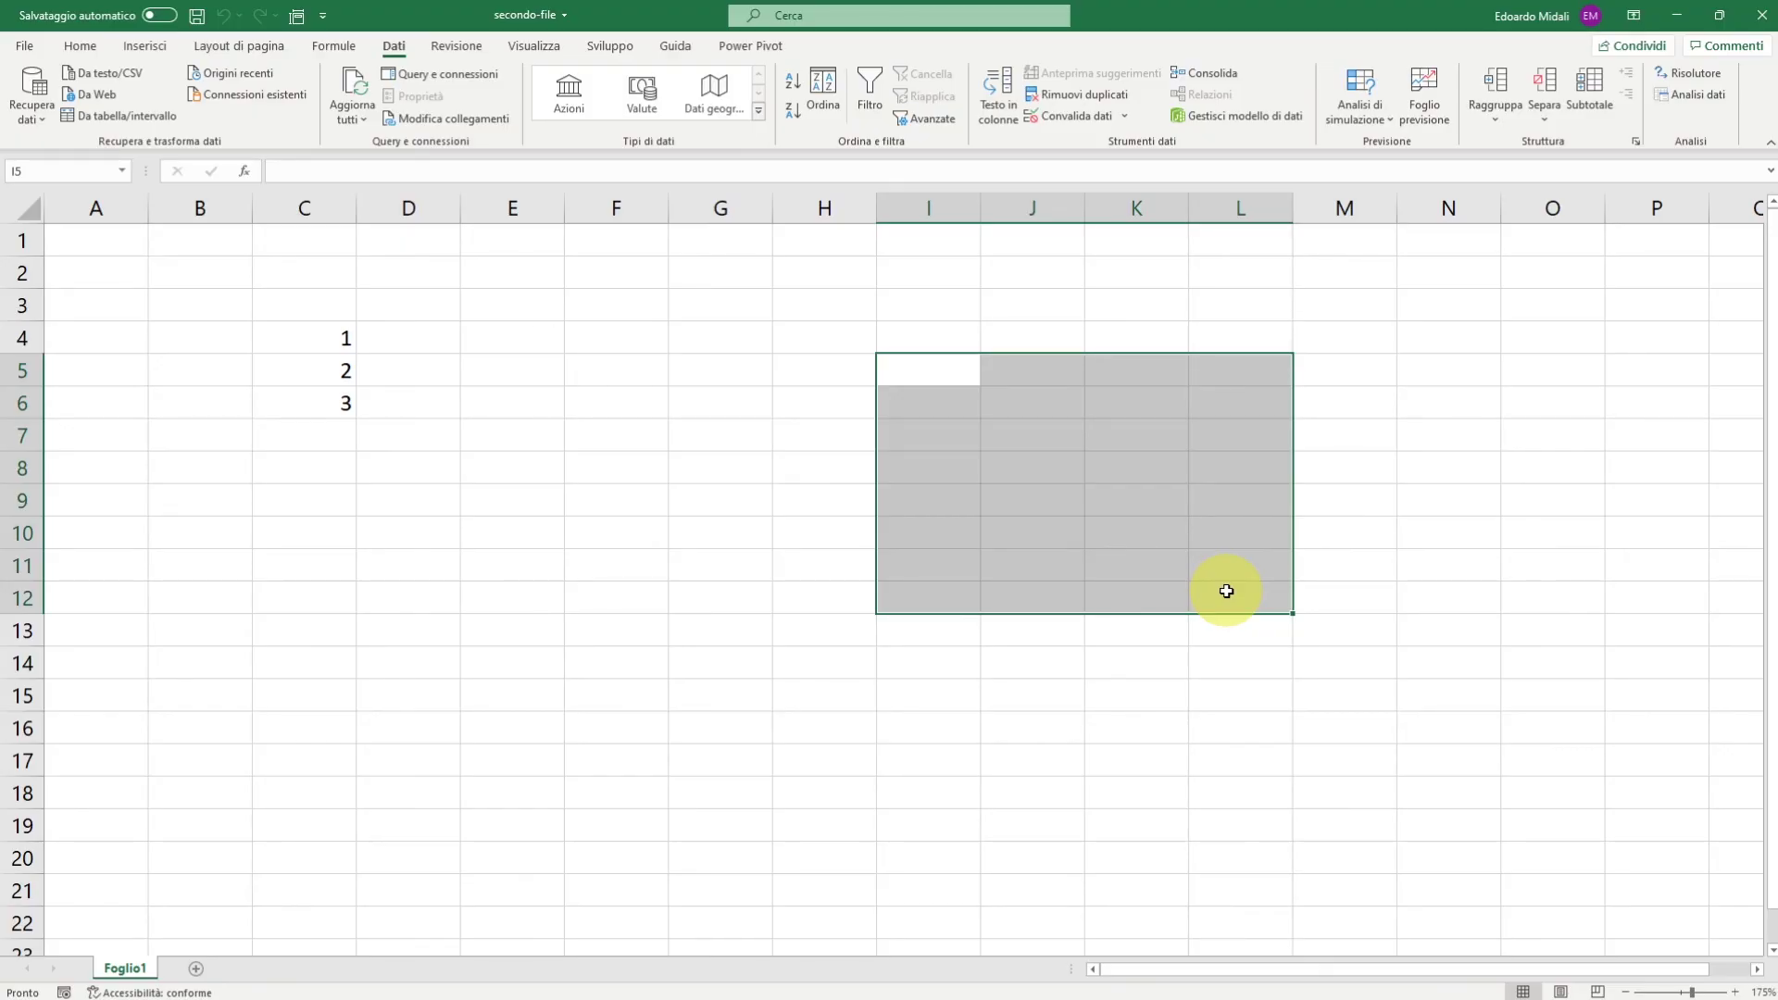
pyautogui.click(198, 306)
pyautogui.moveTo(200, 322)
pyautogui.mouseDown()
pyautogui.moveTo(468, 457)
pyautogui.moveTo(221, 305)
pyautogui.mouseUp()
pyautogui.press('Right')
pyautogui.press('Right')
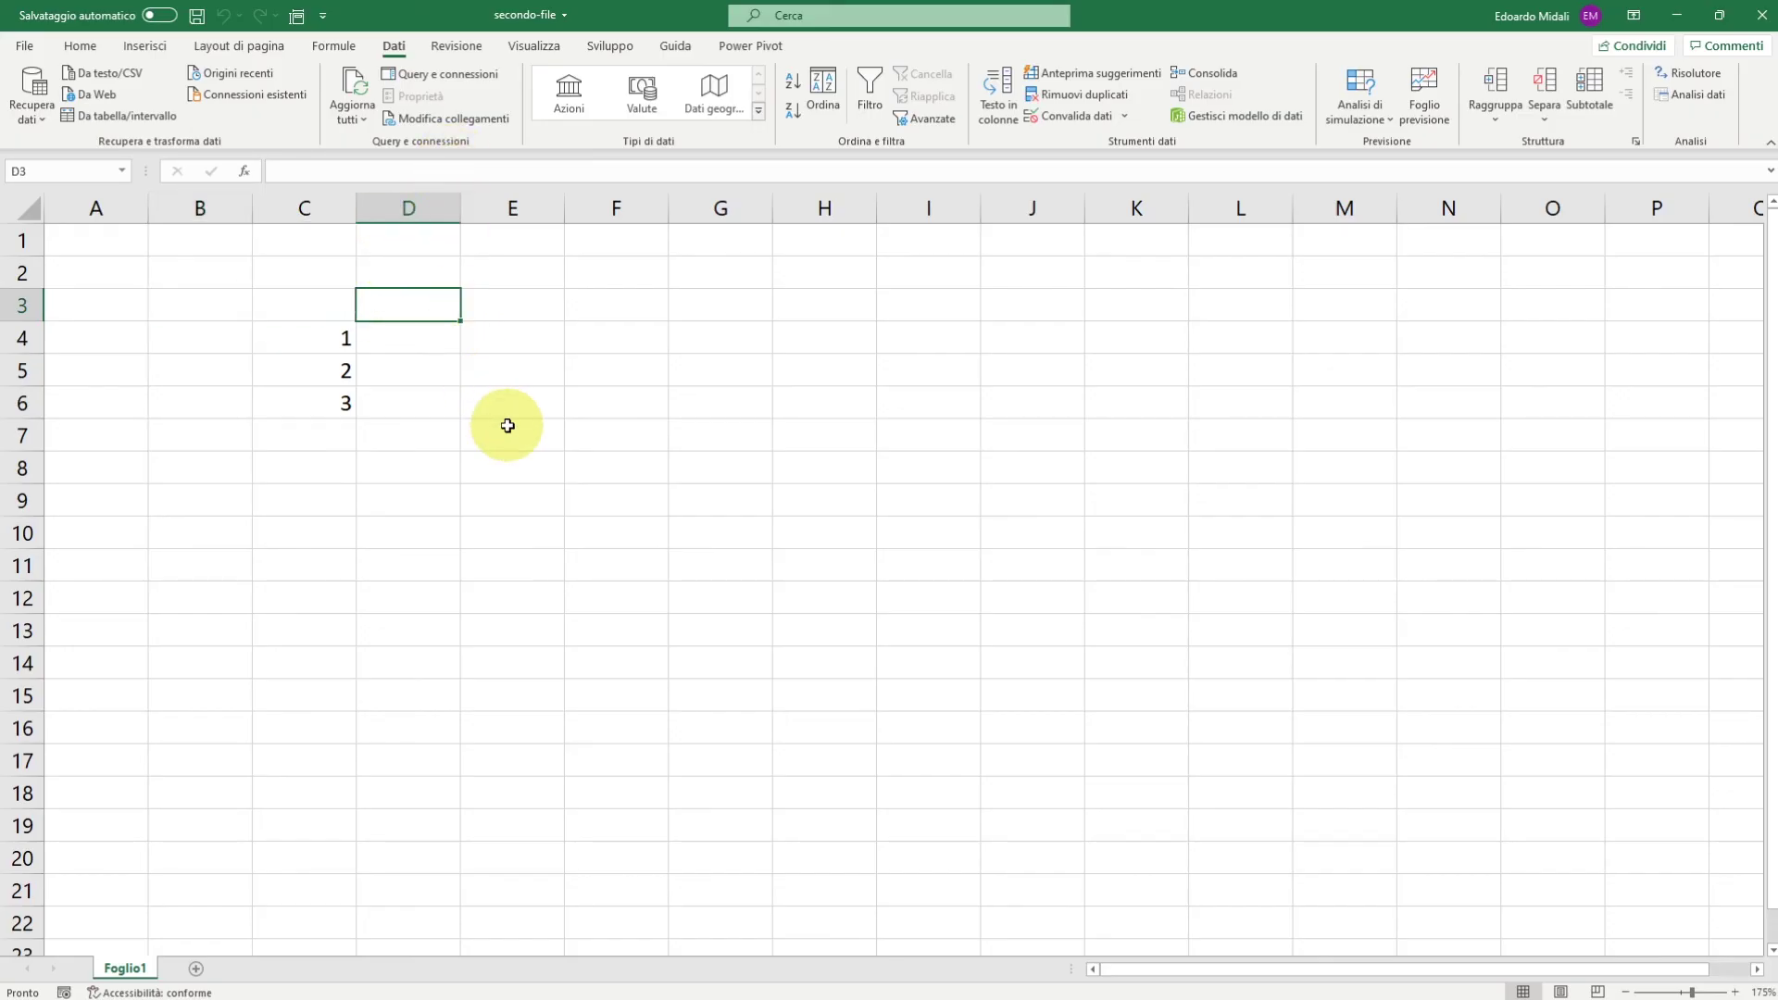